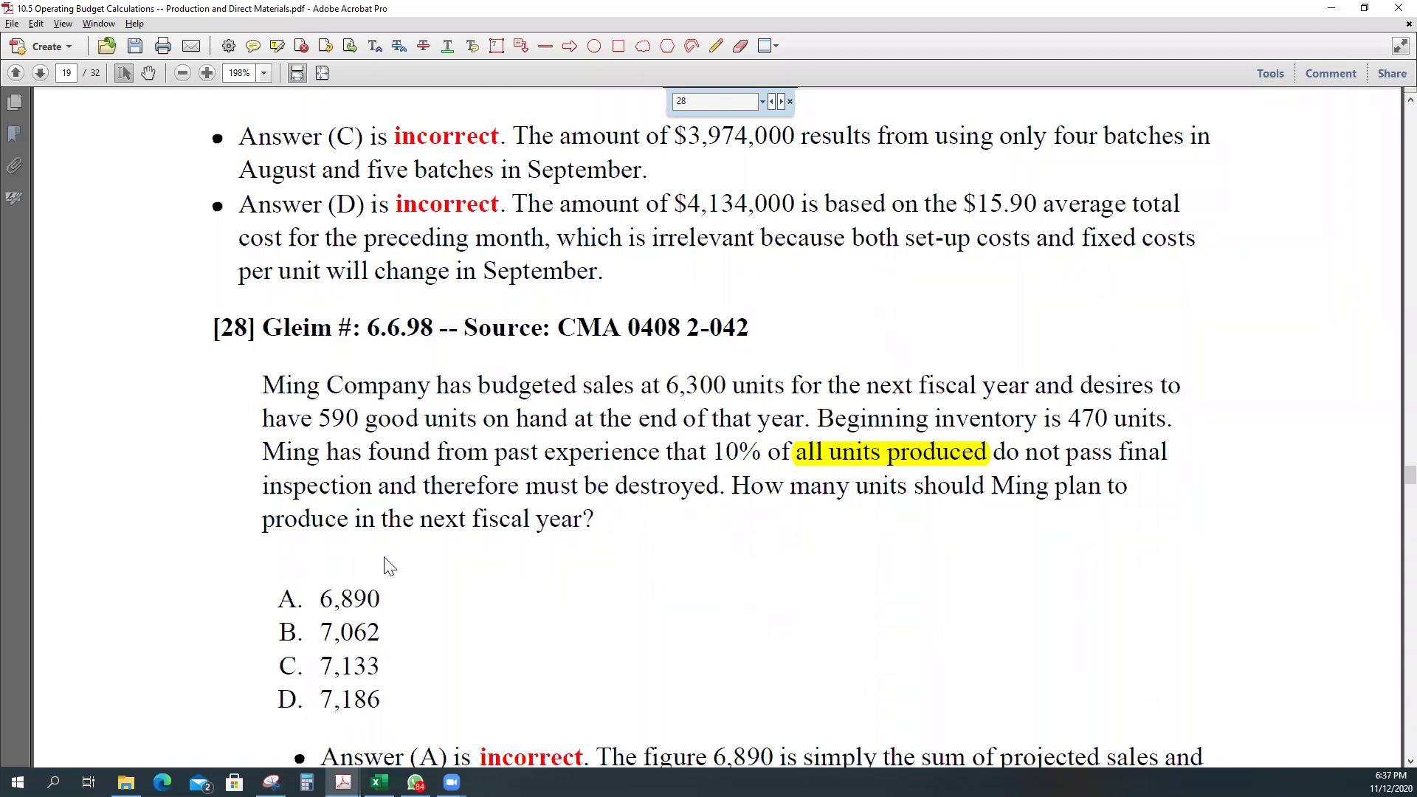
Review question 28 on Ming Company's production and read the explanations of its answer choices, marking the 110% in answer (B).
{"action": "scroll", "coordinate": [647, 583], "scroll_direction": "down", "scroll_amount": 3}
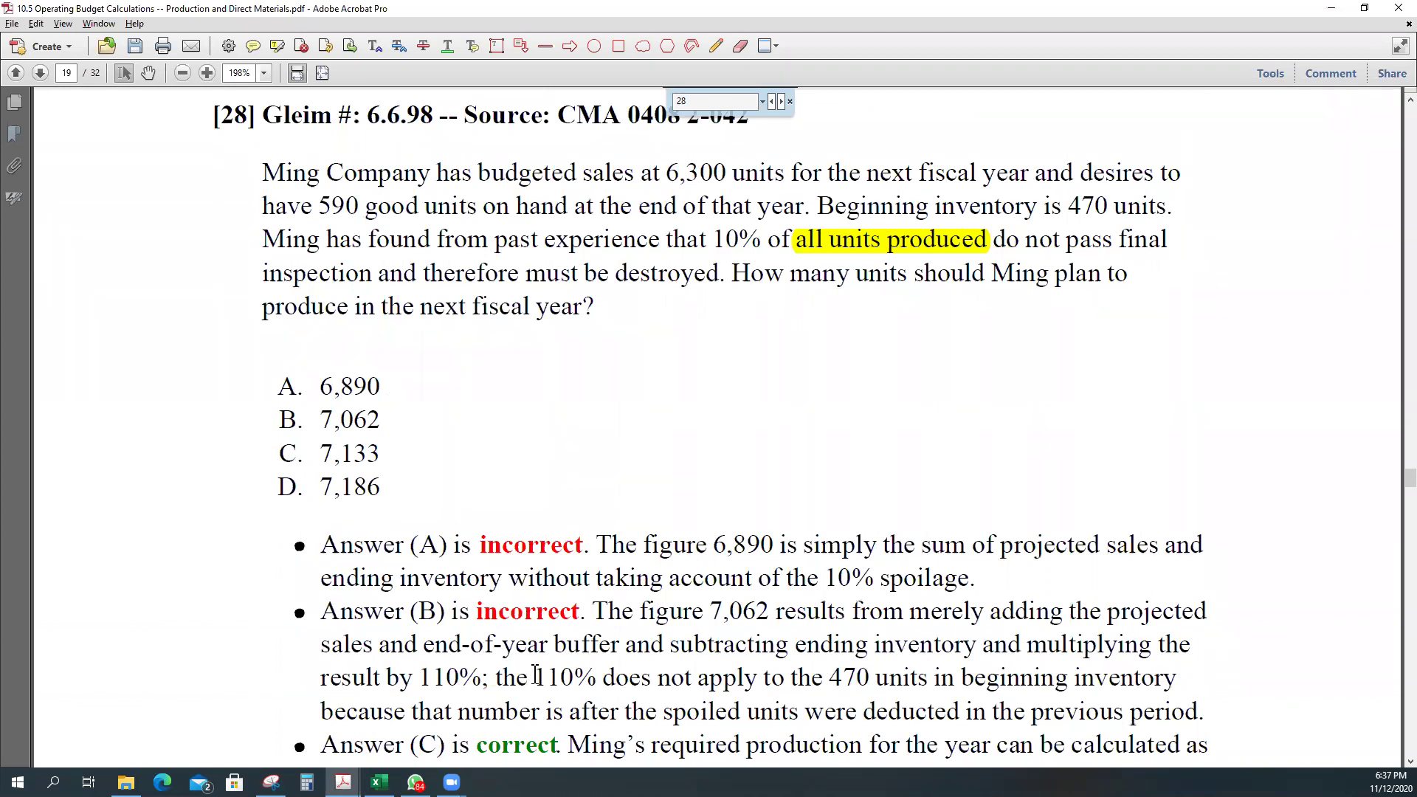
{"action": "left_click_drag", "start_coordinate": [529, 675], "coordinate": [591, 679]}
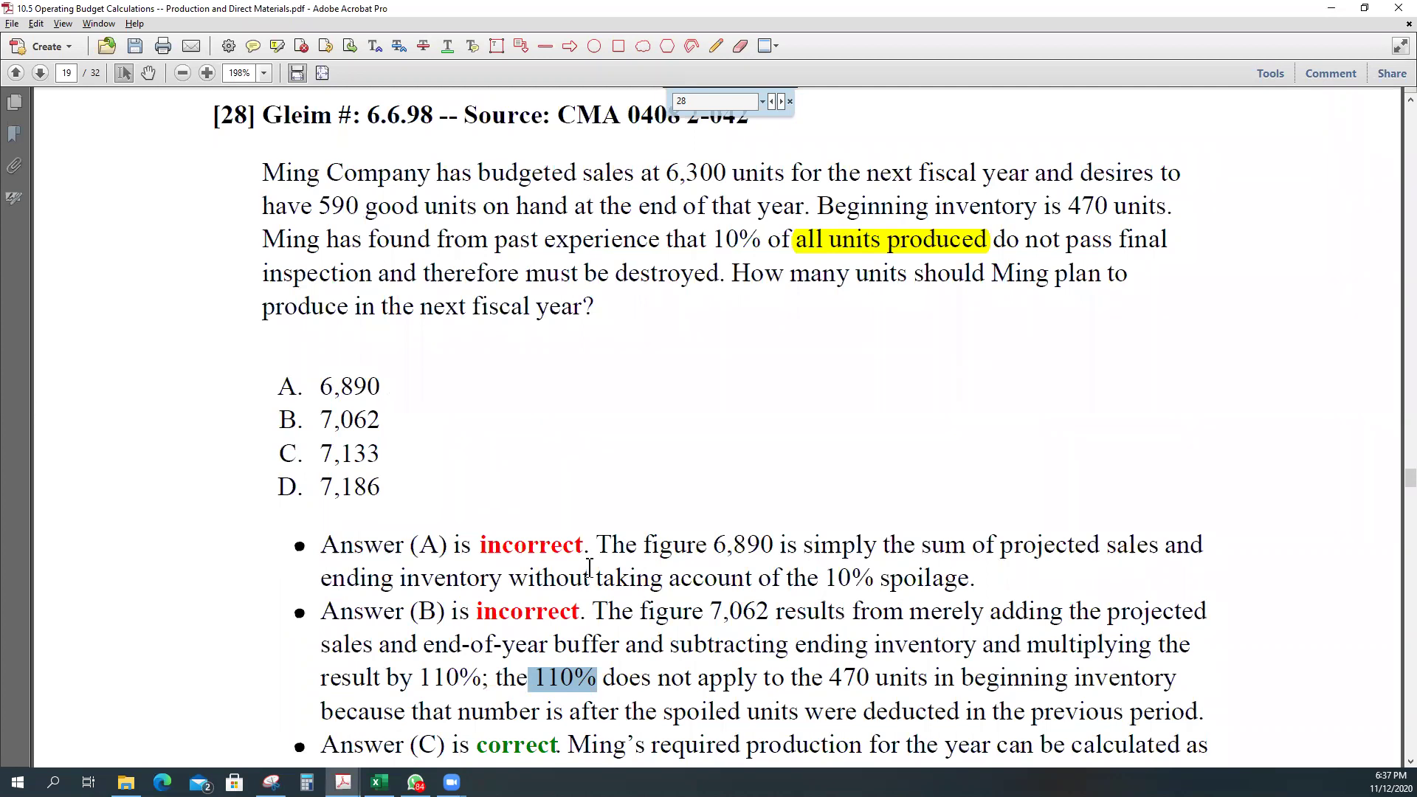
{"action": "scroll", "coordinate": [589, 569], "scroll_direction": "up", "scroll_amount": 2}
{"action": "scroll", "coordinate": [595, 580], "scroll_direction": "up", "scroll_amount": 2}
{"action": "scroll", "coordinate": [595, 579], "scroll_direction": "down", "scroll_amount": 2}
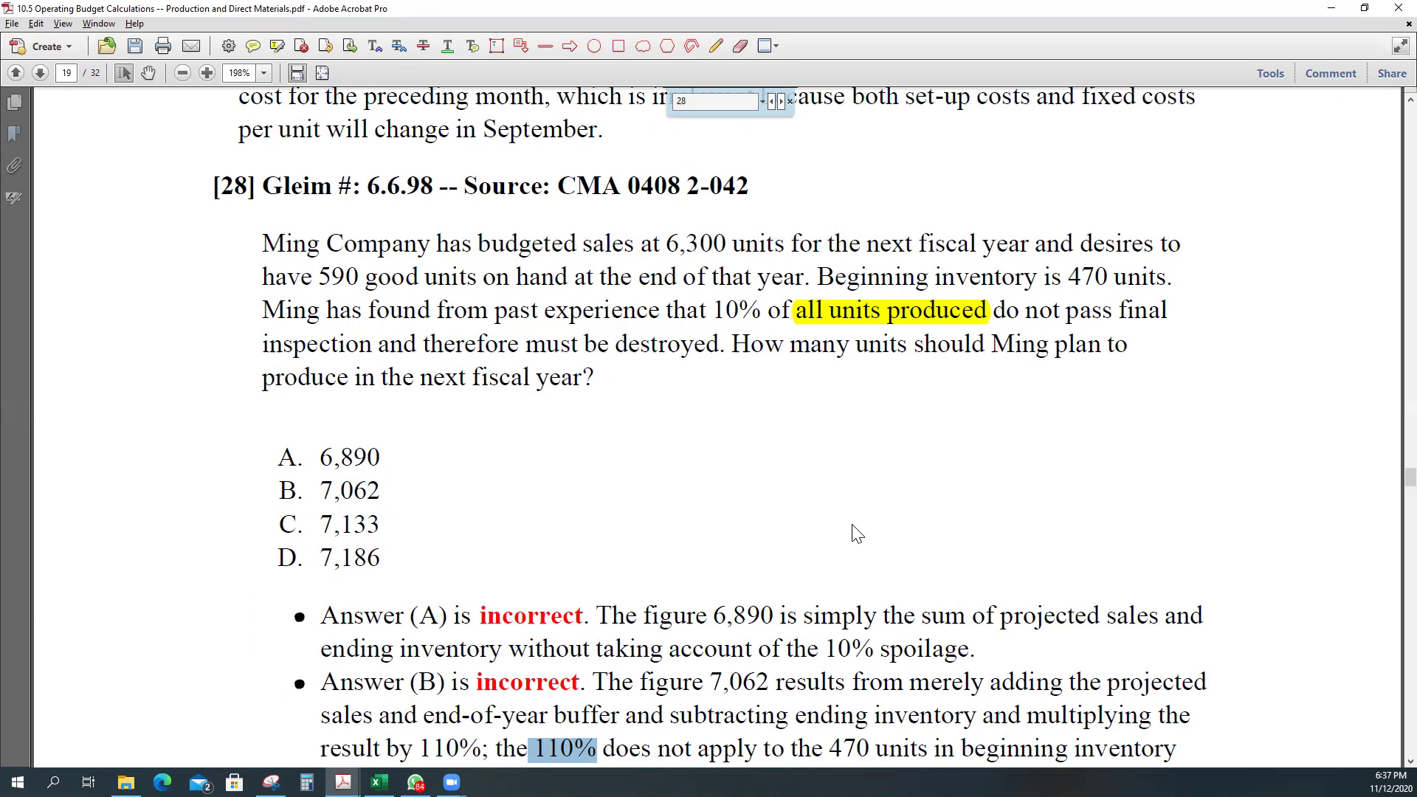
{"action": "scroll", "coordinate": [856, 533], "scroll_direction": "down", "scroll_amount": 5}
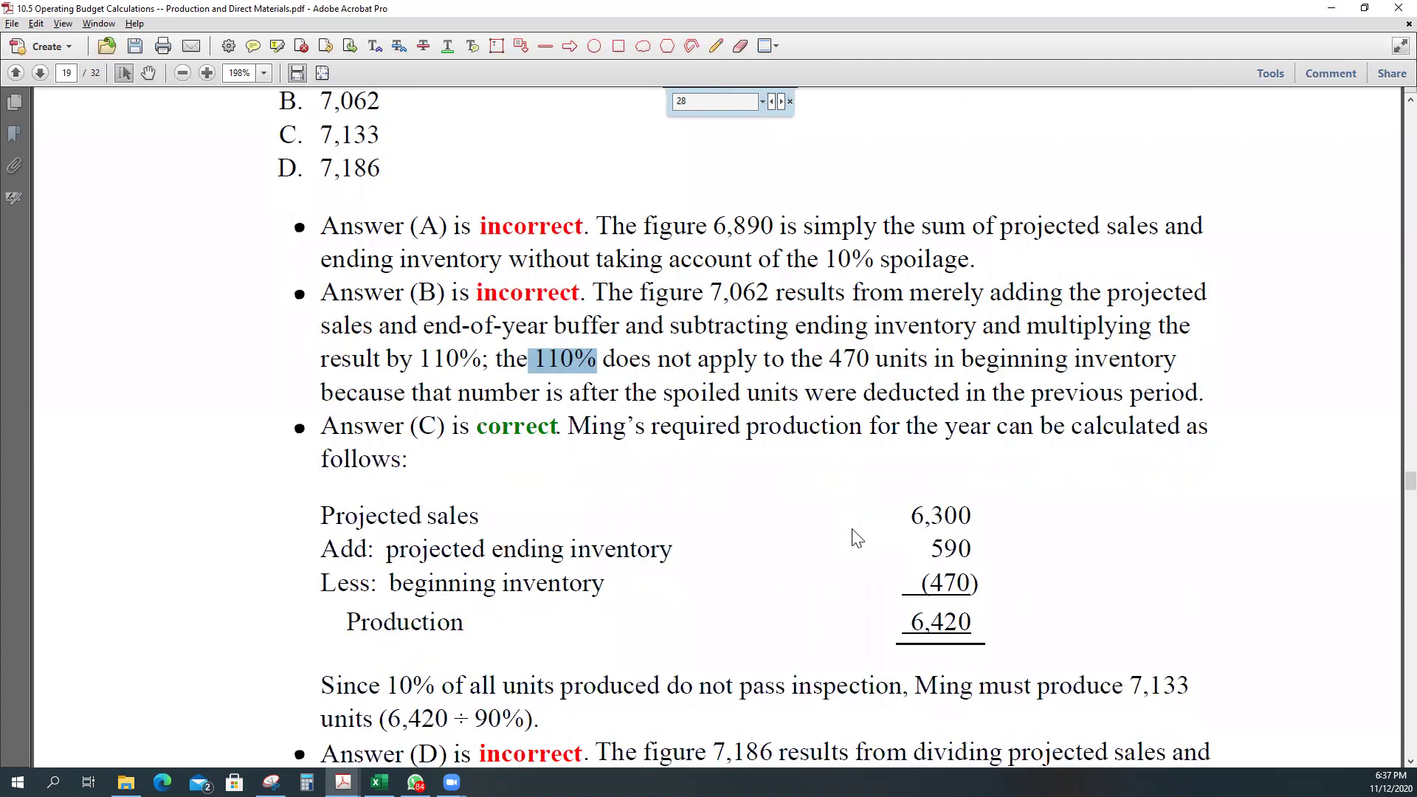
{"action": "scroll", "coordinate": [834, 548], "scroll_direction": "down", "scroll_amount": 1}
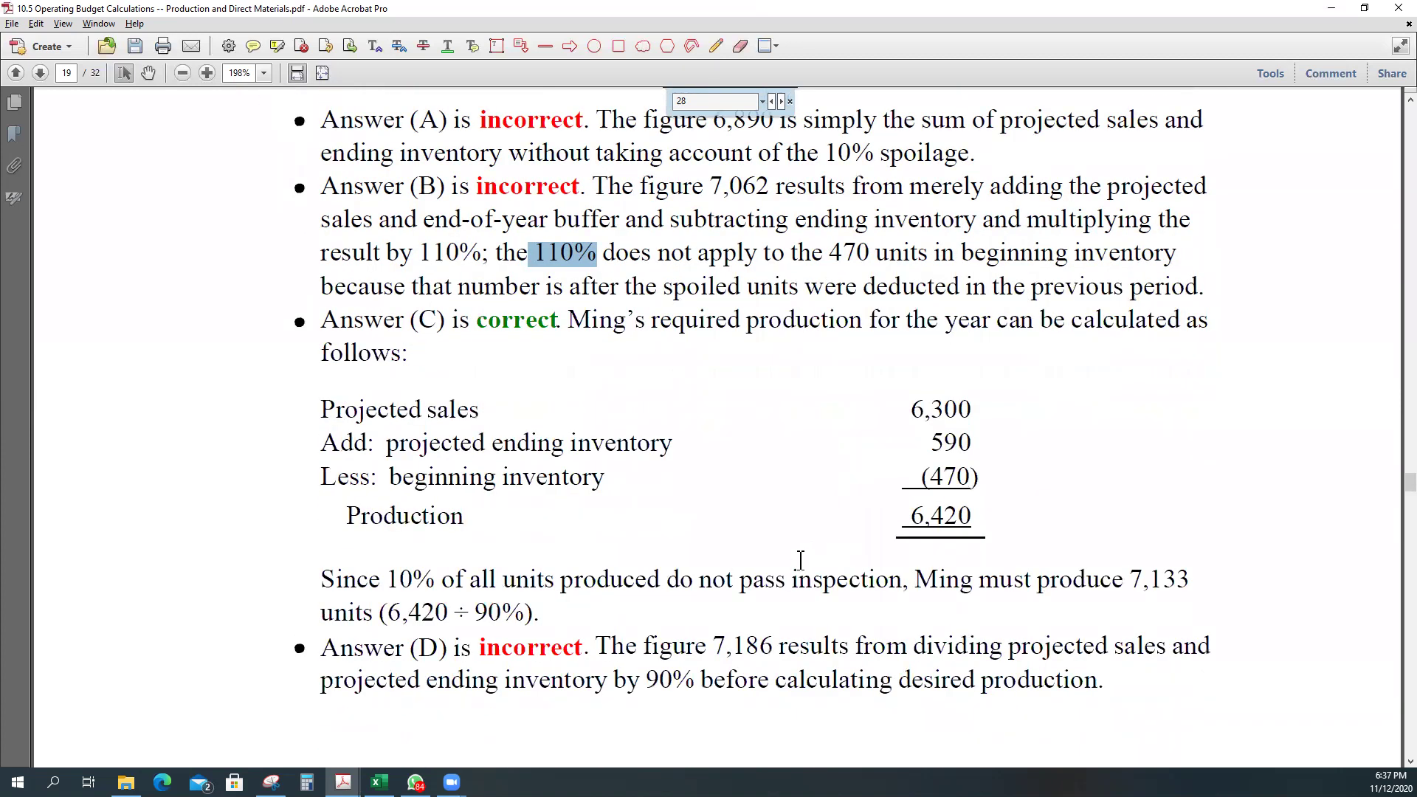
Compare the 110% in answer (B) with the 90% divisor in answer (C) by selecting each, and return to question 28's wording.
{"action": "left_click", "coordinate": [812, 550]}
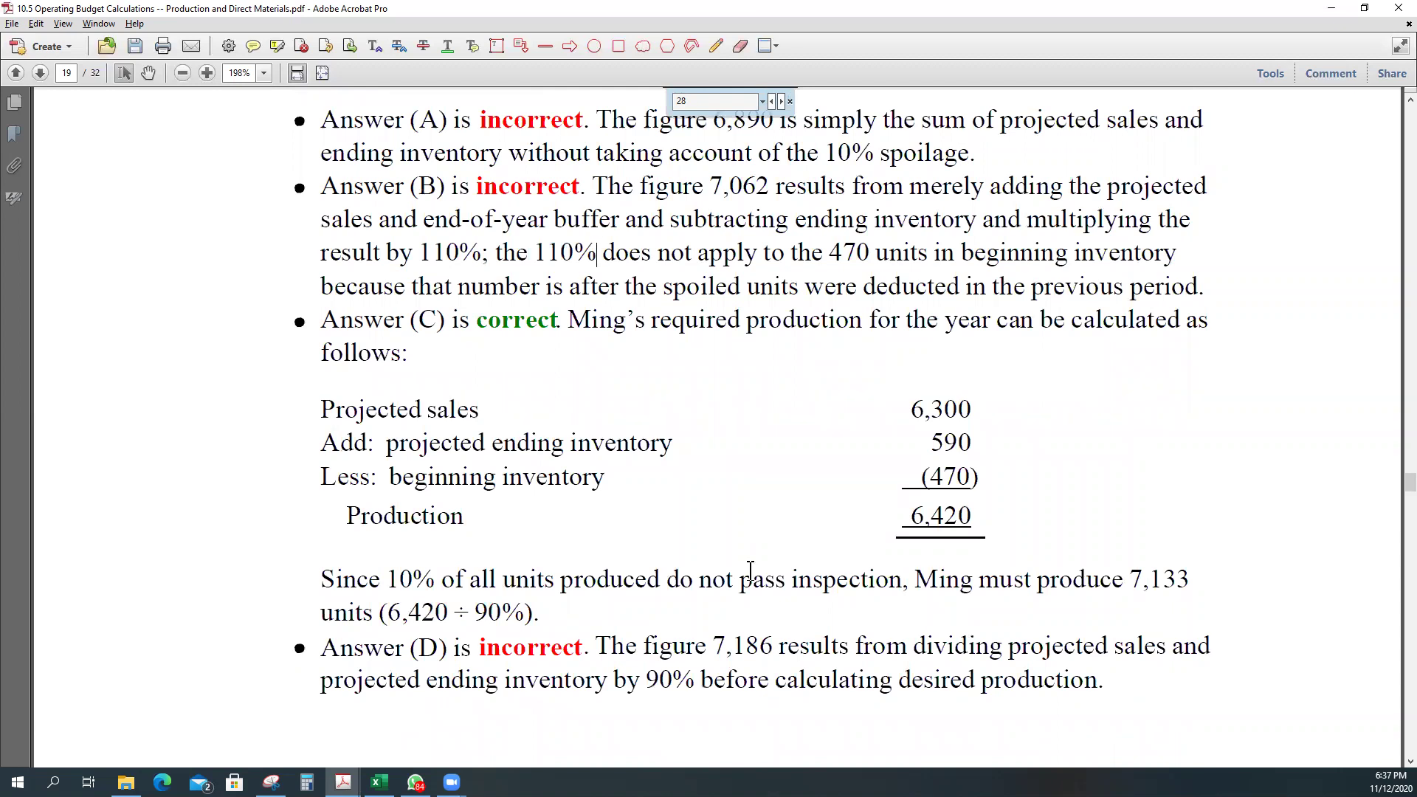
{"action": "left_click_drag", "start_coordinate": [474, 599], "coordinate": [532, 607]}
{"action": "left_click", "coordinate": [526, 469]}
{"action": "left_click_drag", "start_coordinate": [474, 601], "coordinate": [532, 614]}
{"action": "left_click_drag", "start_coordinate": [546, 253], "coordinate": [598, 255]}
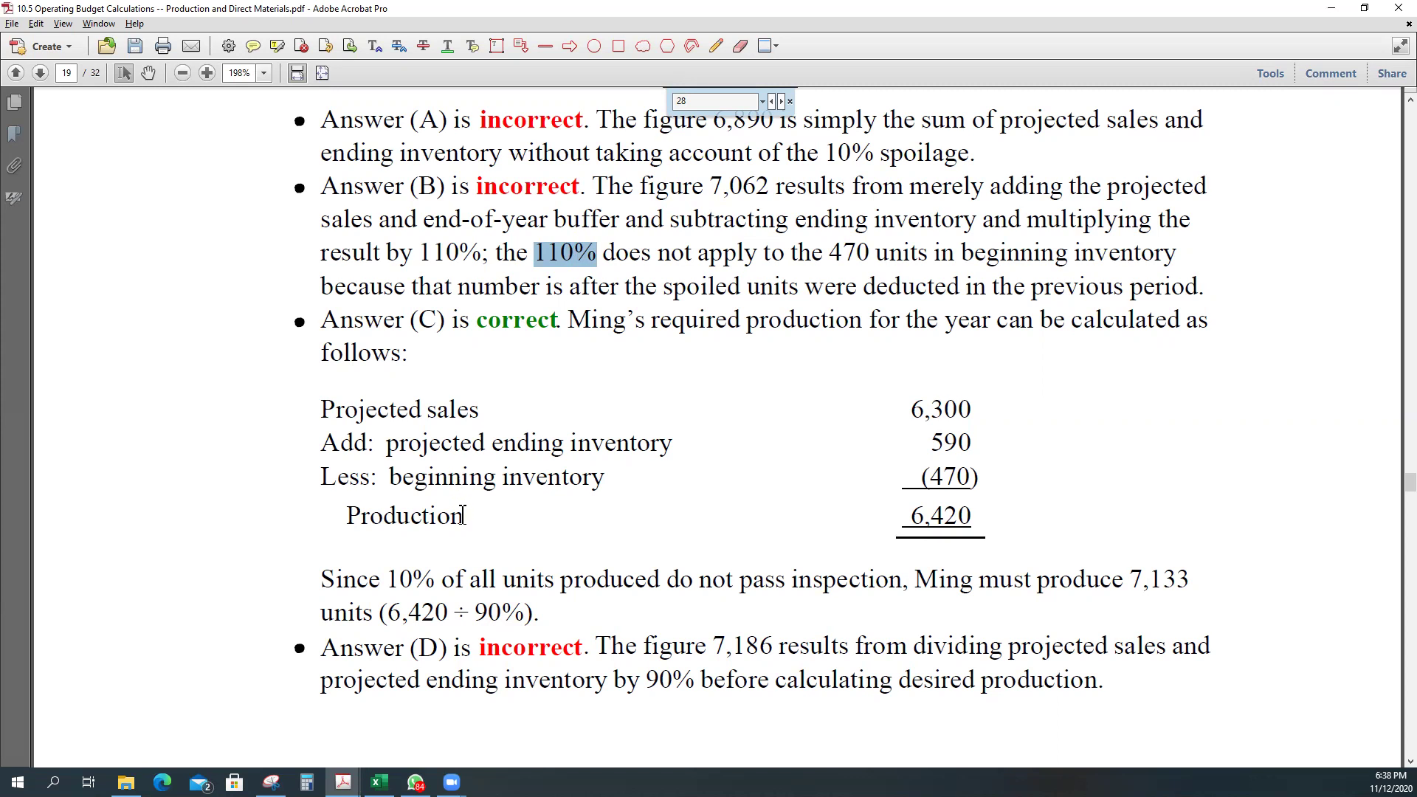
{"action": "left_click_drag", "start_coordinate": [474, 607], "coordinate": [535, 622]}
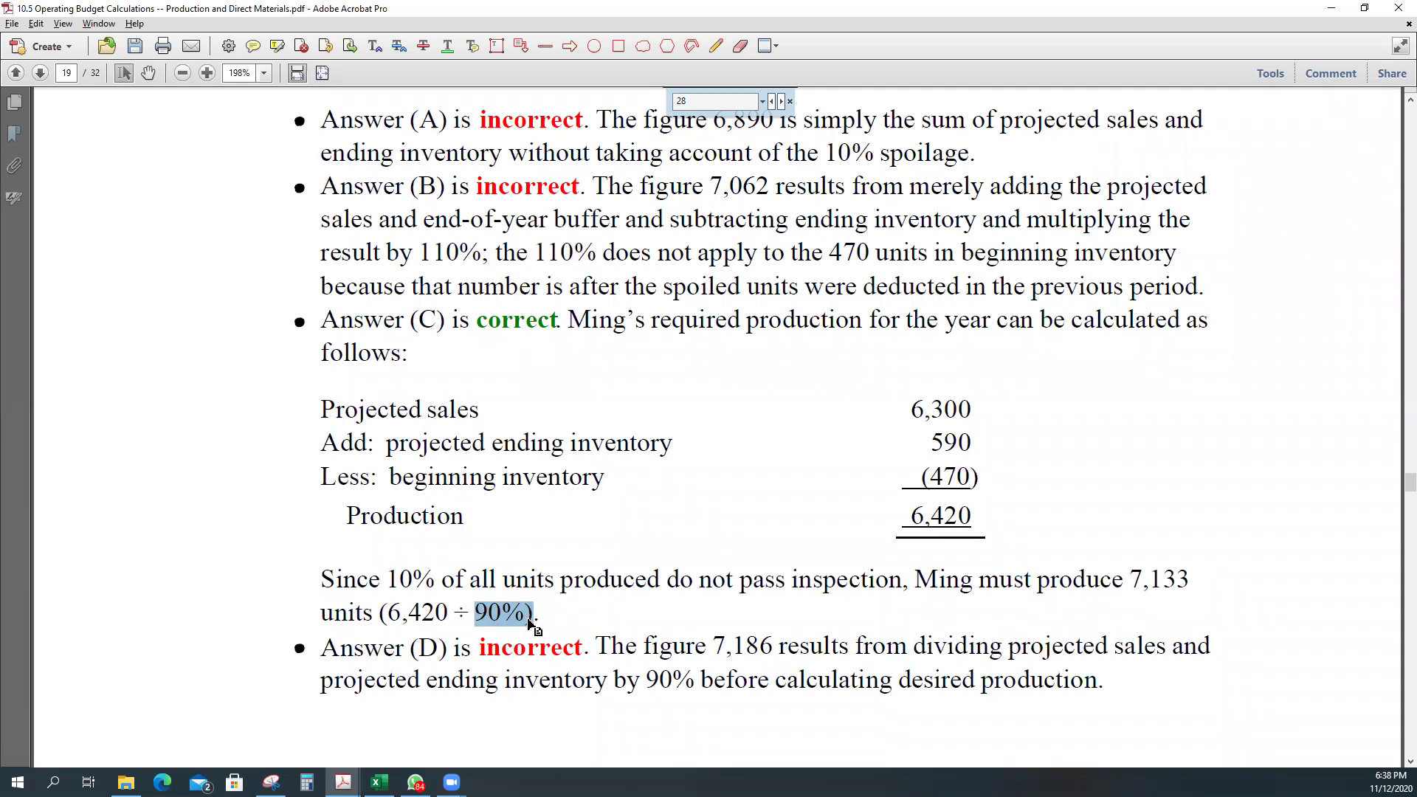
{"action": "scroll", "coordinate": [531, 620], "scroll_direction": "up", "scroll_amount": 5}
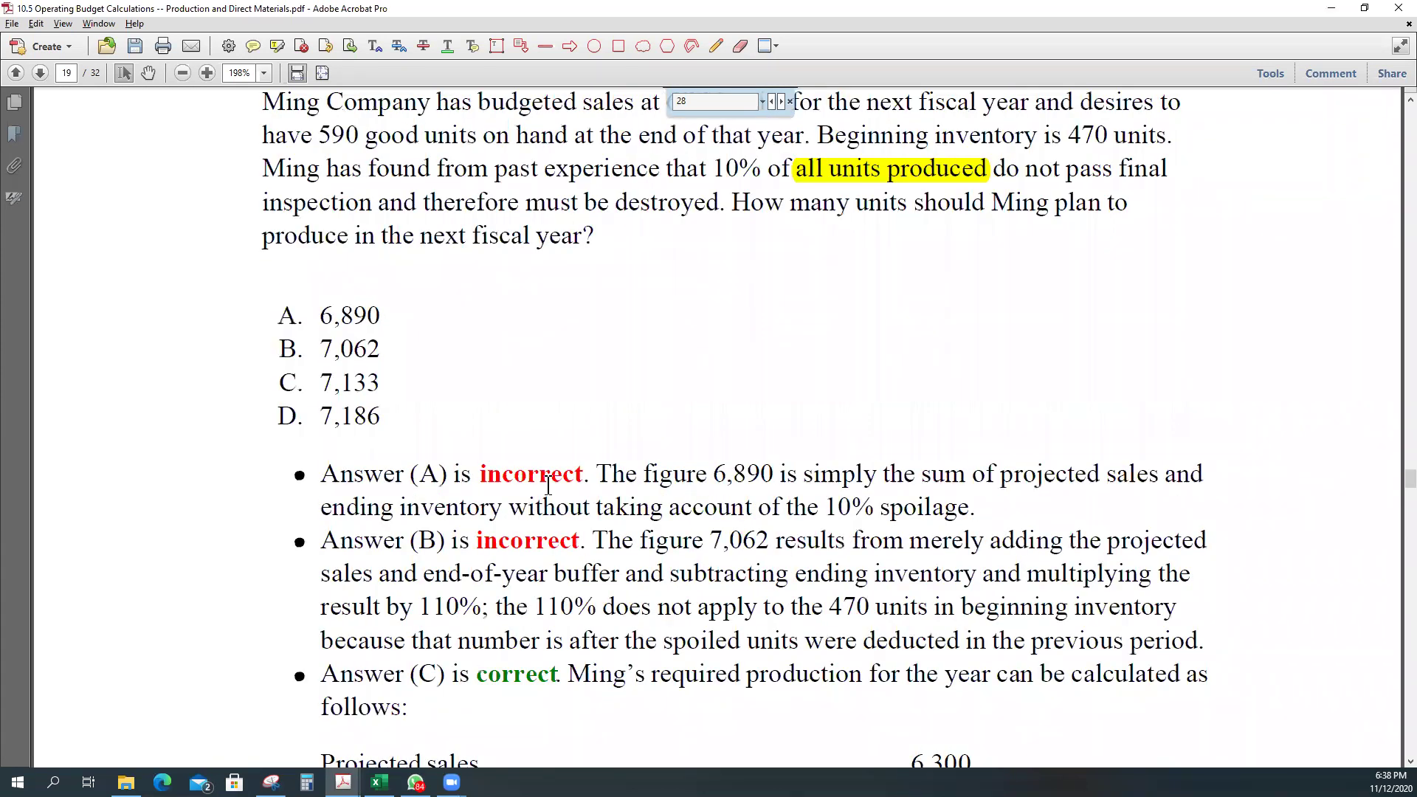
{"action": "scroll", "coordinate": [601, 489], "scroll_direction": "up", "scroll_amount": 3}
{"action": "scroll", "coordinate": [602, 489], "scroll_direction": "up", "scroll_amount": 2}
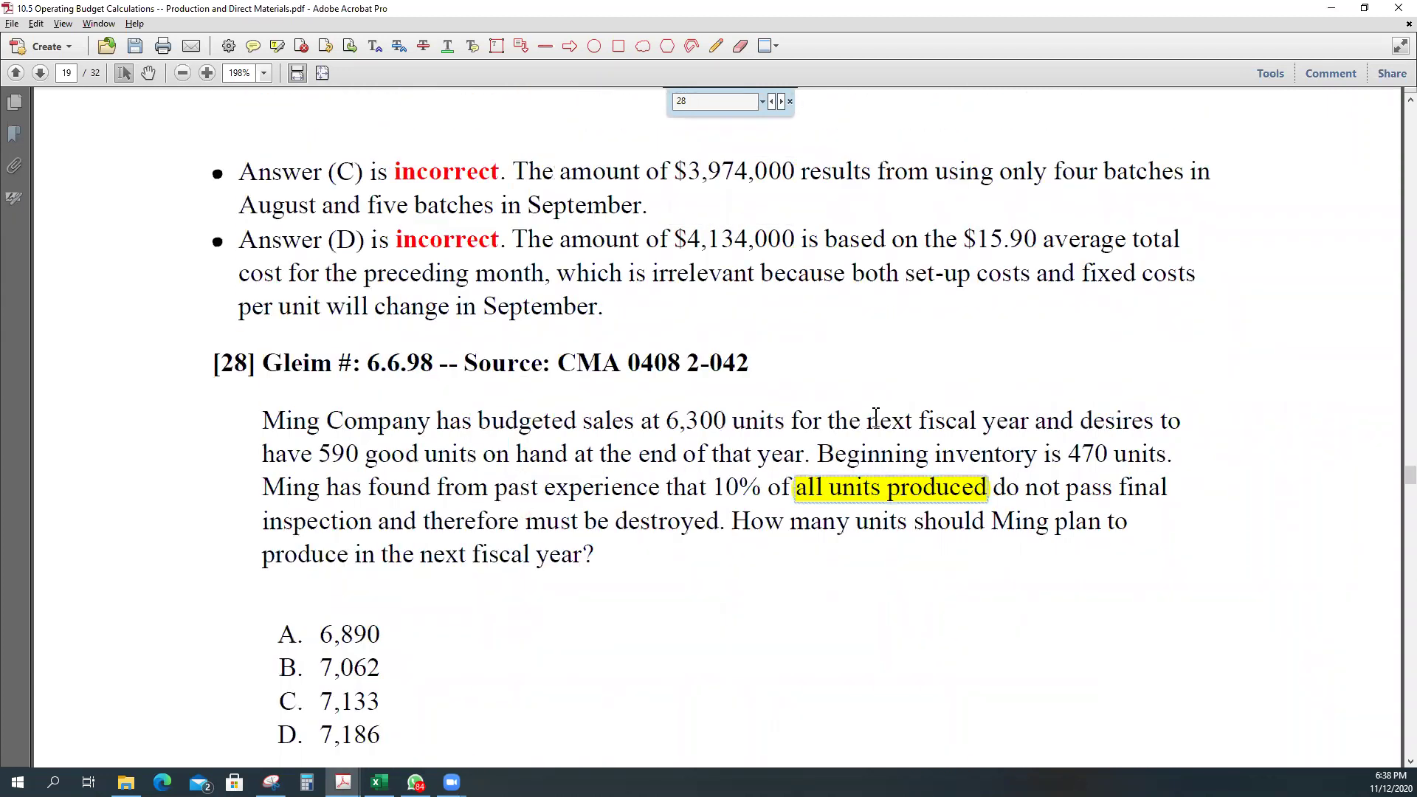
Switch to the Excel workbook, list the monthly orders 2000, 2300 and 2500 in J5:J7, and sum them in J8.
{"action": "left_click", "coordinate": [1331, 8]}
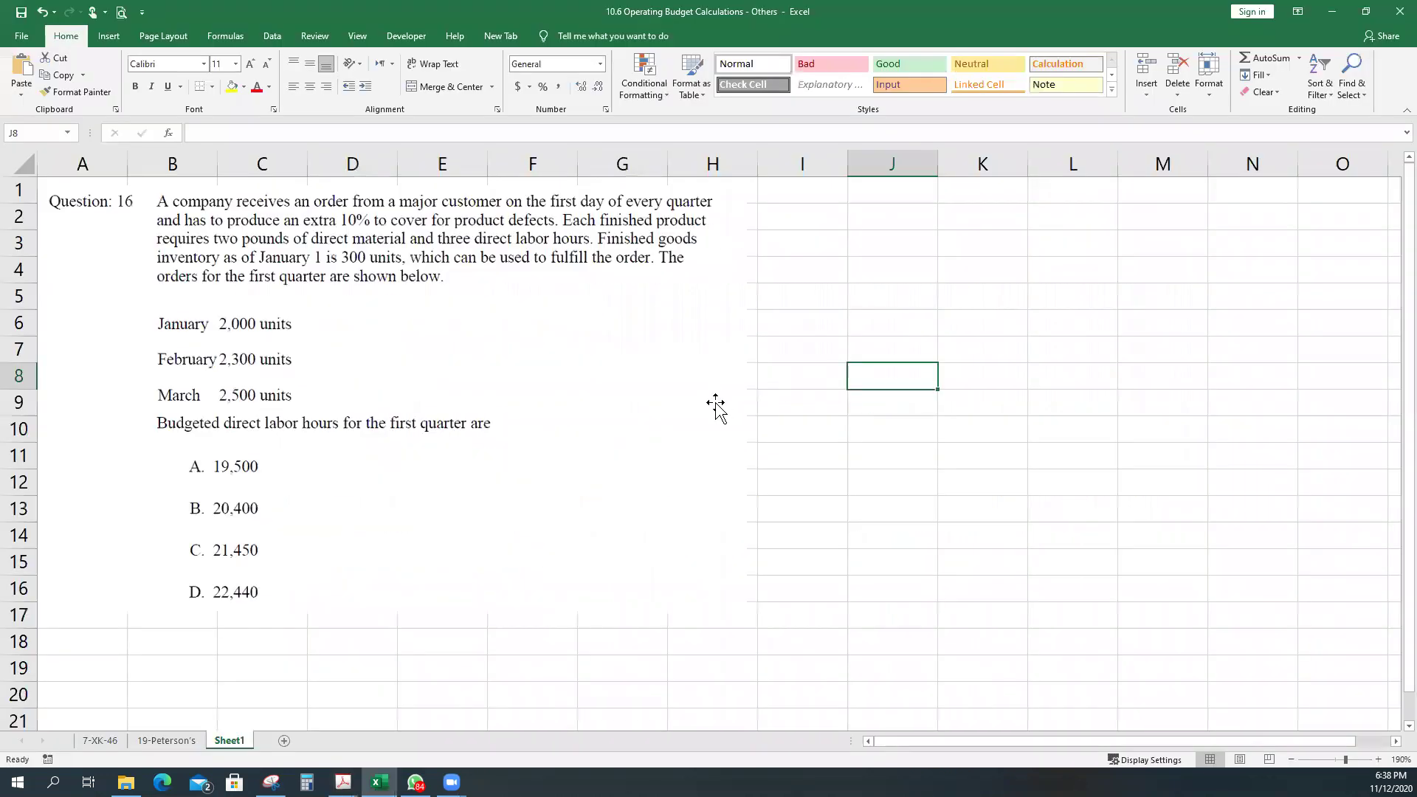
{"action": "left_click", "coordinate": [362, 263]}
{"action": "left_click", "coordinate": [854, 290]}
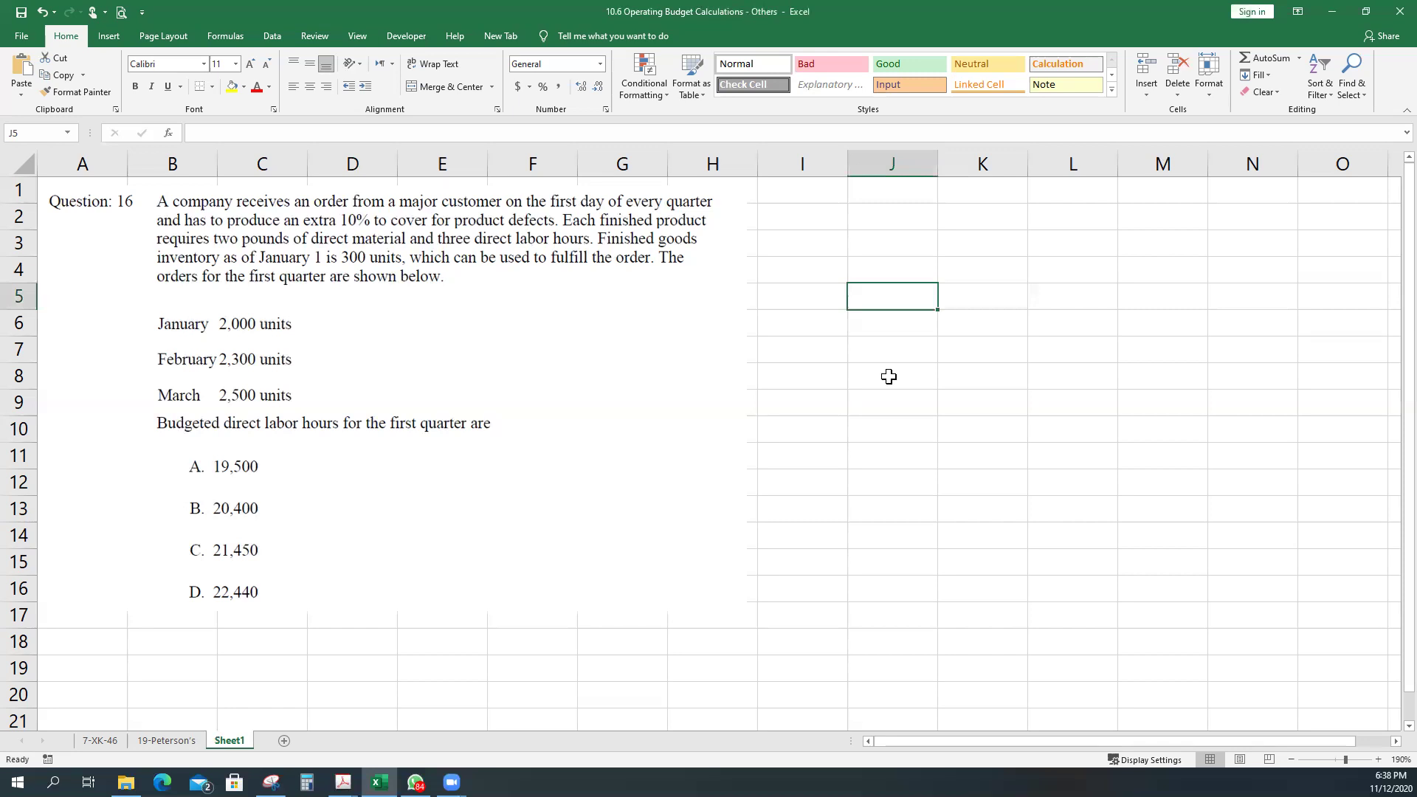
{"action": "type", "text": "2000"}
{"action": "key", "text": "Return"}
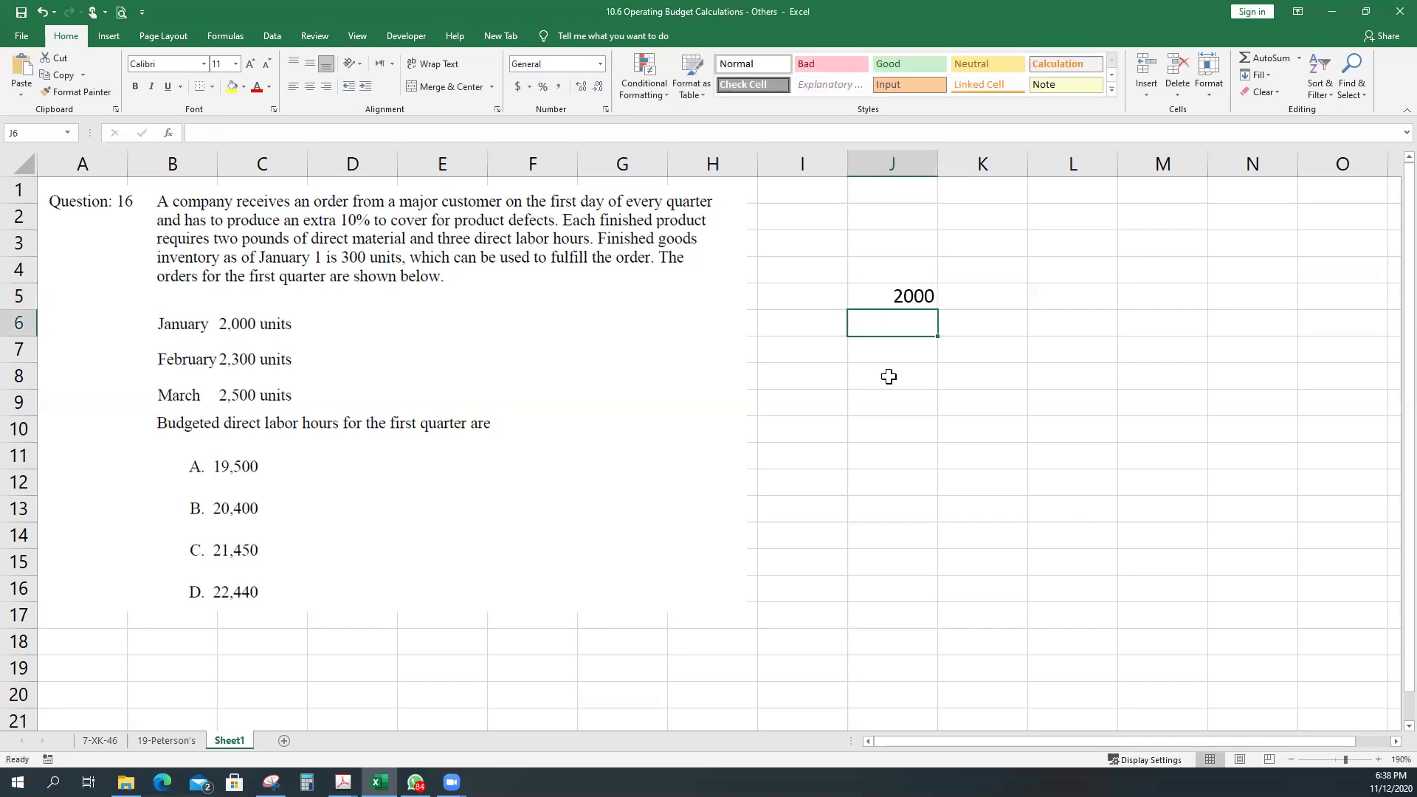
{"action": "type", "text": "2300"}
{"action": "key", "text": "Return"}
{"action": "type", "text": "2500"}
{"action": "key", "text": "Return"}
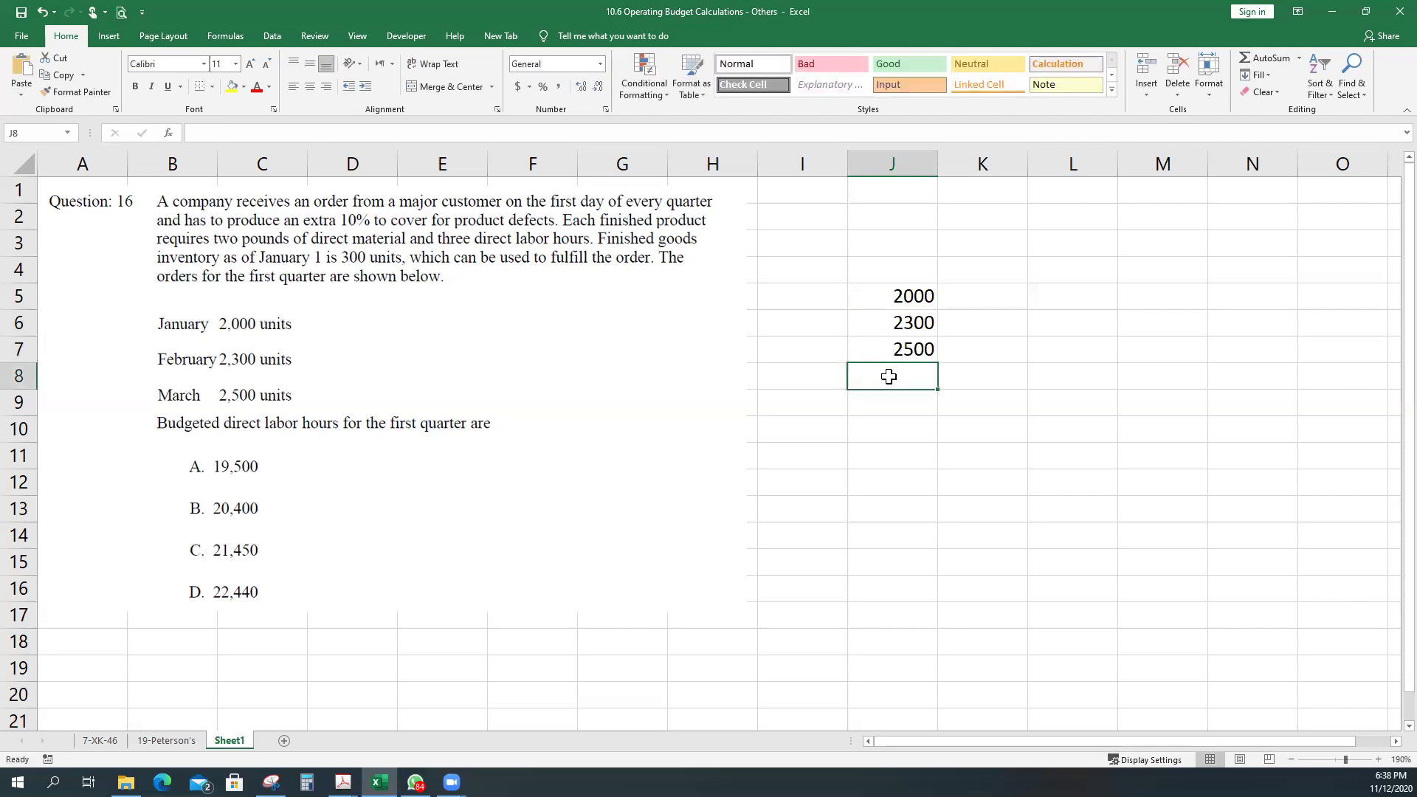
{"action": "key", "text": "alt+equal"}
{"action": "key", "text": "Return"}
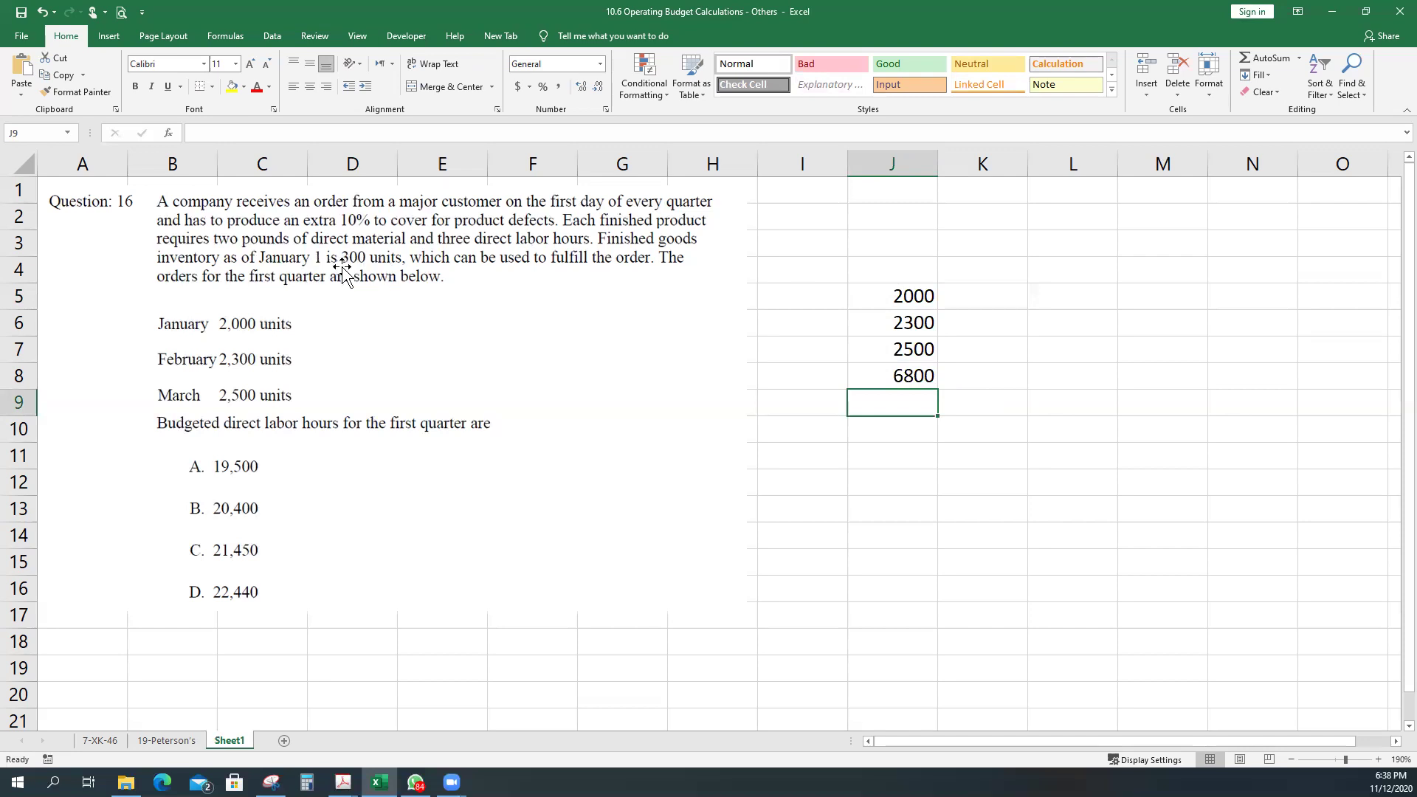
Add the beginning inventory of 300 labelled BI in row 9 and the ending inventory of 0 labelled EI in row 10.
{"action": "type", "text": "300"}
{"action": "key", "text": "ctrl+Return"}
{"action": "key", "text": "Left"}
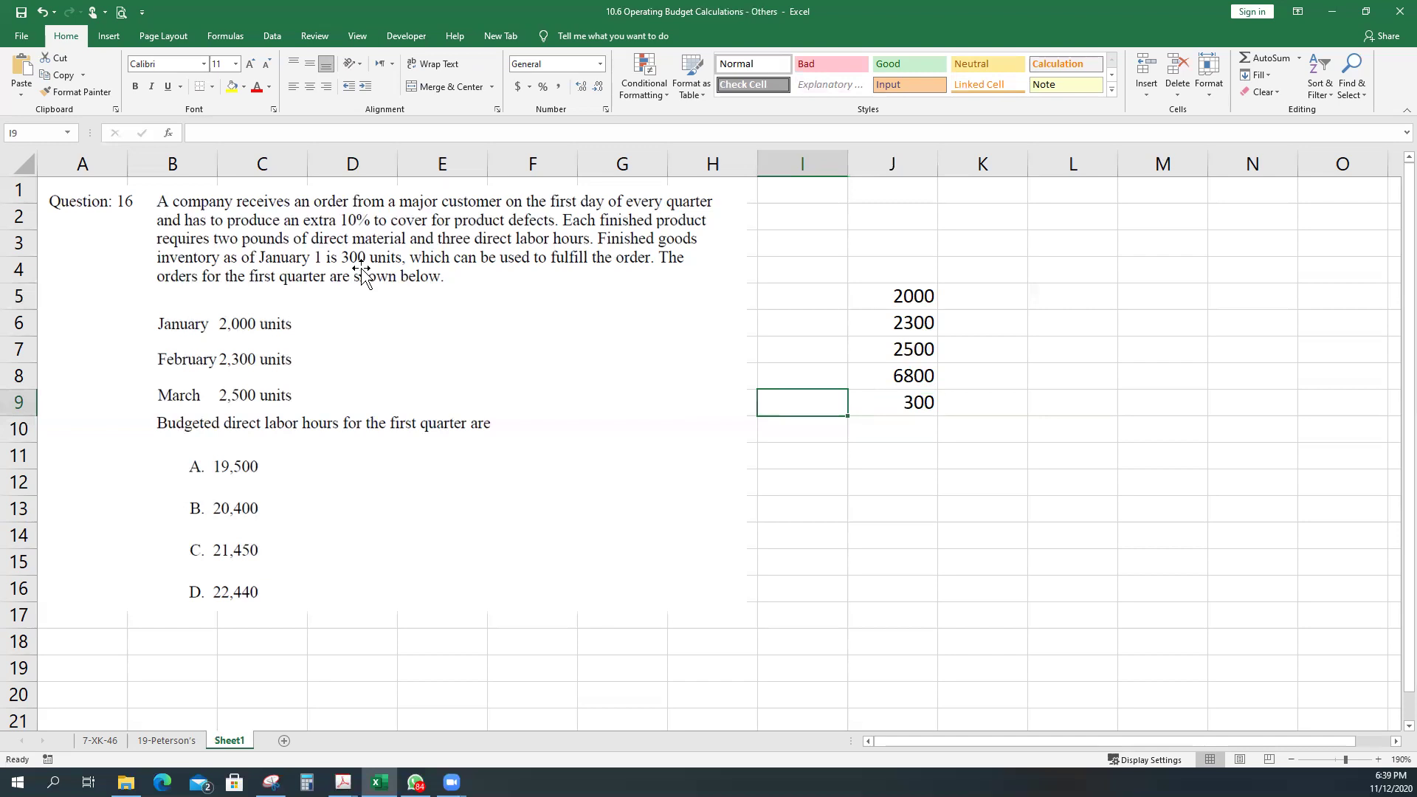
{"action": "type", "text": "BI"}
{"action": "key", "text": "Return"}
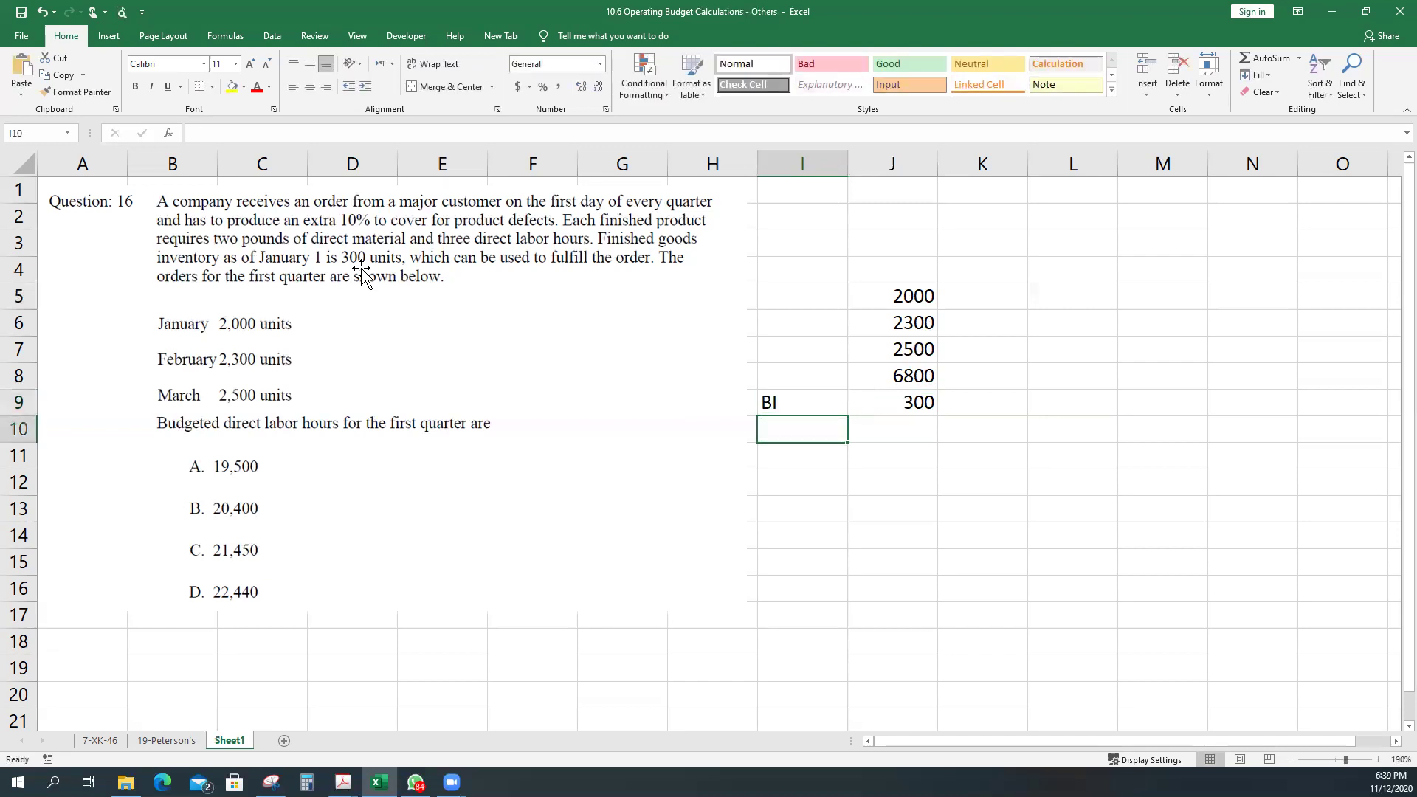
{"action": "type", "text": "EI"}
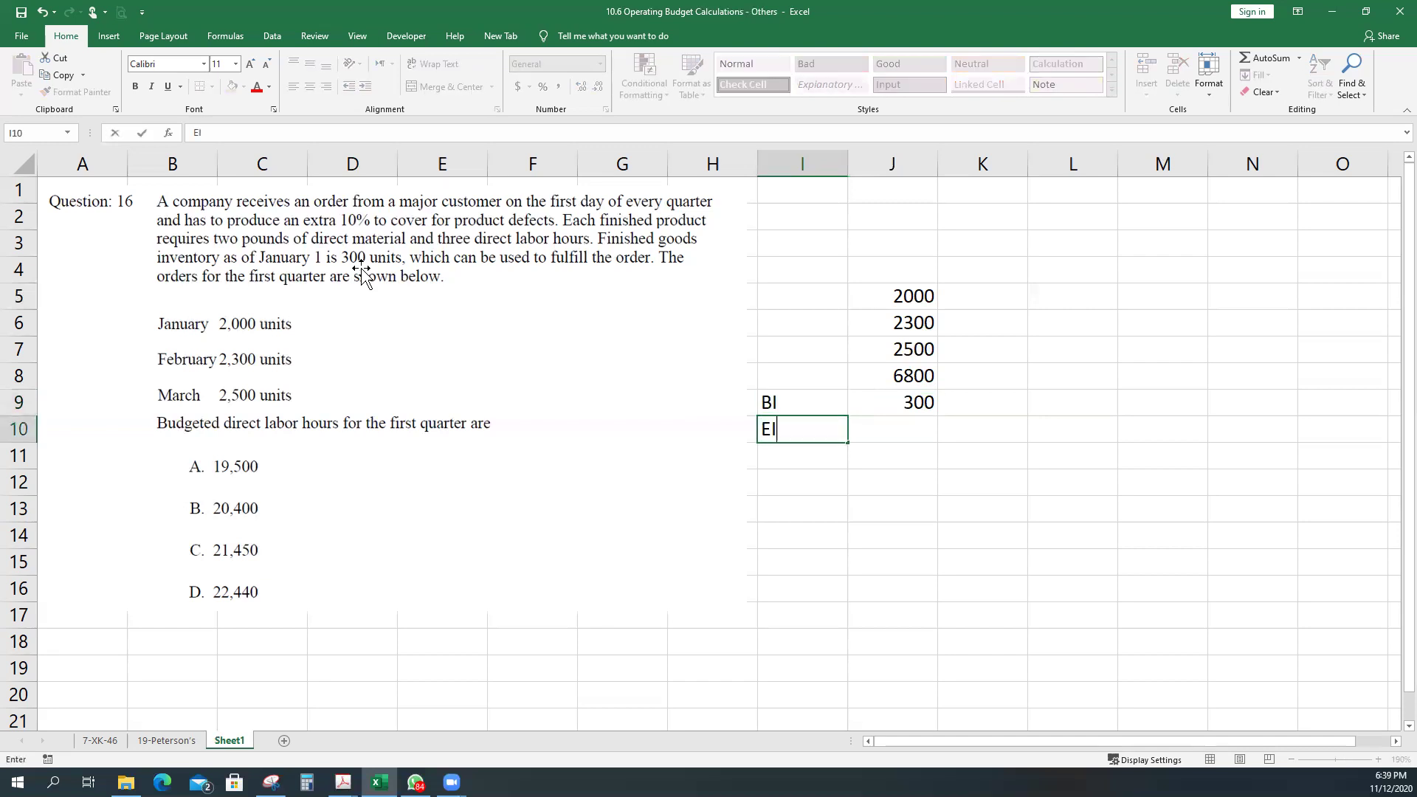
{"action": "key", "text": "Tab"}
{"action": "type", "text": "0"}
{"action": "key", "text": "Return"}
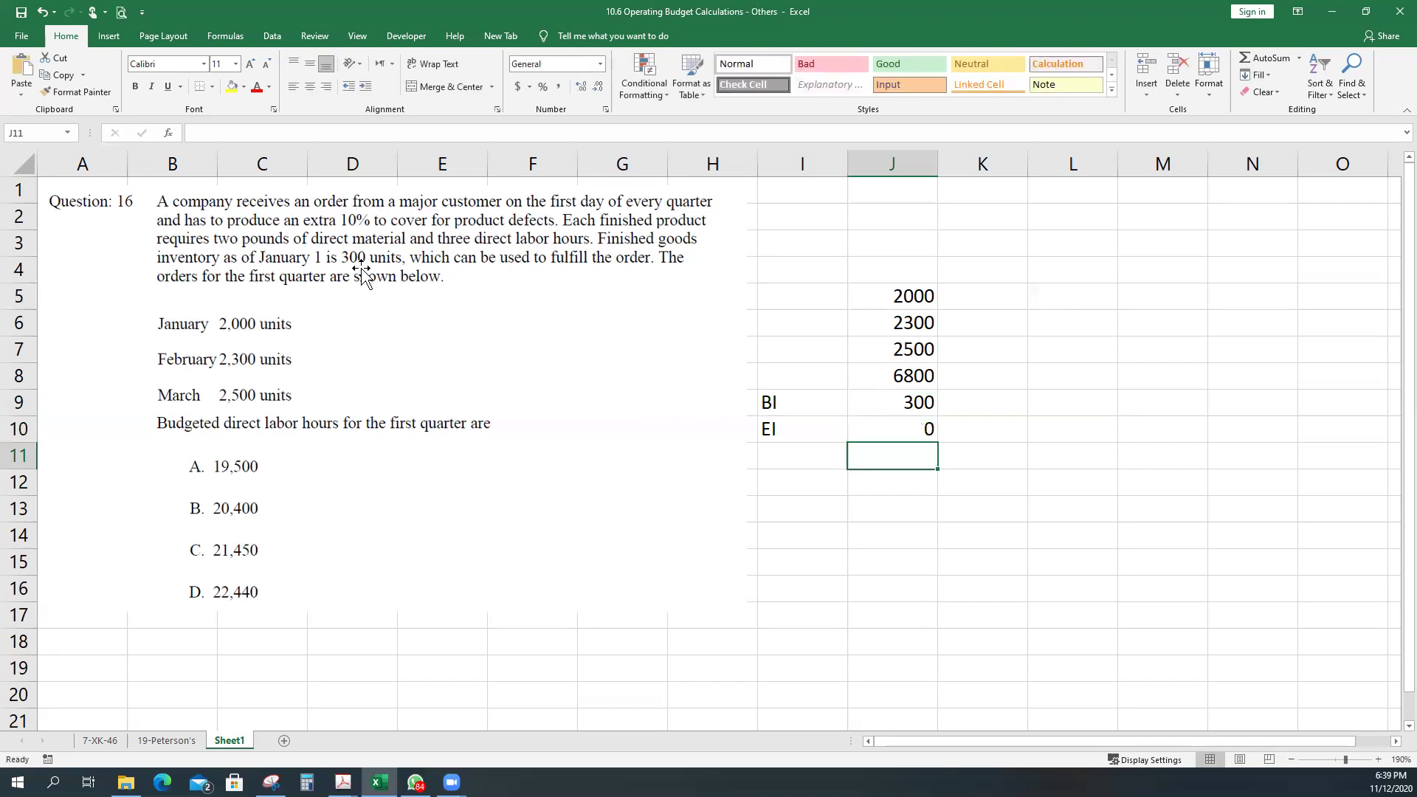
Calculate the required good units in J11 with the formula +J8+J10-J9.
{"action": "type", "text": "+"}
{"action": "key", "text": "Up"}
{"action": "key", "text": "Up"}
{"action": "key", "text": "Up"}
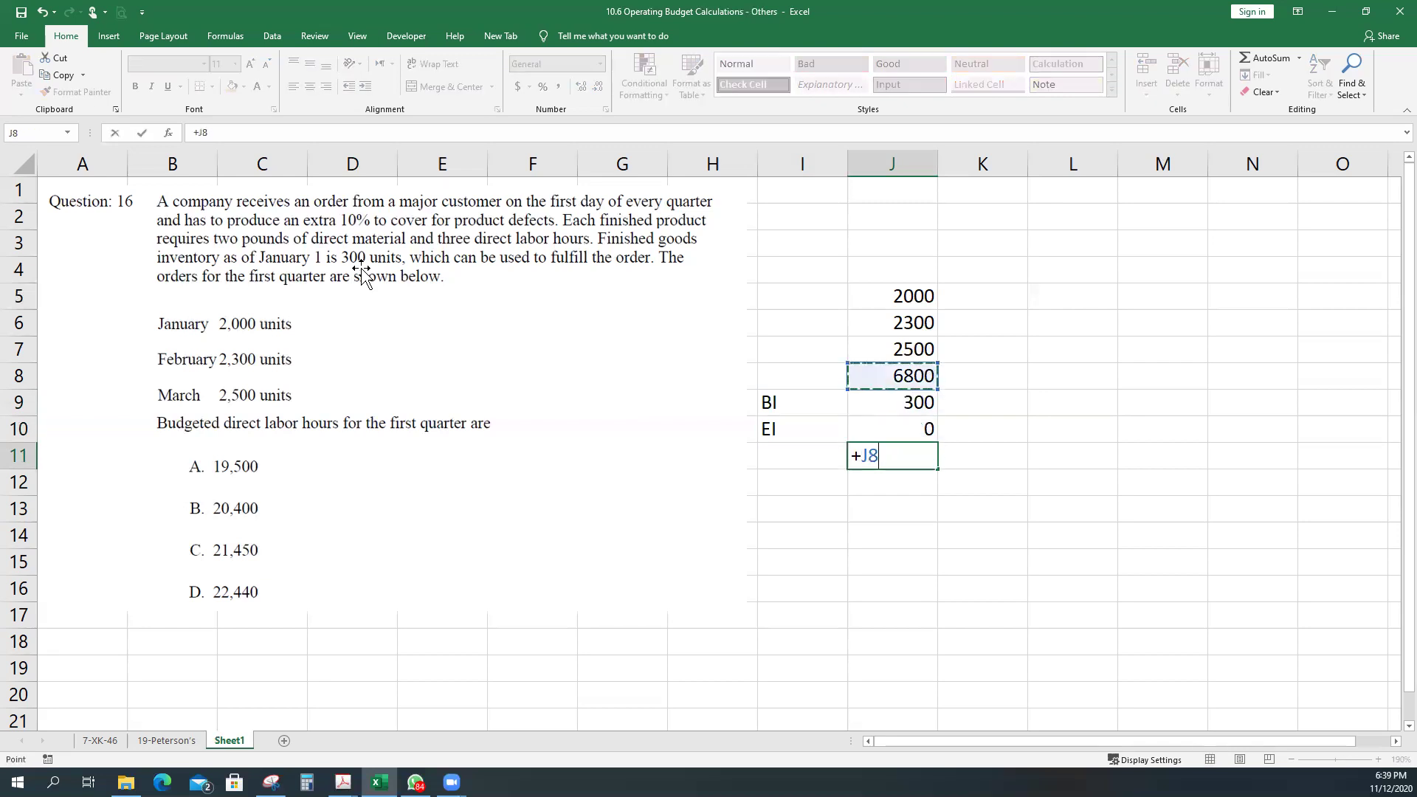
{"action": "type", "text": "+"}
{"action": "key", "text": "Up"}
{"action": "type", "text": "-"}
{"action": "key", "text": "Up"}
{"action": "key", "text": "Up"}
{"action": "key", "text": "ctrl+Return"}
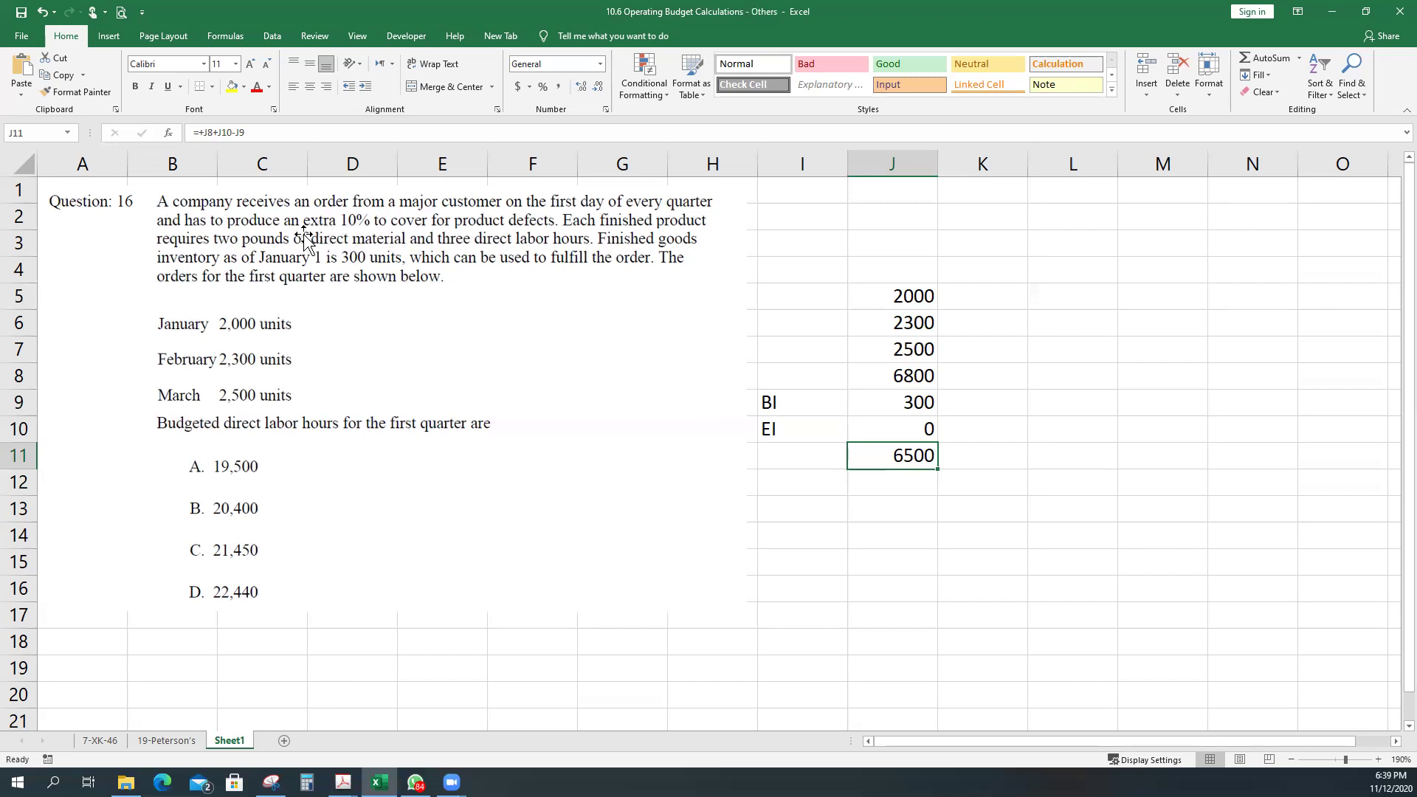
{"action": "key", "text": "Return"}
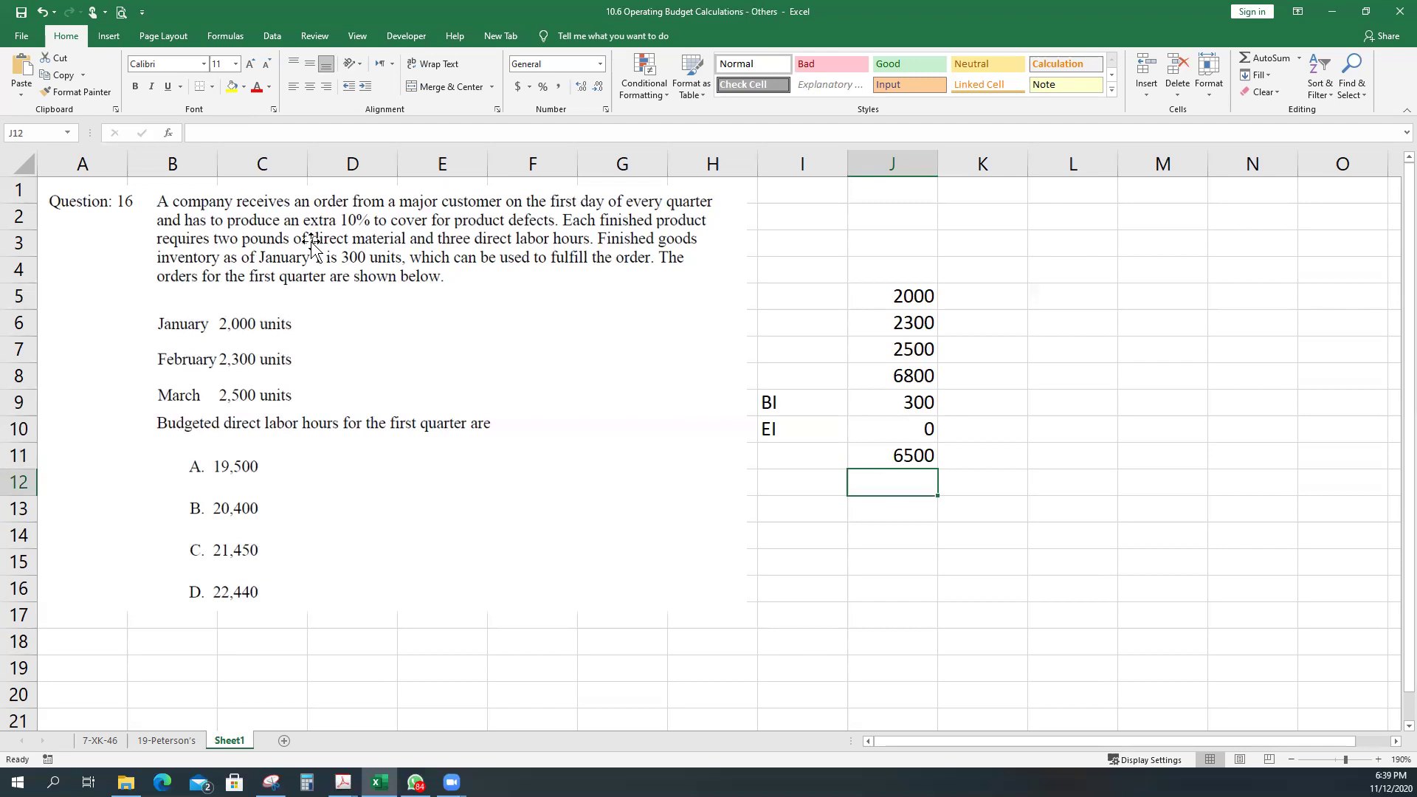
Calculate the extra 10% for product defects in J12 with the formula +J11*.1.
{"action": "type", "text": "+J11*.1"}
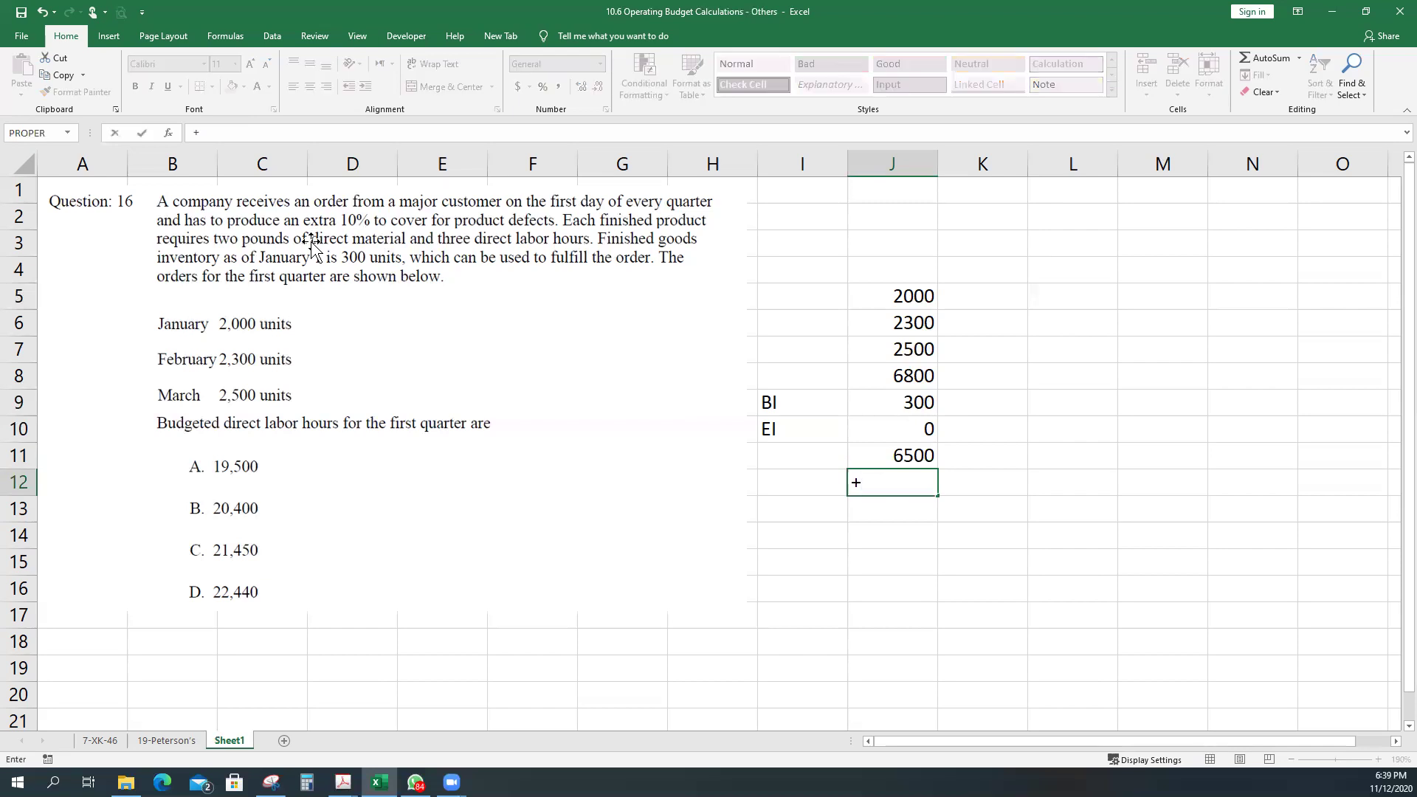
{"action": "key", "text": "Up"}
{"action": "type", "text": "*.1"}
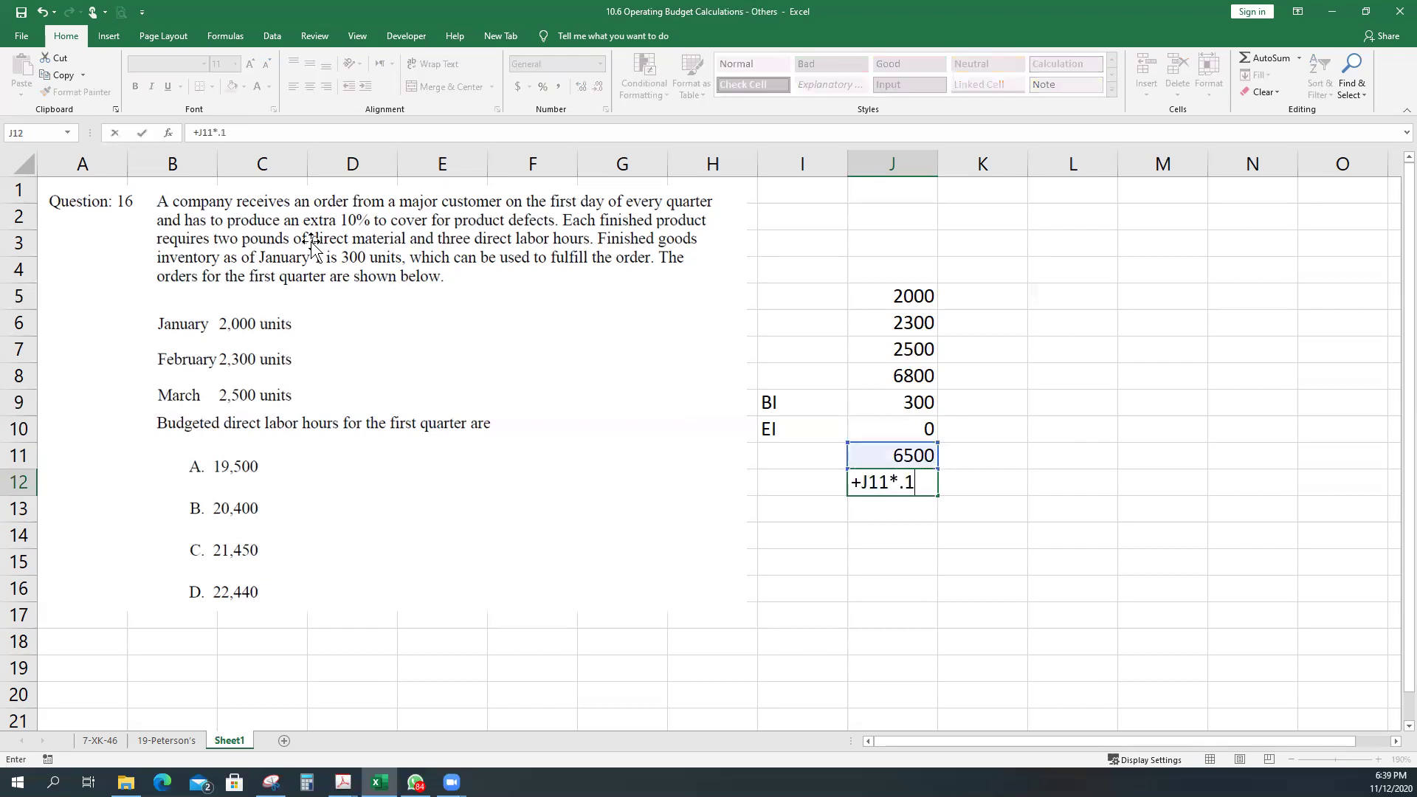
{"action": "key", "text": "Return"}
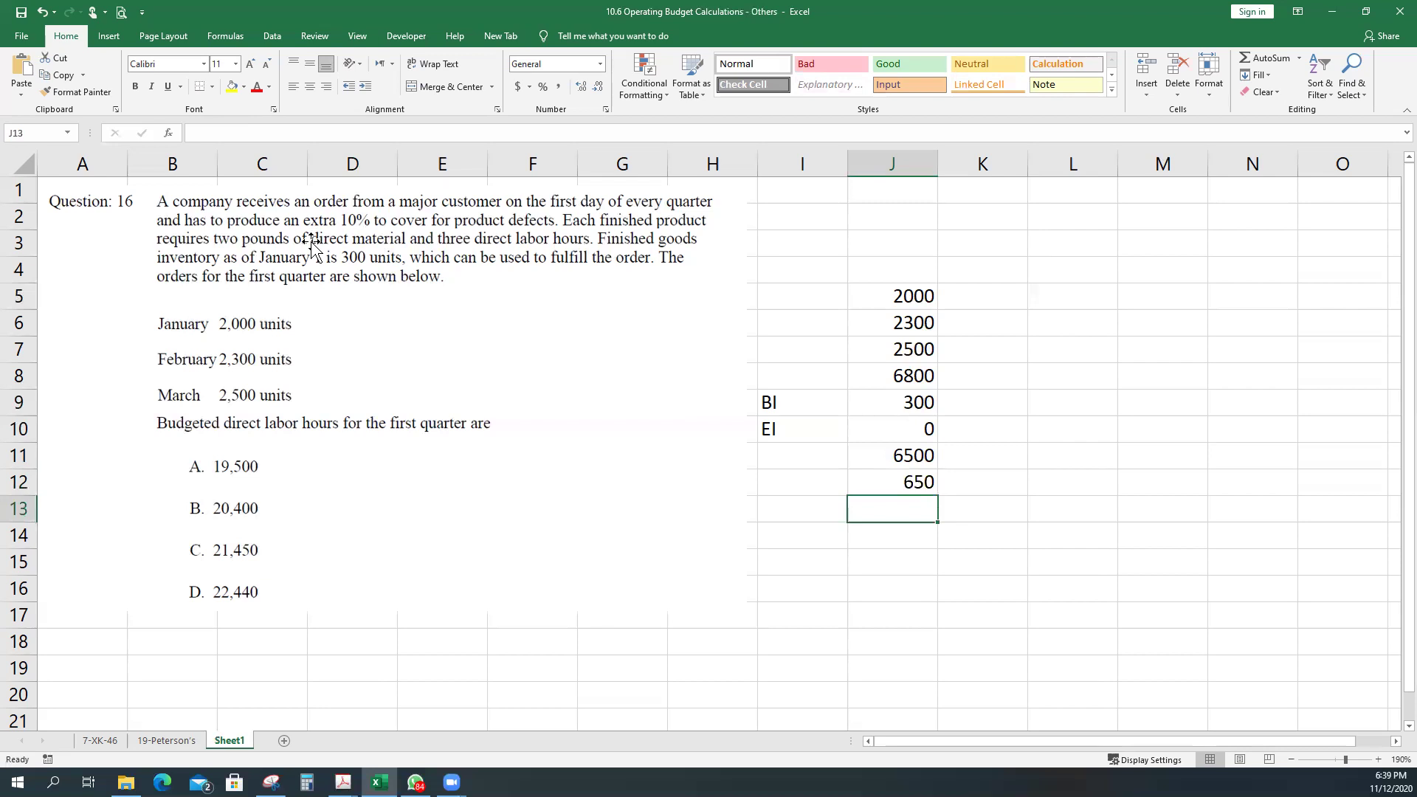
Add the good units and the defect allowance in J13 with the formula +J11+J12.
{"action": "type", "text": "+"}
{"action": "key", "text": "Up"}
{"action": "key", "text": "Up"}
{"action": "type", "text": "+"}
{"action": "key", "text": "Up"}
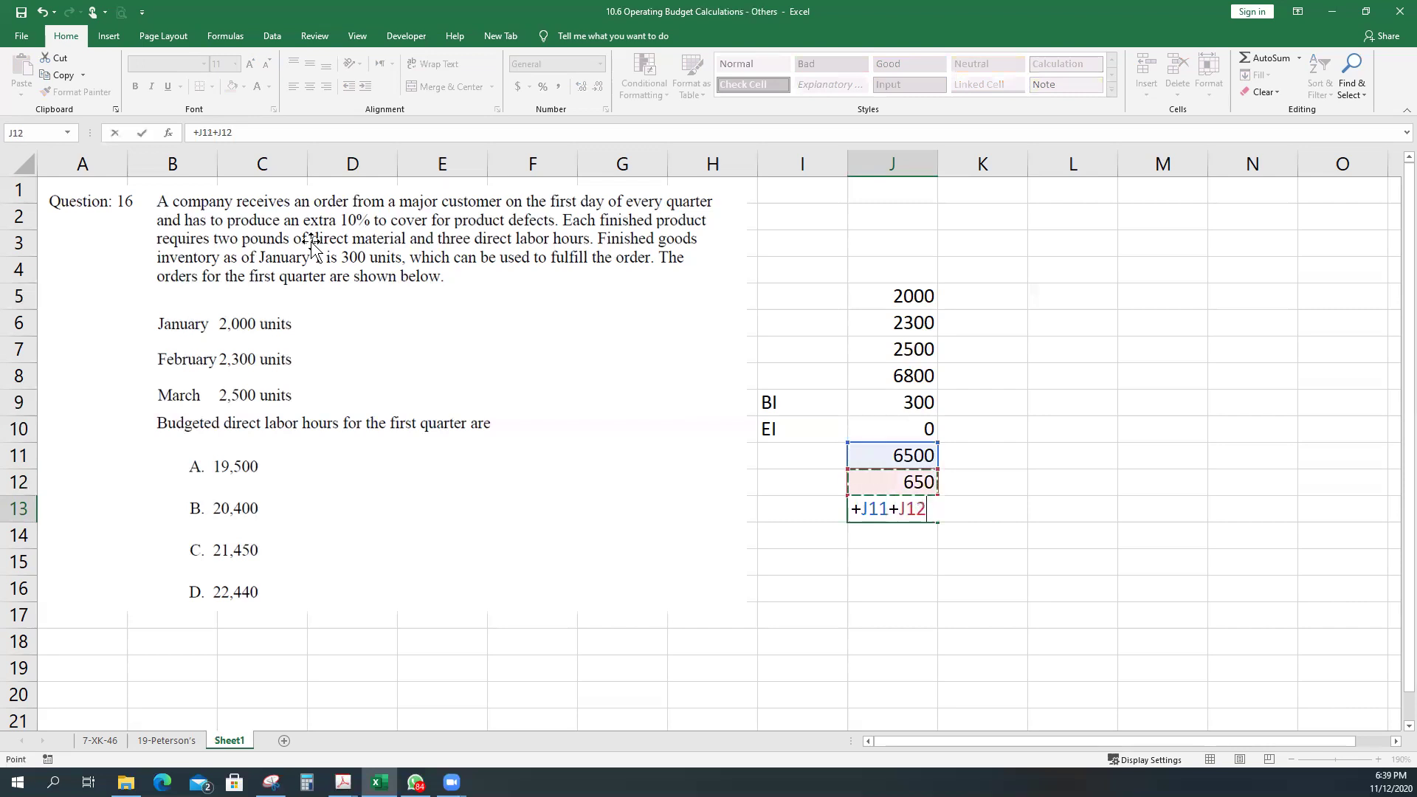
{"action": "key", "text": "Return"}
{"action": "type", "text": "."}
{"action": "key", "text": "Escape"}
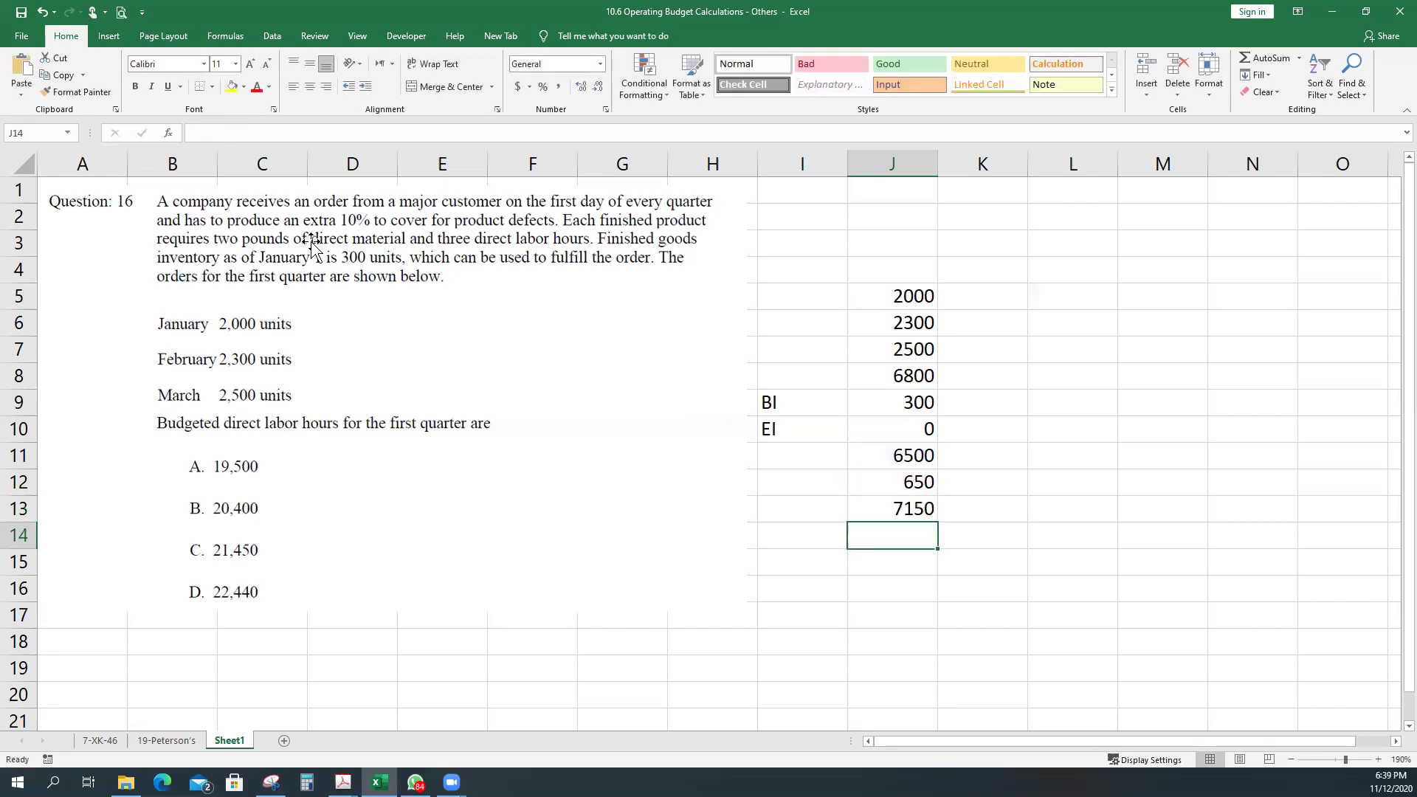
Calculate the budgeted direct labor hours in J14 by multiplying total production by three hours with +J13*3.
{"action": "type", "text": "+J13*3"}
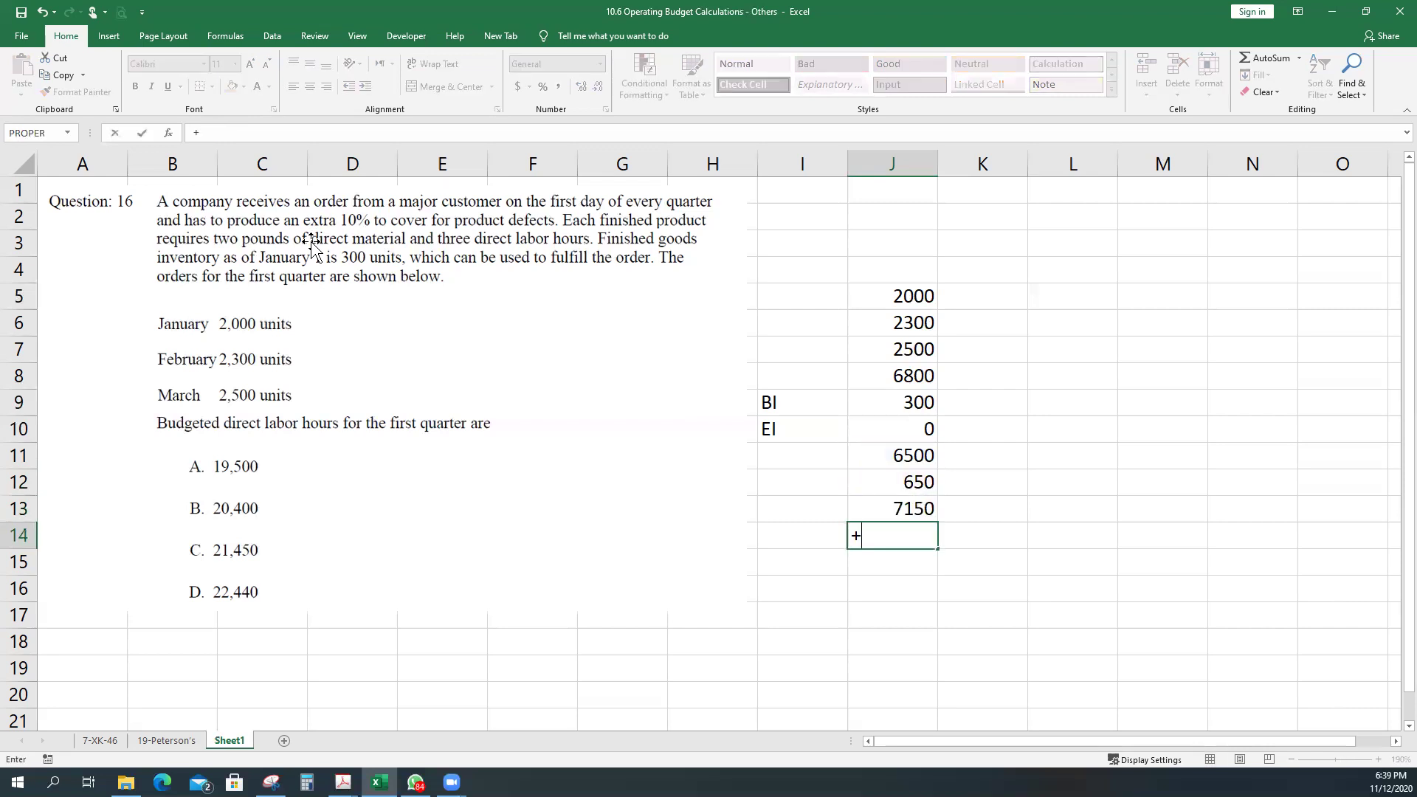
{"action": "key", "text": "Up"}
{"action": "type", "text": "*3"}
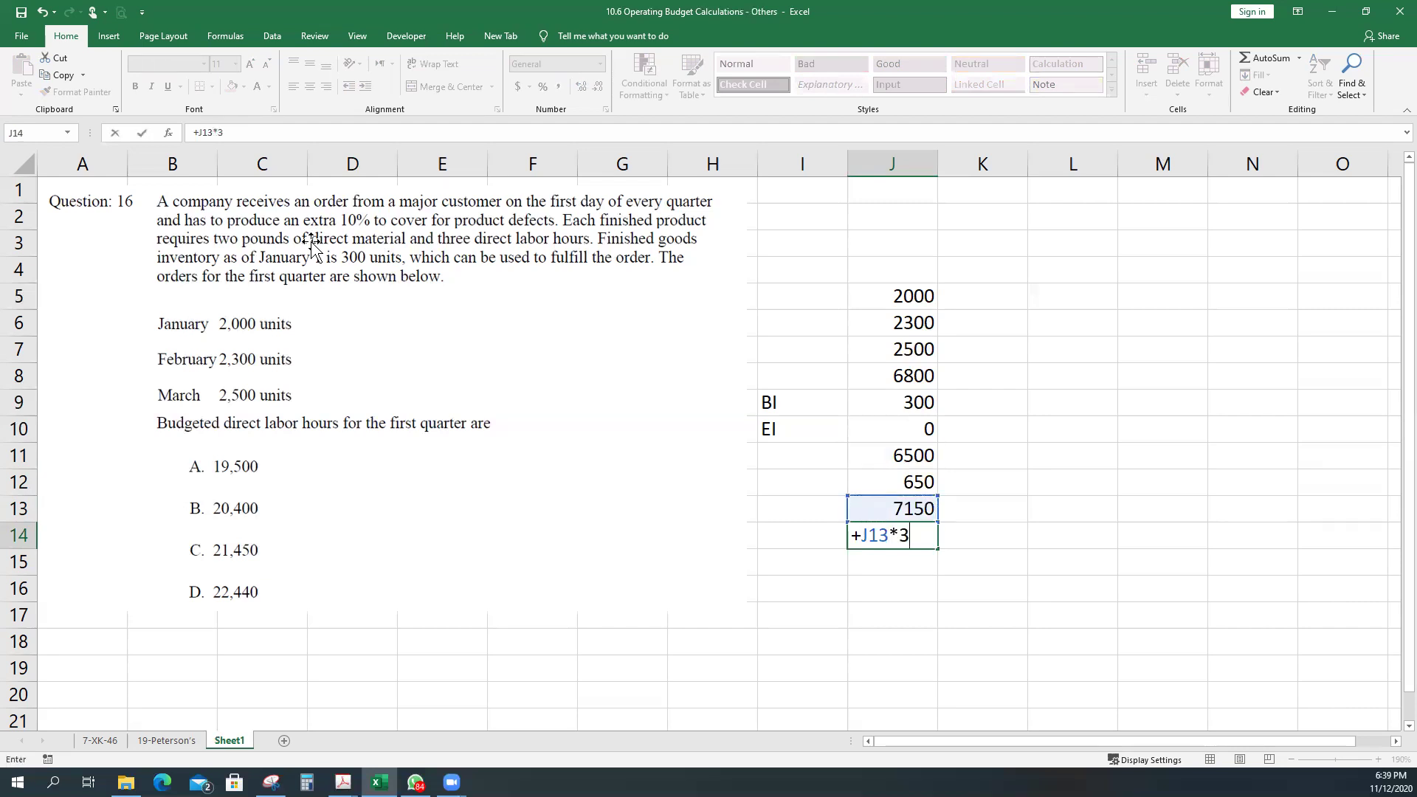
{"action": "key", "text": "Return"}
{"action": "key", "text": "Up"}
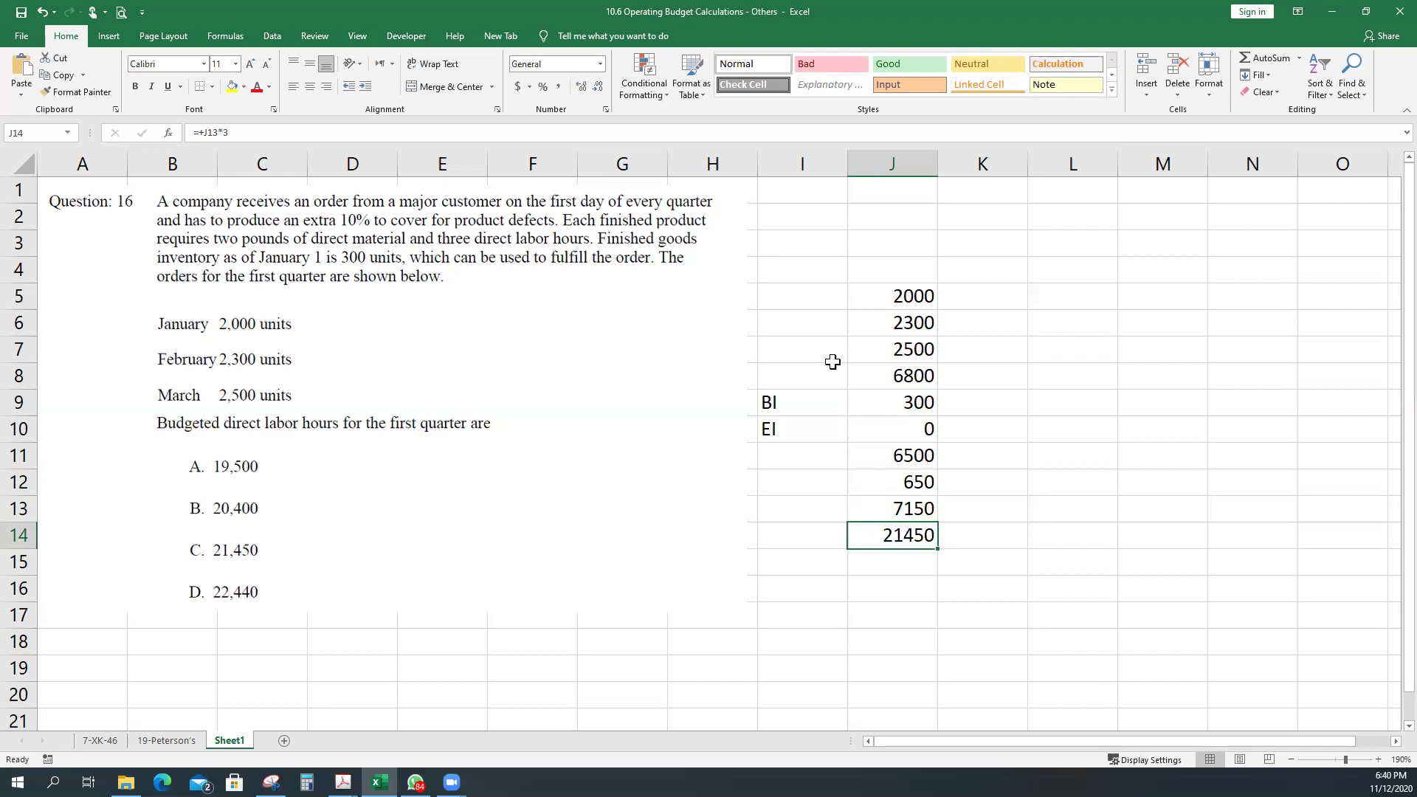
Leave the Excel workbook and go back to question 28 in the 10.5 Production and Direct Materials PDF in Adobe Acrobat.
{"action": "left_click", "coordinate": [1321, 9]}
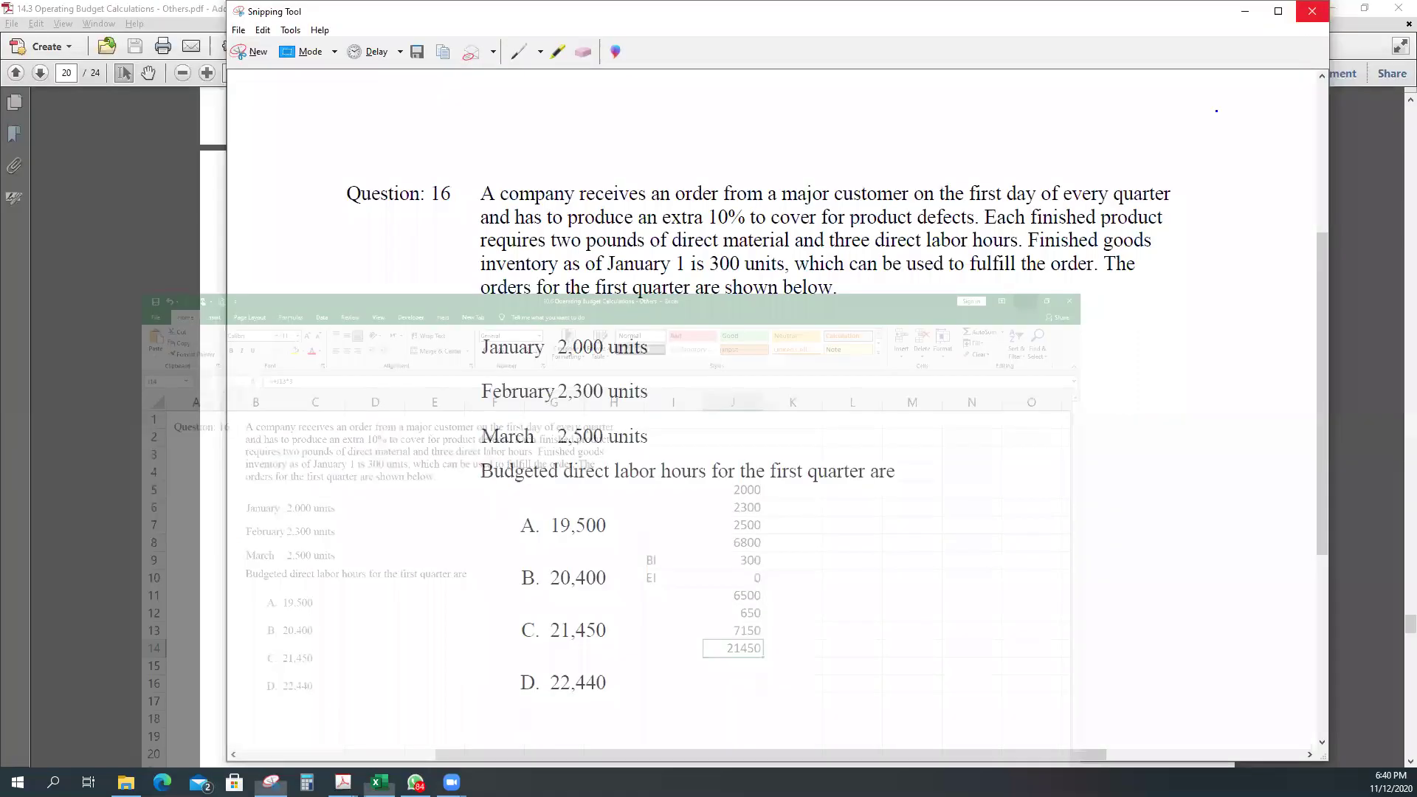
{"action": "left_click", "coordinate": [1283, 12]}
{"action": "left_click", "coordinate": [717, 278]}
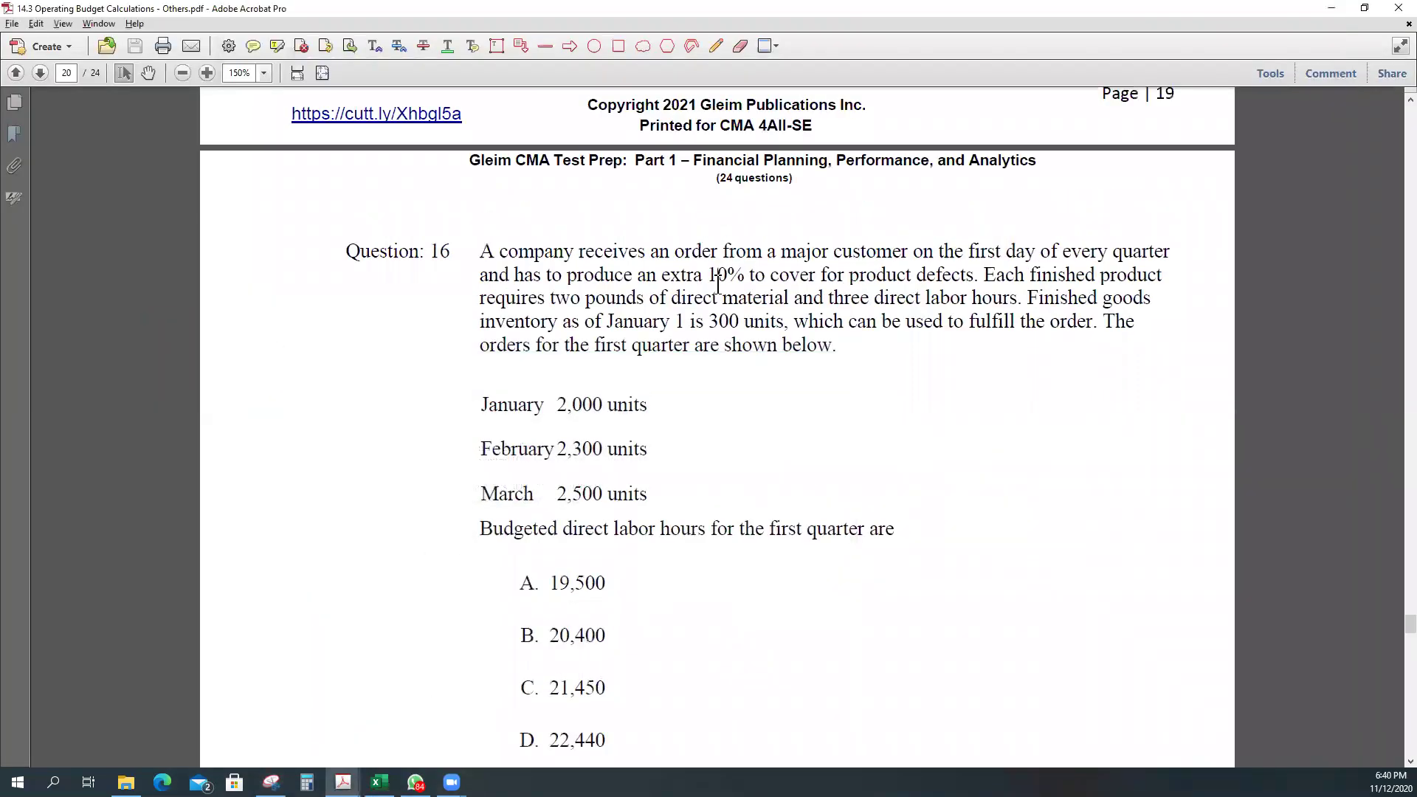
{"action": "left_click", "coordinate": [1330, 8]}
{"action": "mouse_move", "coordinate": [343, 782]}
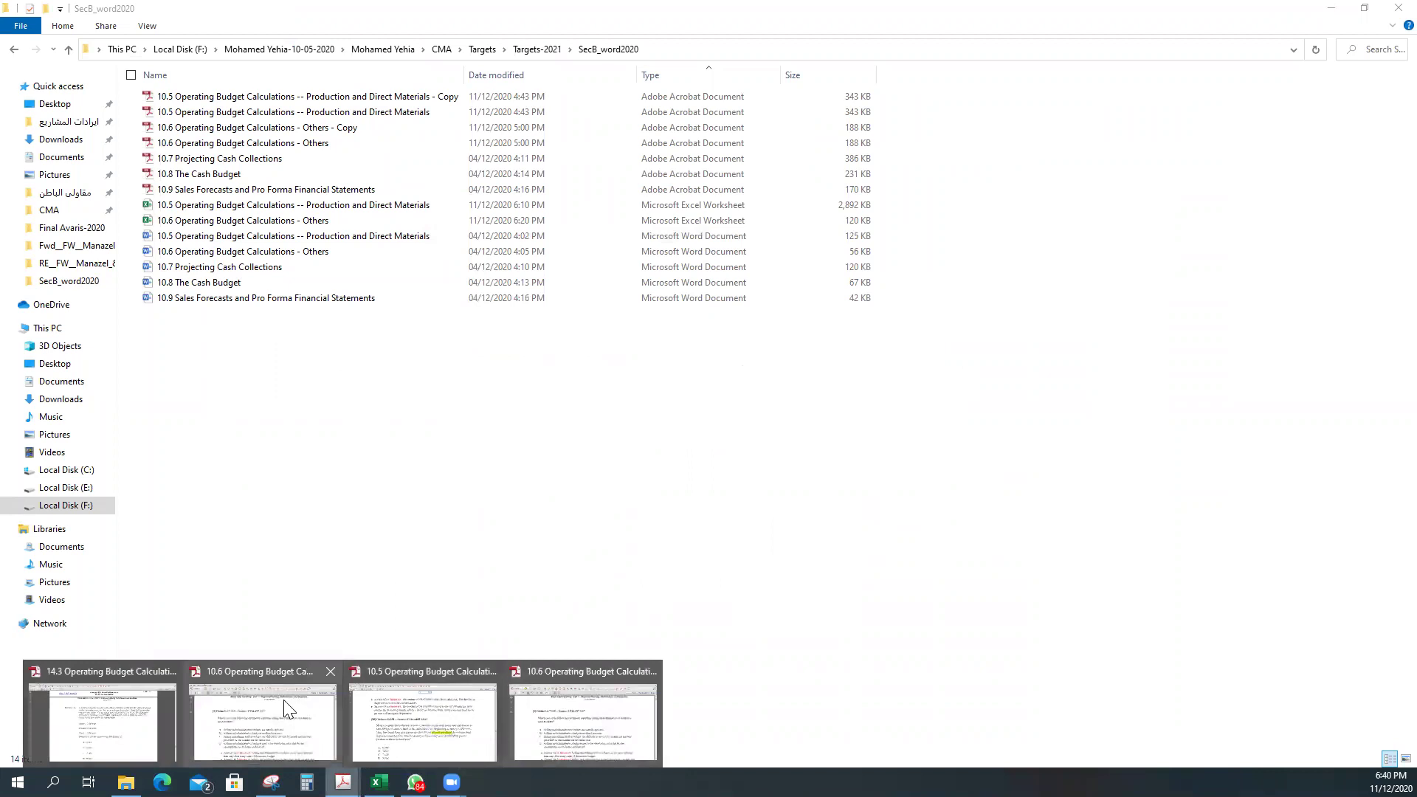
{"action": "key", "text": "alt+Tab"}
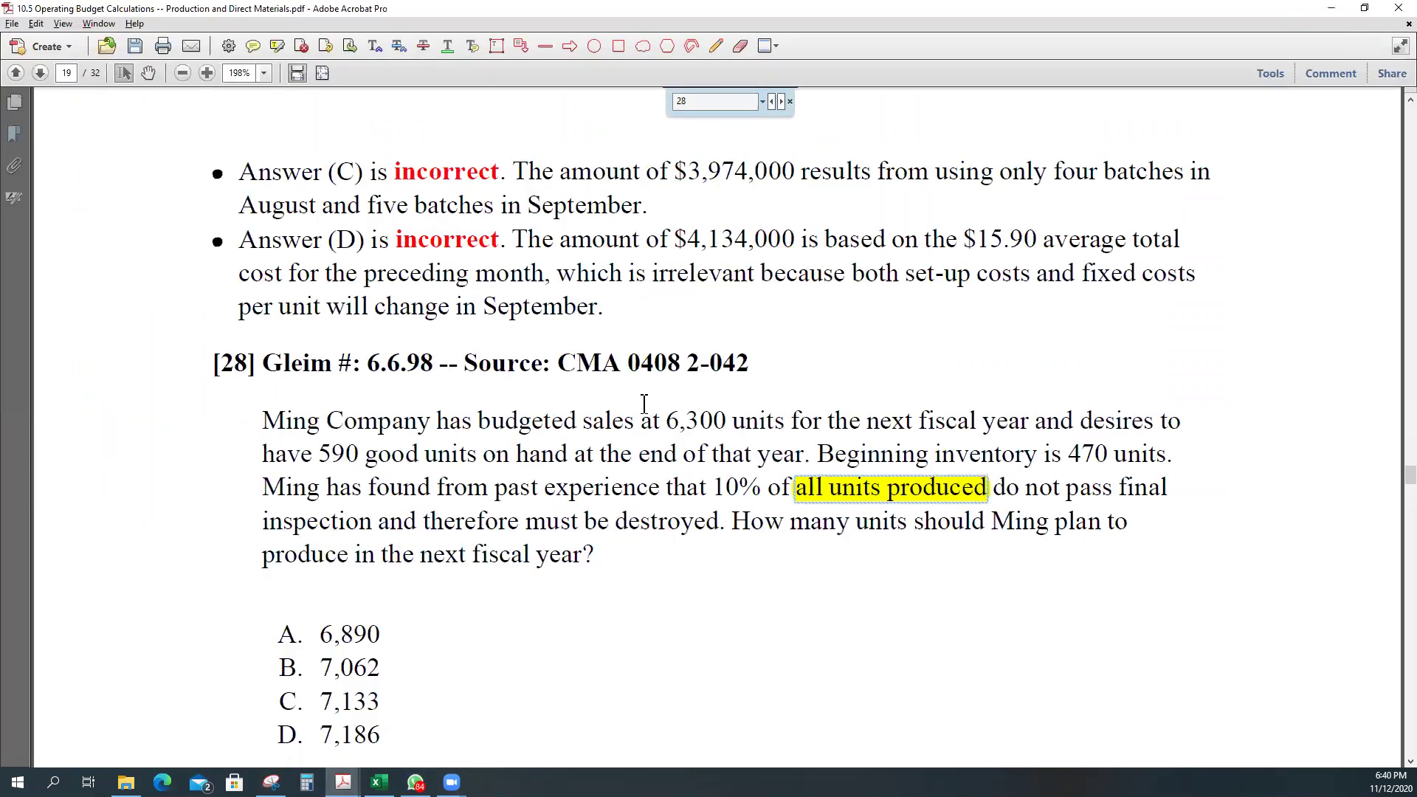
{"action": "scroll", "coordinate": [641, 421], "scroll_direction": "down", "scroll_amount": 1}
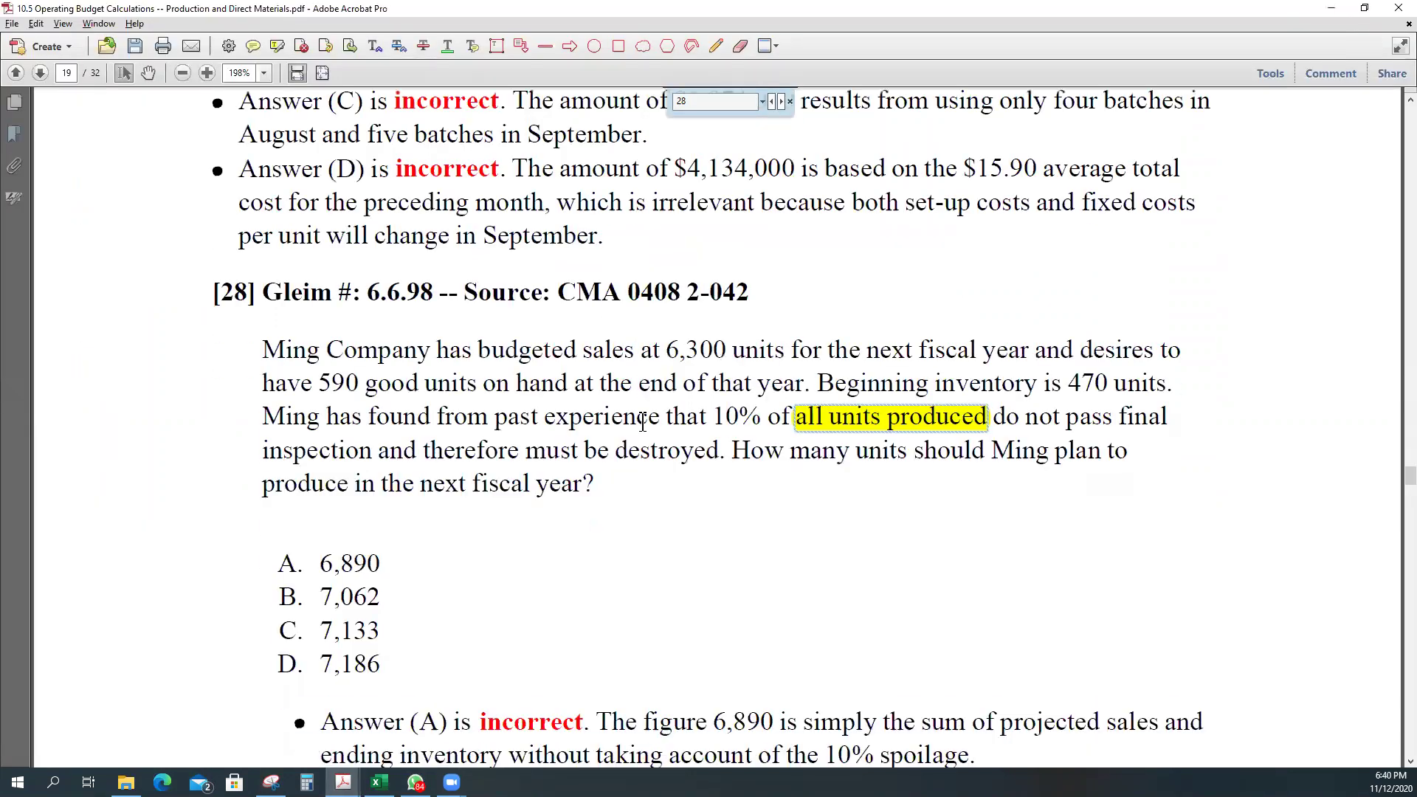
Select the phrase "10% of all units" in question 28 to examine how the spoilage is defined.
{"action": "left_click_drag", "start_coordinate": [486, 417], "coordinate": [939, 412]}
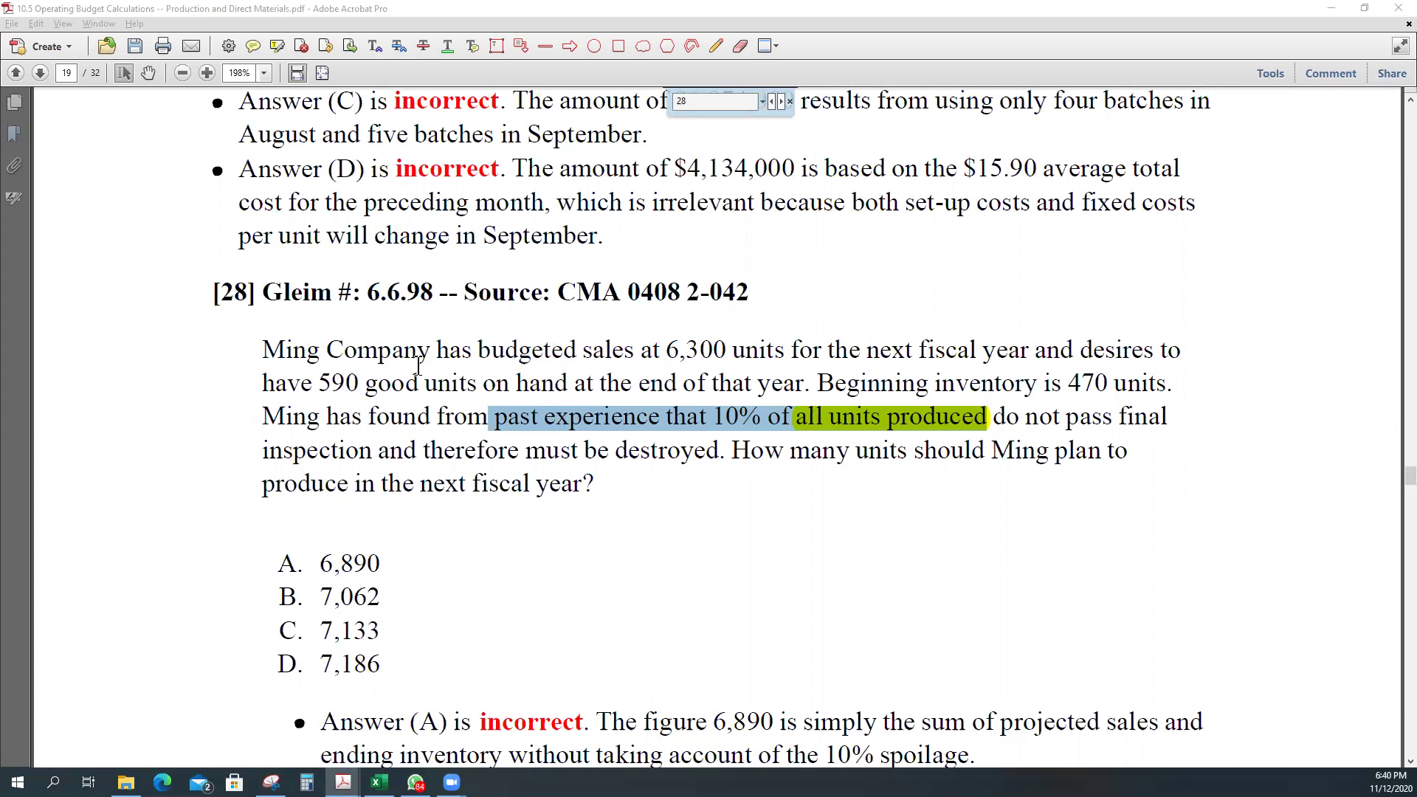
{"action": "left_click", "coordinate": [768, 418]}
{"action": "left_click_drag", "start_coordinate": [718, 415], "coordinate": [852, 420]}
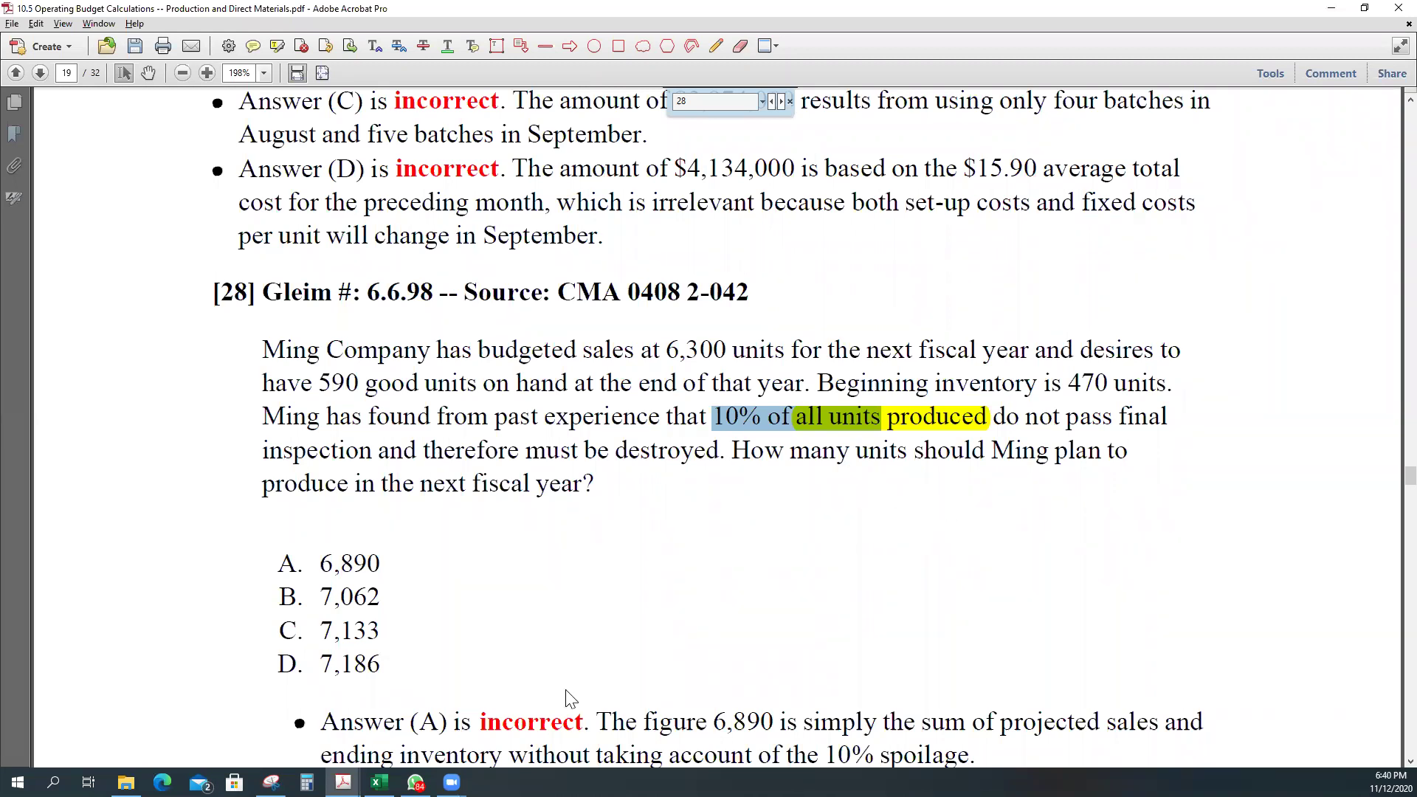
Switch back to the Excel workbook and make the good units in J11 and the total production in J13 bold.
{"action": "left_click", "coordinate": [380, 782]}
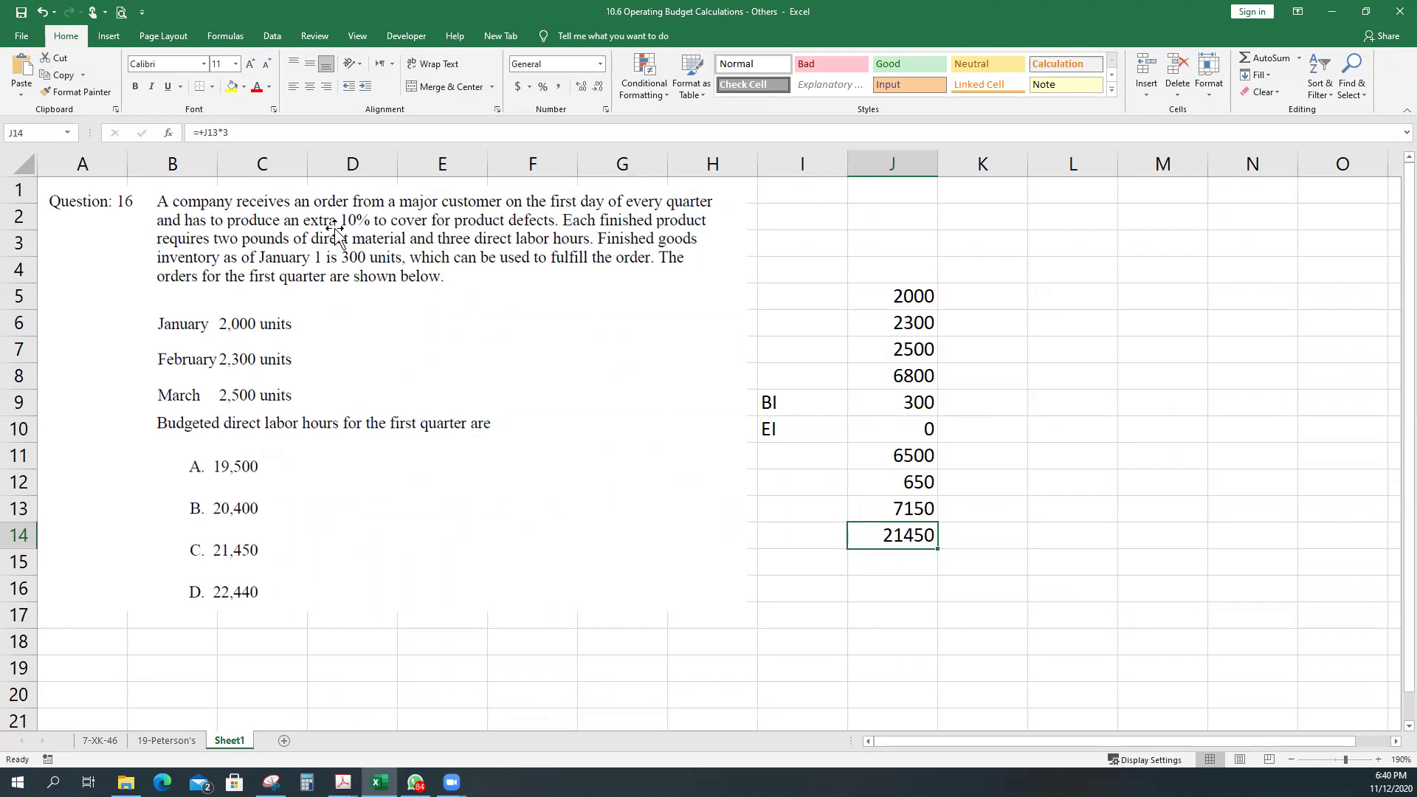
{"action": "left_click", "coordinate": [897, 462]}
{"action": "left_click", "coordinate": [135, 87]}
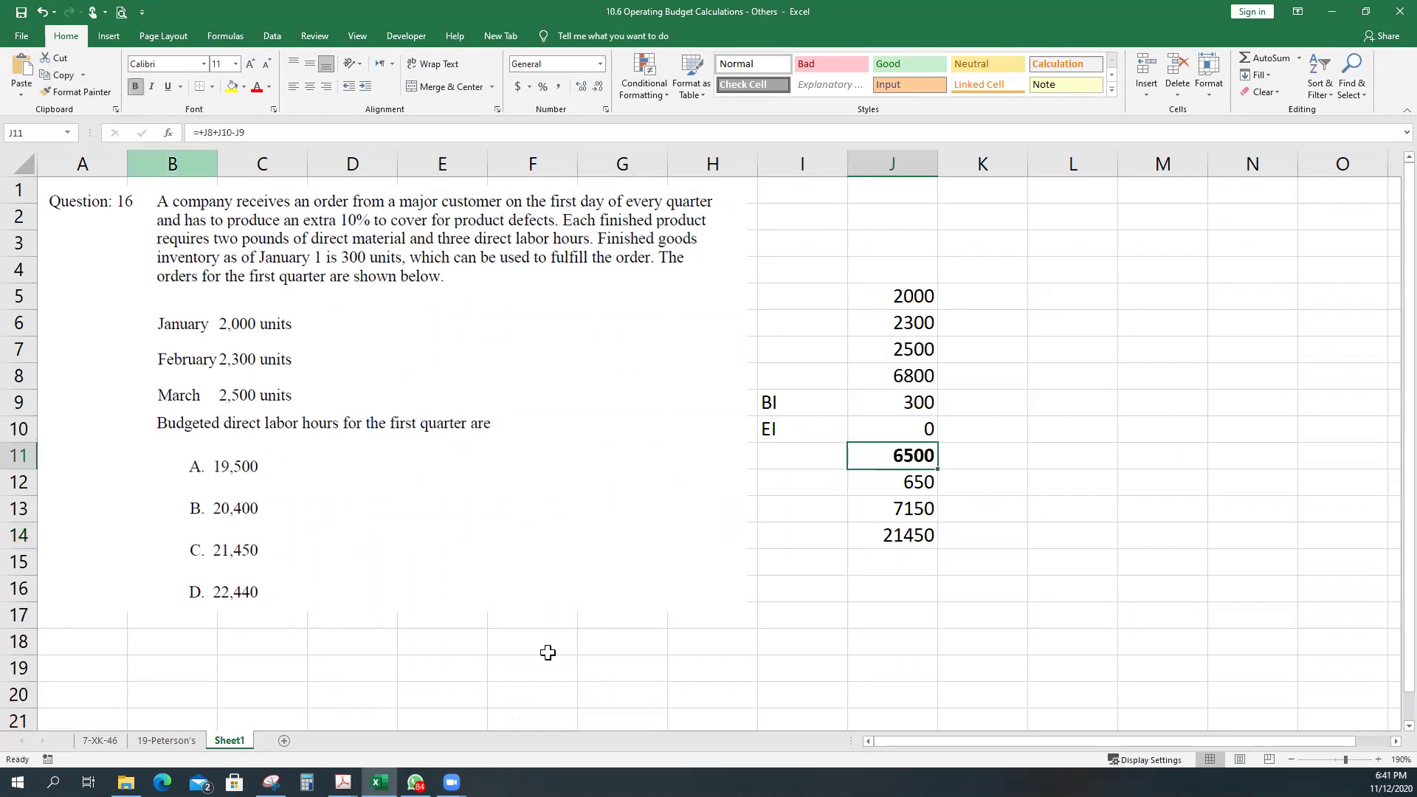
{"action": "left_click", "coordinate": [903, 491]}
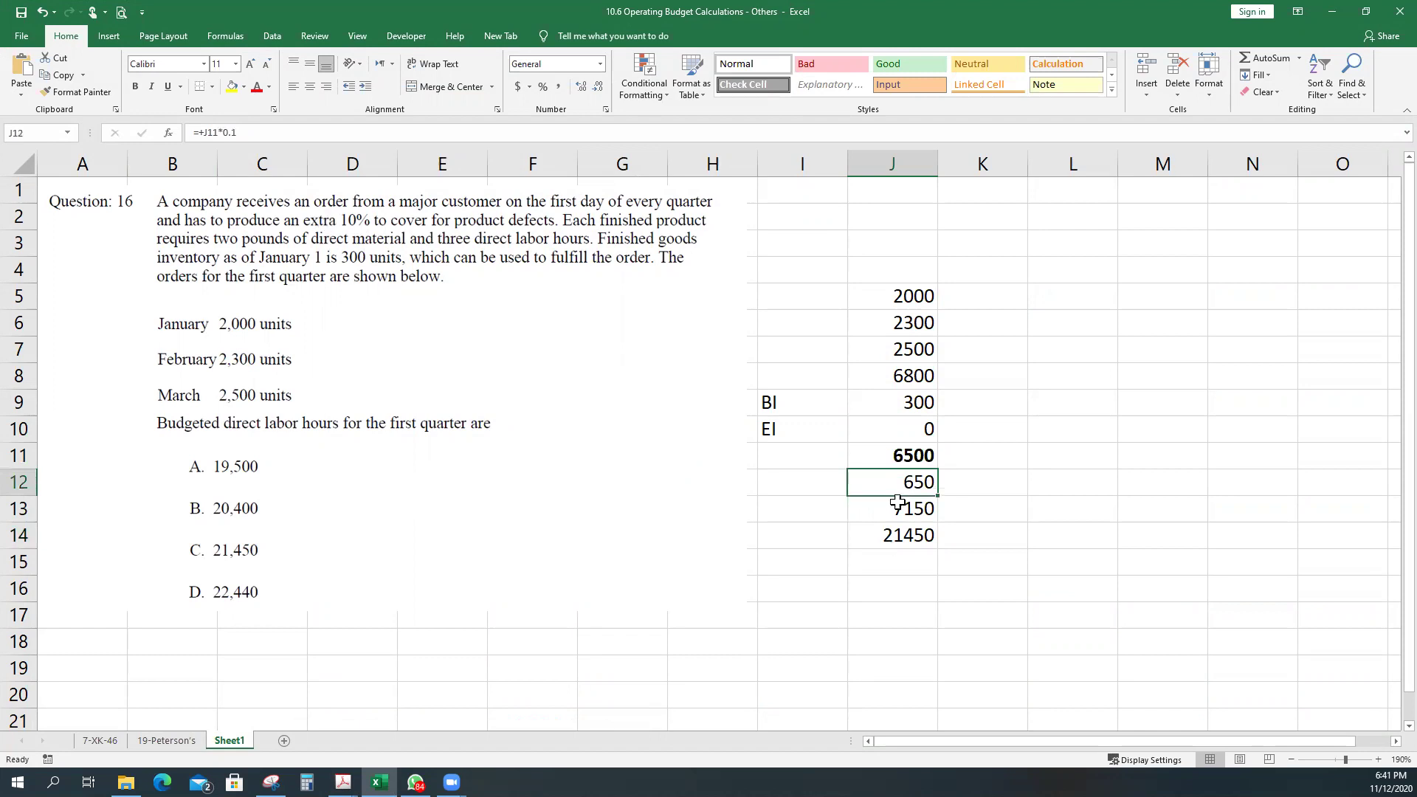
{"action": "left_click", "coordinate": [893, 508]}
{"action": "left_click", "coordinate": [136, 90]}
{"action": "left_click", "coordinate": [1135, 386]}
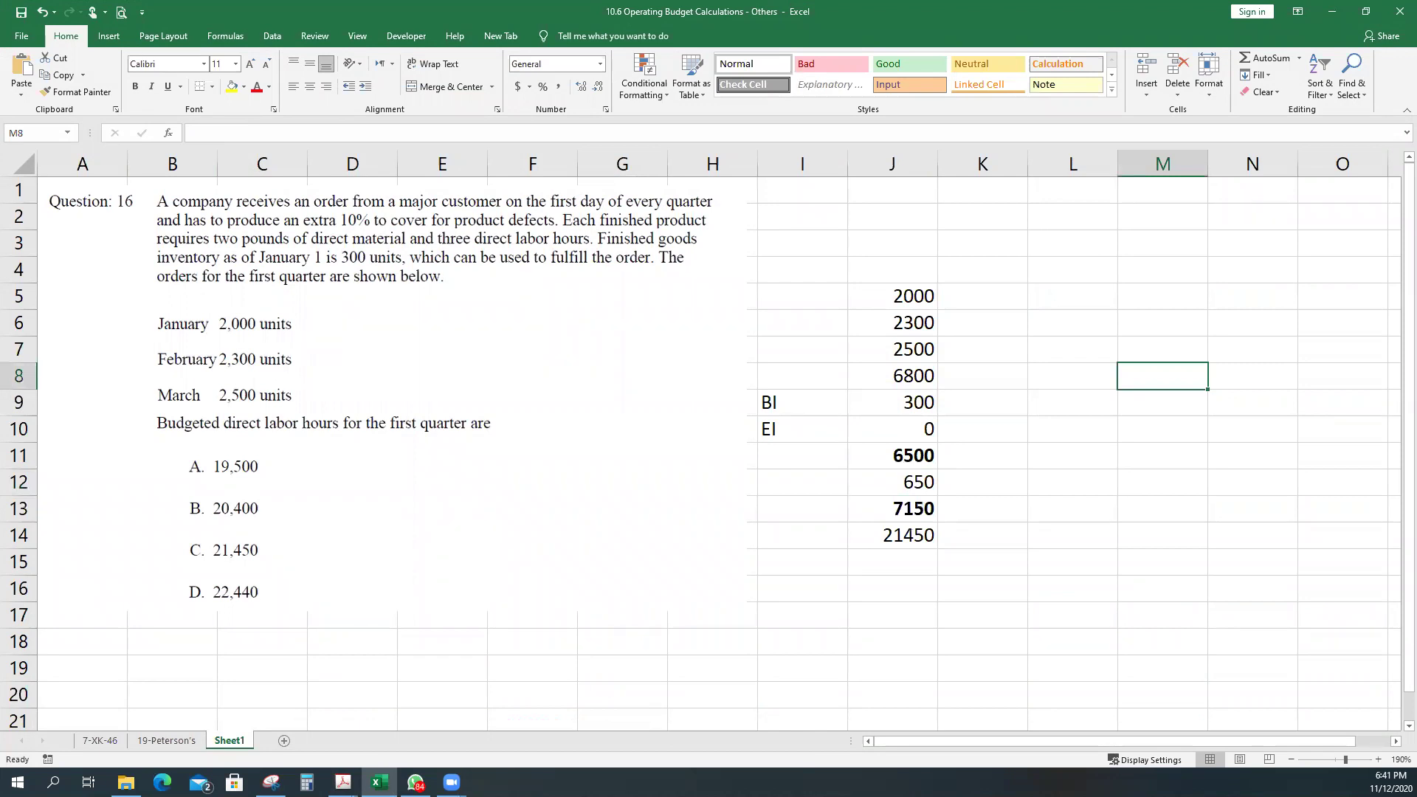
Switch to the 10.6 Operating Budget Calculations - Others PDF in Adobe Acrobat and look through questions 1 and 2.
{"action": "left_click", "coordinate": [1332, 11]}
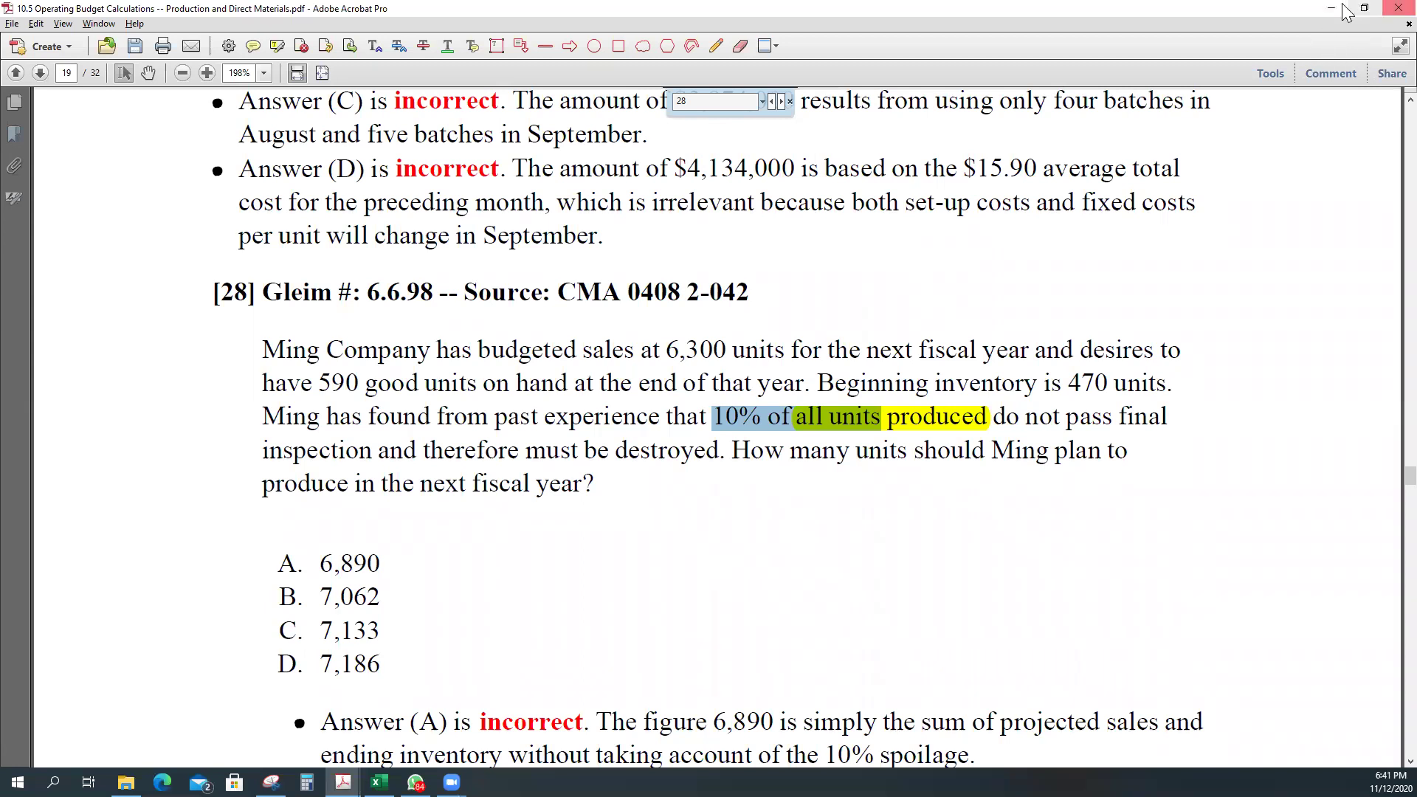
{"action": "key", "text": "alt+Tab"}
{"action": "mouse_move", "coordinate": [343, 782]}
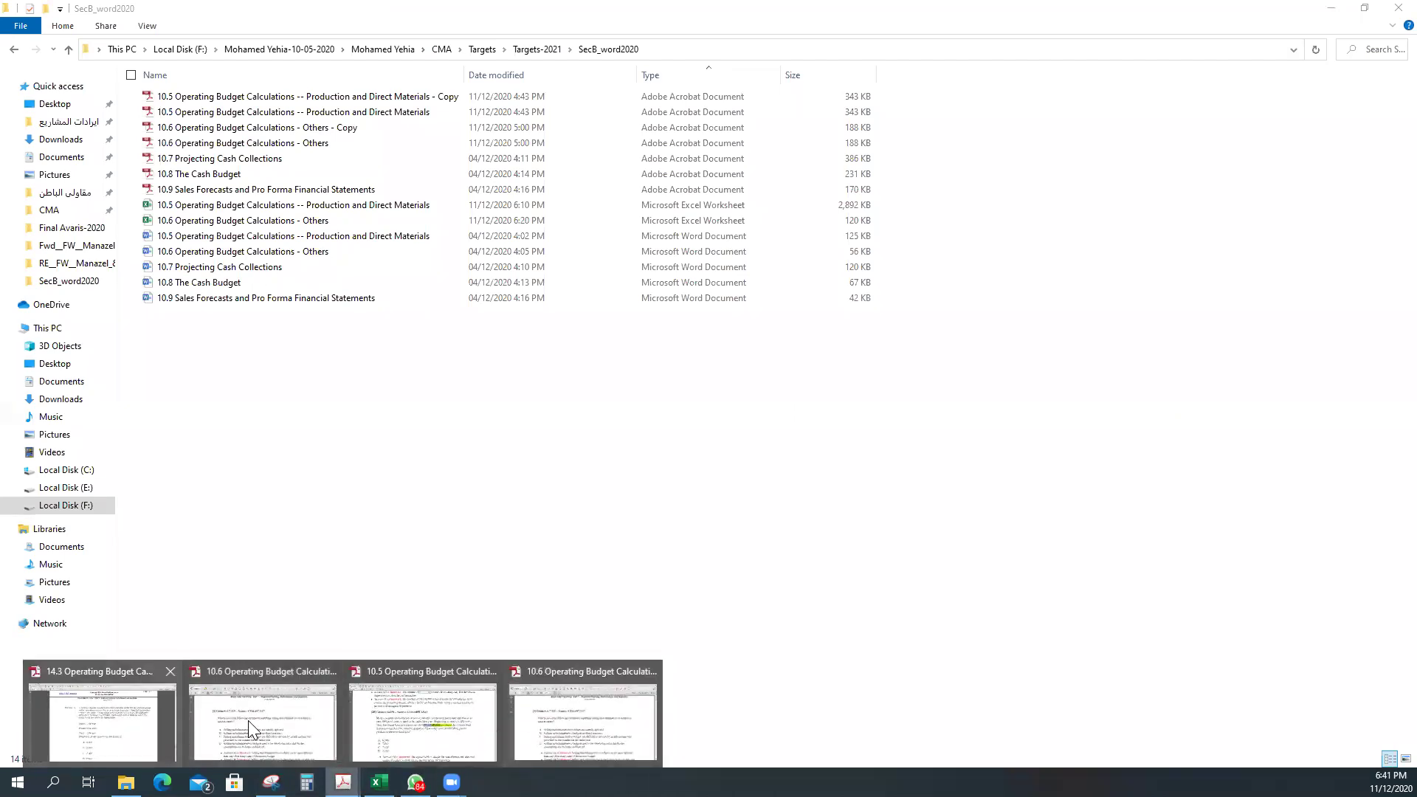
{"action": "left_click", "coordinate": [274, 144]}
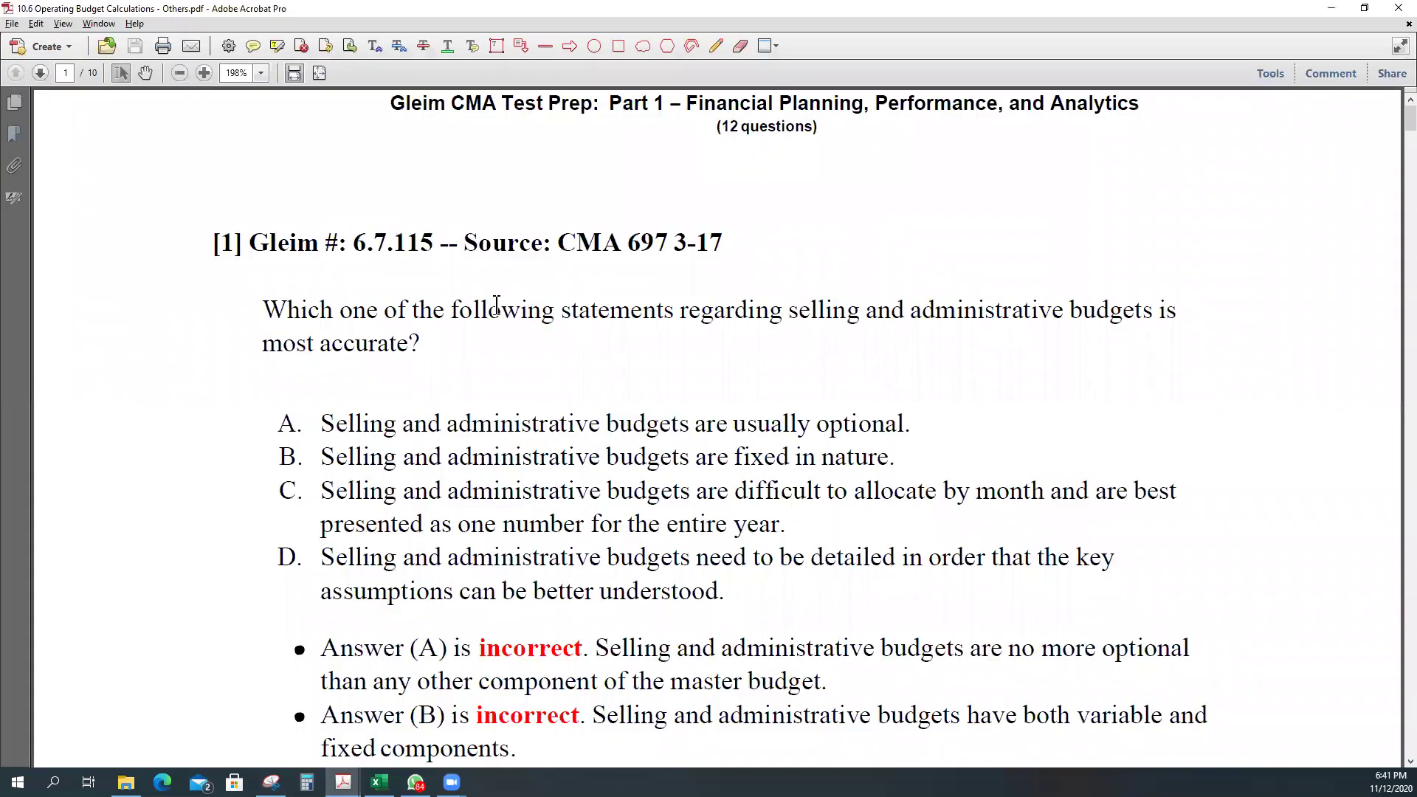
{"action": "scroll", "coordinate": [496, 310], "scroll_direction": "down", "scroll_amount": 3}
{"action": "scroll", "coordinate": [495, 318], "scroll_direction": "down", "scroll_amount": 10}
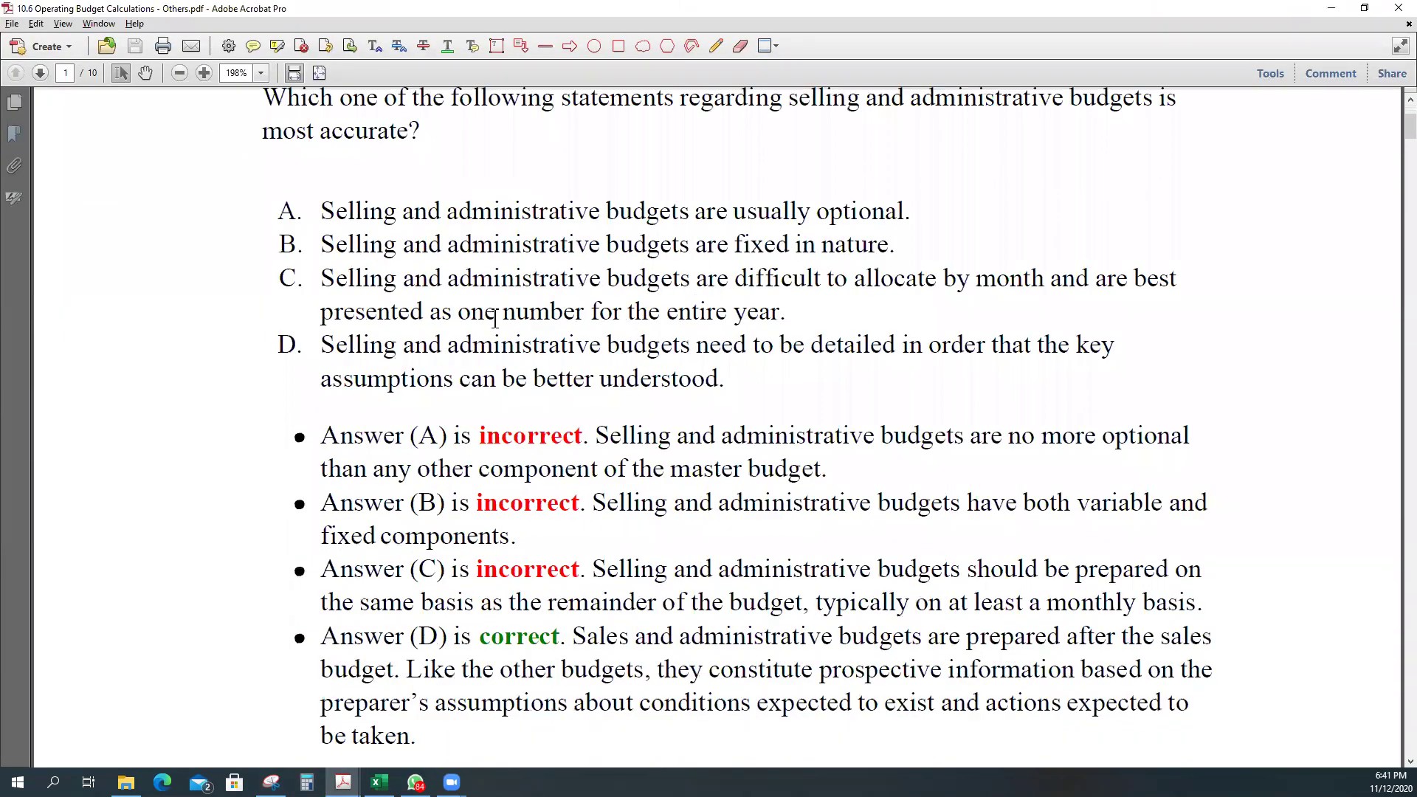
{"action": "scroll", "coordinate": [495, 319], "scroll_direction": "down", "scroll_amount": 10}
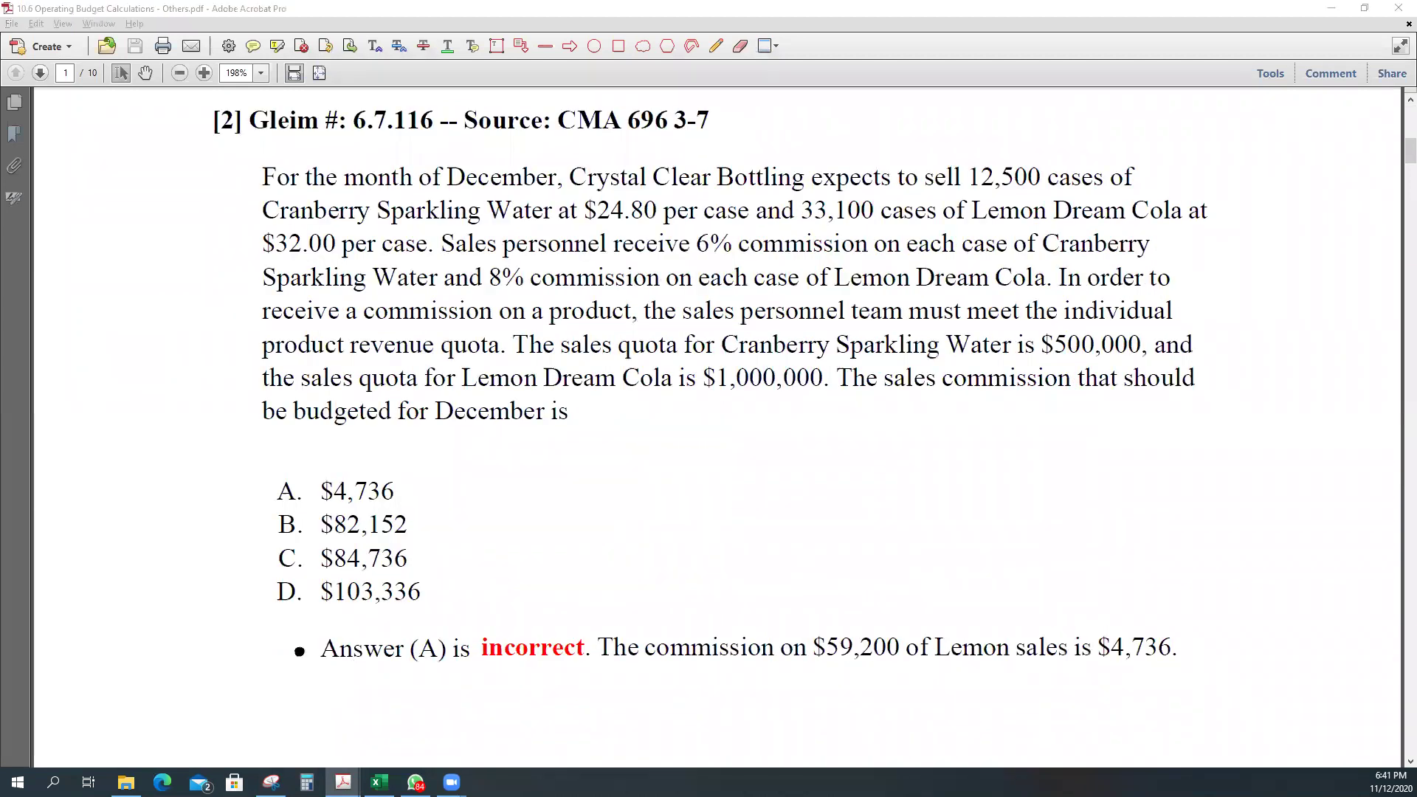
{"action": "scroll", "coordinate": [846, 325], "scroll_direction": "up", "scroll_amount": 10}
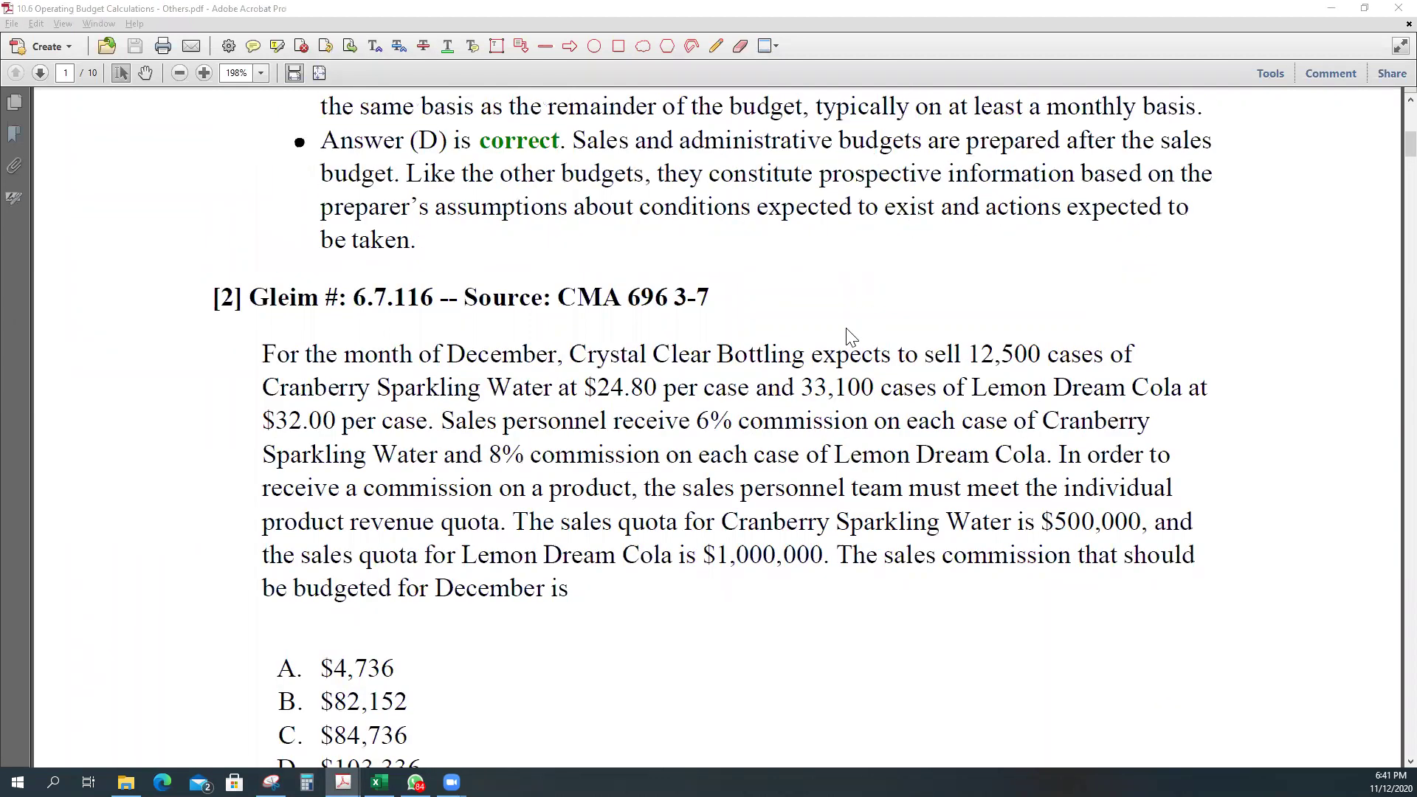
{"action": "scroll", "coordinate": [846, 326], "scroll_direction": "up", "scroll_amount": 8}
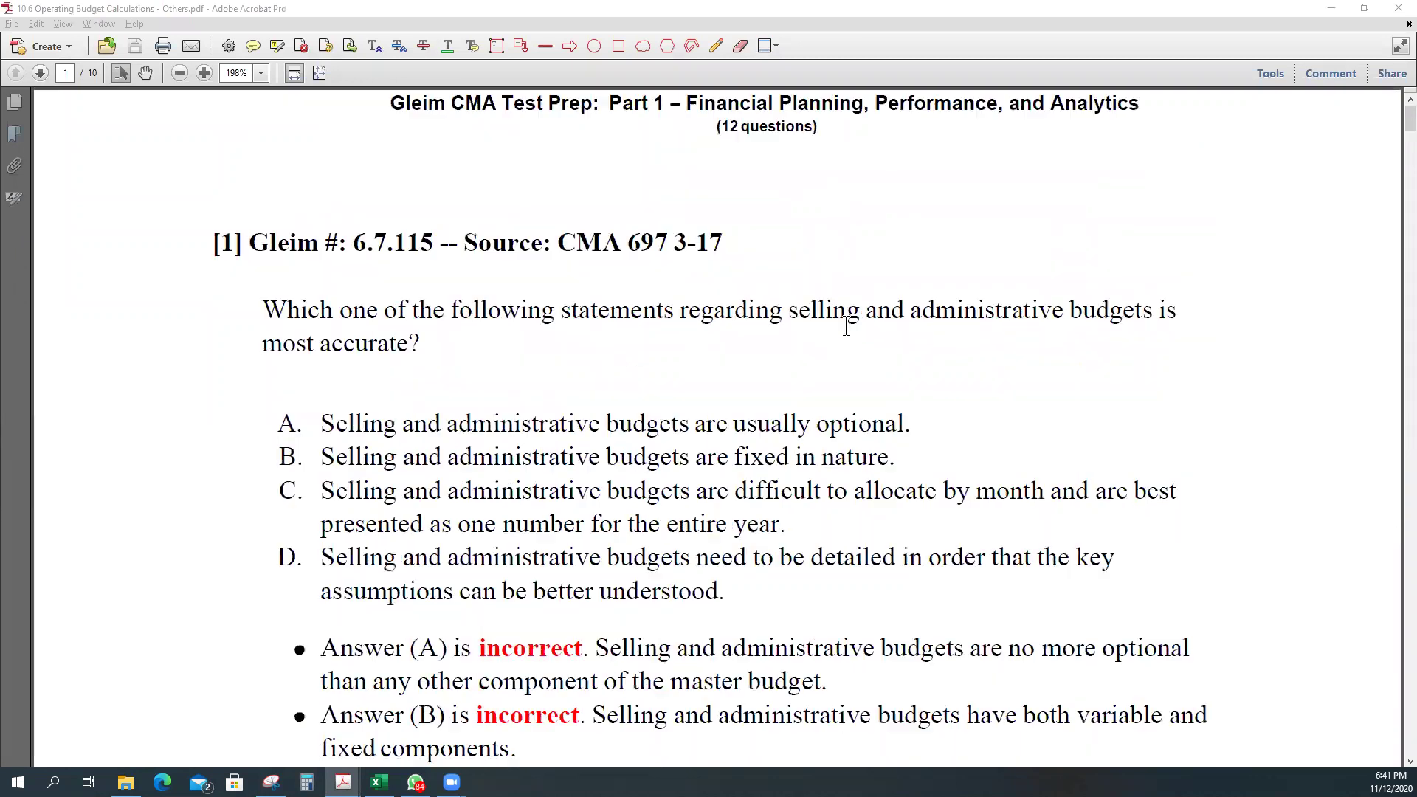
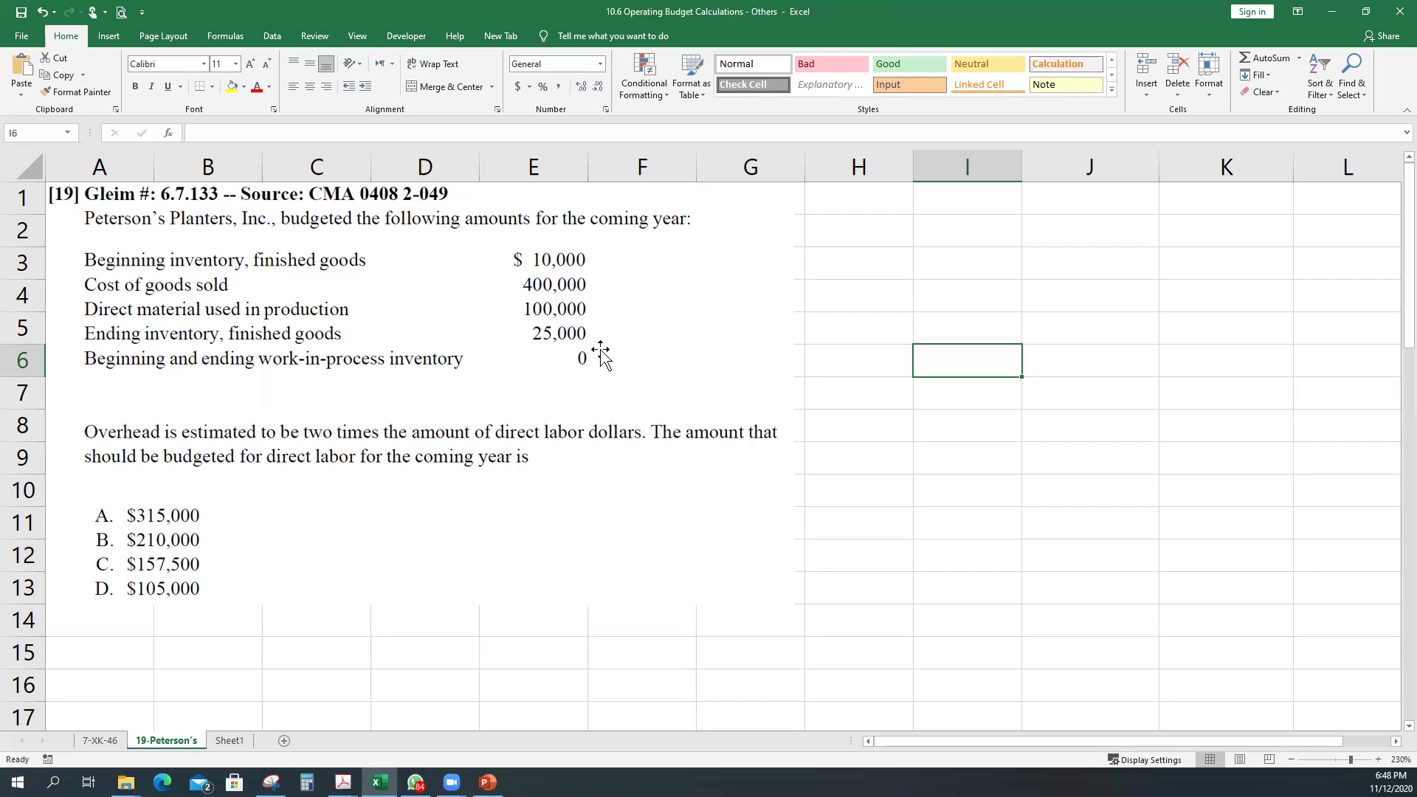
{"action": "left_click", "coordinate": [907, 289]}
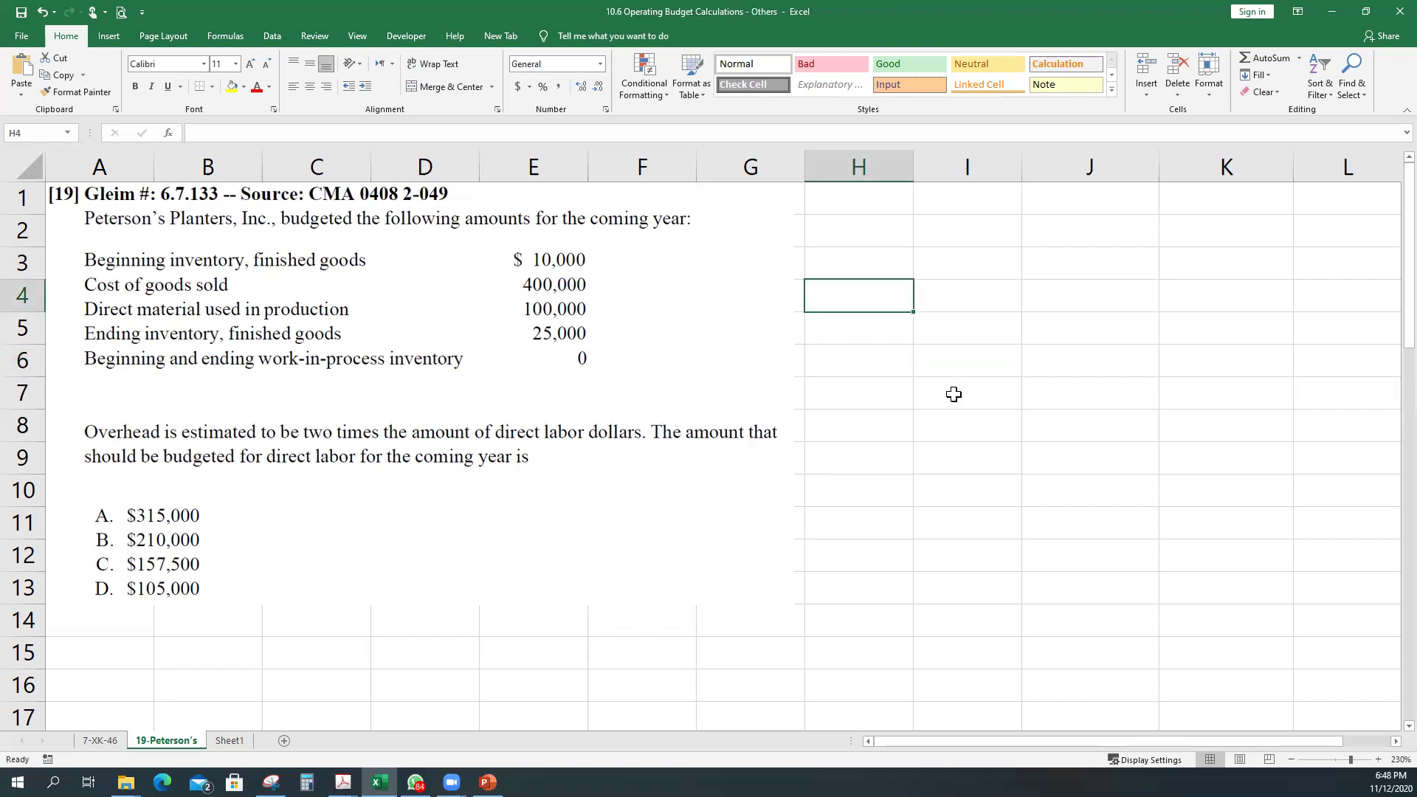
{"action": "left_click", "coordinate": [941, 459]}
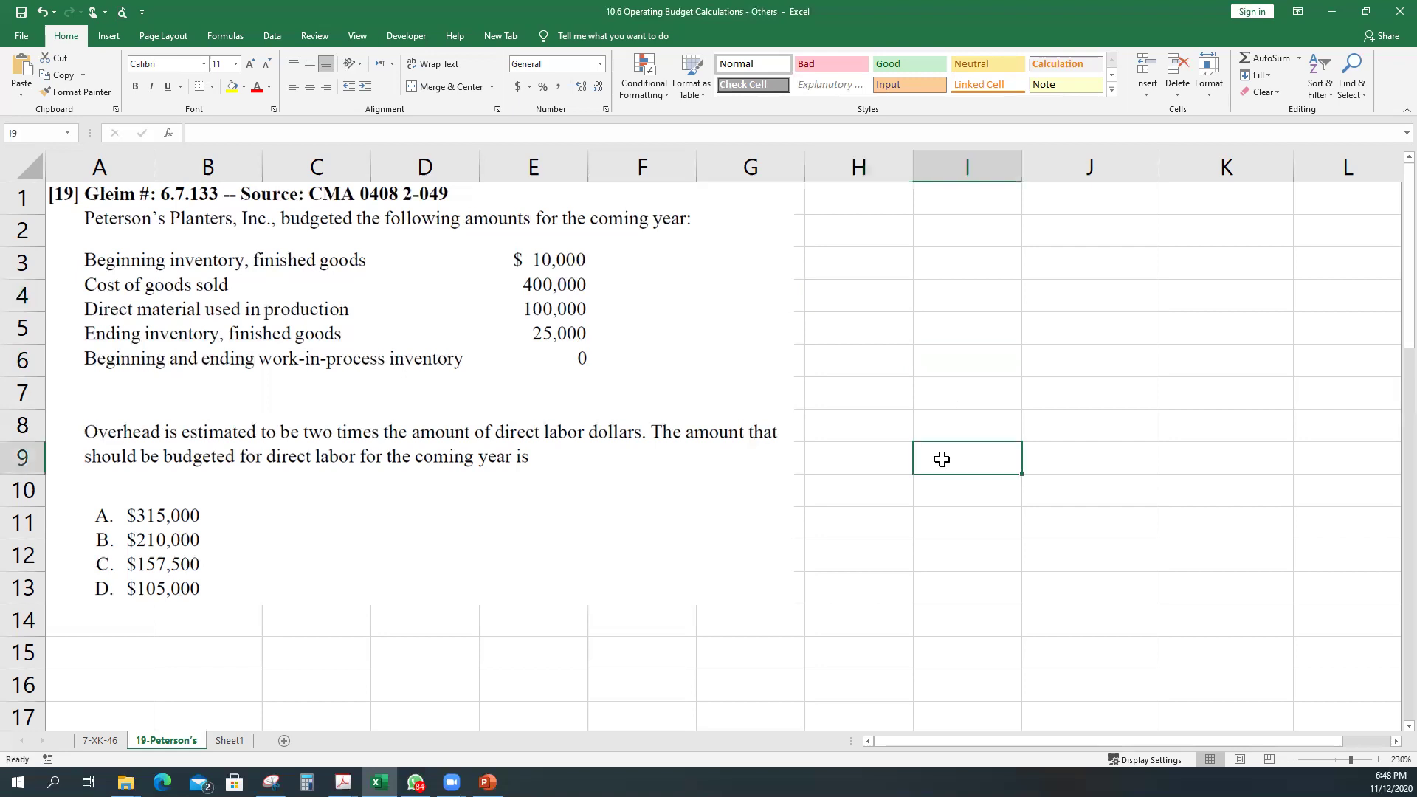
{"action": "type", "text": "BI"}
{"action": "key", "text": "Return"}
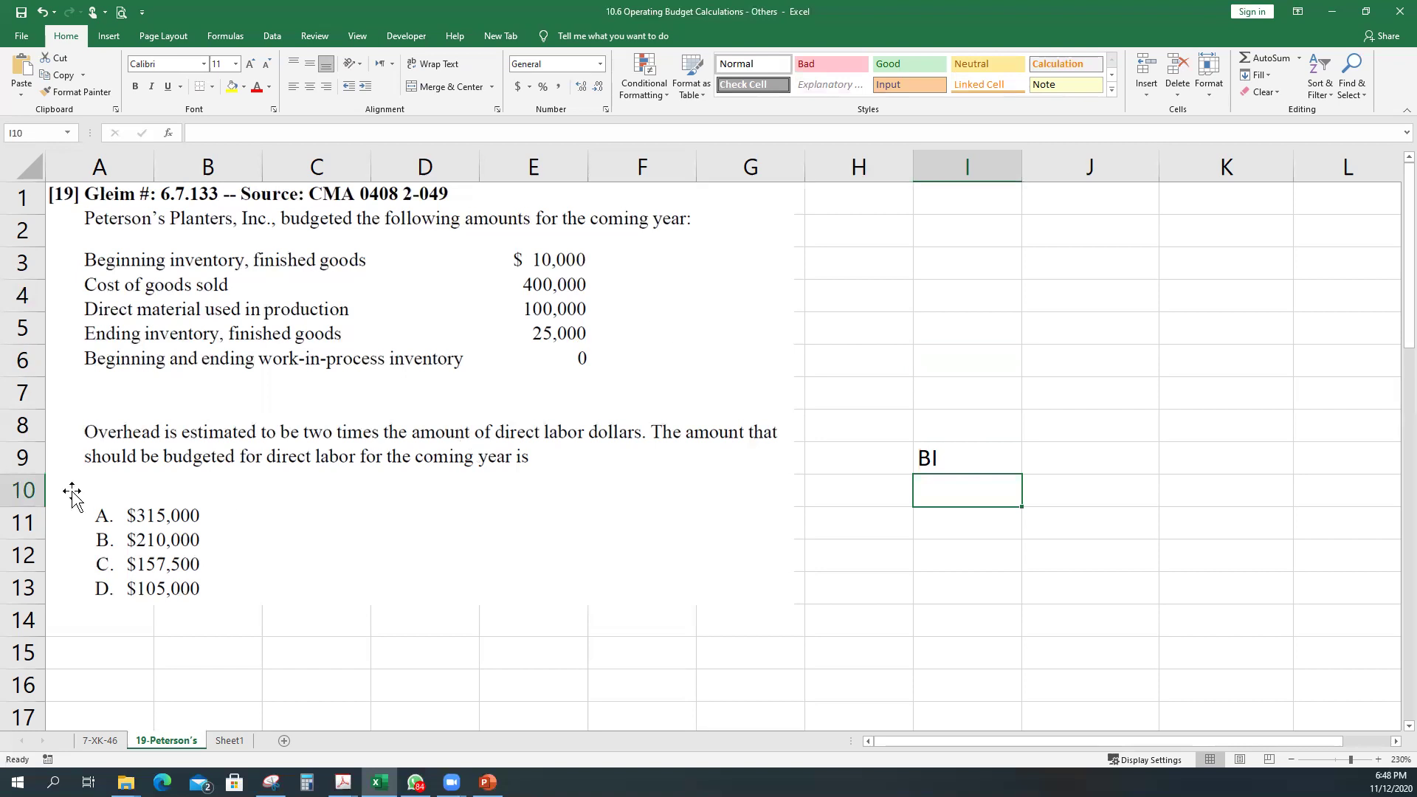
{"action": "left_click", "coordinate": [924, 453]}
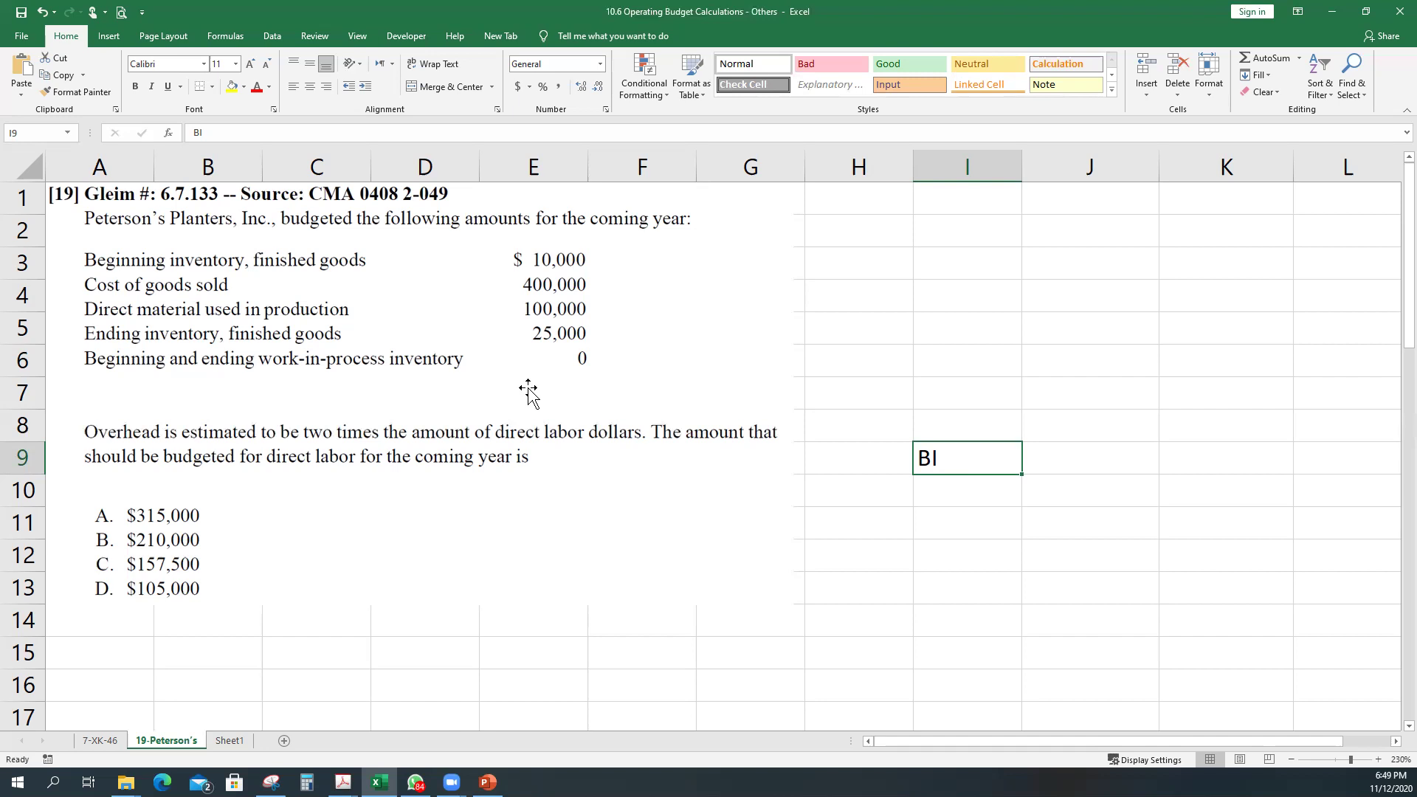
{"action": "key", "text": "Delete"}
Label H4 as DM and enter the direct material used, 100000, in I4.
{"action": "key", "text": "Up"}
{"action": "key", "text": "Up"}
{"action": "key", "text": "Up"}
{"action": "key", "text": "Up"}
{"action": "key", "text": "Up"}
{"action": "key", "text": "Left"}
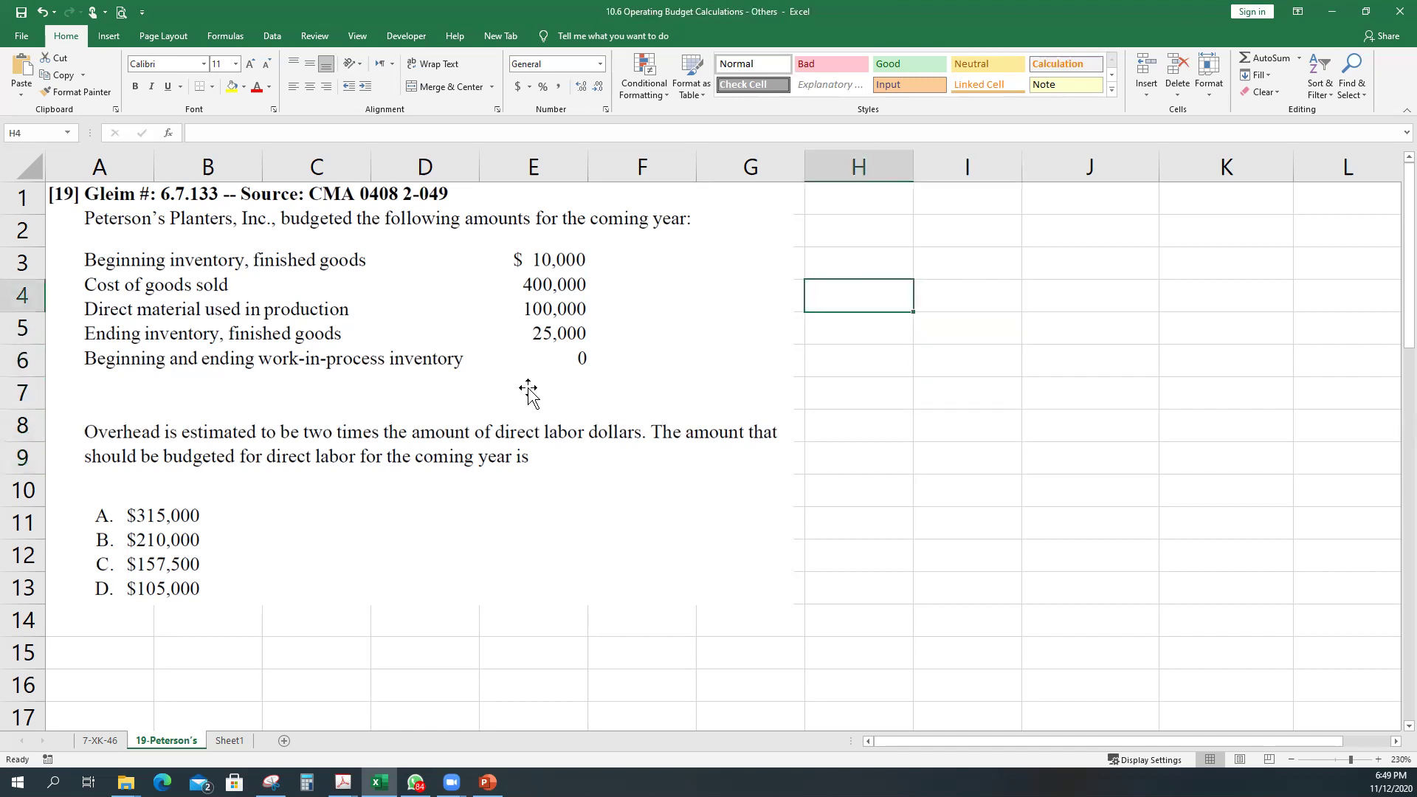
{"action": "type", "text": "DM"}
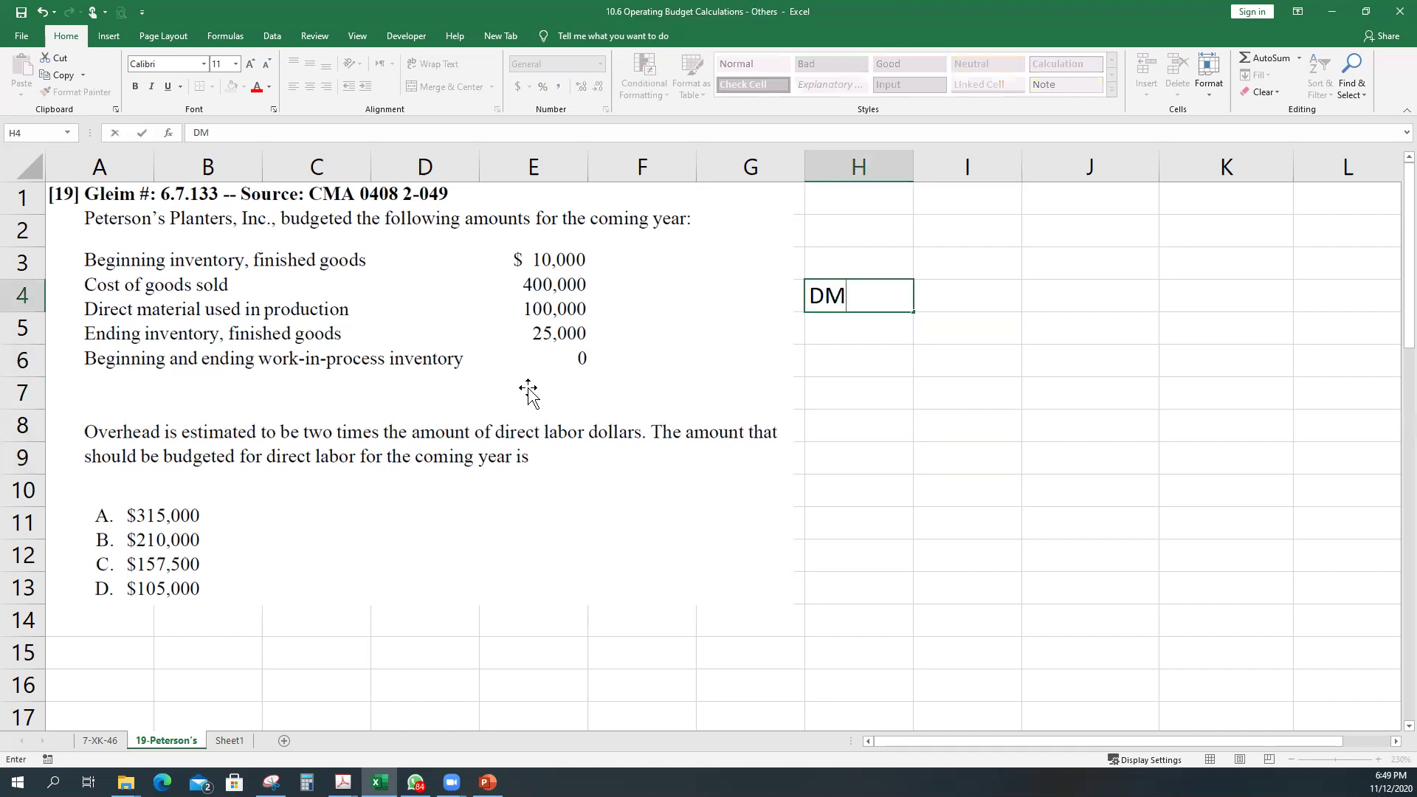
{"action": "key", "text": "Return"}
{"action": "key", "text": "Up"}
{"action": "key", "text": "Right"}
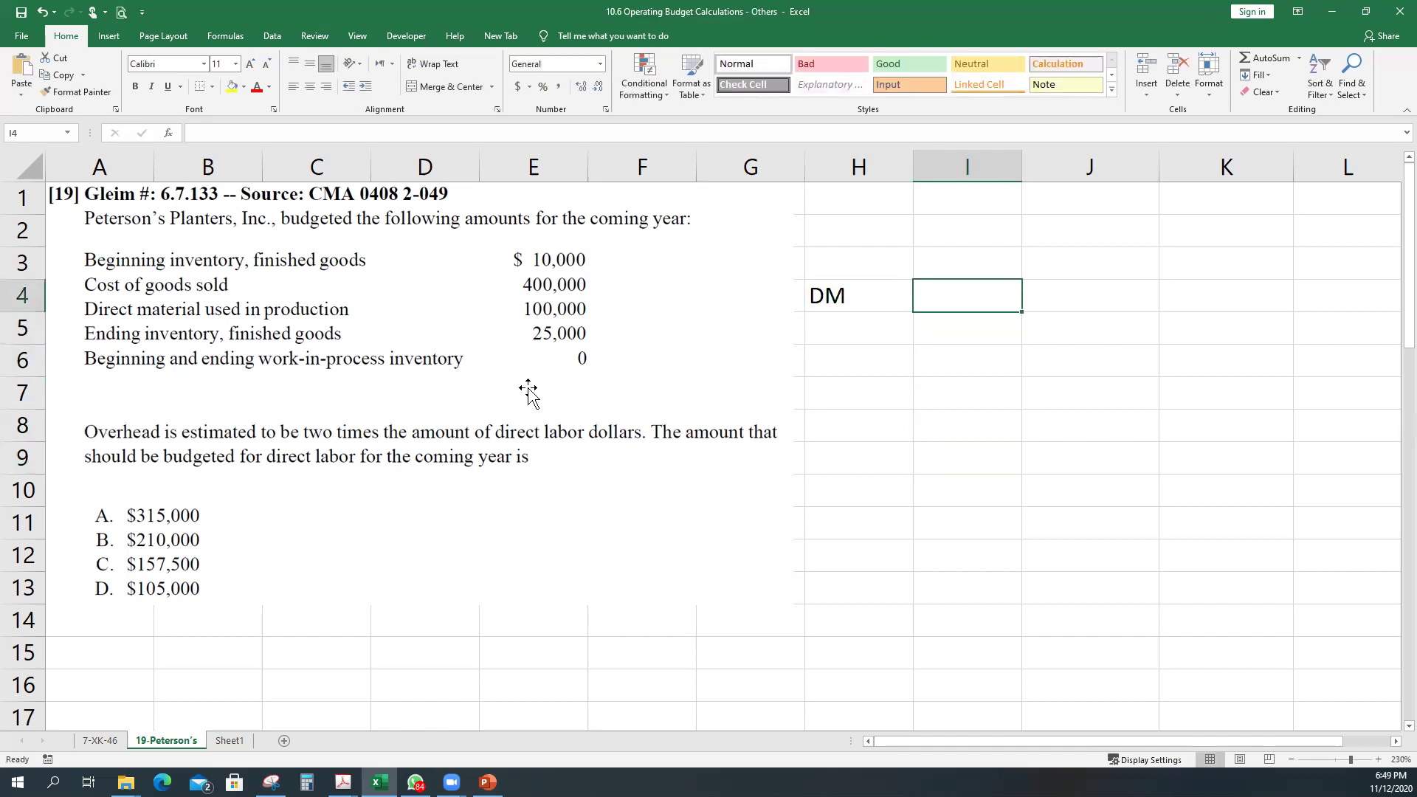
{"action": "type", "text": "100000"}
{"action": "key", "text": "Return"}
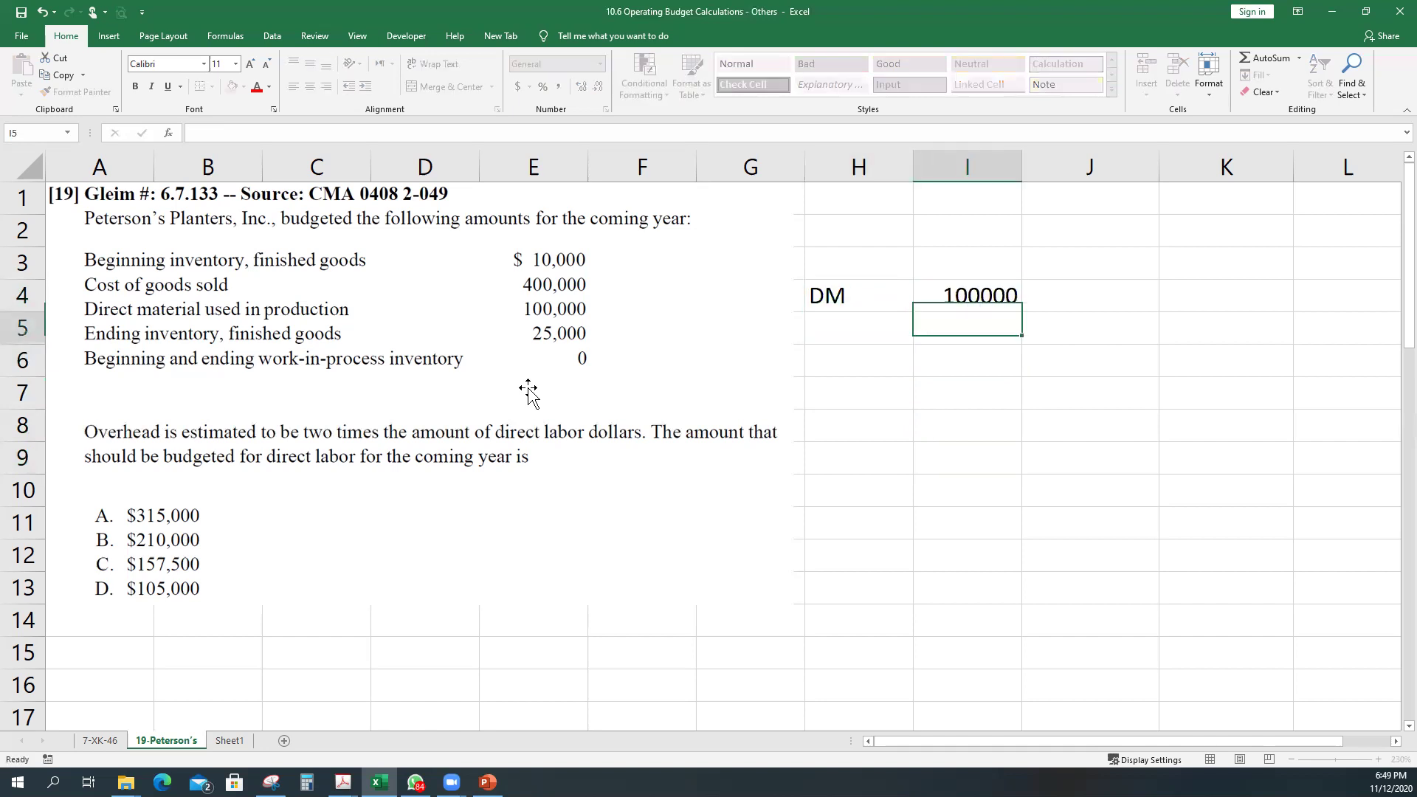
Apply the comma number style to the whole of column I.
{"action": "left_click", "coordinate": [957, 168]}
{"action": "right_click", "coordinate": [956, 168]}
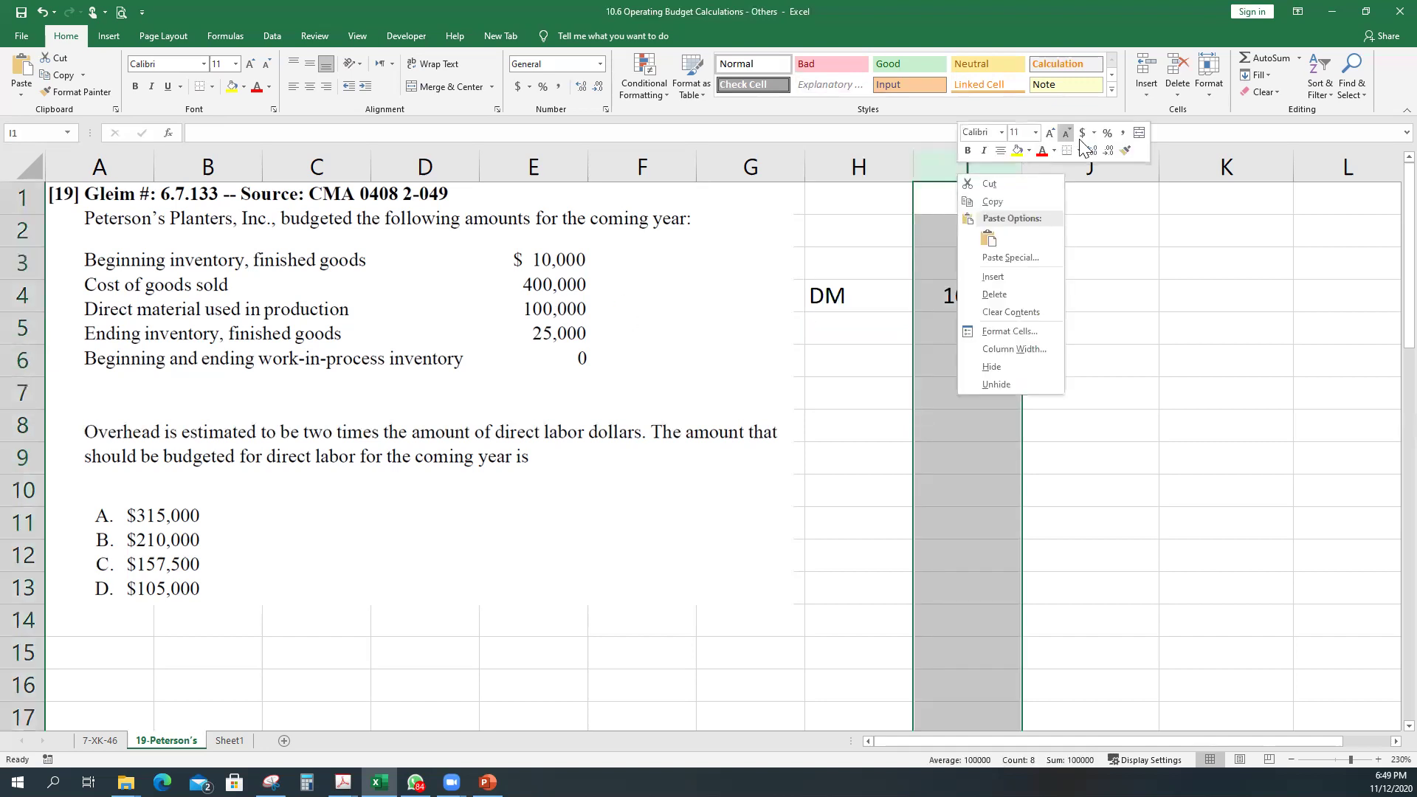
{"action": "left_click", "coordinate": [1127, 140]}
Label H5 as DL and enter x in I5 as the unknown direct labor amount.
{"action": "left_click", "coordinate": [965, 326]}
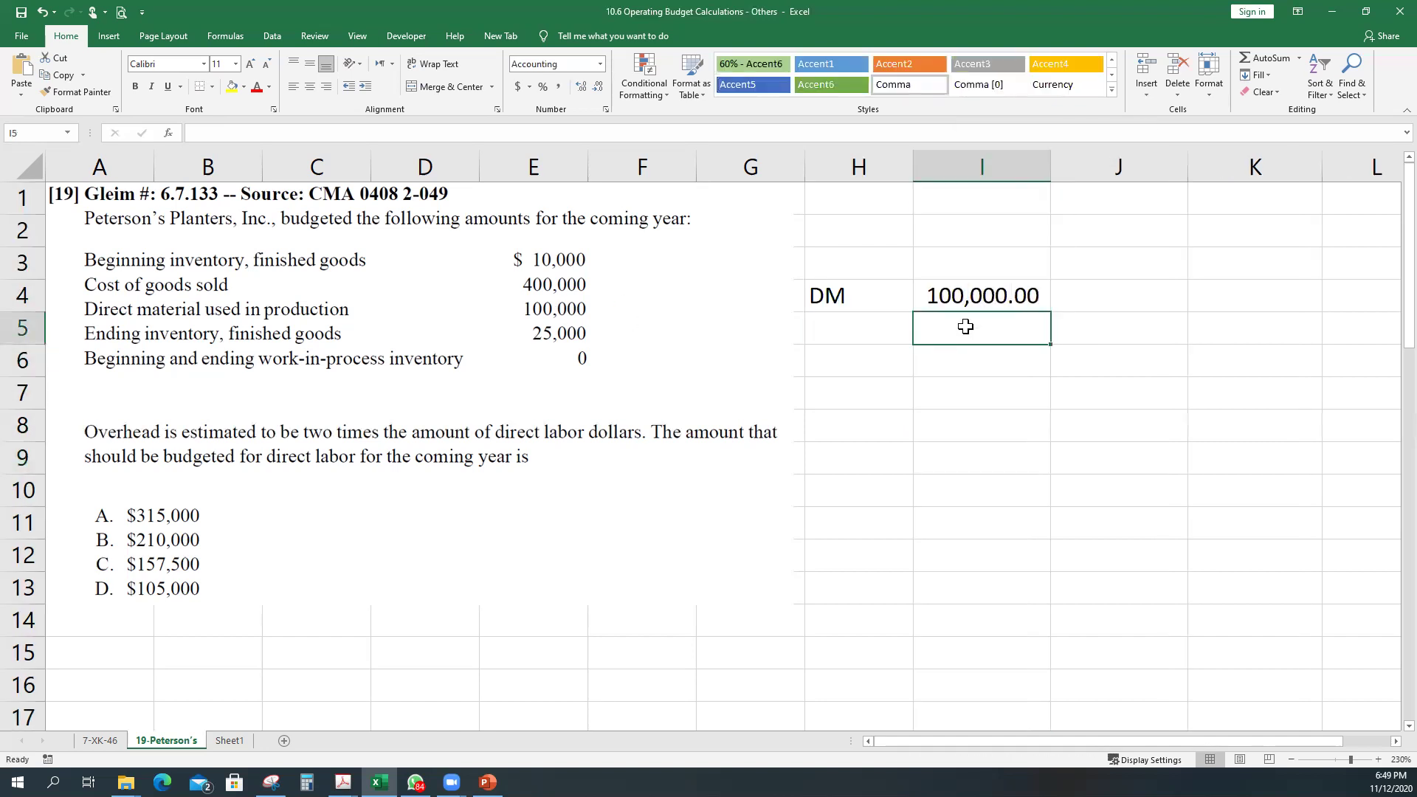
{"action": "key", "text": "Left"}
{"action": "type", "text": "DL"}
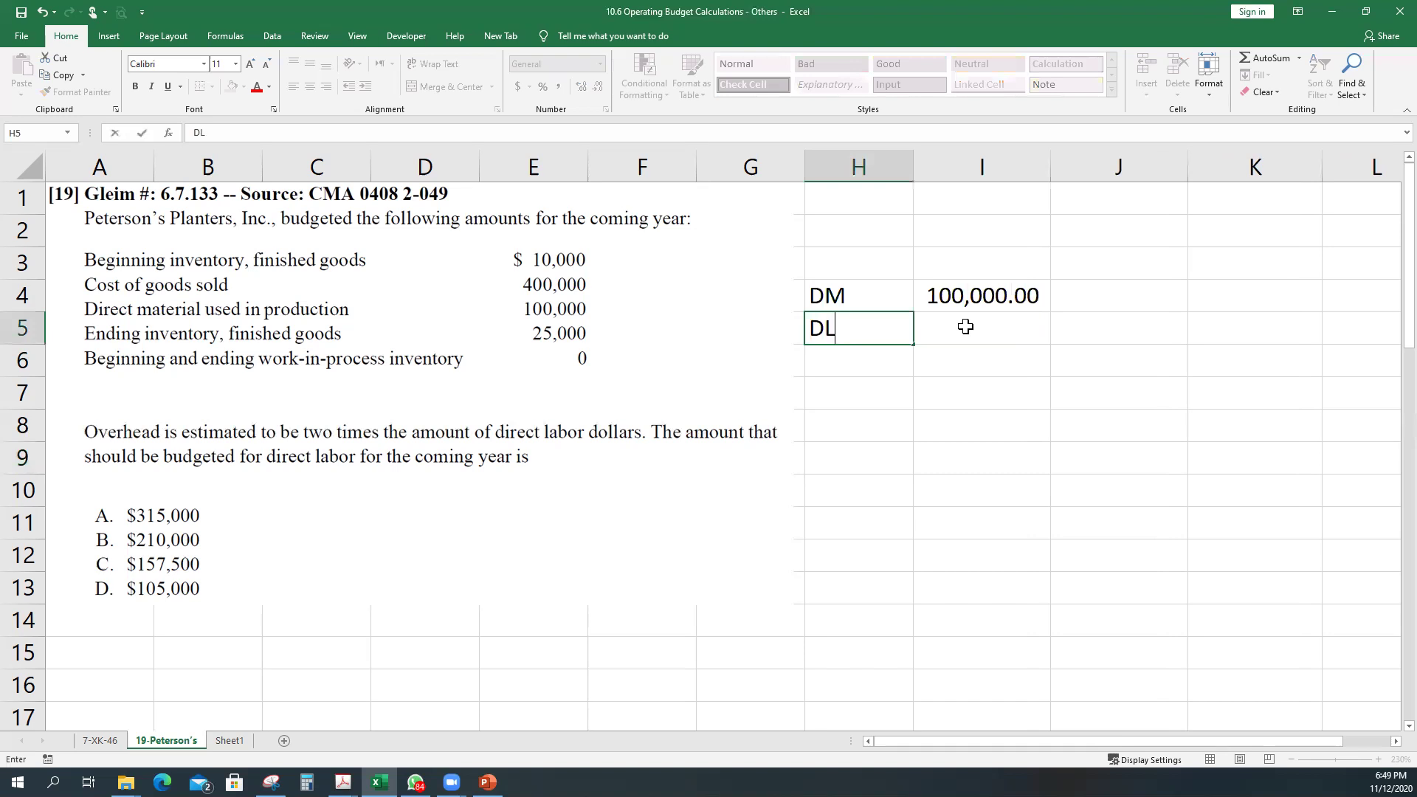
{"action": "key", "text": "Return"}
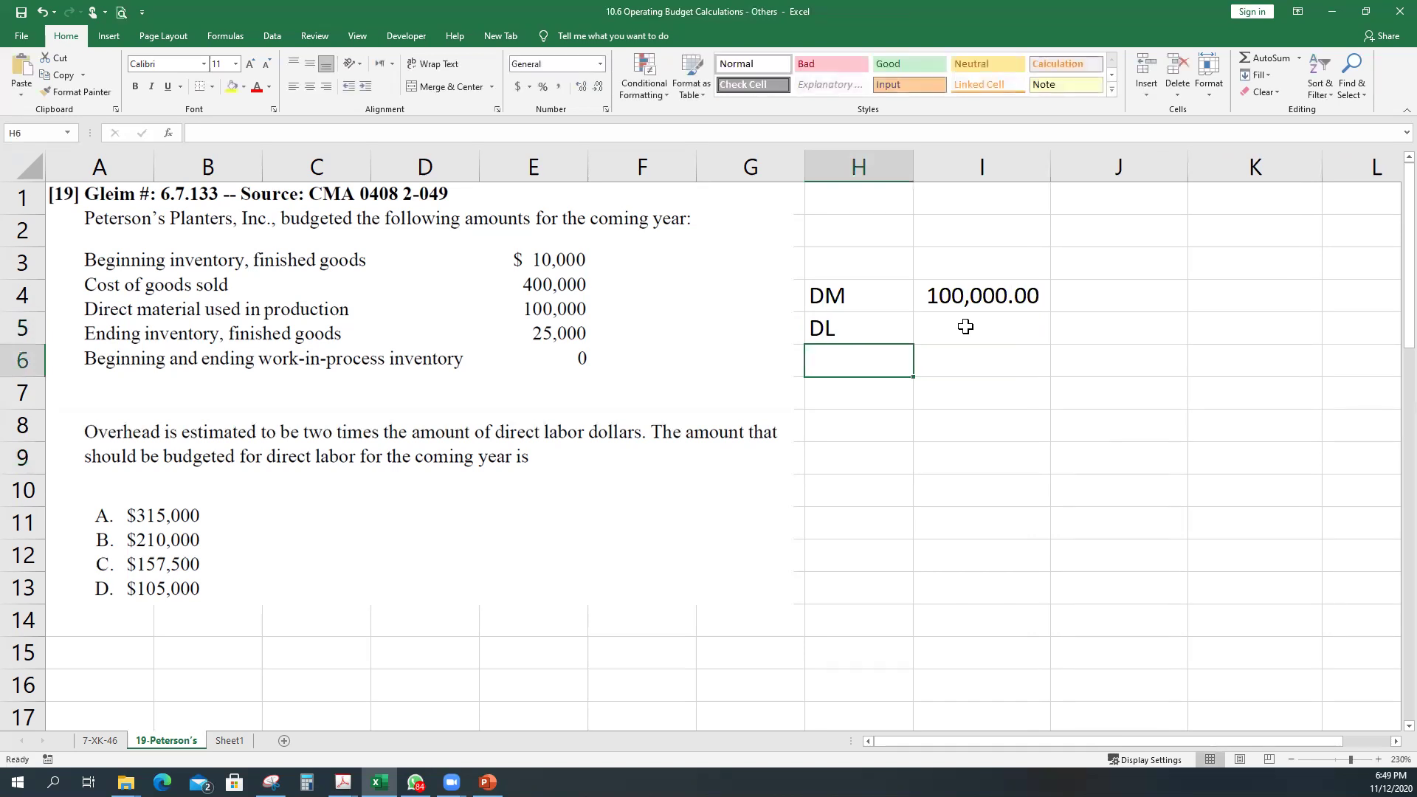
{"action": "left_click", "coordinate": [965, 326]}
{"action": "type", "text": "x"}
{"action": "key", "text": "Return"}
Label H6 as MOH and enter the overhead as 2x in I6.
{"action": "key", "text": "Left"}
{"action": "type", "text": "MOH"}
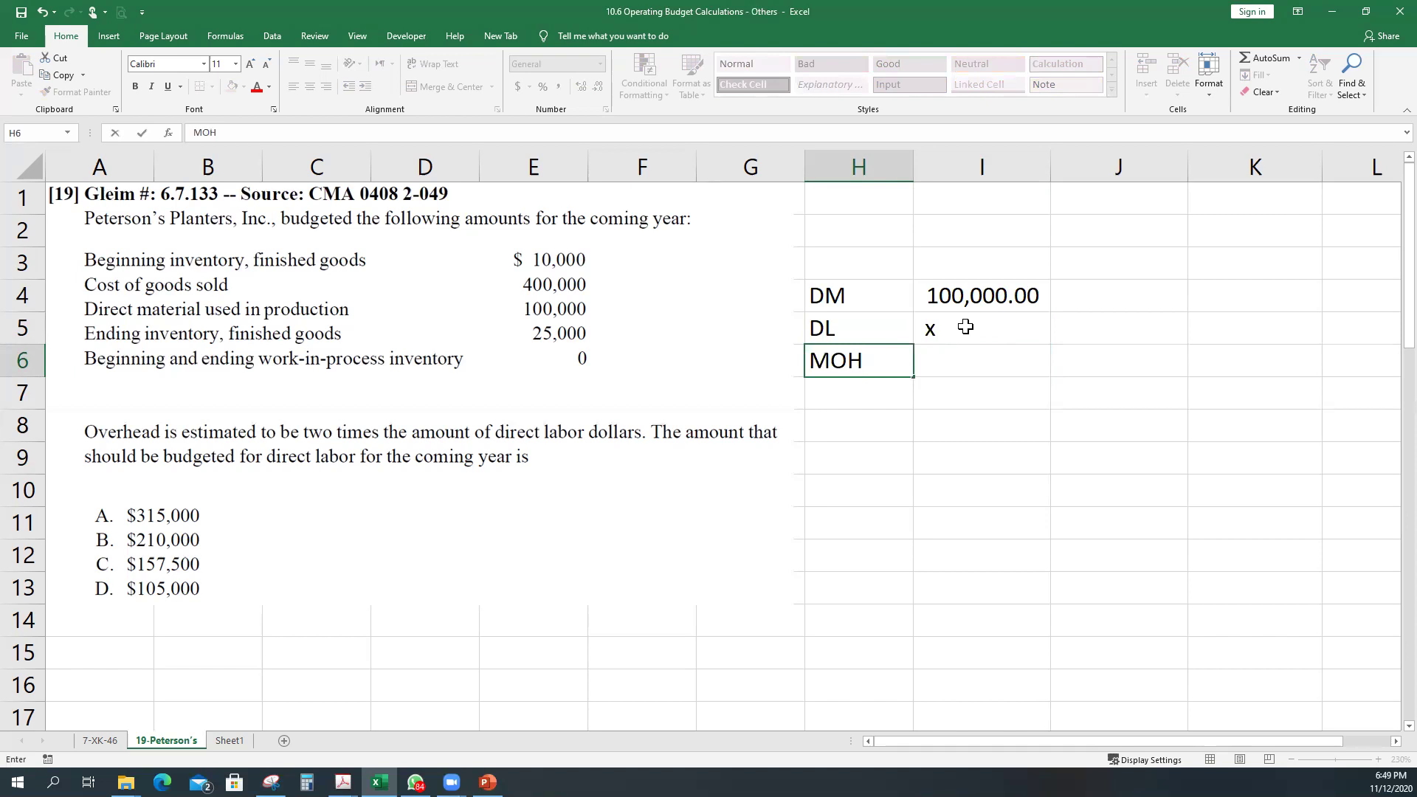
{"action": "key", "text": "Return"}
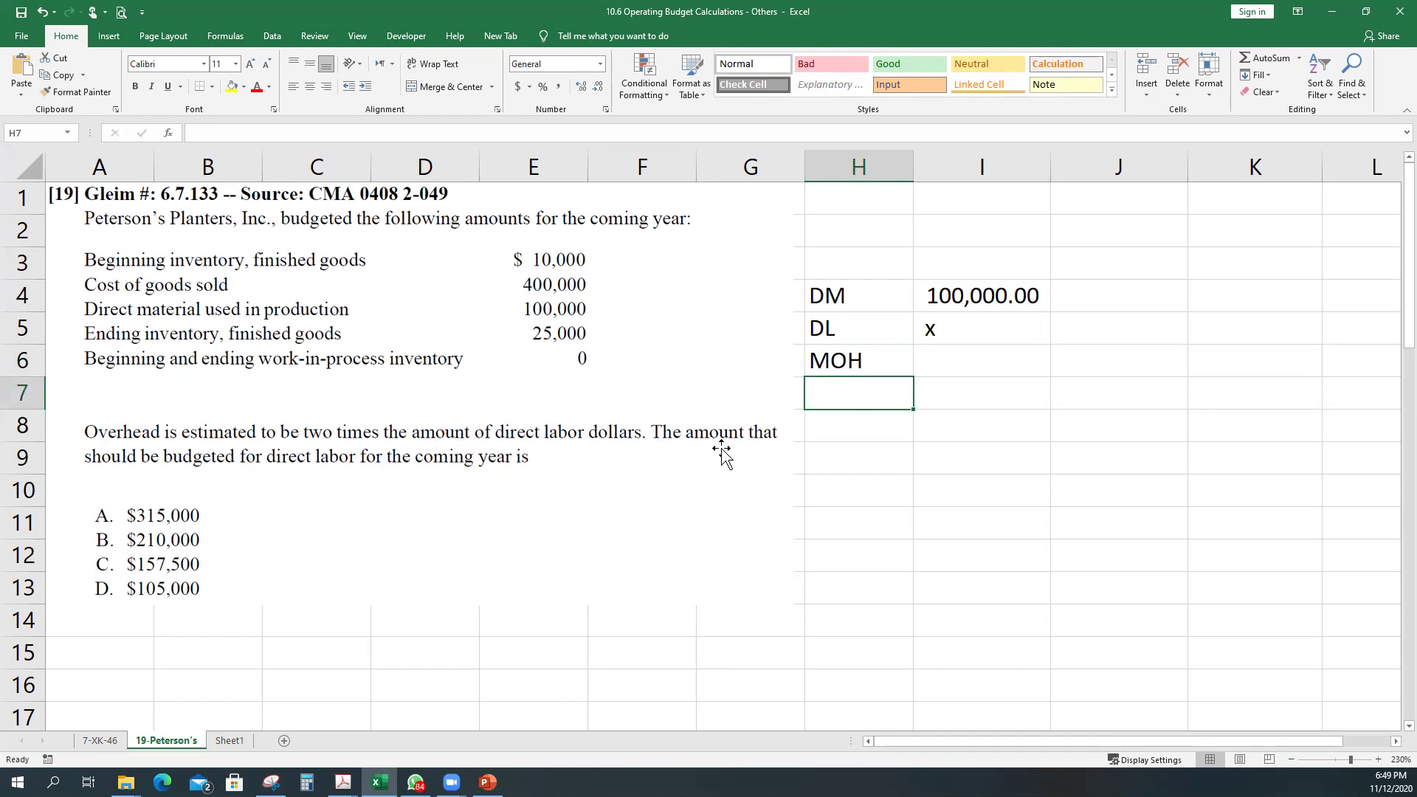
{"action": "key", "text": "Up"}
{"action": "key", "text": "Right"}
{"action": "type", "text": "2"}
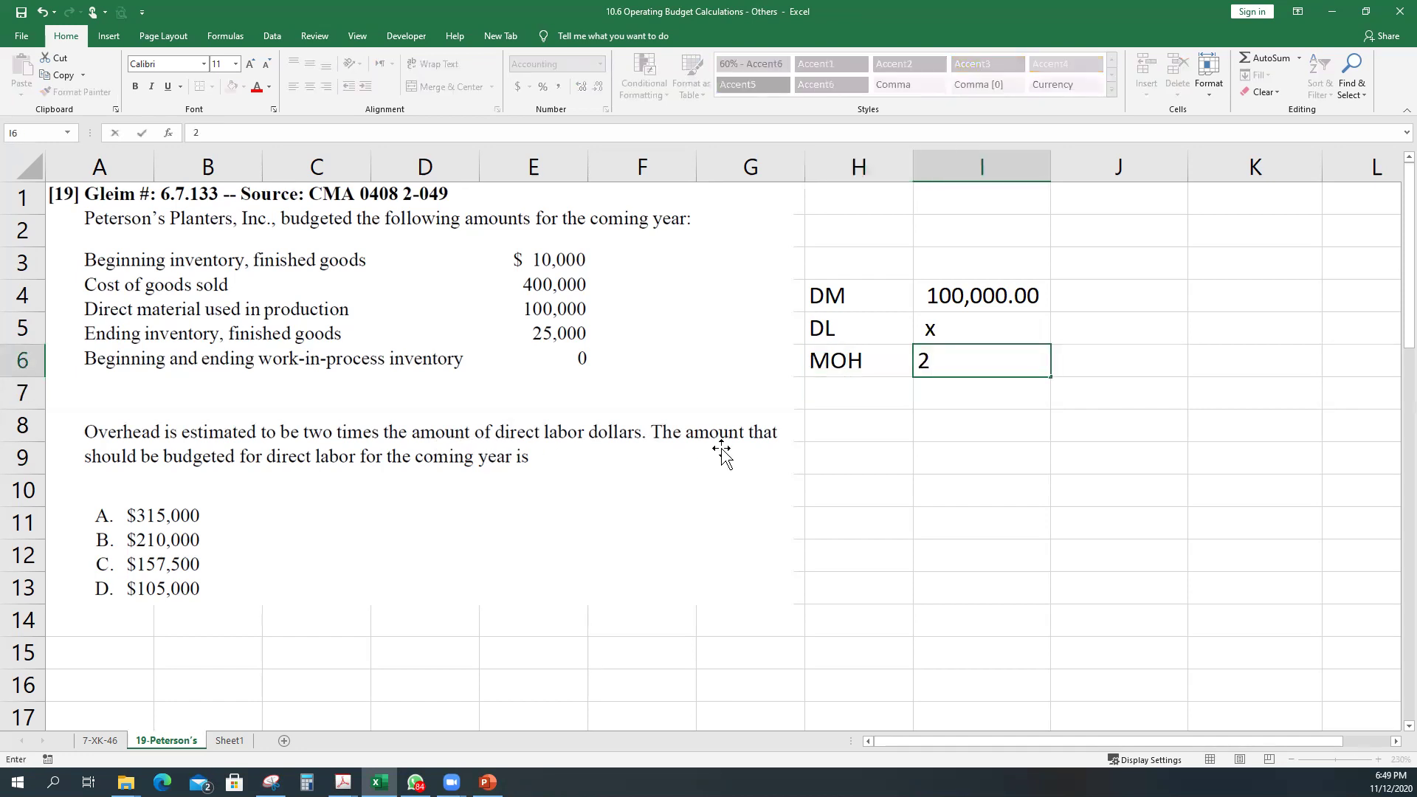
{"action": "type", "text": "x"}
{"action": "key", "text": "Return"}
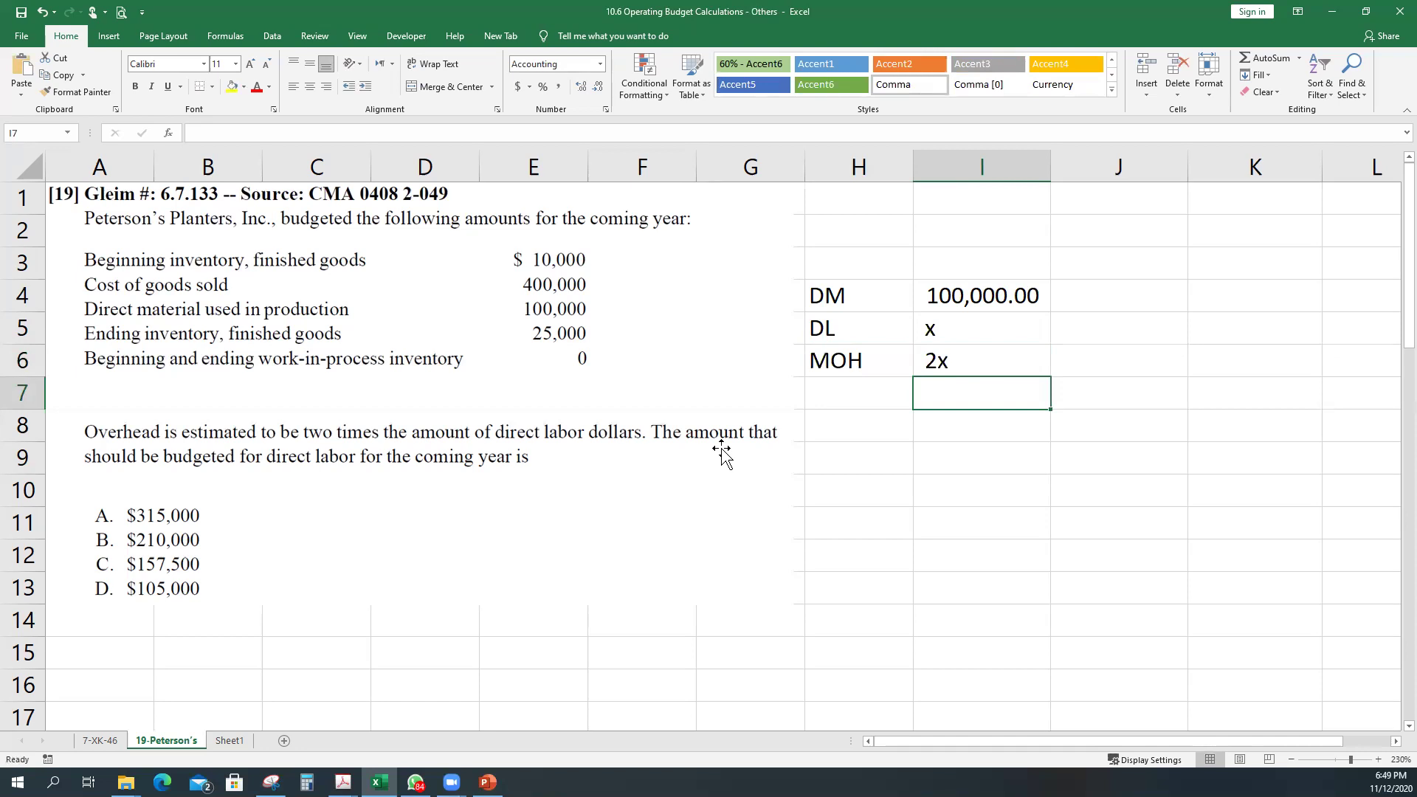
Label H7 as TMC and enter the total manufacturing cost as the text expression 3x+100000 in I7.
{"action": "key", "text": "Left"}
{"action": "type", "text": "TMC"}
{"action": "key", "text": "Return"}
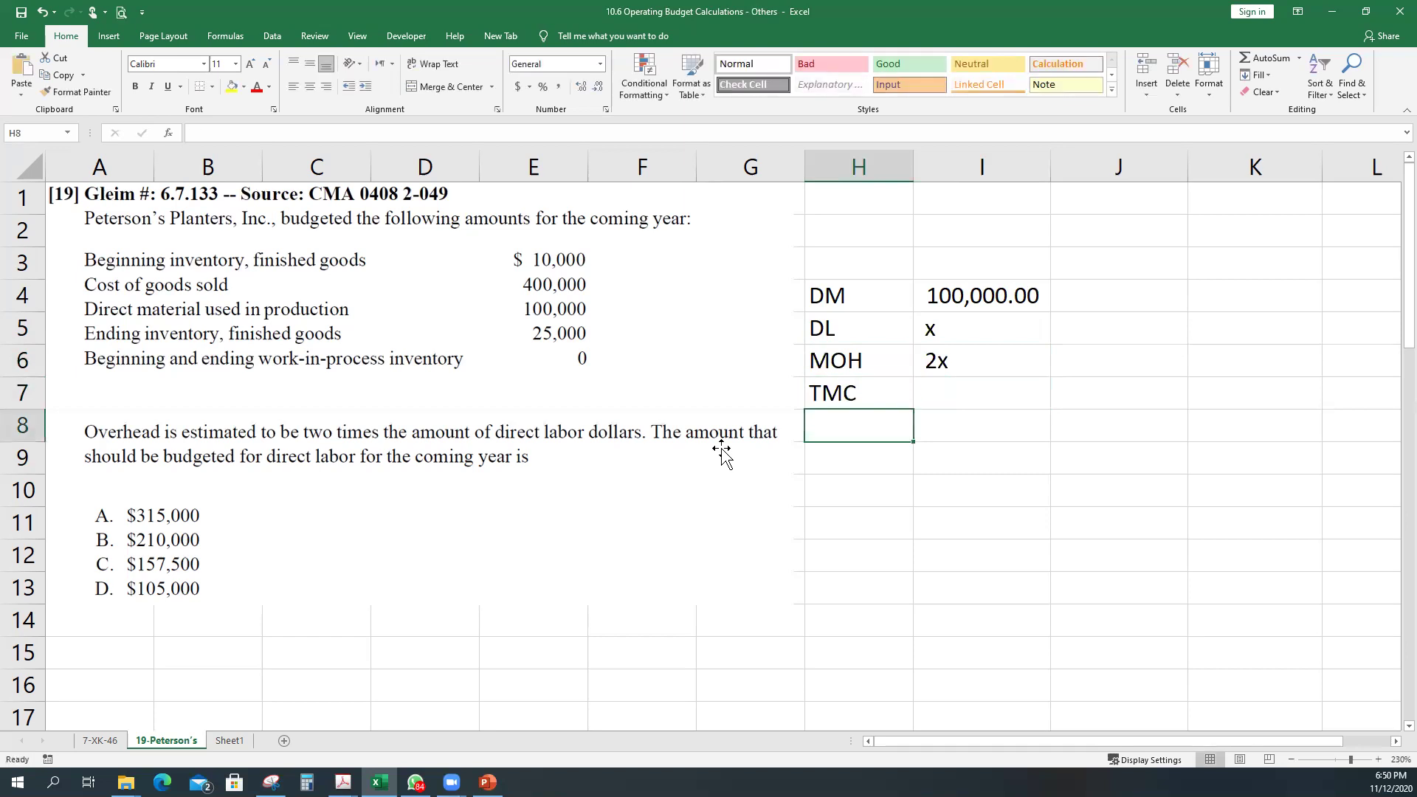
{"action": "key", "text": "Up"}
{"action": "key", "text": "Right"}
{"action": "type", "text": "3"}
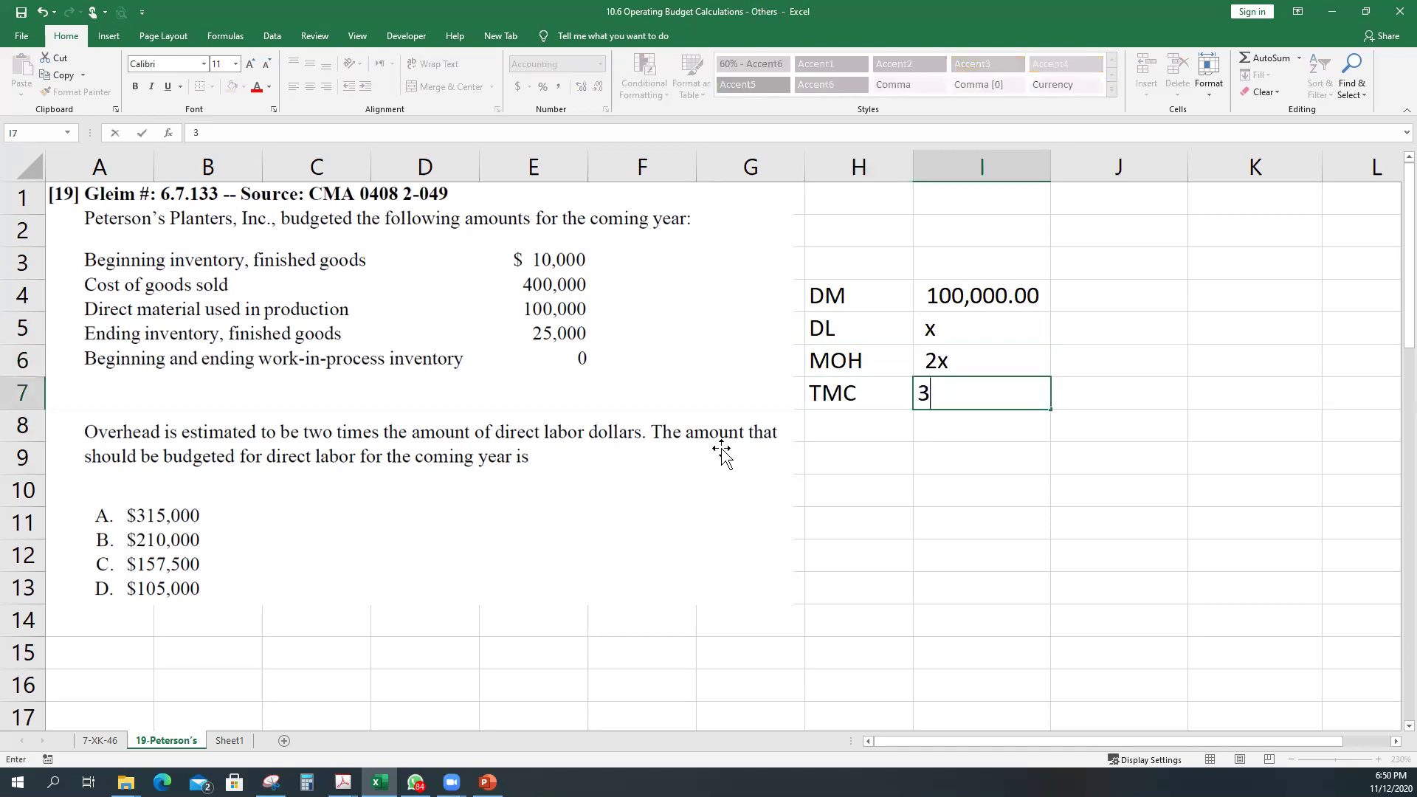
{"action": "type", "text": "x+100000"}
{"action": "key", "text": "Return"}
{"action": "key", "text": "Up"}
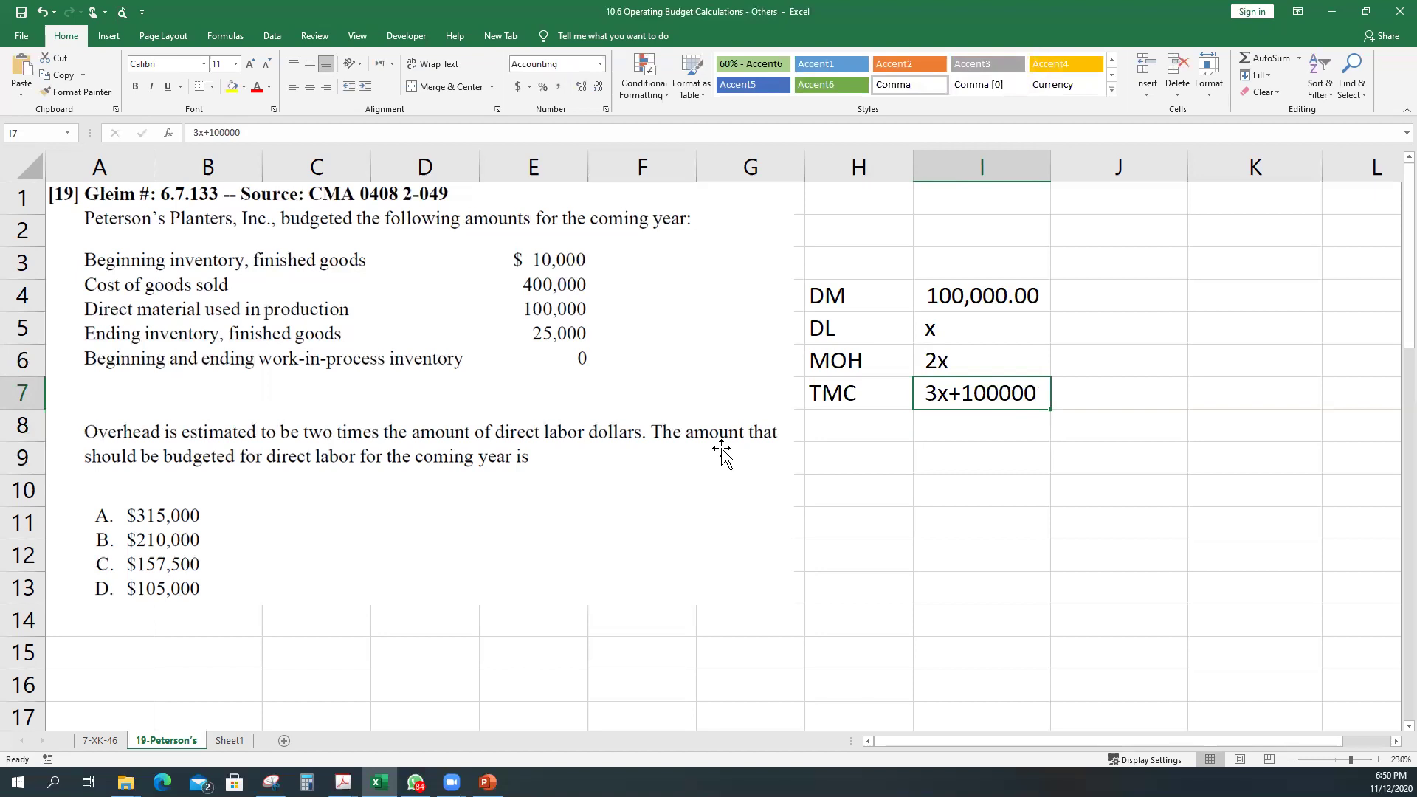
Label H8 as BWIP and H9 as EWIP for the beginning and ending work-in-process inventory.
{"action": "key", "text": "Down"}
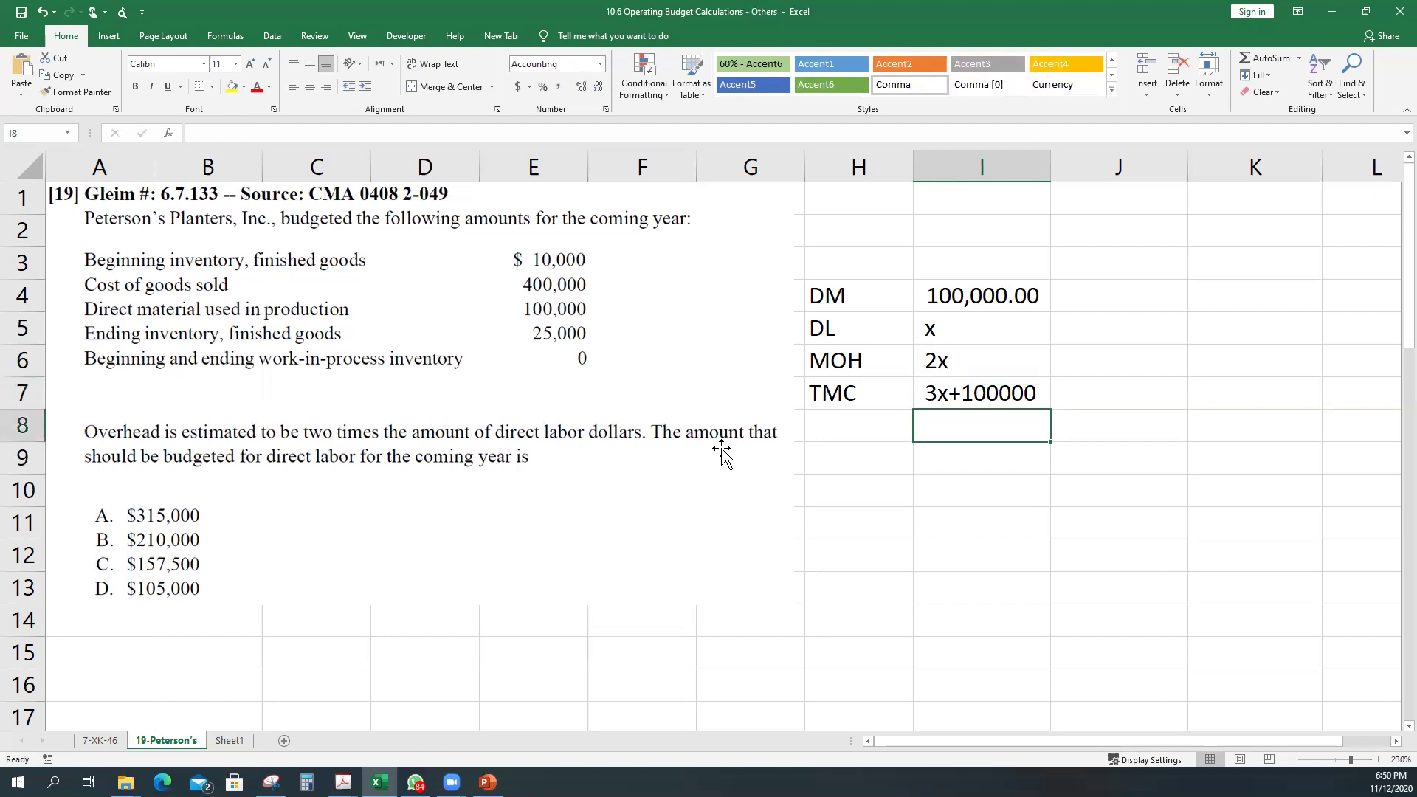
{"action": "key", "text": "Left"}
{"action": "type", "text": "BWIP"}
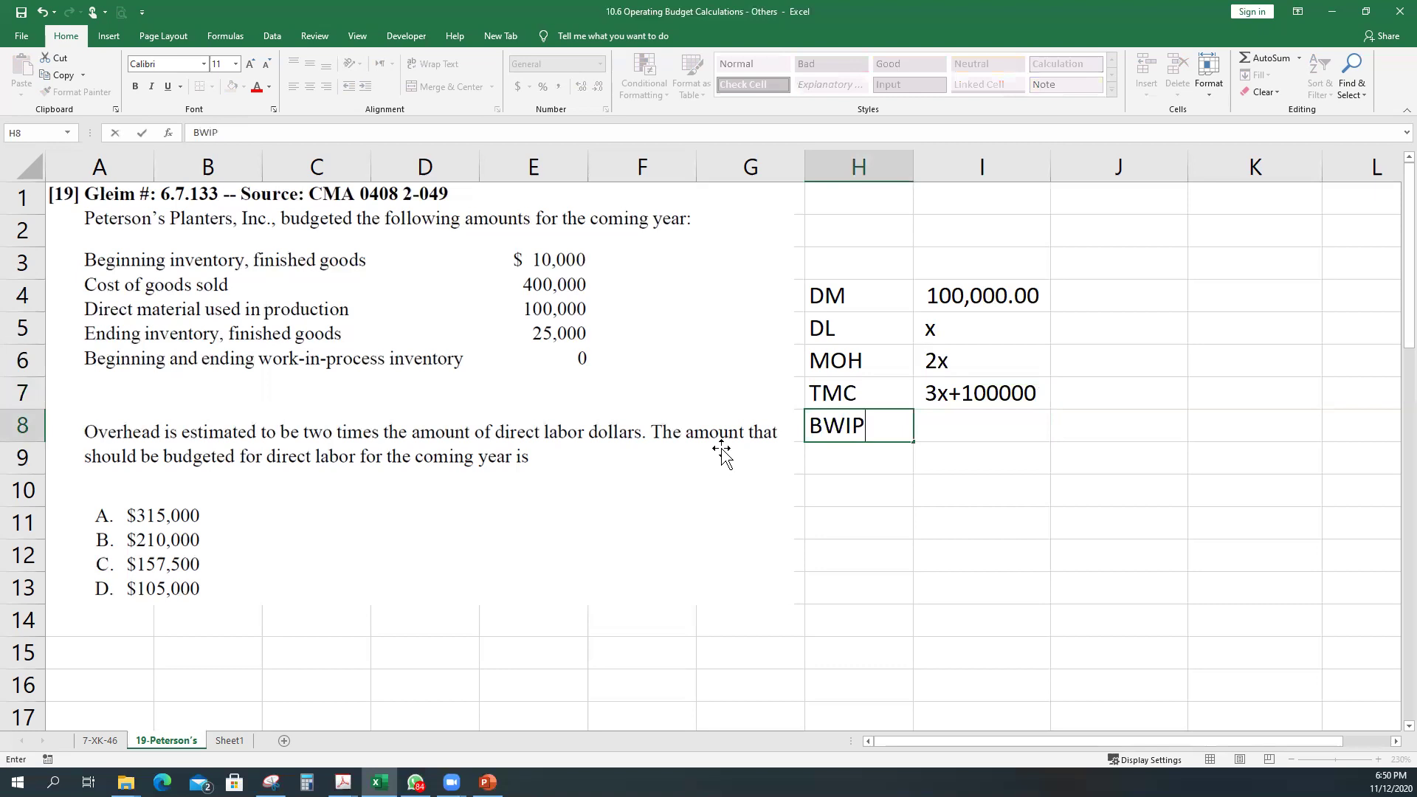
{"action": "key", "text": "Return"}
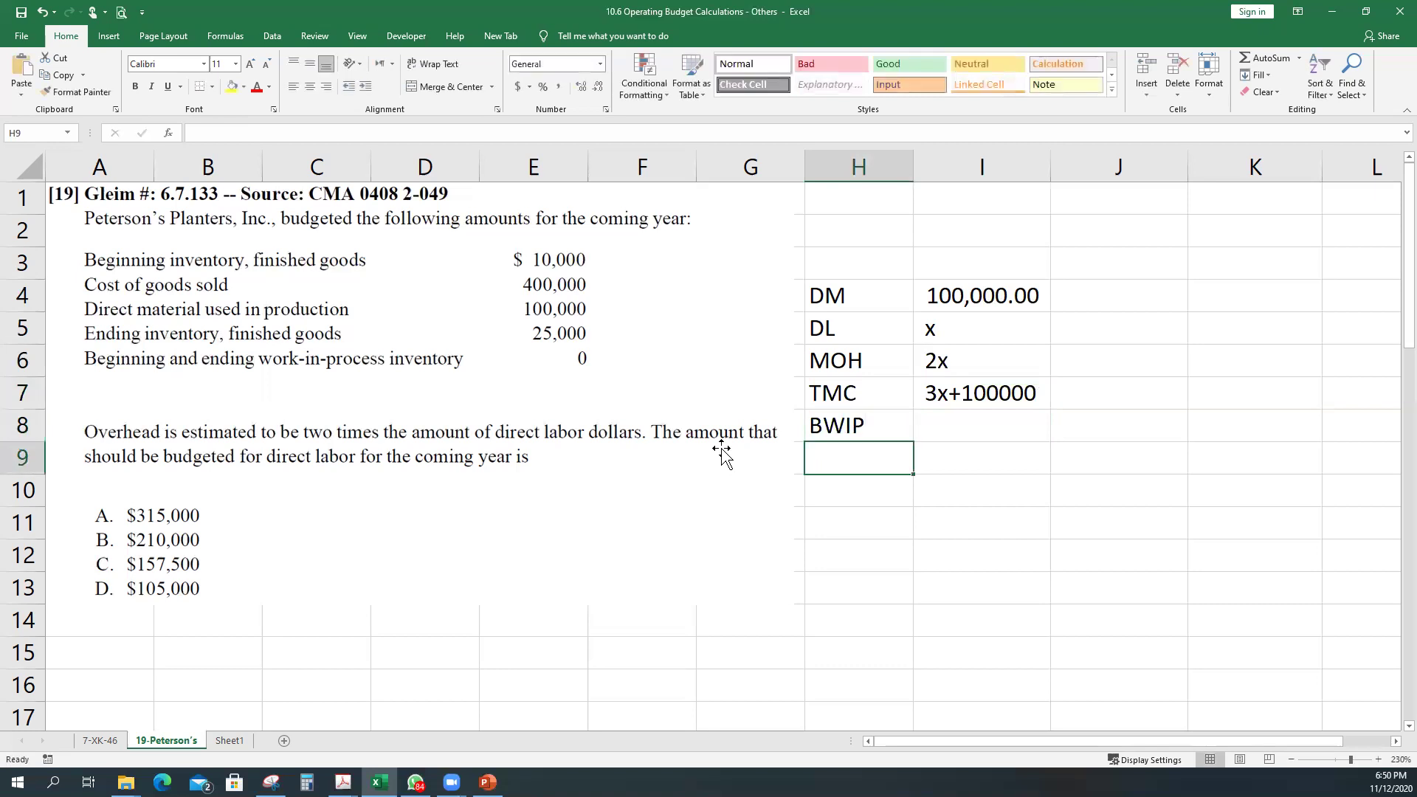
{"action": "type", "text": "EWIP"}
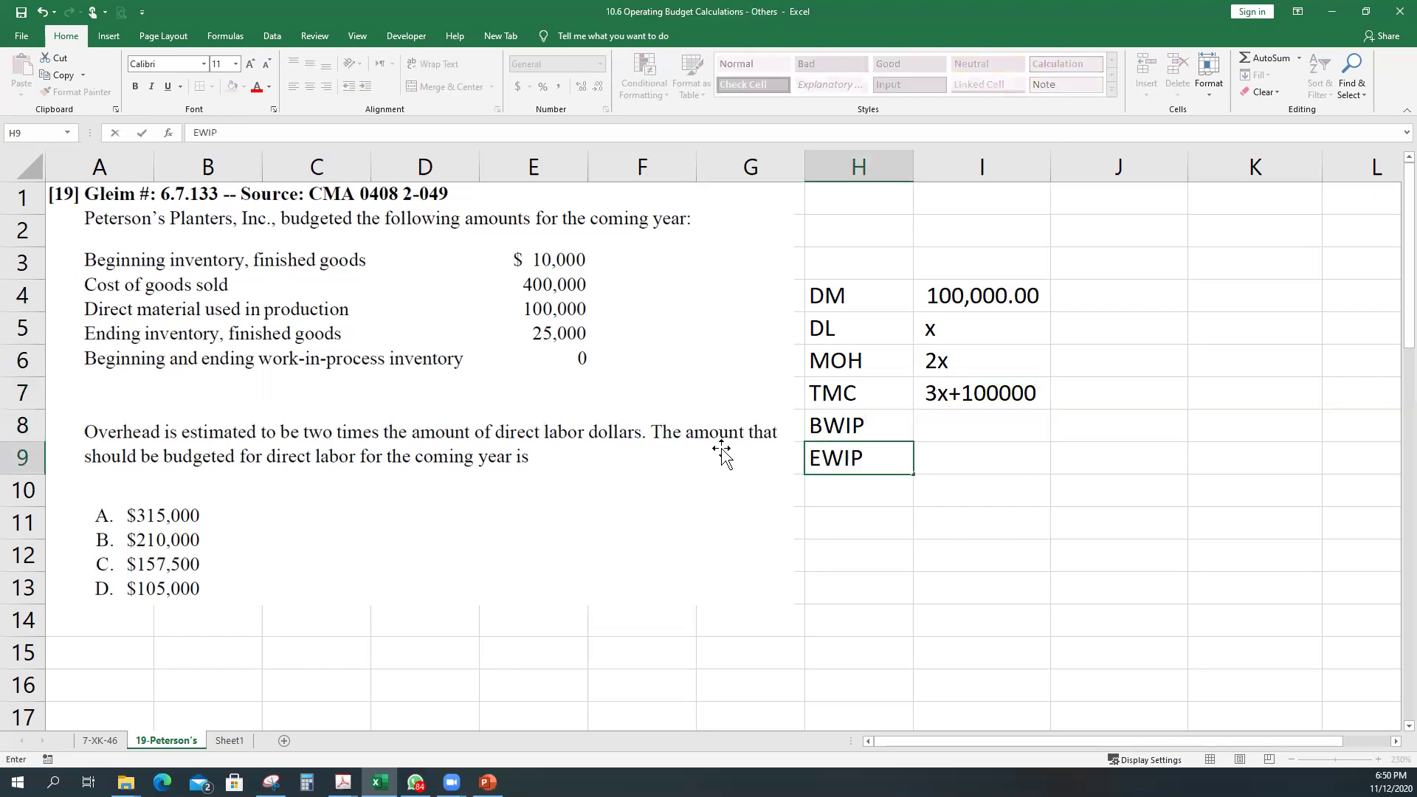
{"action": "key", "text": "Return"}
Enter 0 for both BWIP in I8 and EWIP in I9.
{"action": "key", "text": "Up"}
{"action": "key", "text": "Up"}
{"action": "key", "text": "Right"}
{"action": "key", "text": "Down"}
{"action": "key", "text": "Down"}
{"action": "key", "text": "Left"}
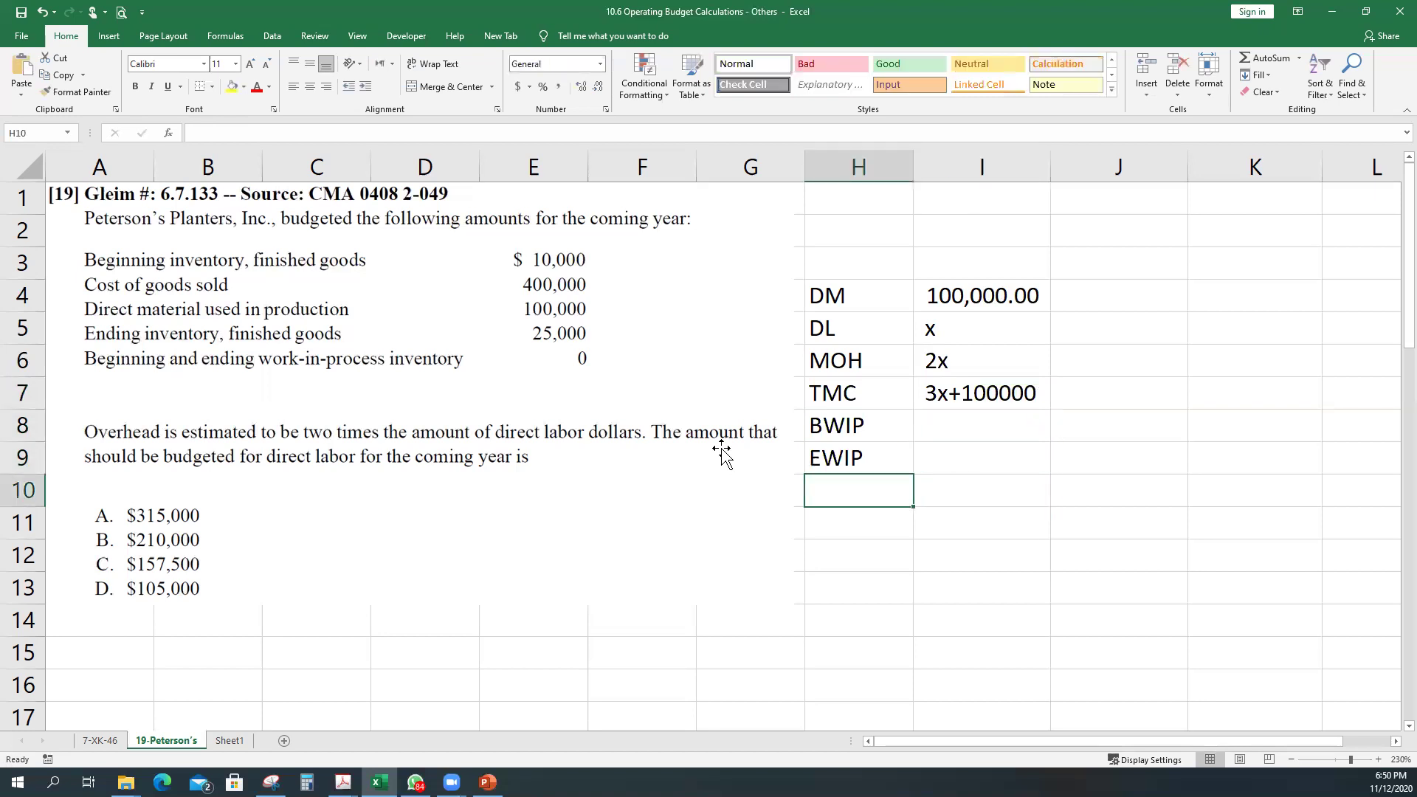
{"action": "key", "text": "Up"}
{"action": "key", "text": "Up"}
{"action": "key", "text": "Right"}
{"action": "type", "text": "0"}
{"action": "key", "text": "Return"}
{"action": "type", "text": "0"}
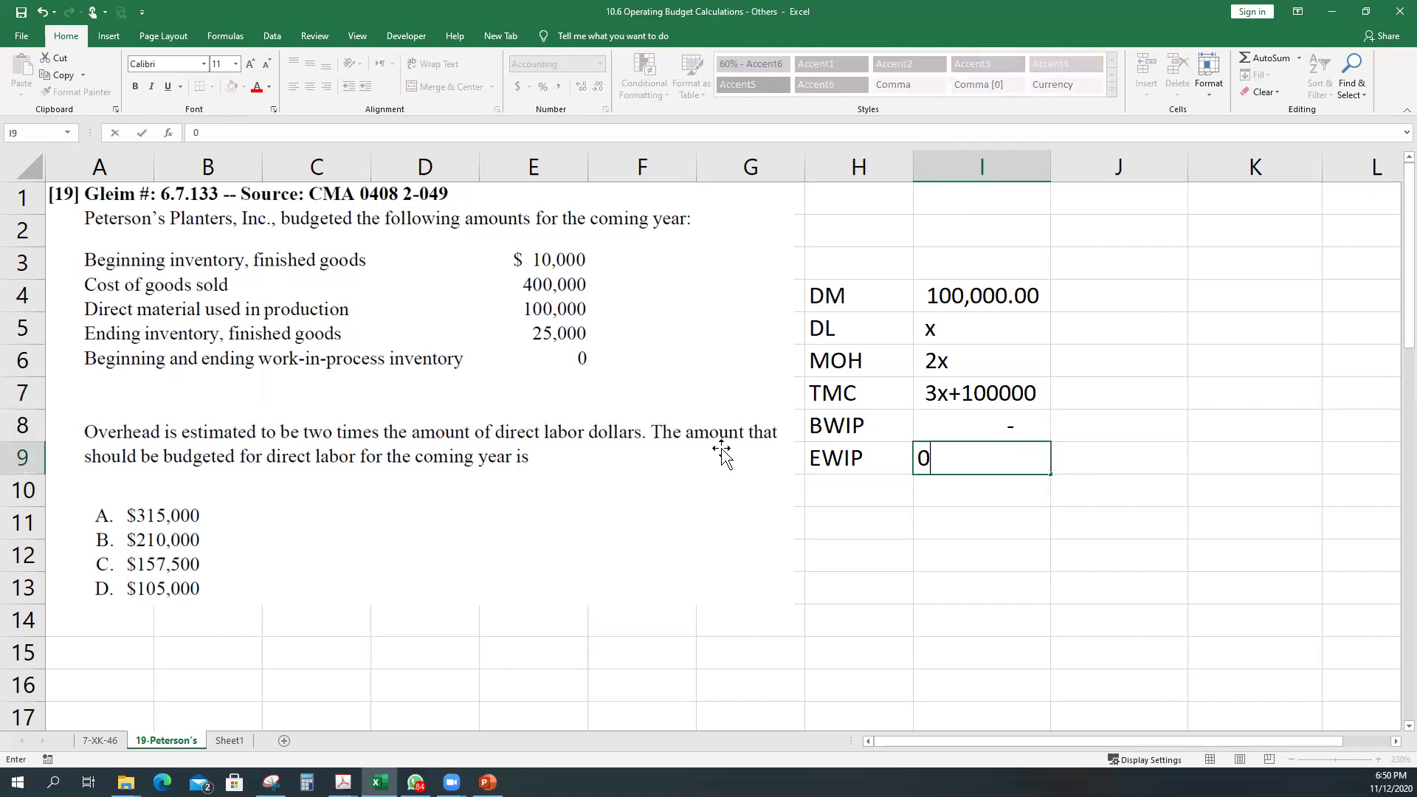
{"action": "key", "text": "Return"}
Label H10 as COGM and make I10 reference the total manufacturing cost in I7.
{"action": "key", "text": "Left"}
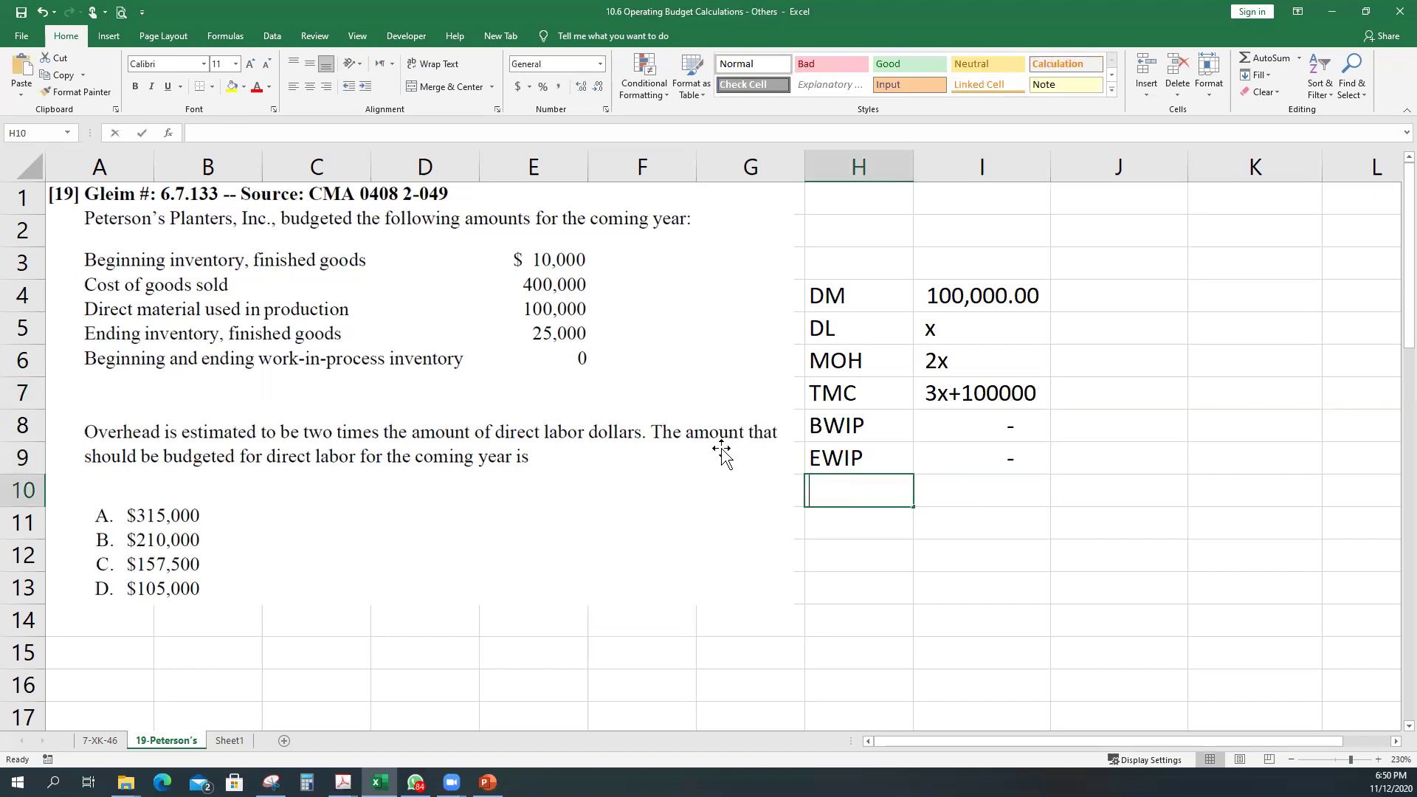
{"action": "type", "text": "COGM"}
{"action": "key", "text": "Tab"}
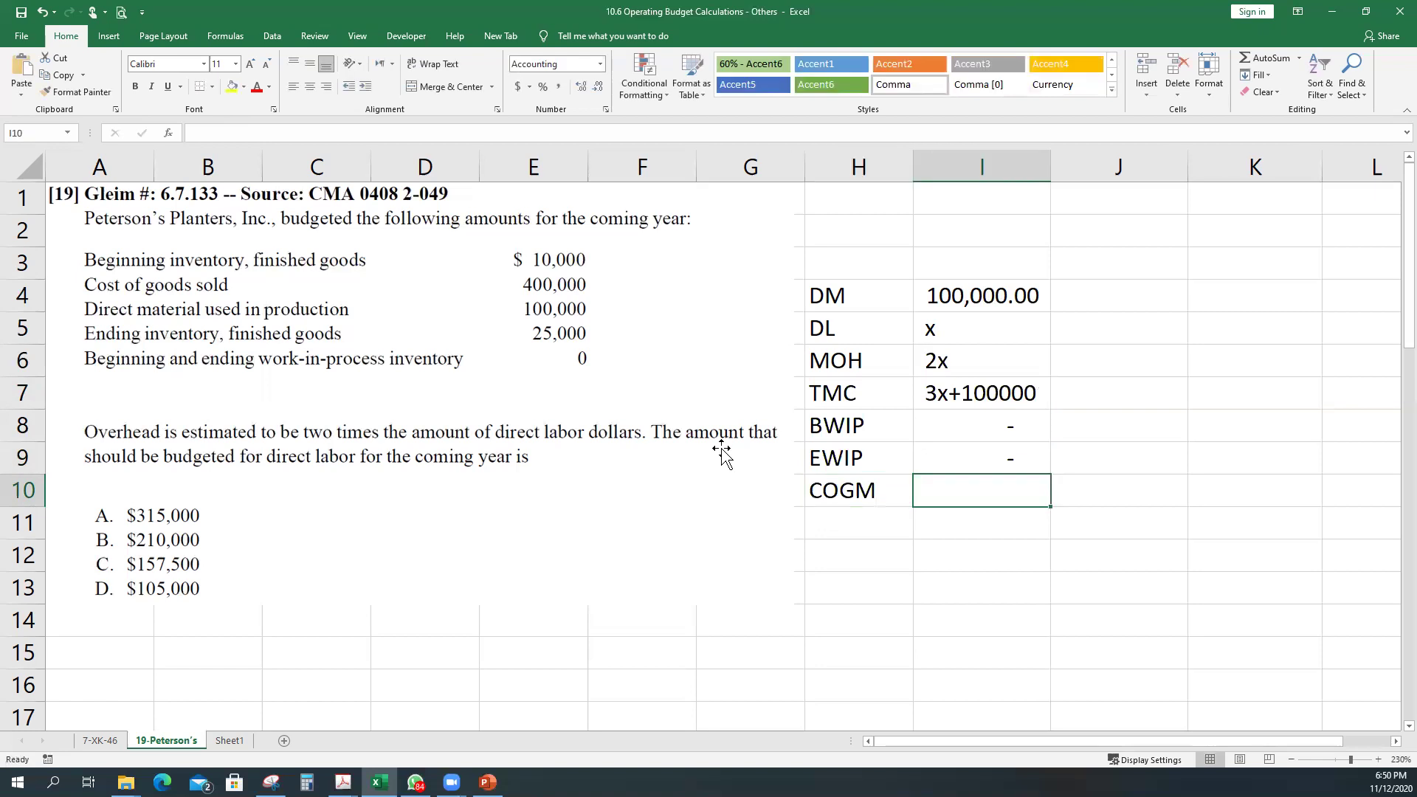
{"action": "type", "text": "+"}
{"action": "key", "text": "Up"}
{"action": "key", "text": "Up"}
{"action": "key", "text": "Up"}
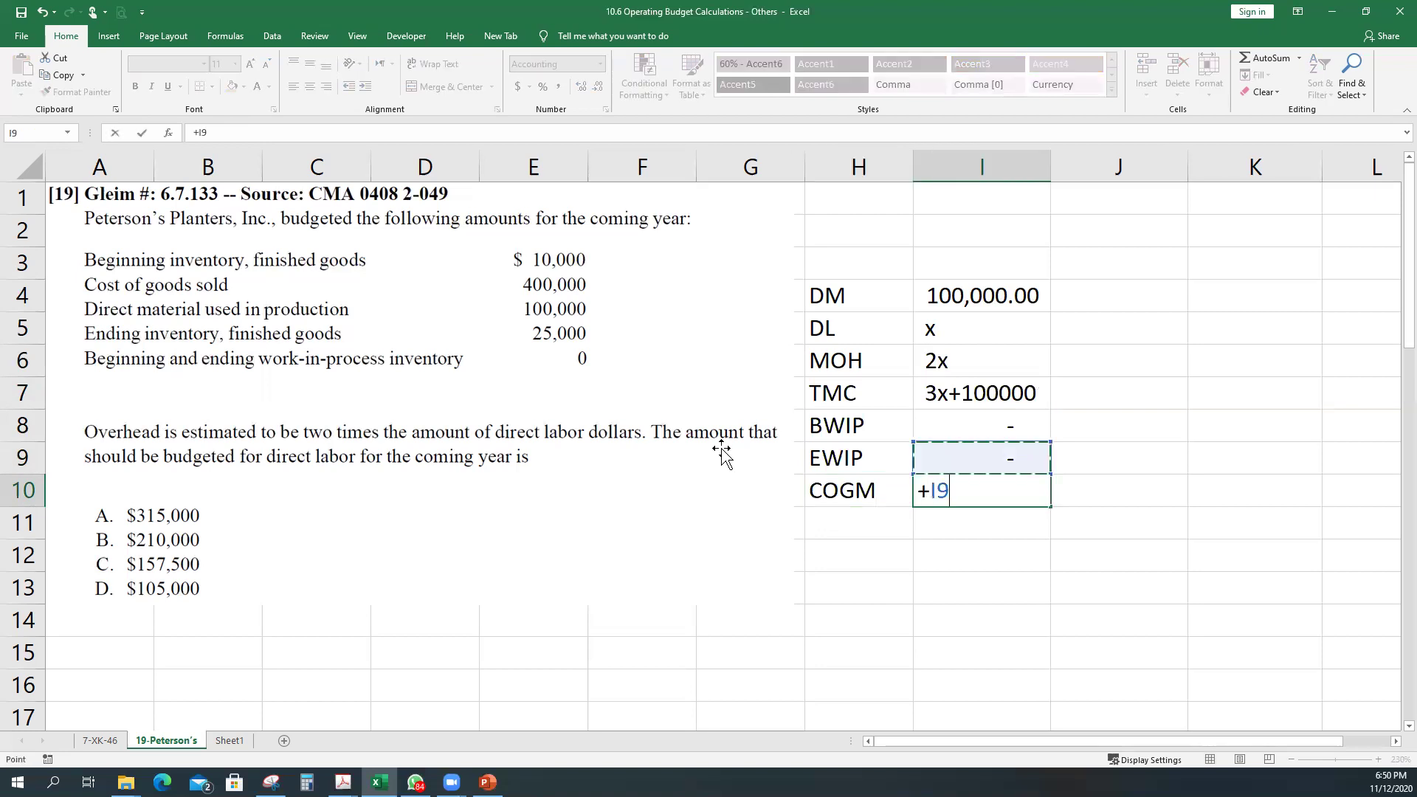
{"action": "key", "text": "Return"}
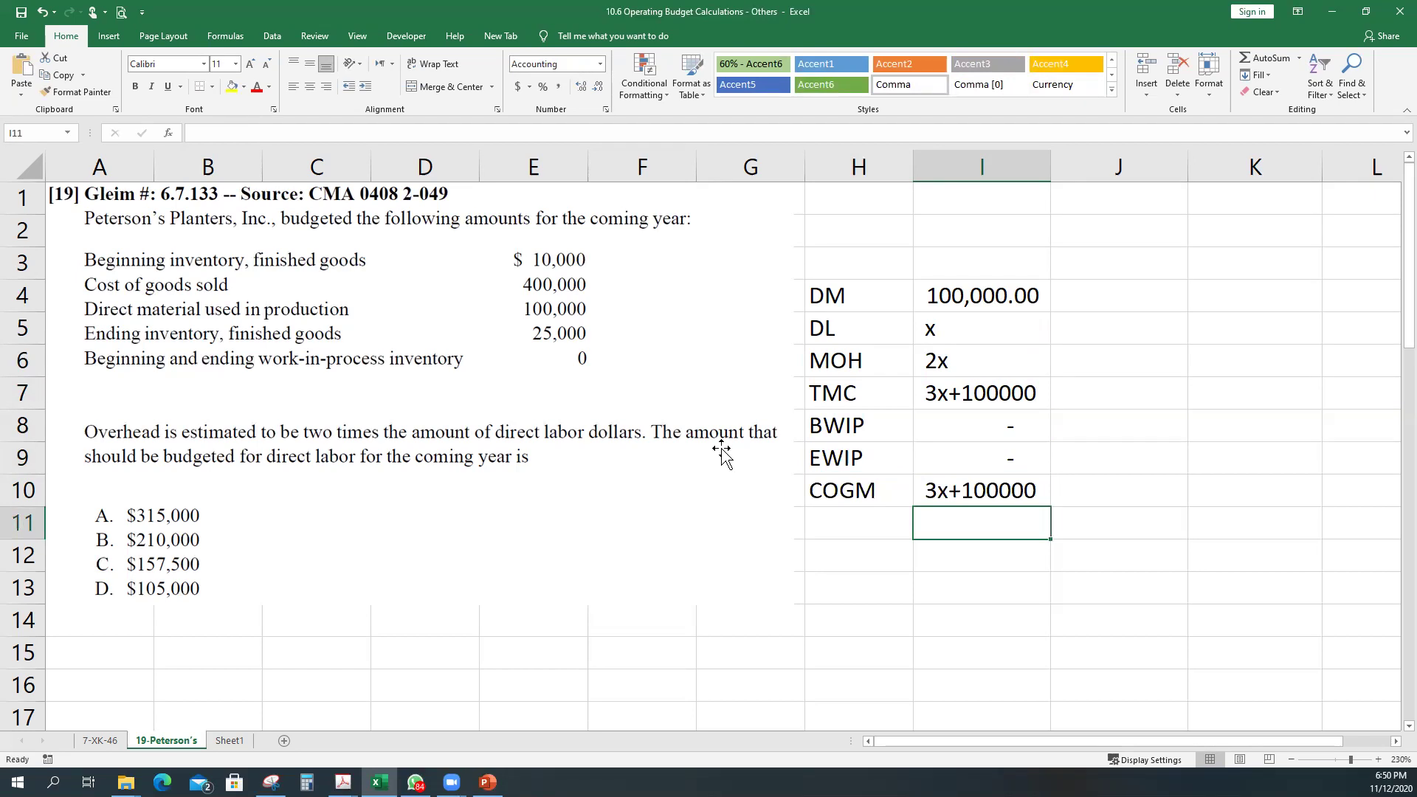
Label H11 as BI, H12 as EI and H13 as COGS.
{"action": "key", "text": "Left"}
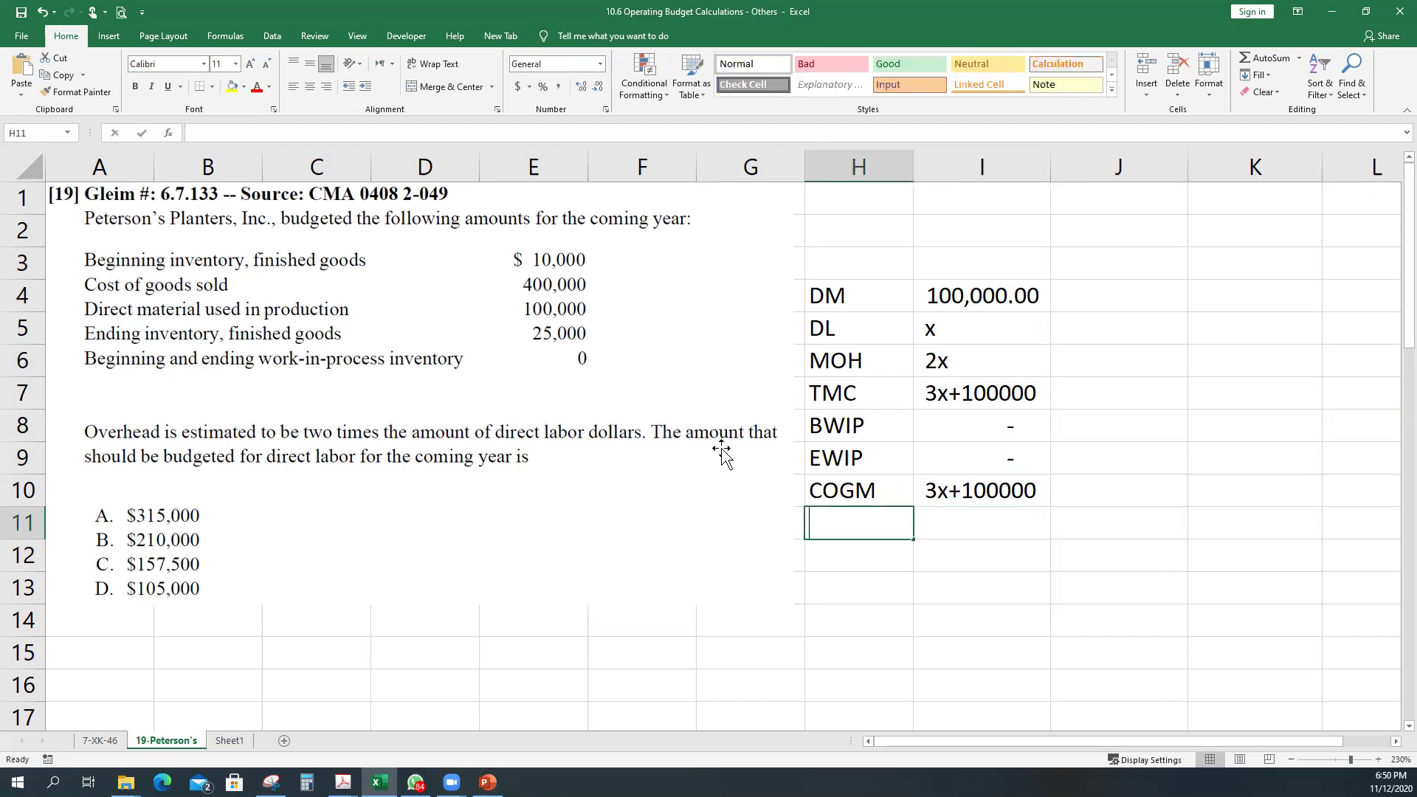
{"action": "type", "text": "BI"}
{"action": "key", "text": "Return"}
{"action": "type", "text": "EI"}
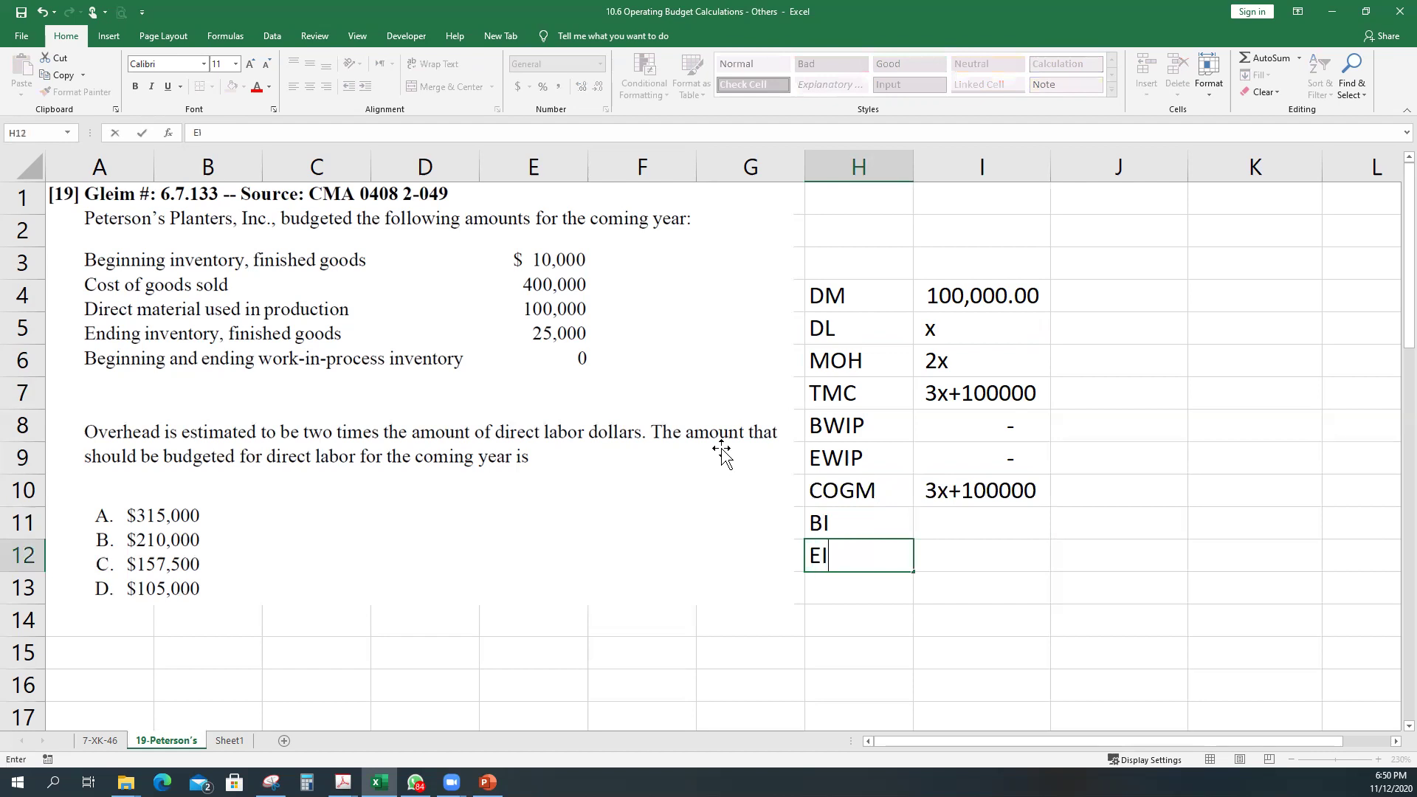
{"action": "key", "text": "Return"}
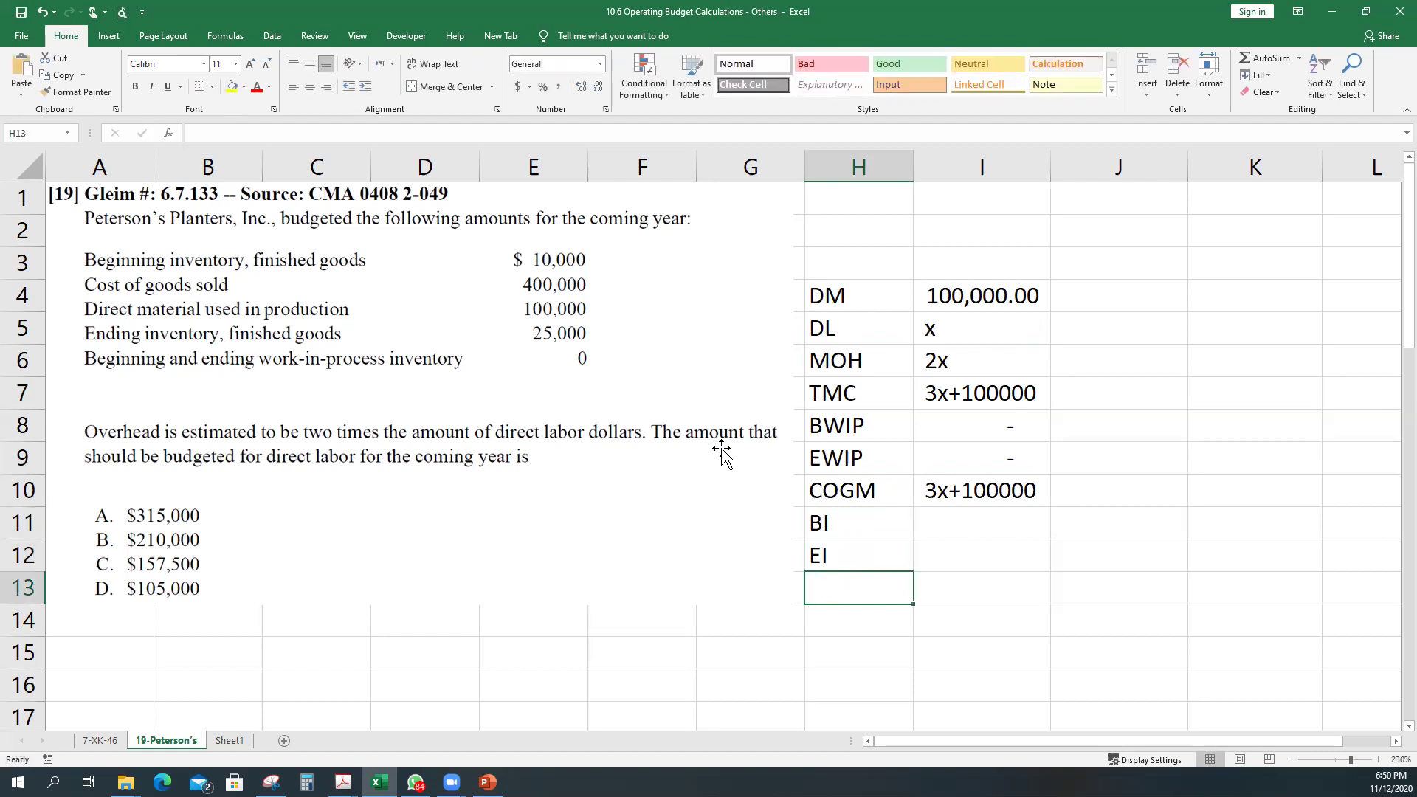
{"action": "type", "text": "COGS"}
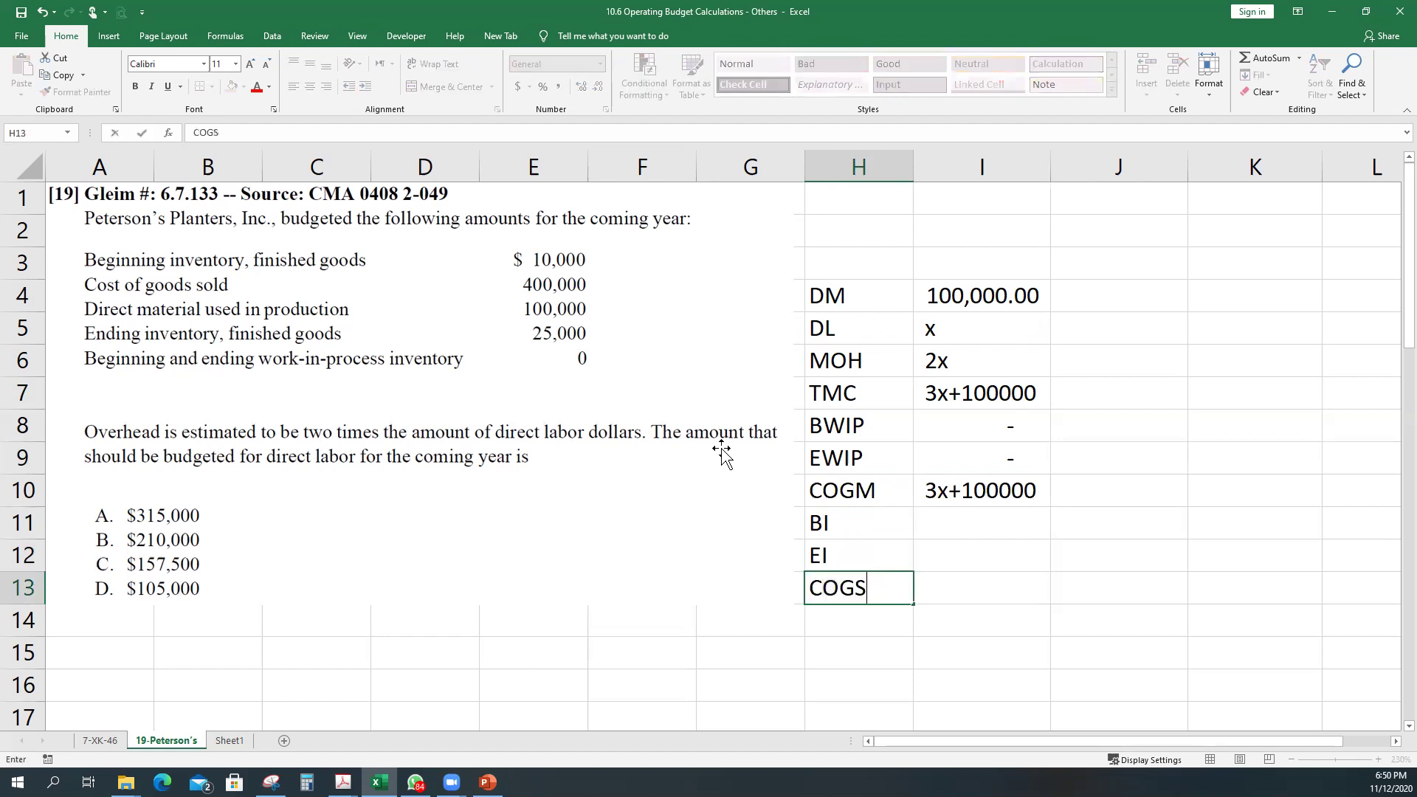
{"action": "key", "text": "Return"}
Fill in I11:I13 with beginning inventory 10000, ending inventory -25000 and cost of goods sold 400000.
{"action": "key", "text": "Up"}
{"action": "key", "text": "Right"}
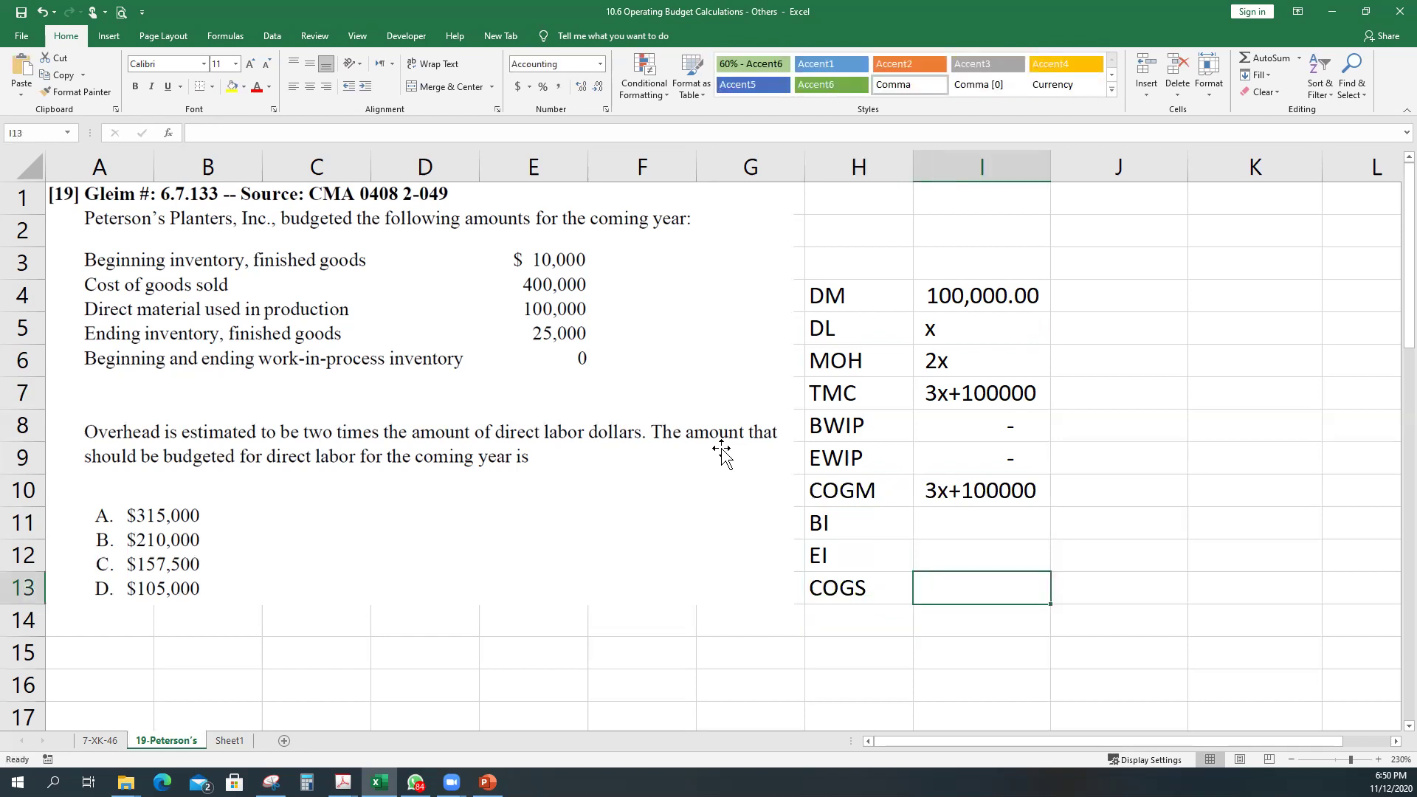
{"action": "key", "text": "Up"}
{"action": "key", "text": "Up"}
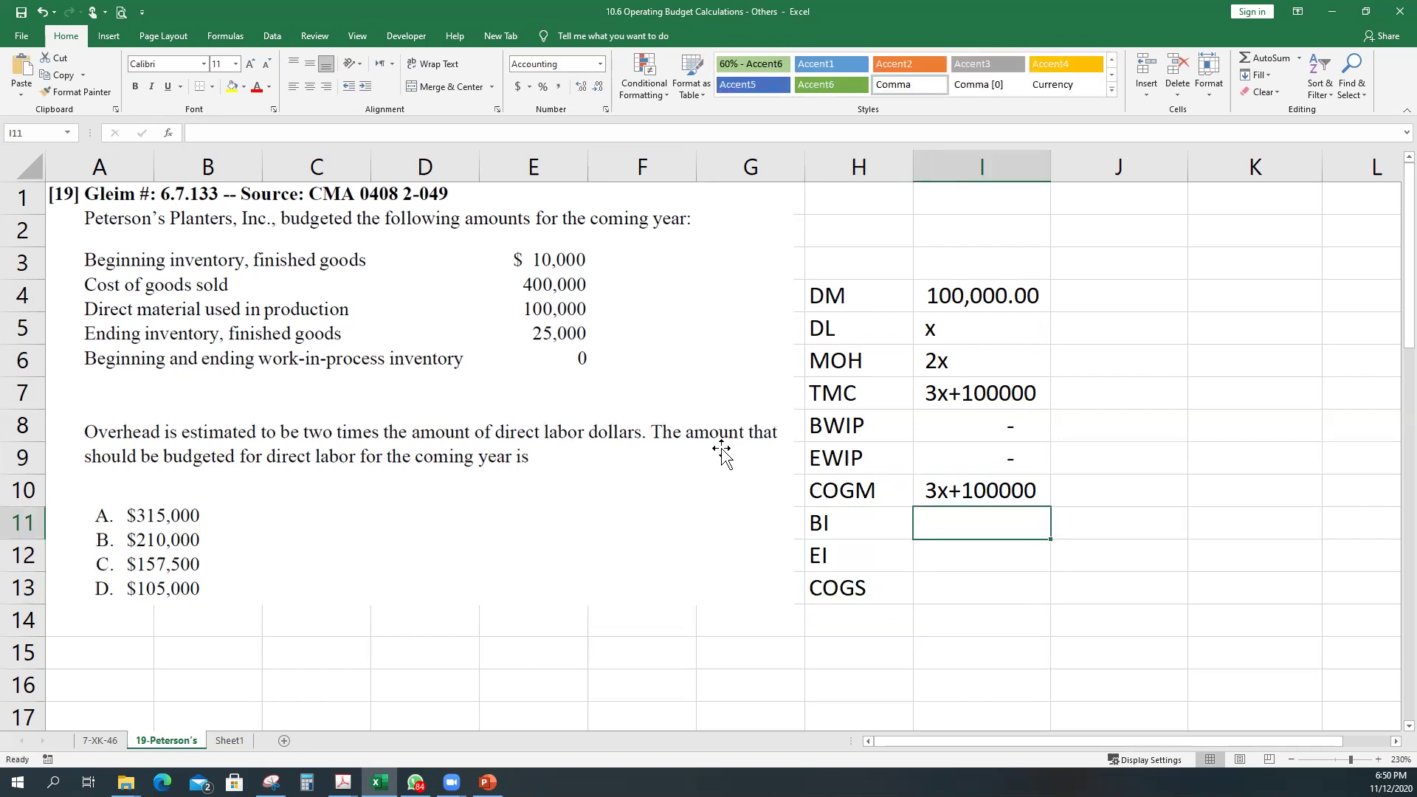
{"action": "type", "text": "10000"}
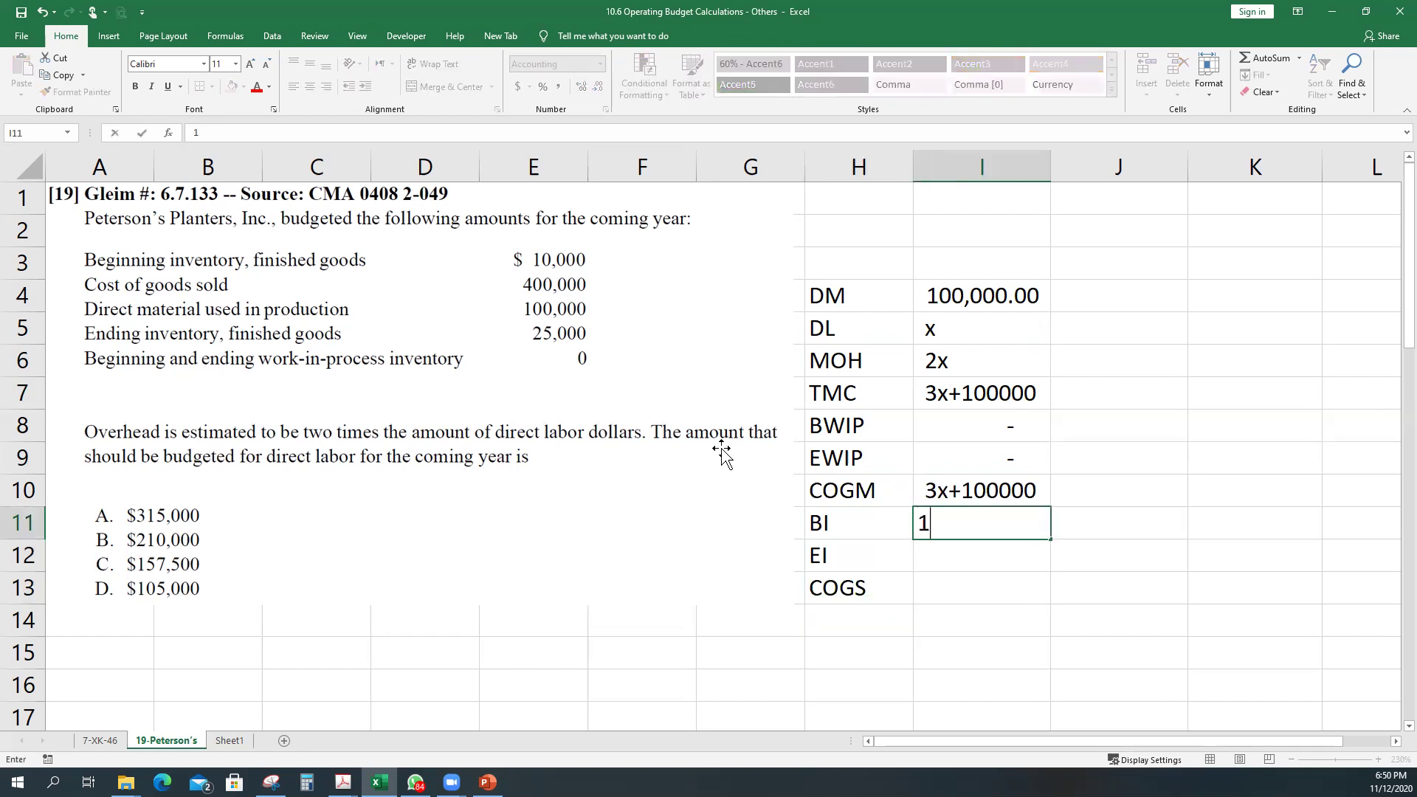
{"action": "key", "text": "Return"}
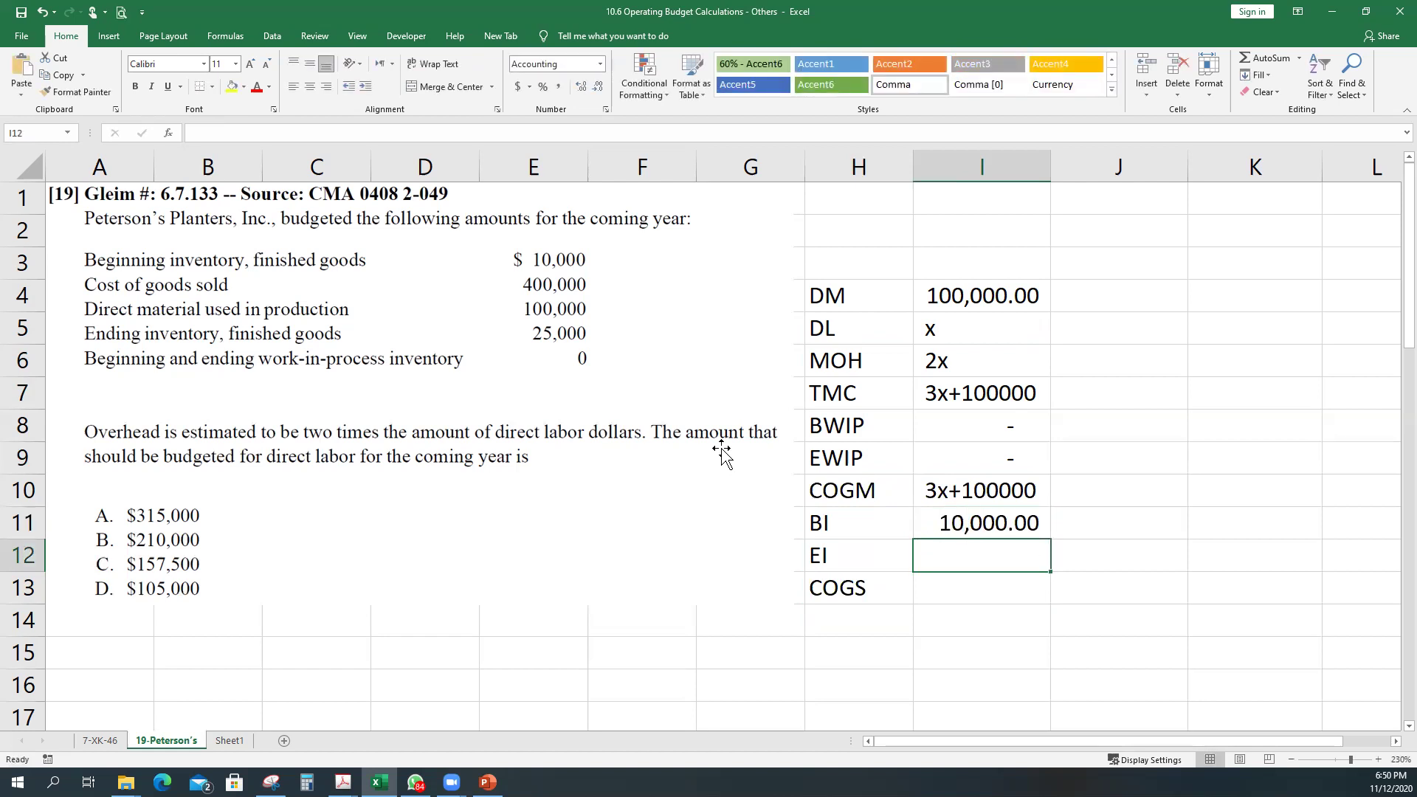
{"action": "type", "text": "-25"}
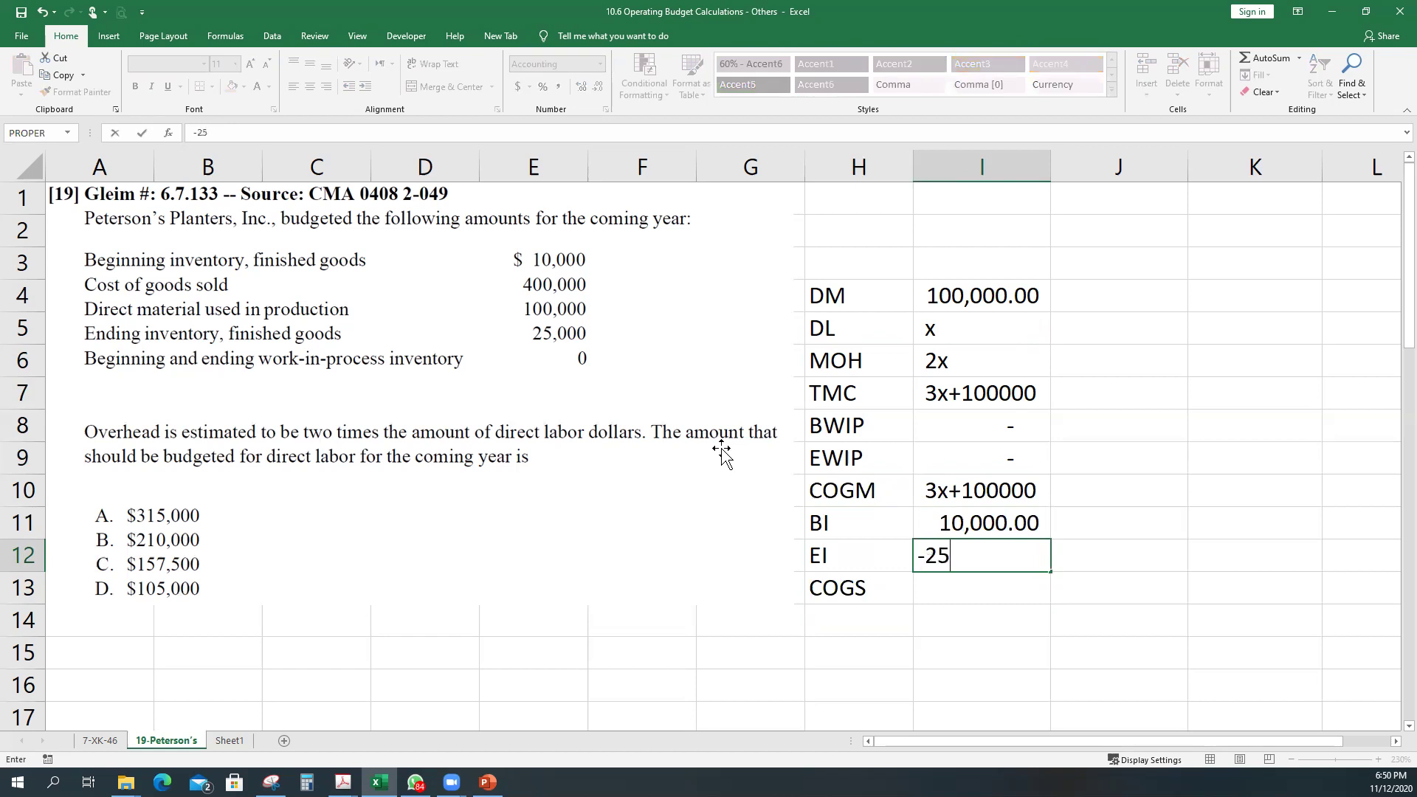
{"action": "type", "text": "0000"}
{"action": "key", "text": "Return"}
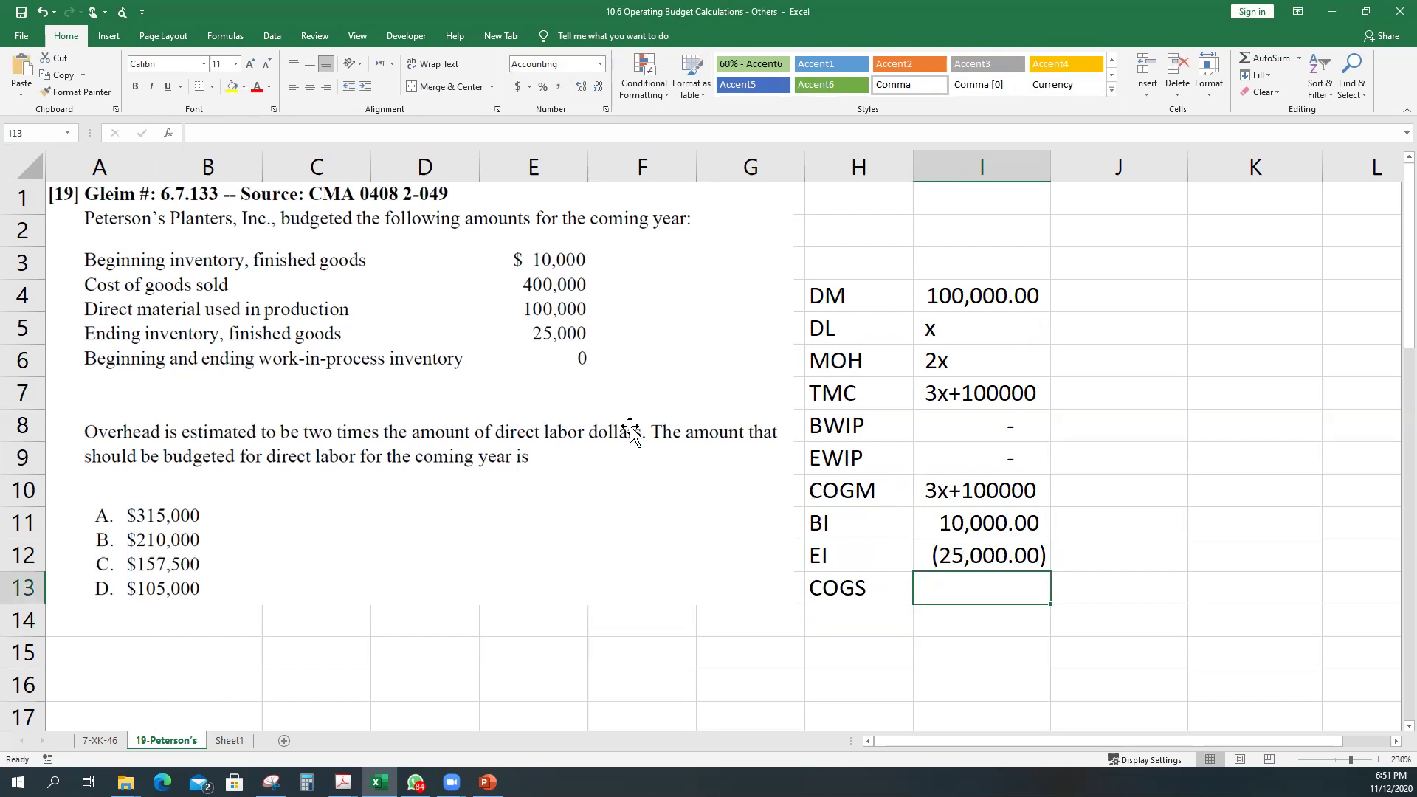
{"action": "type", "text": "400000"}
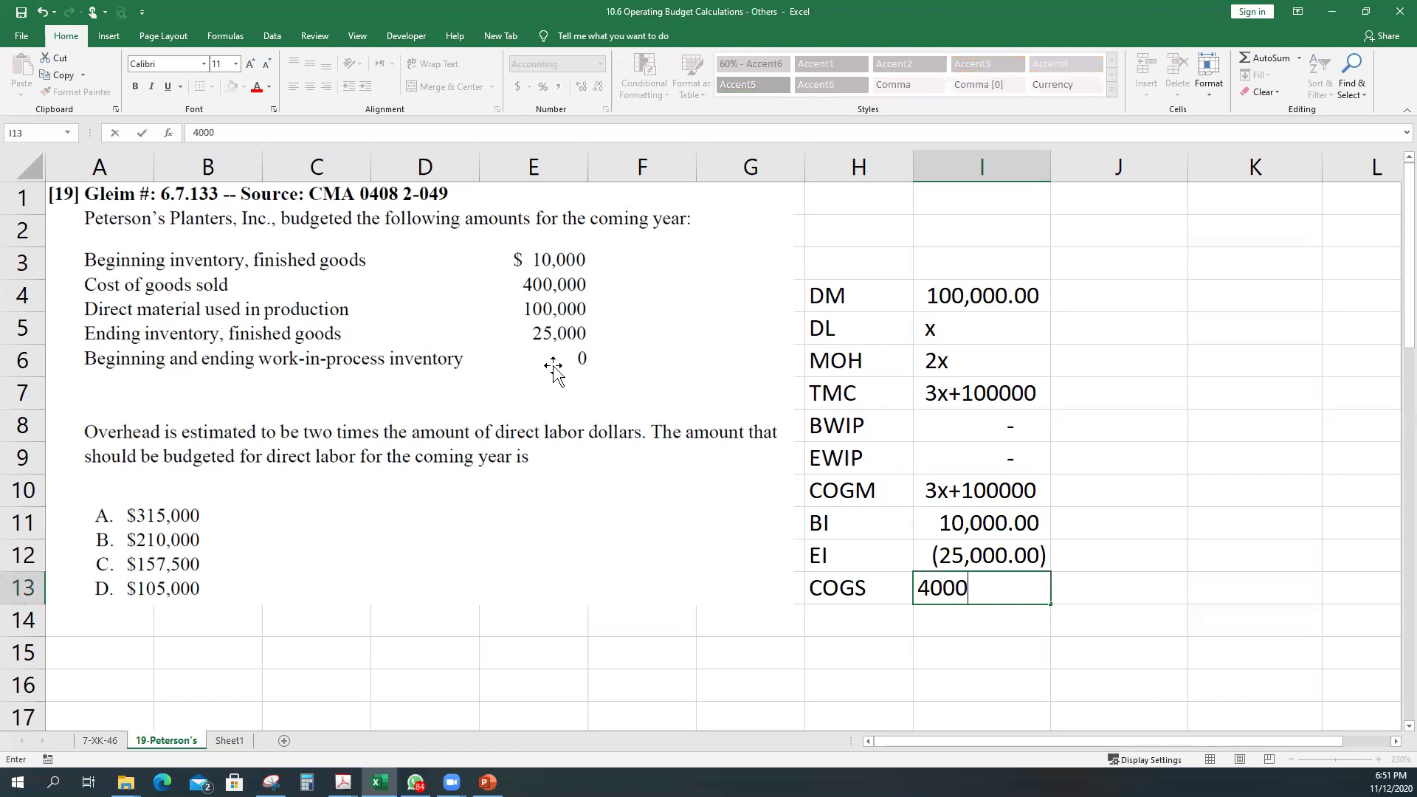
{"action": "key", "text": "Return"}
Add the ending and beginning inventory amounts in J12 with the formula +I12+I11.
{"action": "key", "text": "Up"}
{"action": "key", "text": "Up"}
{"action": "key", "text": "Right"}
{"action": "key", "text": "Up"}
{"action": "key", "text": "Down"}
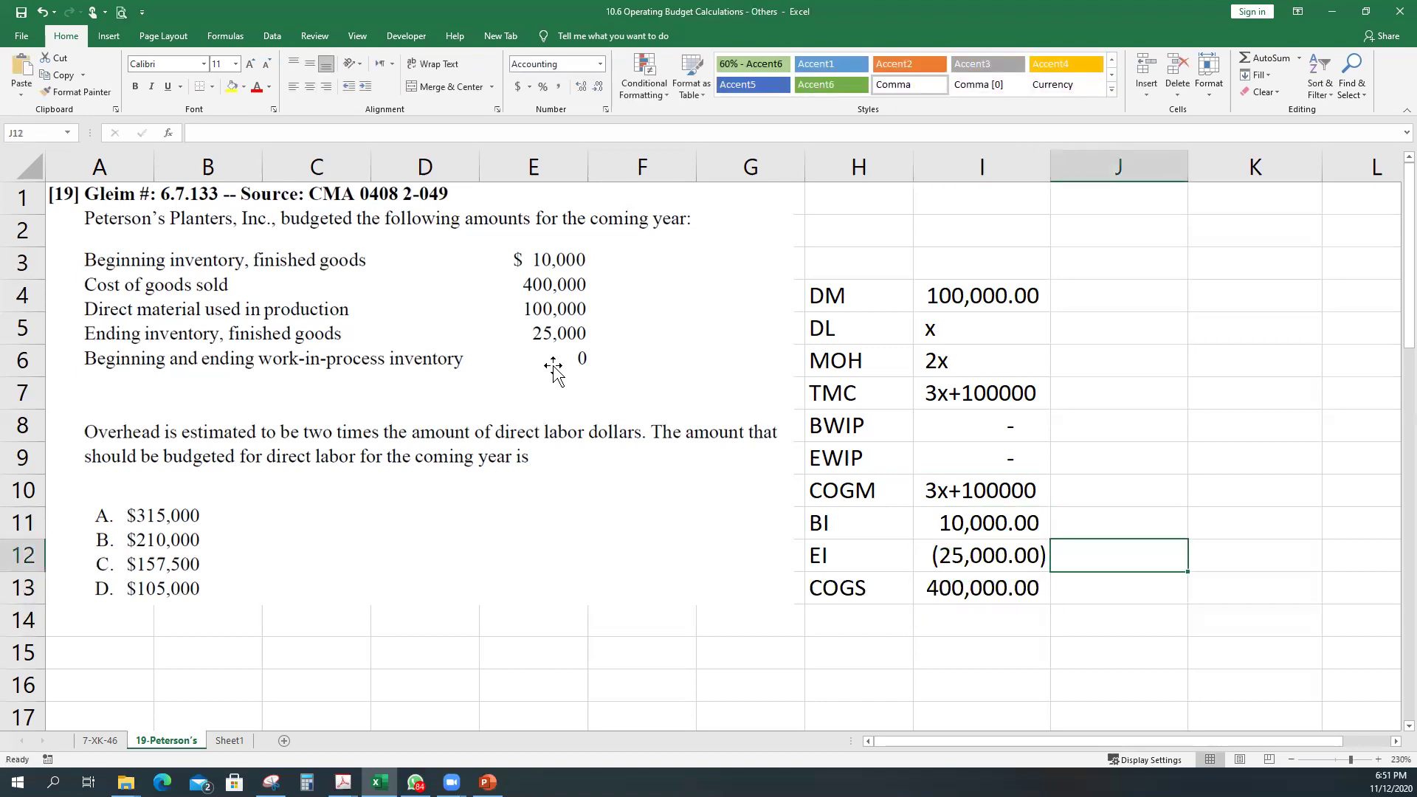
{"action": "type", "text": "+I12+"}
{"action": "key", "text": "Left"}
{"action": "type", "text": "+"}
{"action": "key", "text": "Left"}
{"action": "key", "text": "Up"}
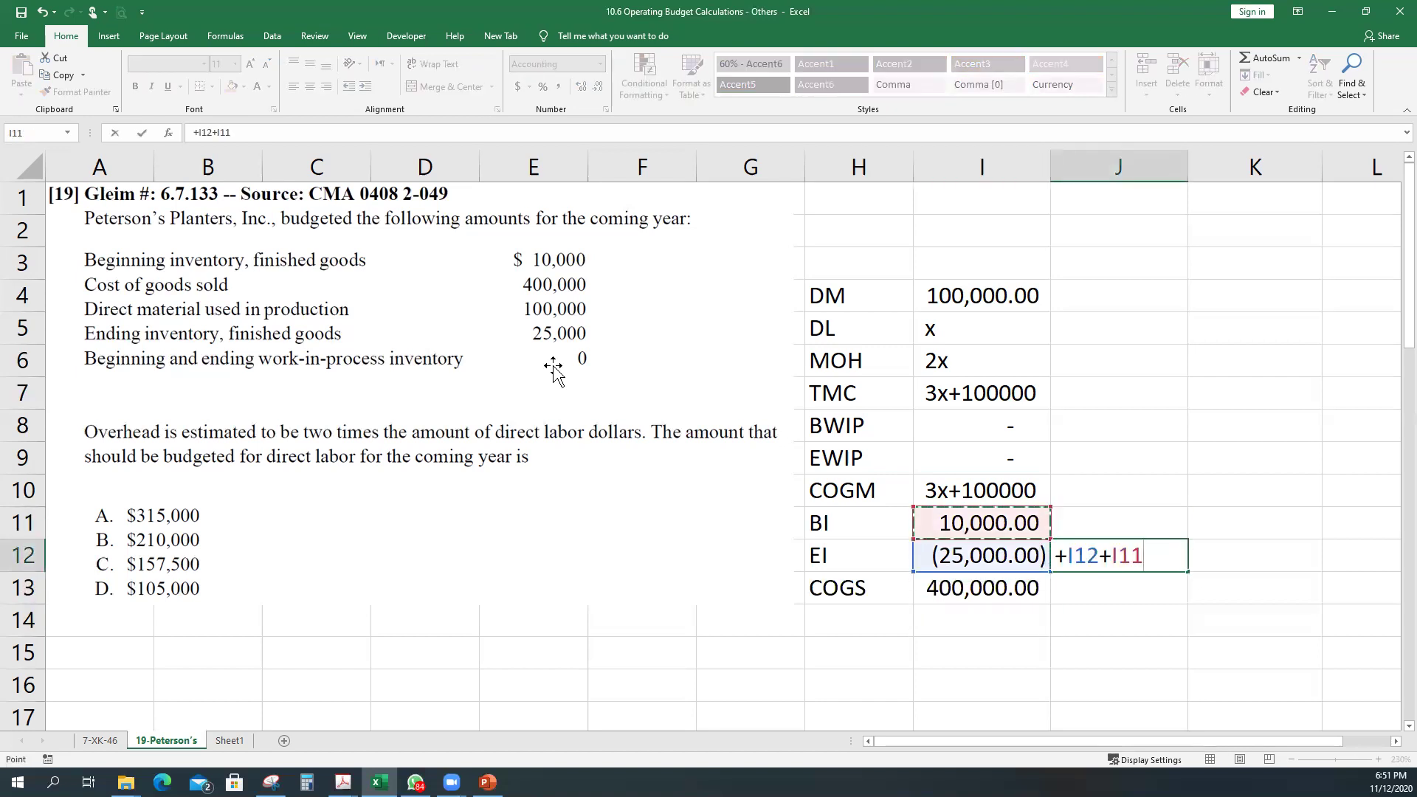
{"action": "key", "text": "Return"}
Subtract the net inventory change in J12 from COGS in I14 with the formula +I13-J12.
{"action": "key", "text": "Up"}
{"action": "key", "text": "Down"}
{"action": "key", "text": "Up"}
{"action": "key", "text": "Down"}
{"action": "key", "text": "Down"}
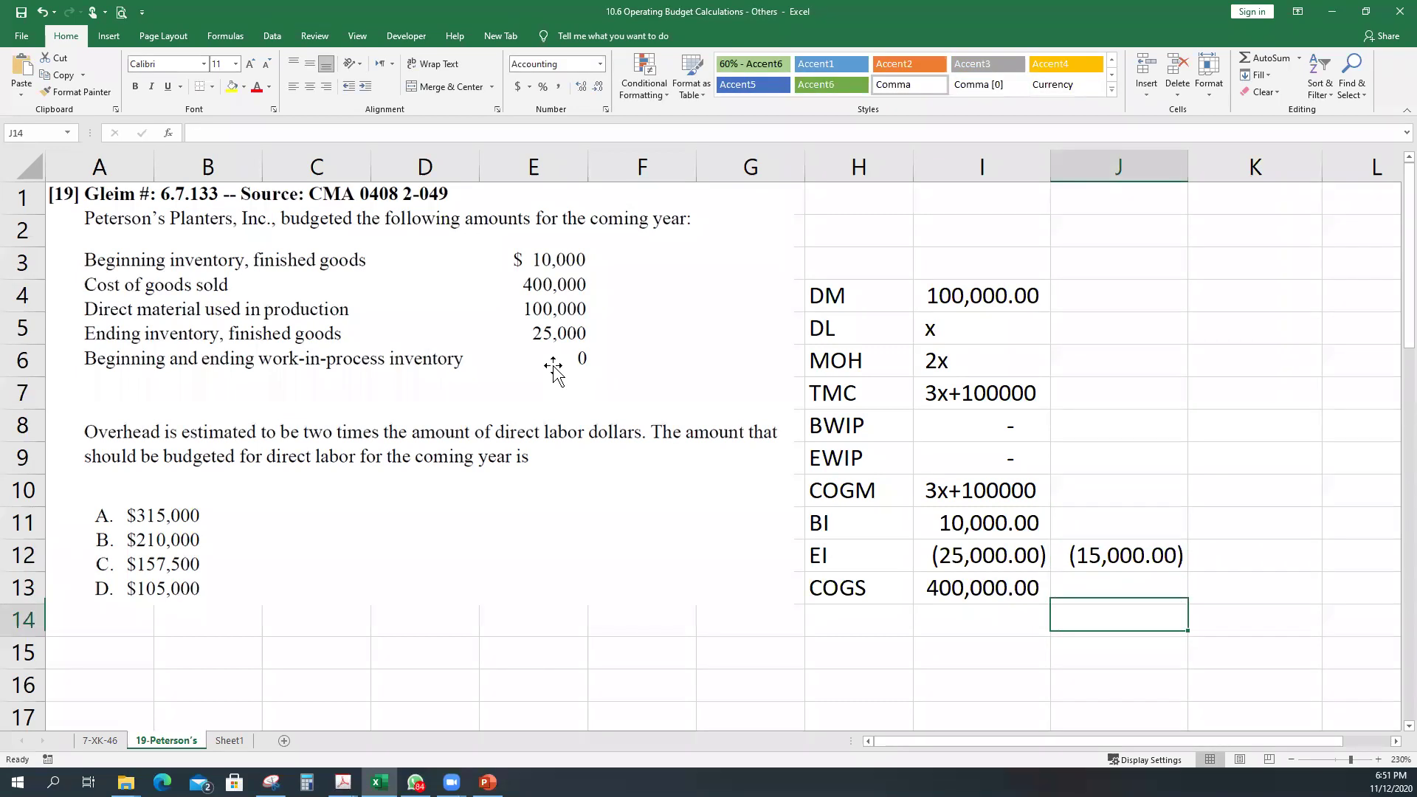
{"action": "key", "text": "Left"}
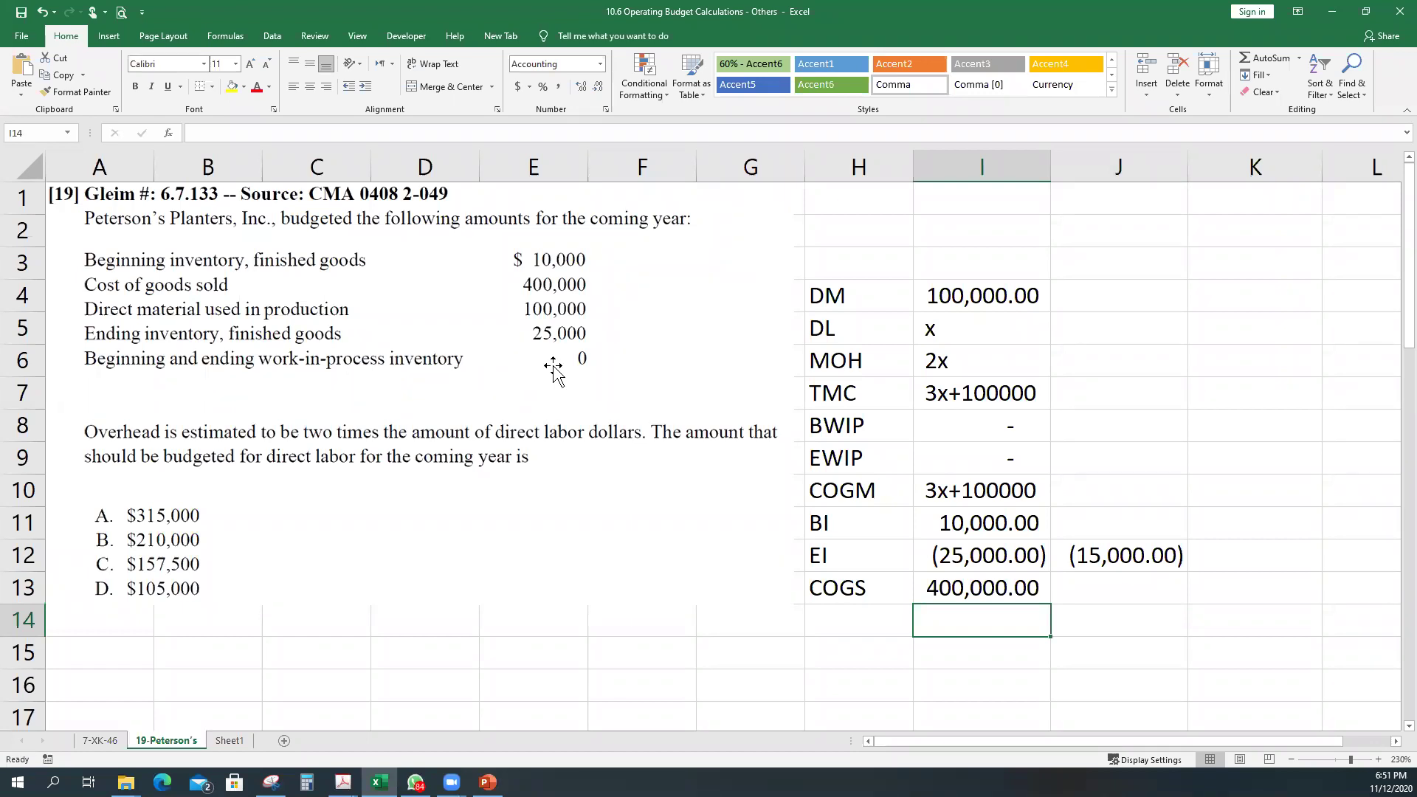
{"action": "type", "text": "+"}
{"action": "key", "text": "Up"}
{"action": "type", "text": "-"}
{"action": "key", "text": "Right"}
{"action": "key", "text": "Up"}
{"action": "key", "text": "Up"}
{"action": "key", "text": "Return"}
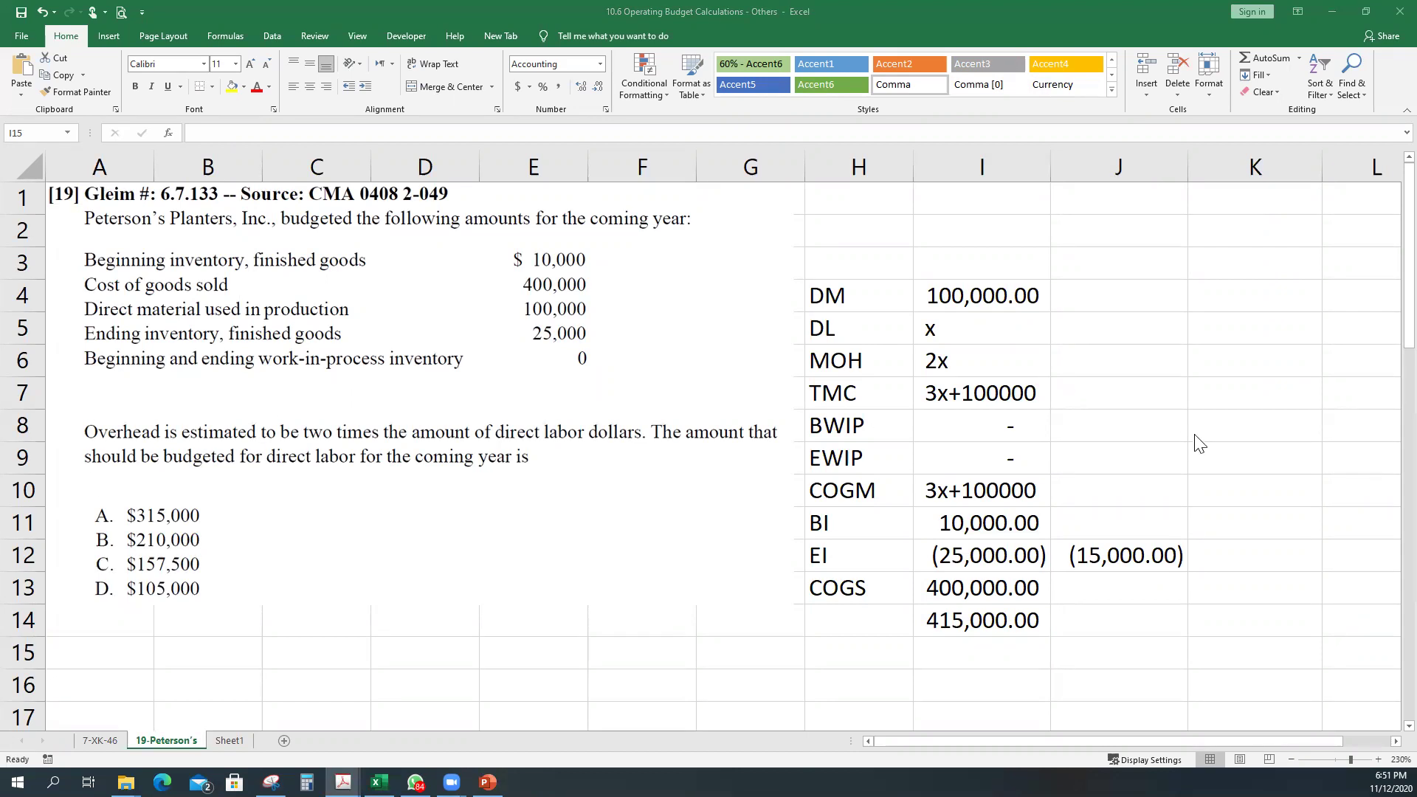
Examine the column I amounts from the TMC expression in I7 down to the result in I14.
{"action": "key", "text": "Up"}
{"action": "key", "text": "Up"}
{"action": "key", "text": "Up"}
{"action": "key", "text": "Up"}
{"action": "key", "text": "Up"}
{"action": "key", "text": "Up"}
{"action": "key", "text": "Up"}
{"action": "key", "text": "Up"}
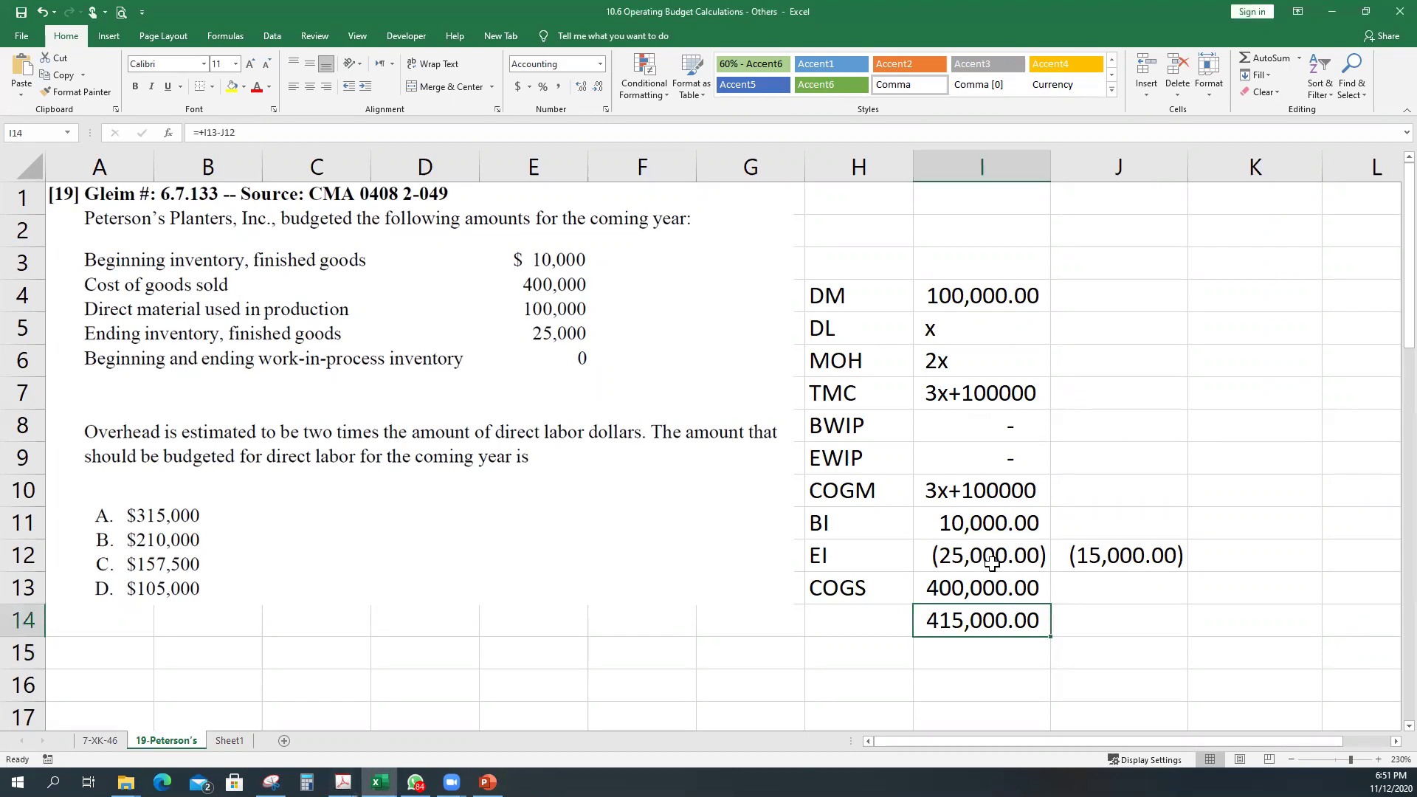
{"action": "key", "text": "Down"}
{"action": "key", "text": "Down"}
{"action": "key", "text": "Down"}
{"action": "key", "text": "Down"}
{"action": "key", "text": "Down"}
{"action": "key", "text": "Down"}
{"action": "key", "text": "Down"}
{"action": "key", "text": "Down"}
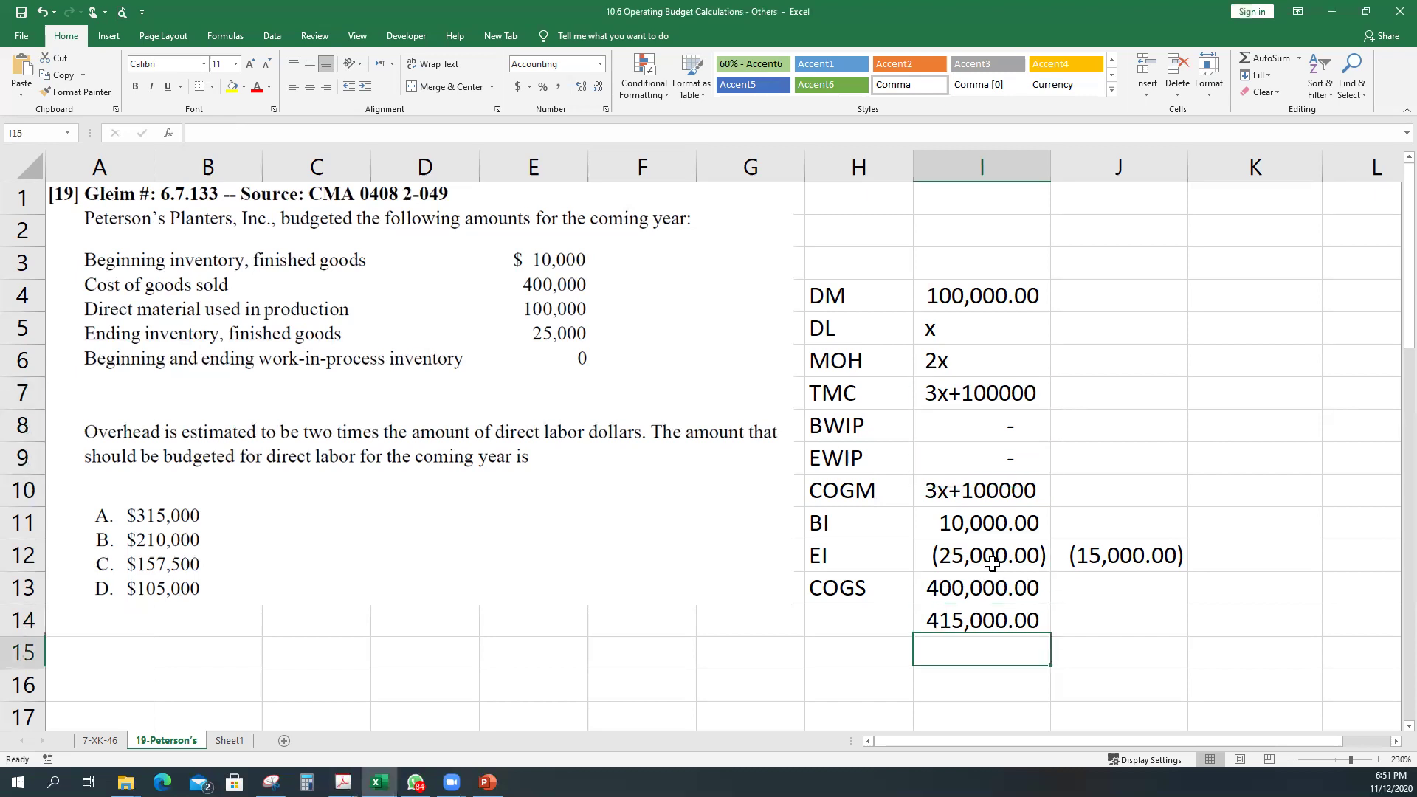
Enter the direct material amount 100000 in I15 and subtract it from I14 in I16.
{"action": "type", "text": "10000"}
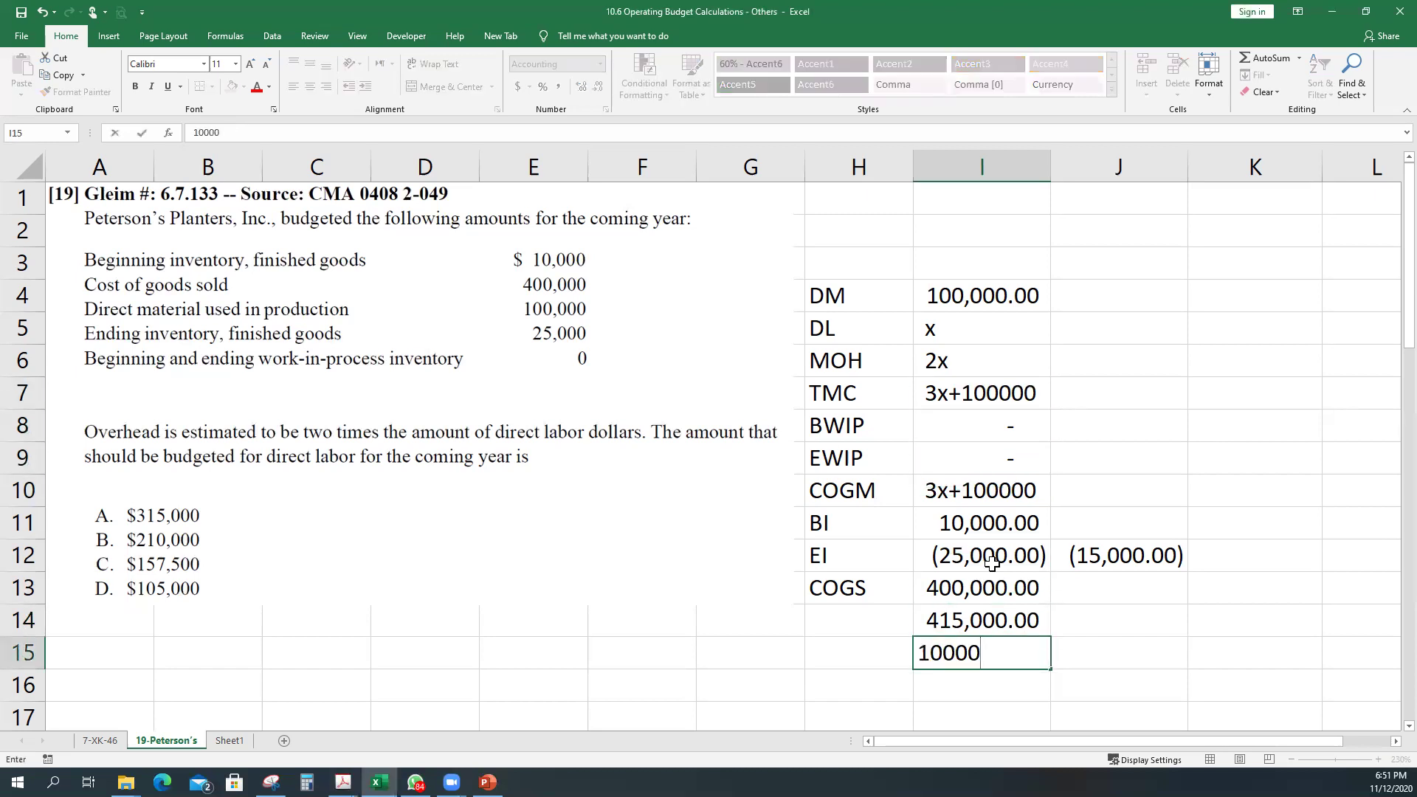
{"action": "key", "text": "Return"}
{"action": "key", "text": "Up"}
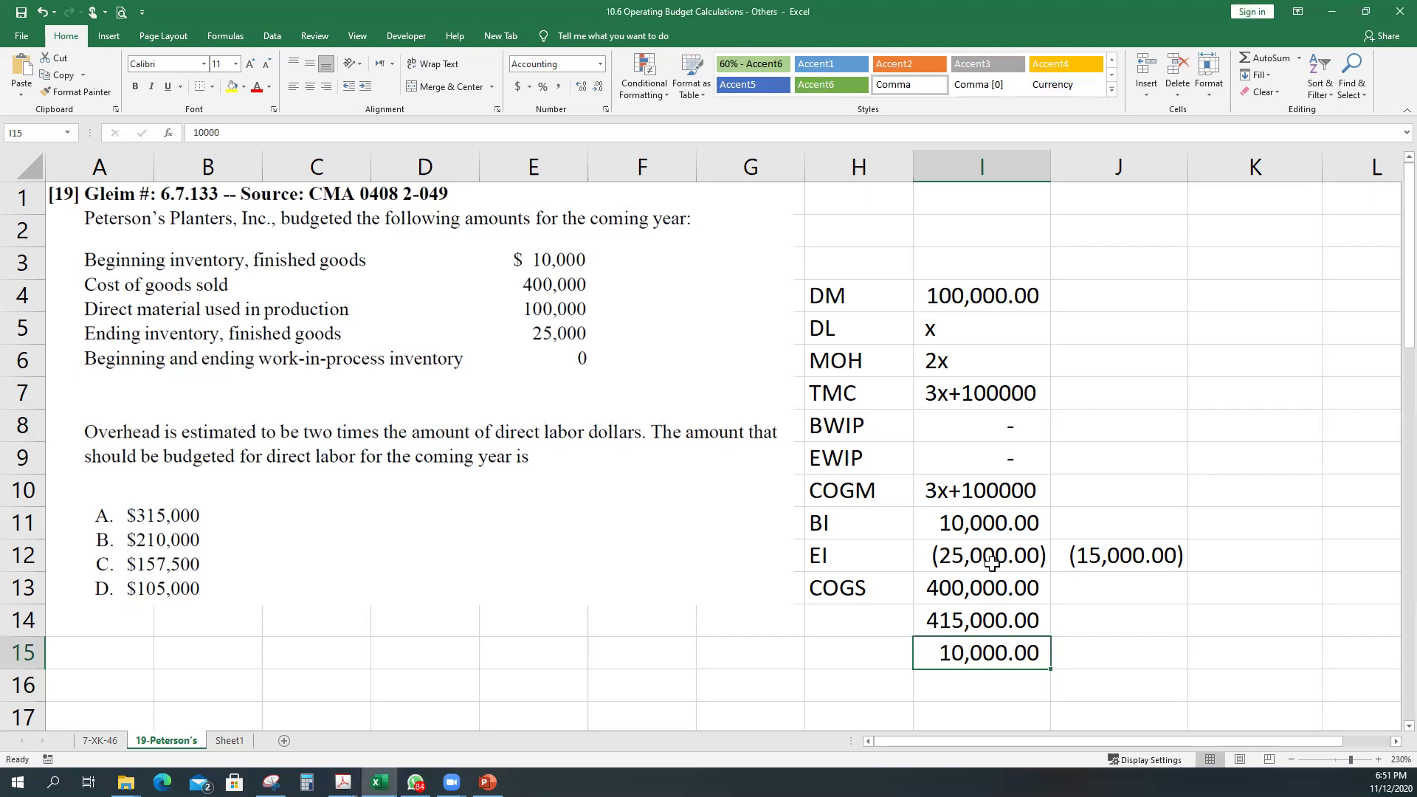
{"action": "type", "text": "100000"}
{"action": "key", "text": "Return"}
{"action": "type", "text": "+"}
{"action": "key", "text": "Up"}
{"action": "key", "text": "Up"}
{"action": "type", "text": "-"}
{"action": "key", "text": "Up"}
{"action": "key", "text": "Return"}
Enter the divisor 3 in I17 and compute direct labor in I18 as +I16/I17.
{"action": "type", "text": "3"}
{"action": "key", "text": "Return"}
{"action": "type", "text": "+"}
{"action": "key", "text": "Up"}
{"action": "key", "text": "Up"}
{"action": "type", "text": "/"}
{"action": "key", "text": "Up"}
{"action": "key", "text": "Return"}
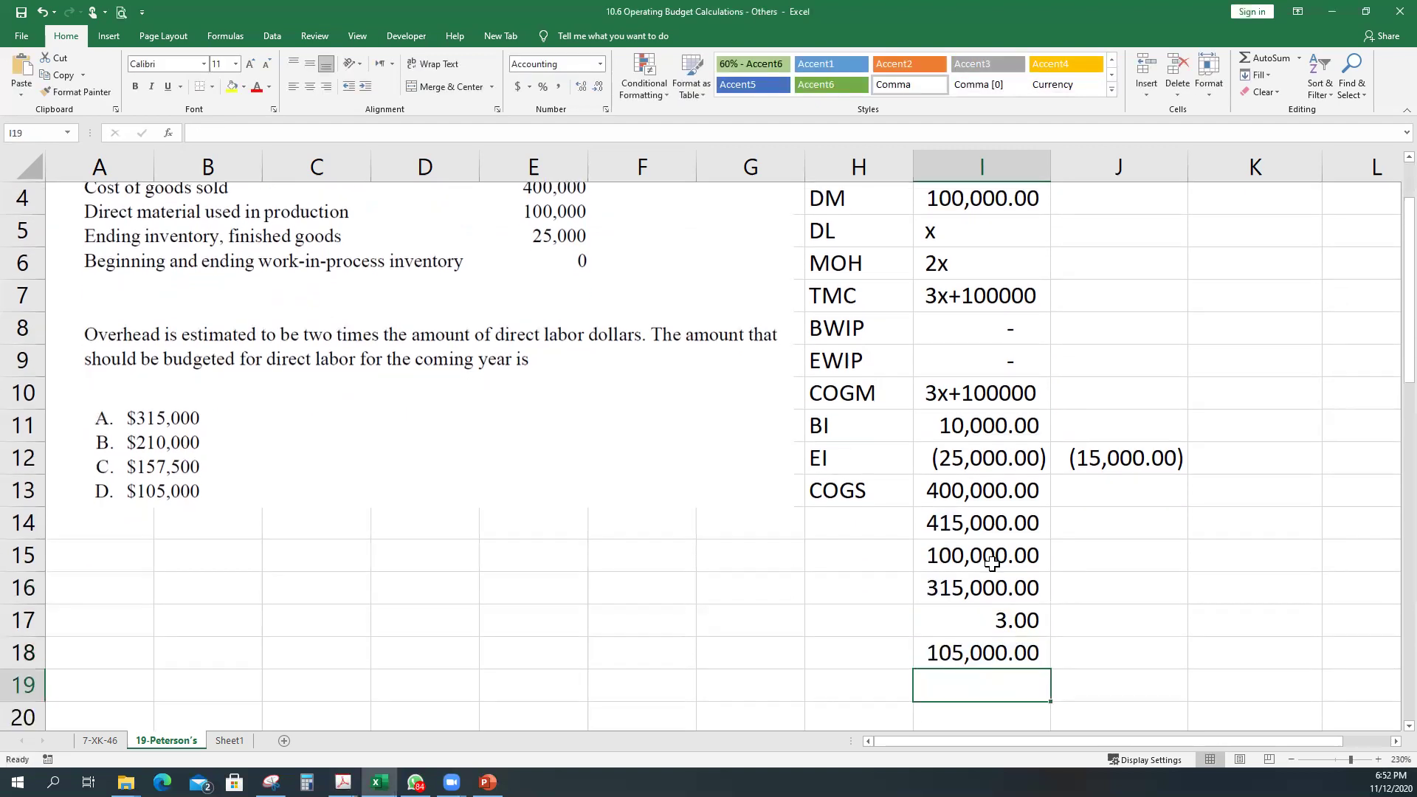
{"action": "key", "text": "Up"}
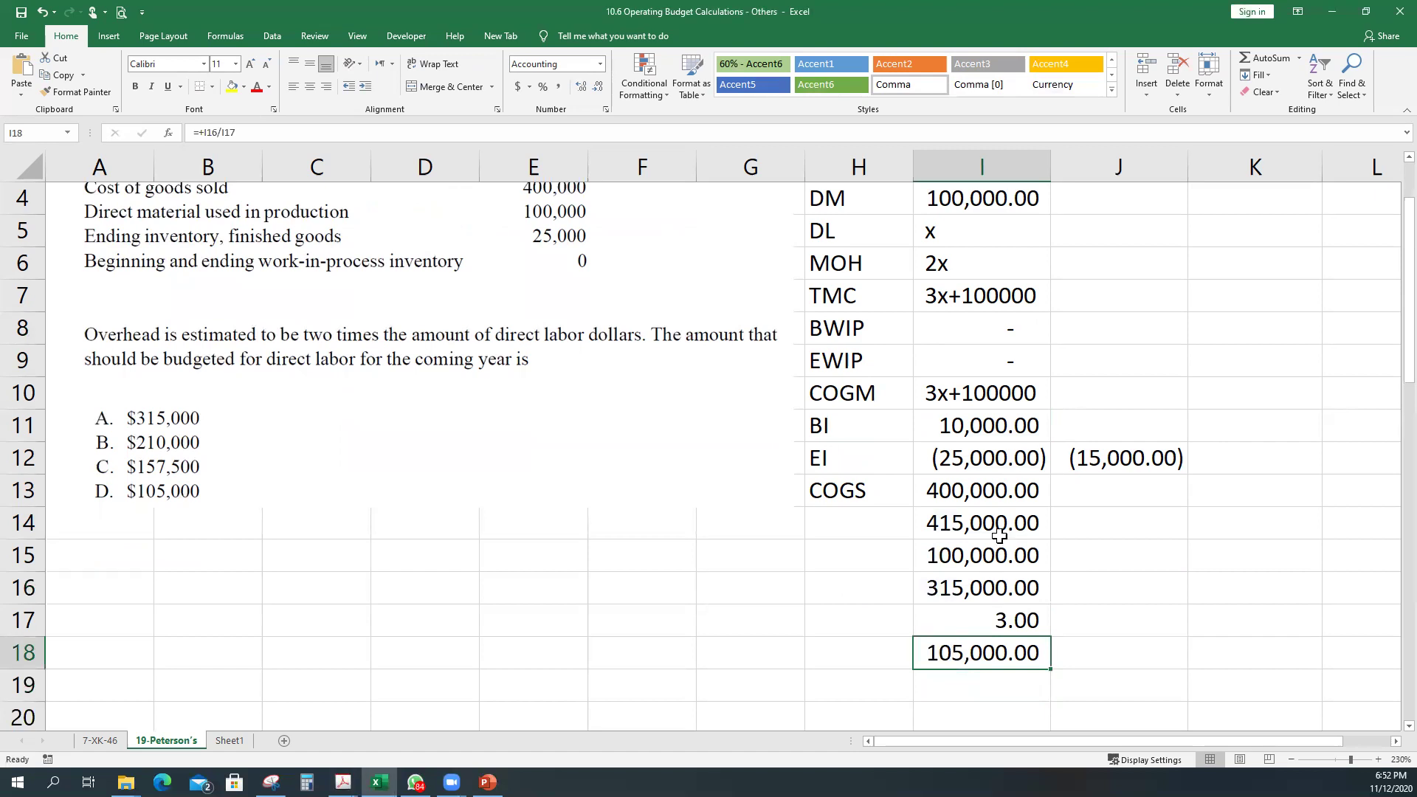
Enter the direct labor amount 105,000 in J5 beside the x in the DL row.
{"action": "left_click", "coordinate": [1086, 238]}
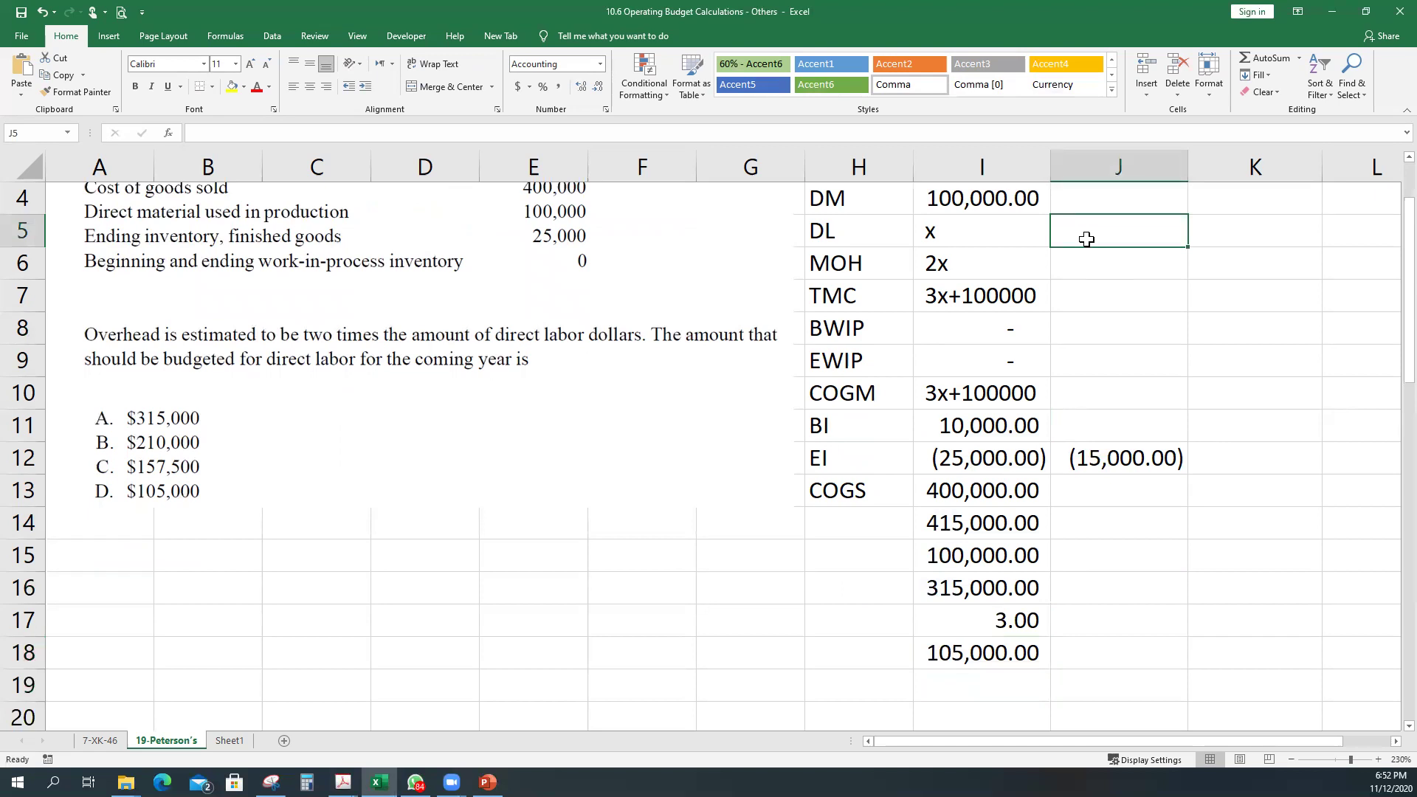
{"action": "key", "text": "Left"}
{"action": "key", "text": "shift+Down"}
{"action": "key", "text": "Right"}
{"action": "type", "text": "105,000"}
{"action": "key", "text": "Return"}
Calculate the overhead in J6 as twice the direct labor with the formula +J5*2.
{"action": "type", "text": "+"}
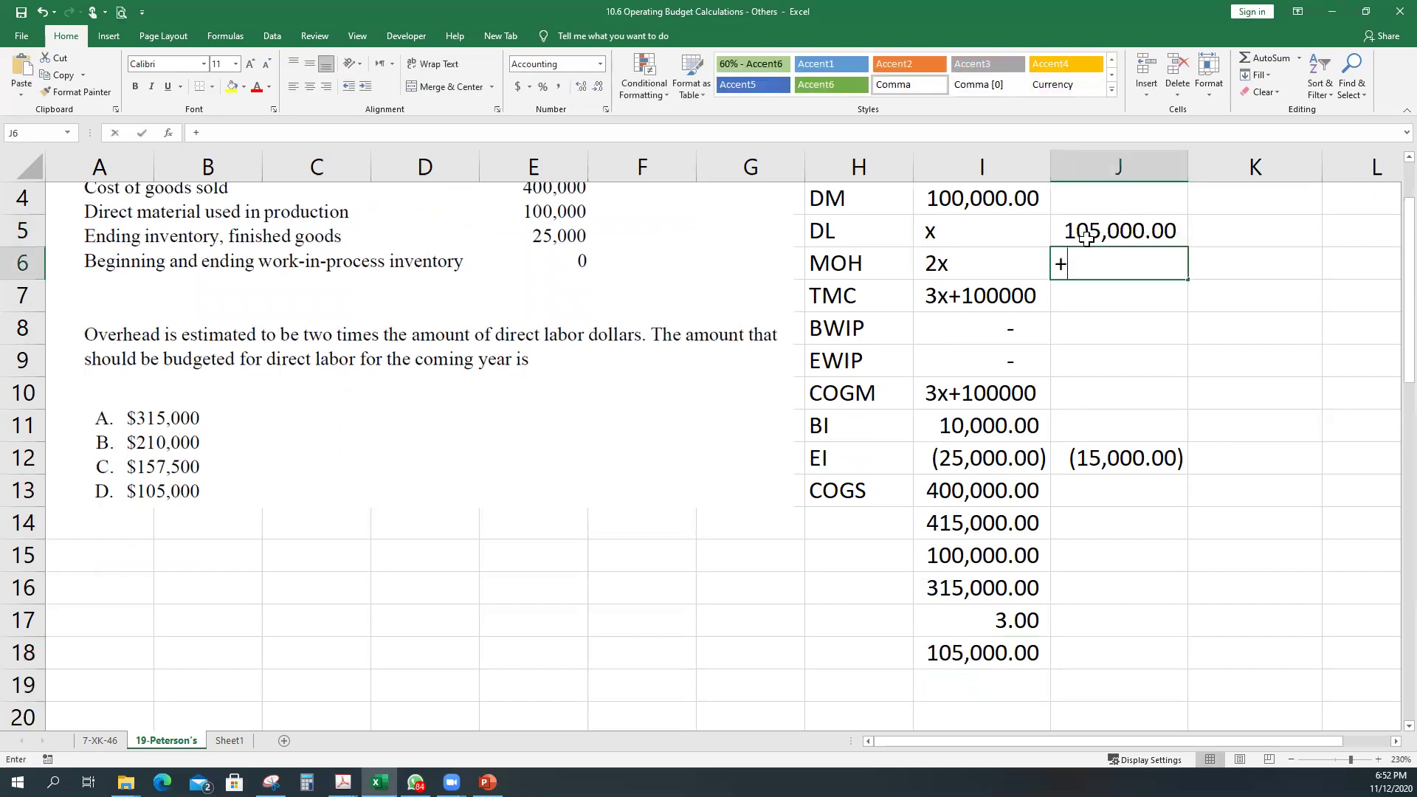
{"action": "left_click", "coordinate": [1086, 236]}
{"action": "type", "text": "*2"}
{"action": "key", "text": "Return"}
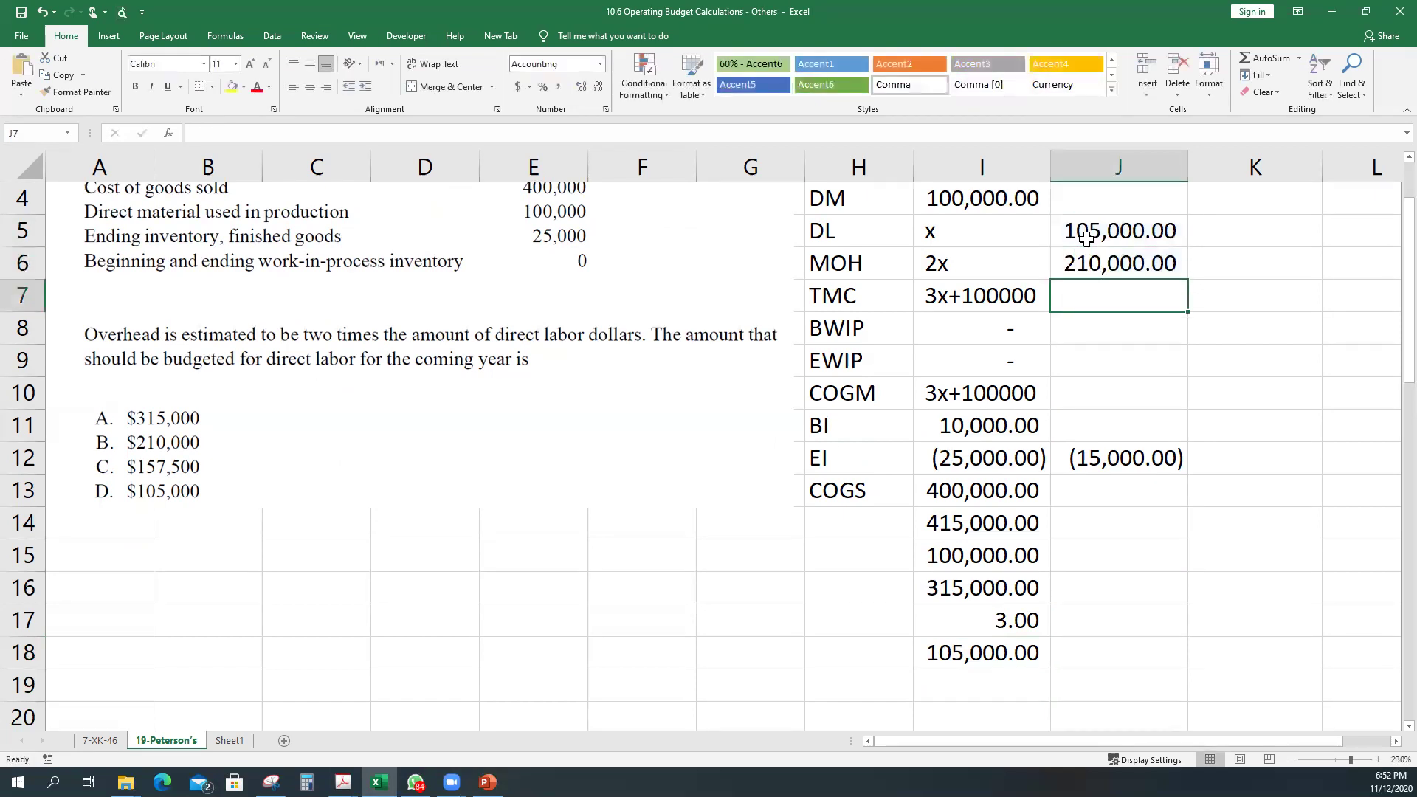
Copy the direct material amount from I4 into J4 of the DM row.
{"action": "key", "text": "Up"}
{"action": "key", "text": "Up"}
{"action": "key", "text": "Up"}
{"action": "key", "text": "Left"}
{"action": "key", "text": "ctrl+c"}
{"action": "key", "text": "Right"}
{"action": "key", "text": "Return"}
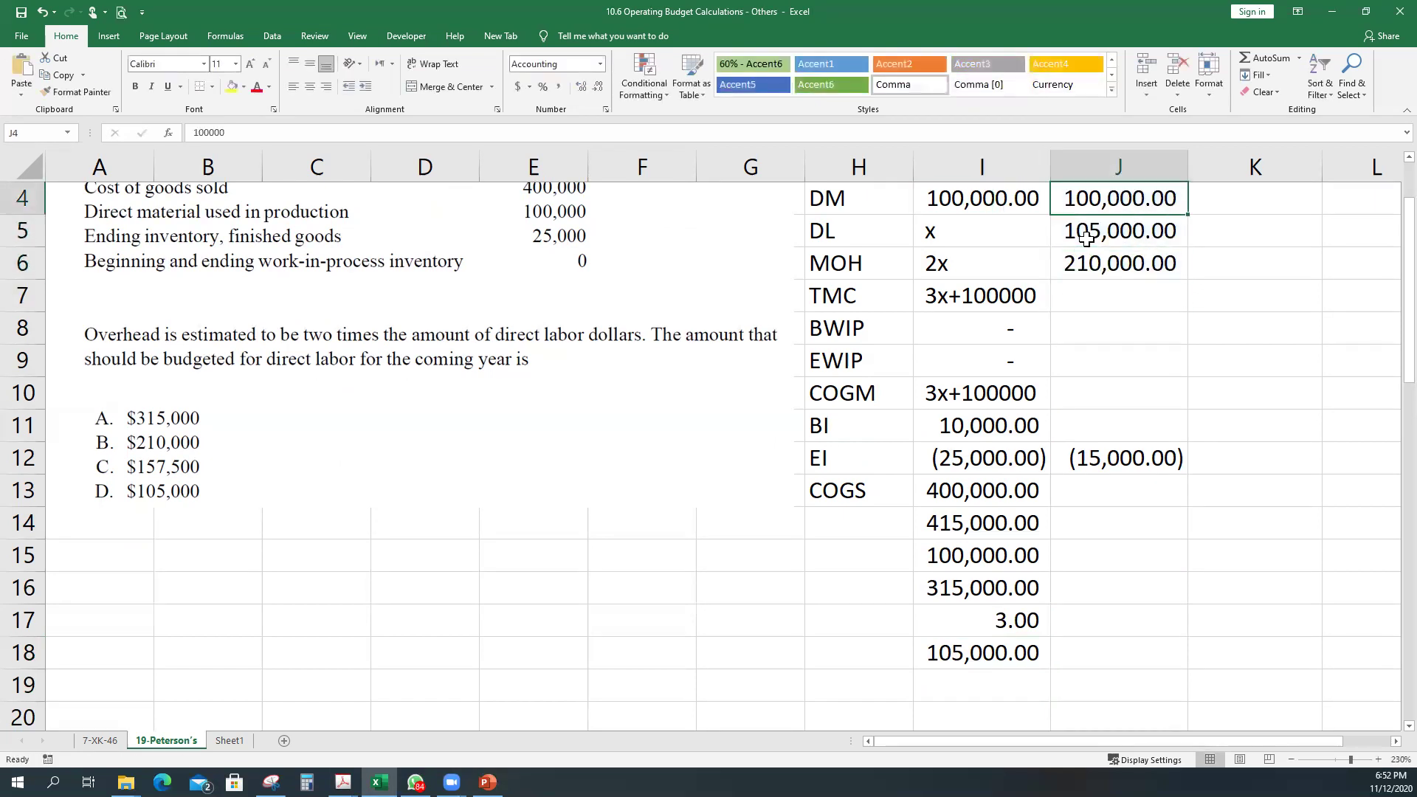
Total the three manufacturing costs in J7 with a SUM of J4:J6 and make the total bold.
{"action": "key", "text": "Down"}
{"action": "key", "text": "Down"}
{"action": "key", "text": "Down"}
{"action": "key", "text": "alt+equal"}
{"action": "key", "text": "Return"}
{"action": "key", "text": "Up"}
{"action": "key", "text": "ctrl+b"}
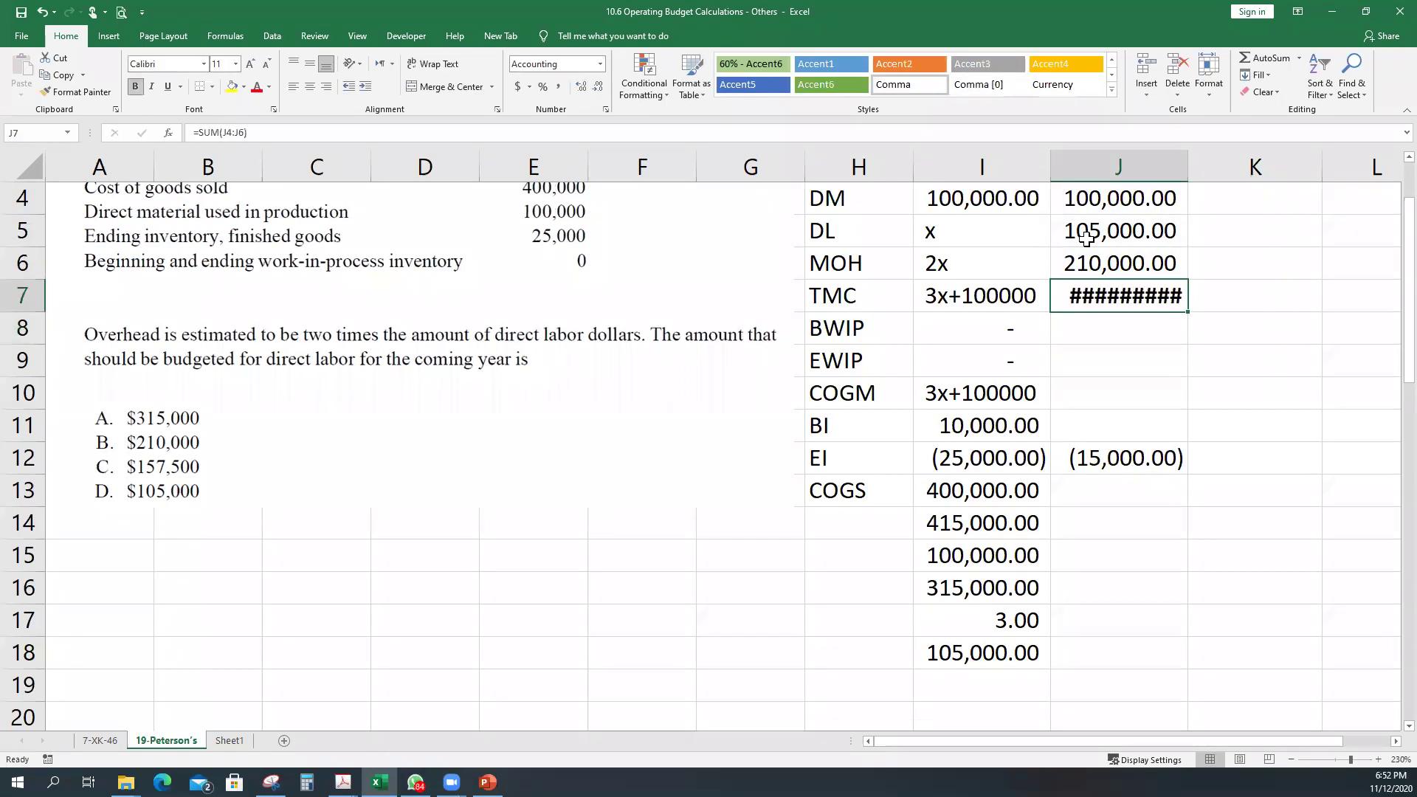
Fill the direct labor results in J5 and I18 with yellow and autofit the width of column J.
{"action": "key", "text": "Up"}
{"action": "key", "text": "Up"}
{"action": "left_click", "coordinate": [243, 86]}
{"action": "left_click", "coordinate": [275, 198]}
{"action": "left_click", "coordinate": [952, 653]}
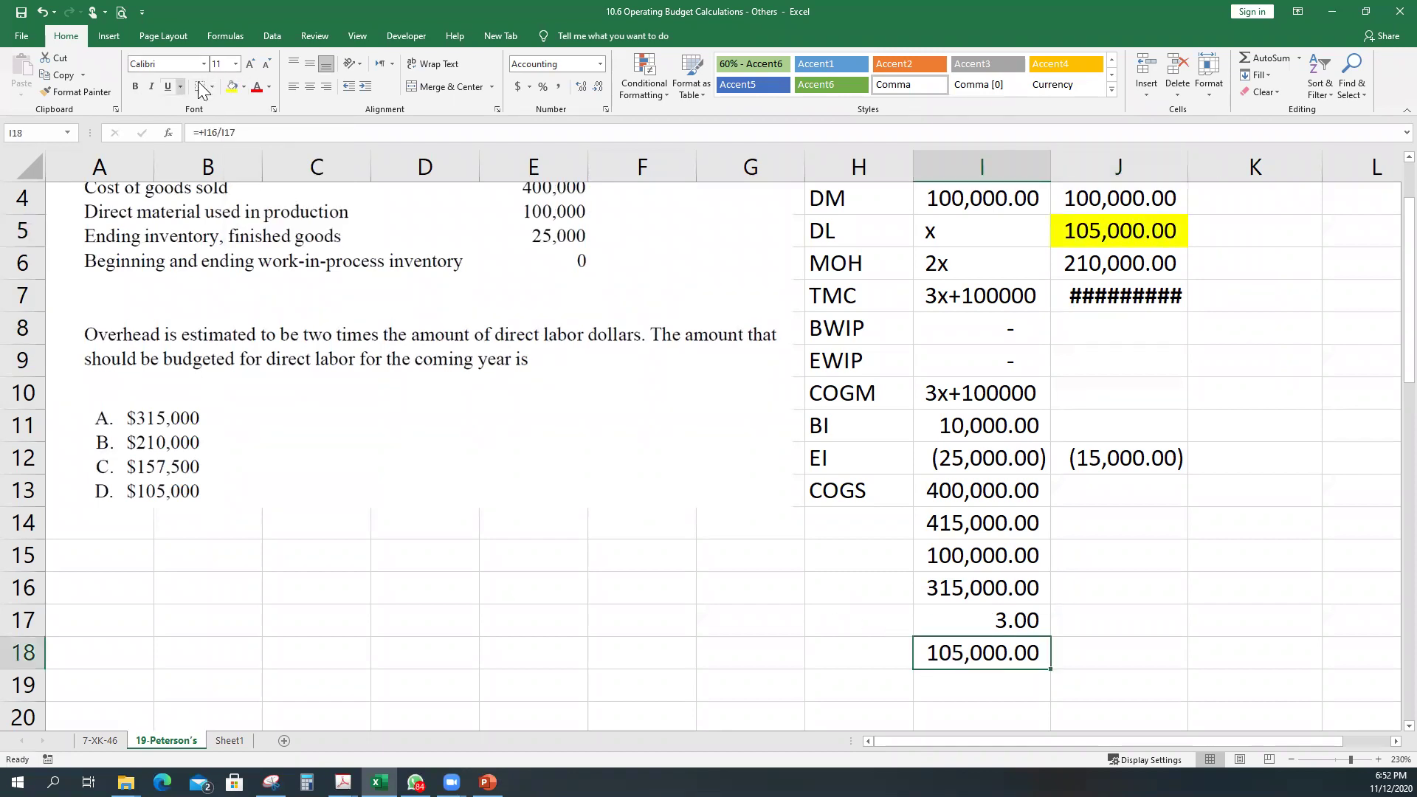
{"action": "left_click", "coordinate": [232, 87]}
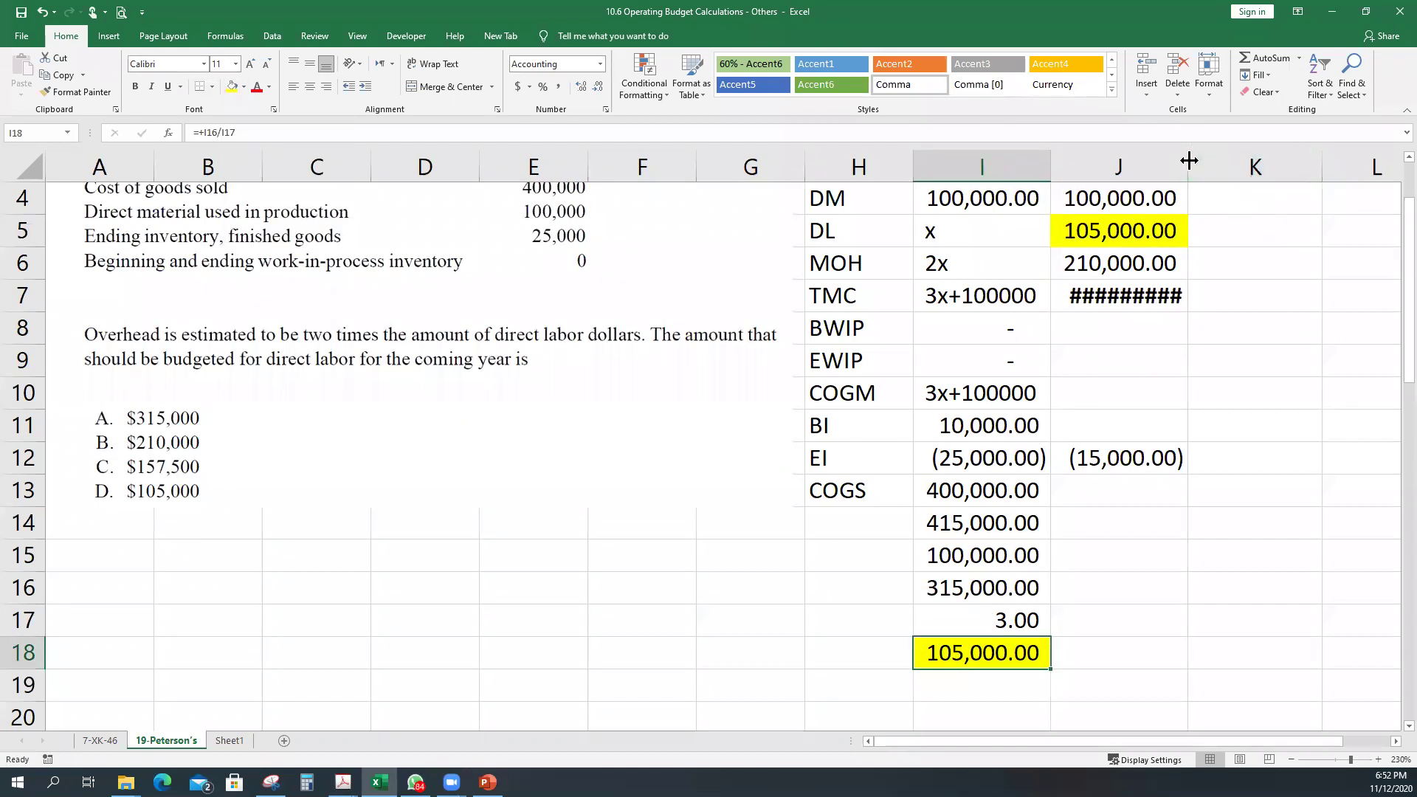
{"action": "double_click", "coordinate": [1188, 160]}
{"action": "left_click", "coordinate": [1118, 264]}
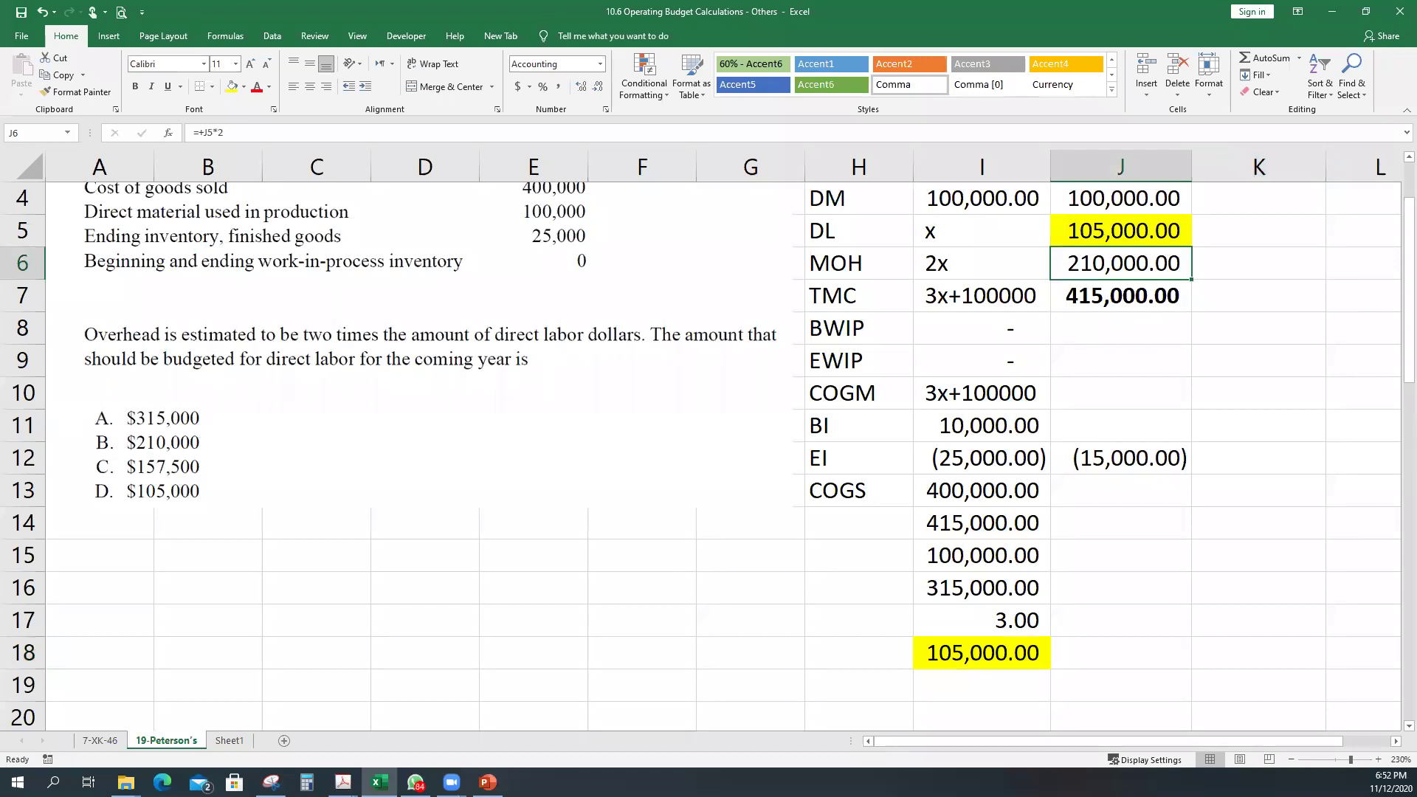
Switch to the 10.6 Operating Budget Calculations - Others PDF in Adobe Acrobat and look through questions 20 to 22.
{"action": "scroll", "coordinate": [1081, 406], "scroll_direction": "up", "scroll_amount": 1}
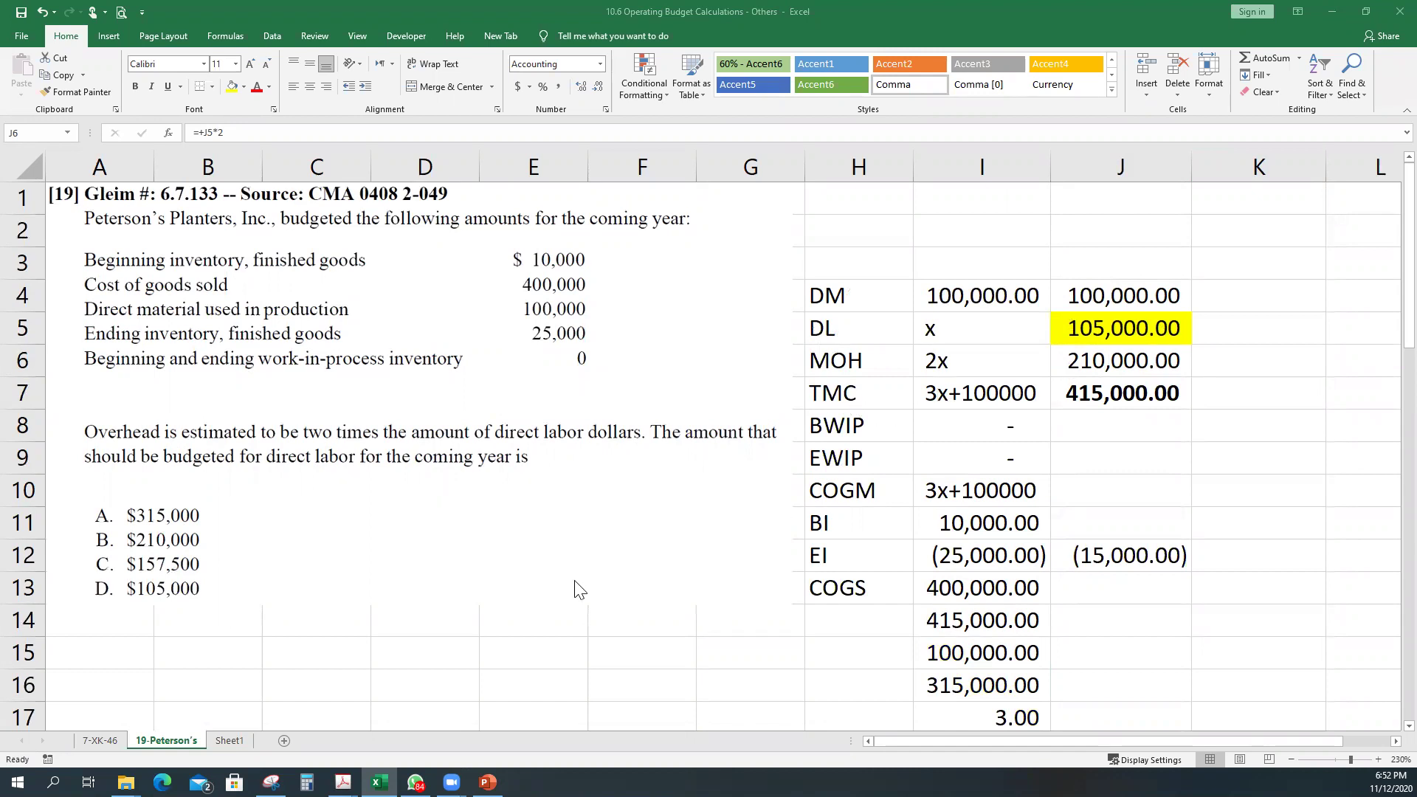
{"action": "mouse_move", "coordinate": [415, 782]}
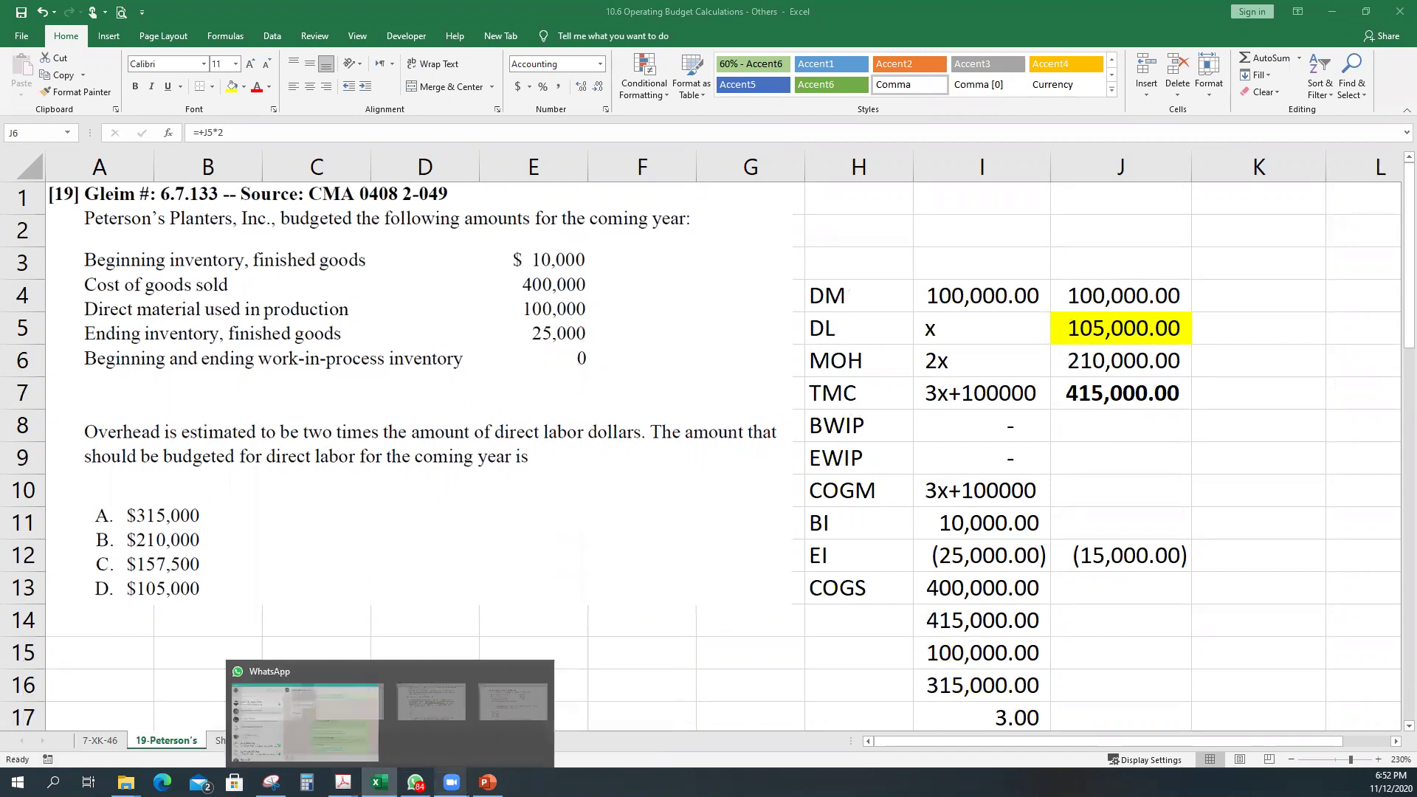
{"action": "mouse_move", "coordinate": [342, 782]}
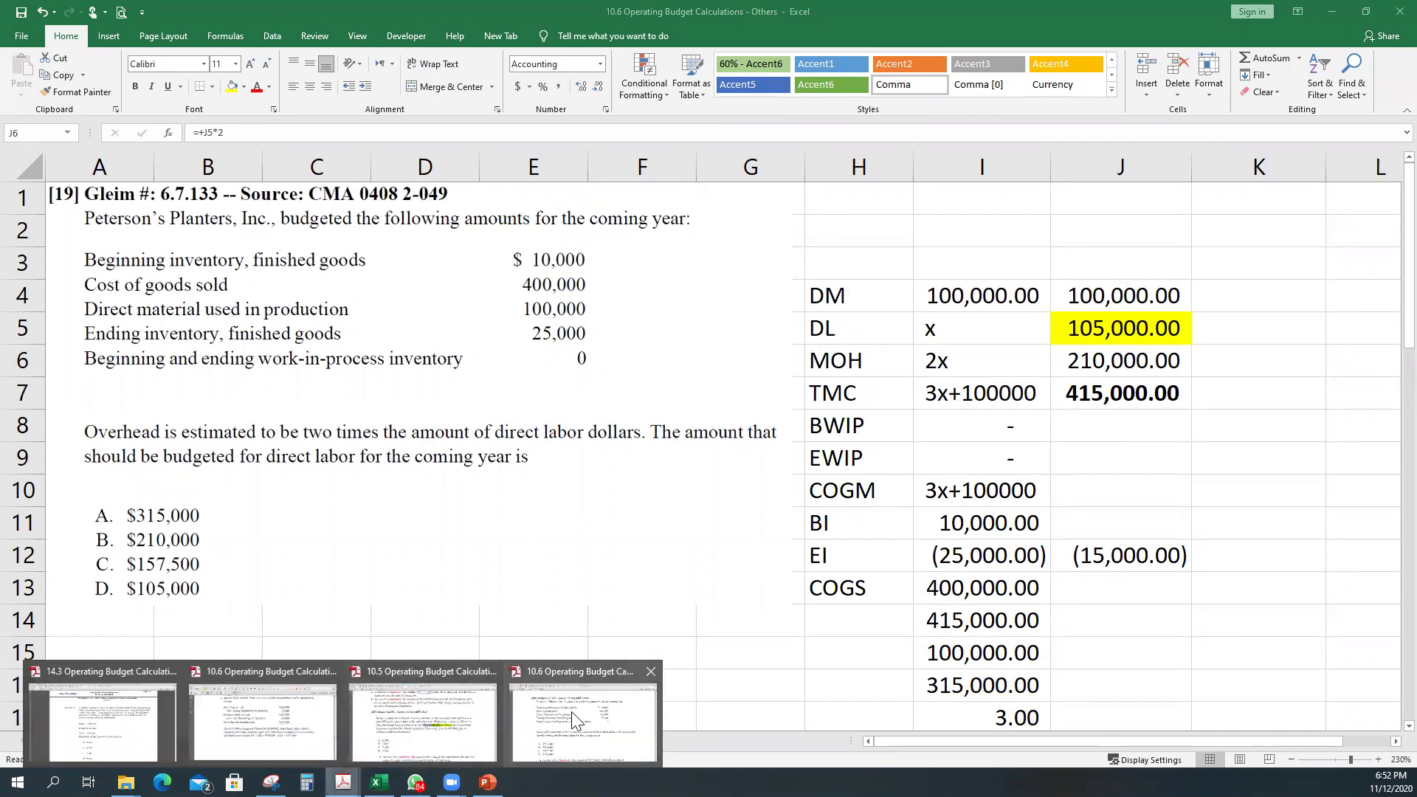
{"action": "left_click", "coordinate": [571, 711]}
{"action": "scroll", "coordinate": [557, 516], "scroll_direction": "down", "scroll_amount": 3}
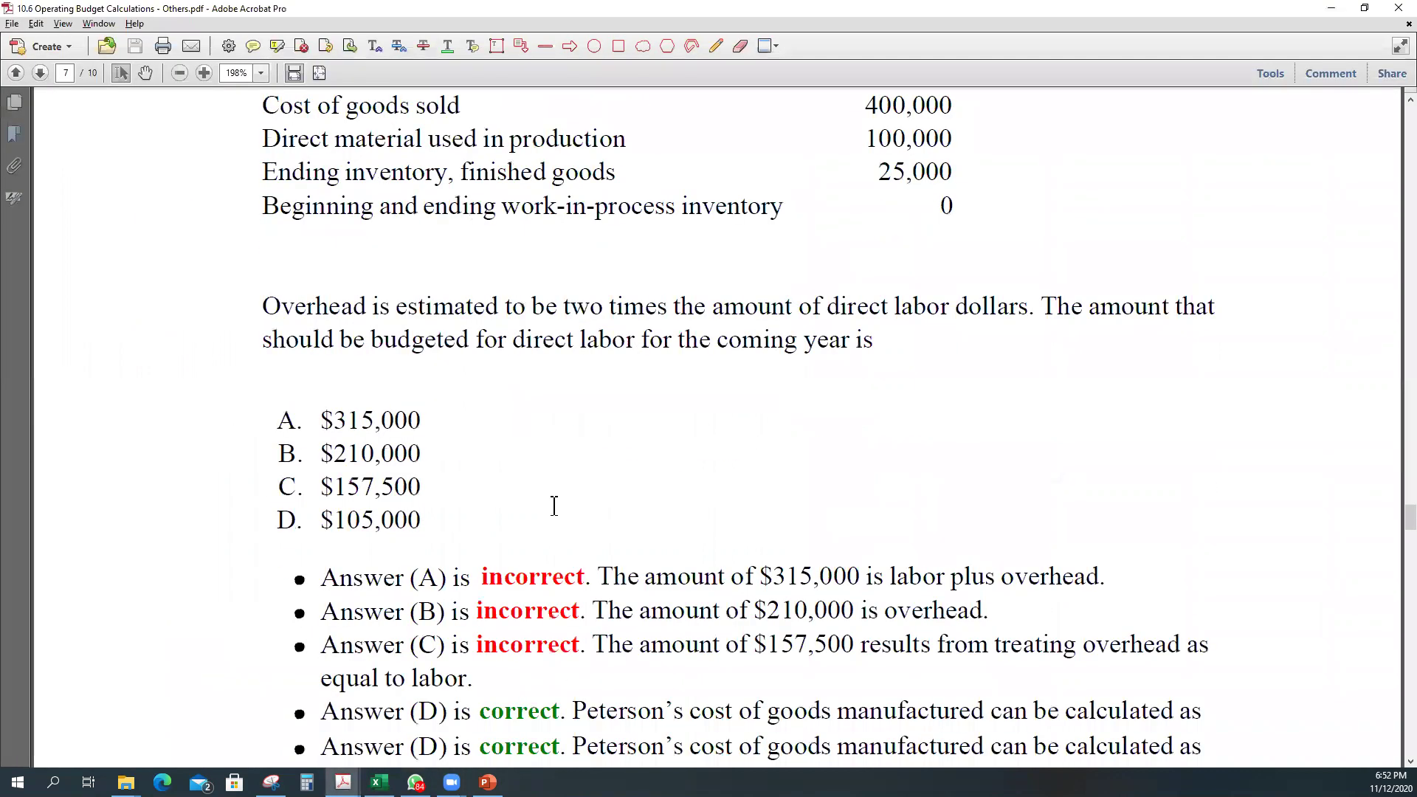
{"action": "scroll", "coordinate": [554, 506], "scroll_direction": "down", "scroll_amount": 15}
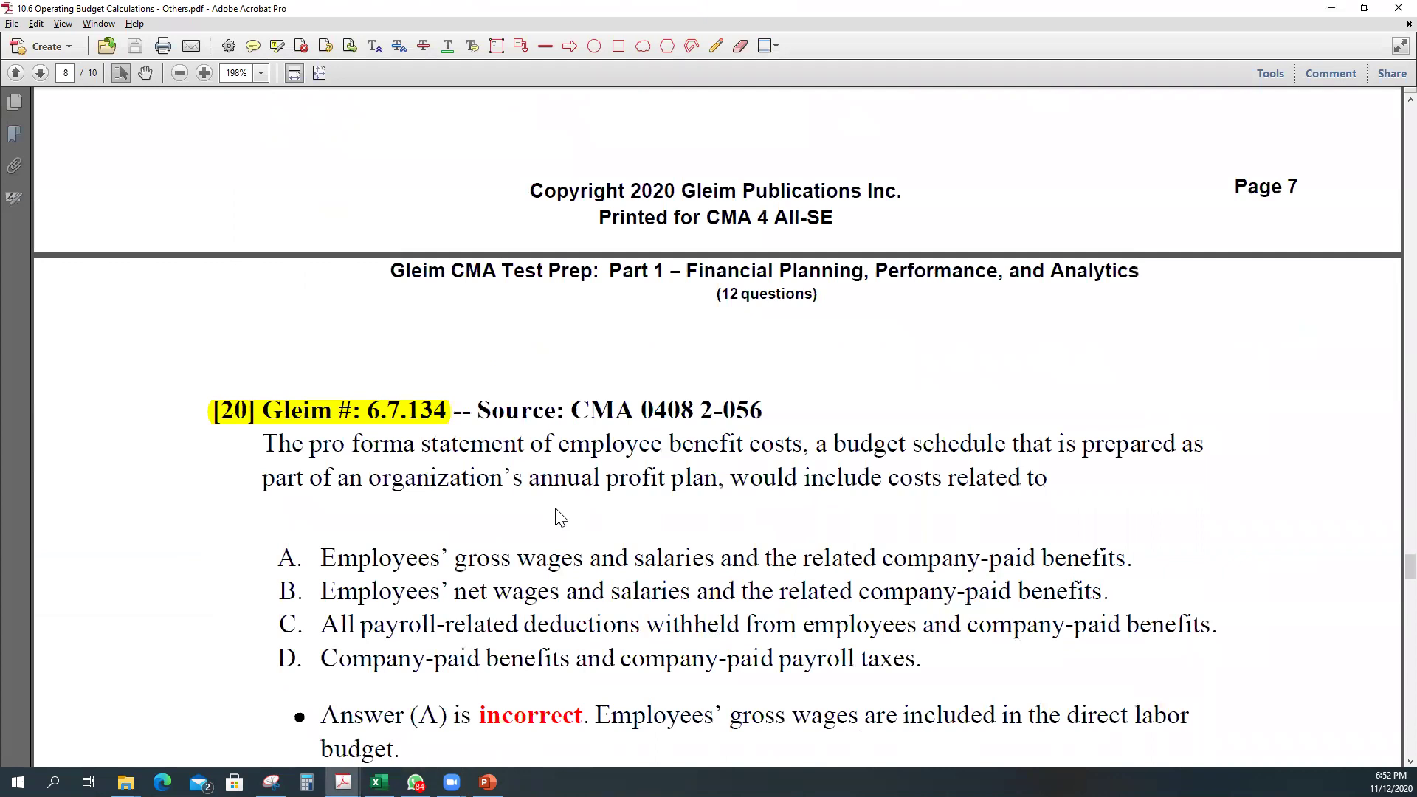
{"action": "scroll", "coordinate": [557, 509], "scroll_direction": "down", "scroll_amount": 5}
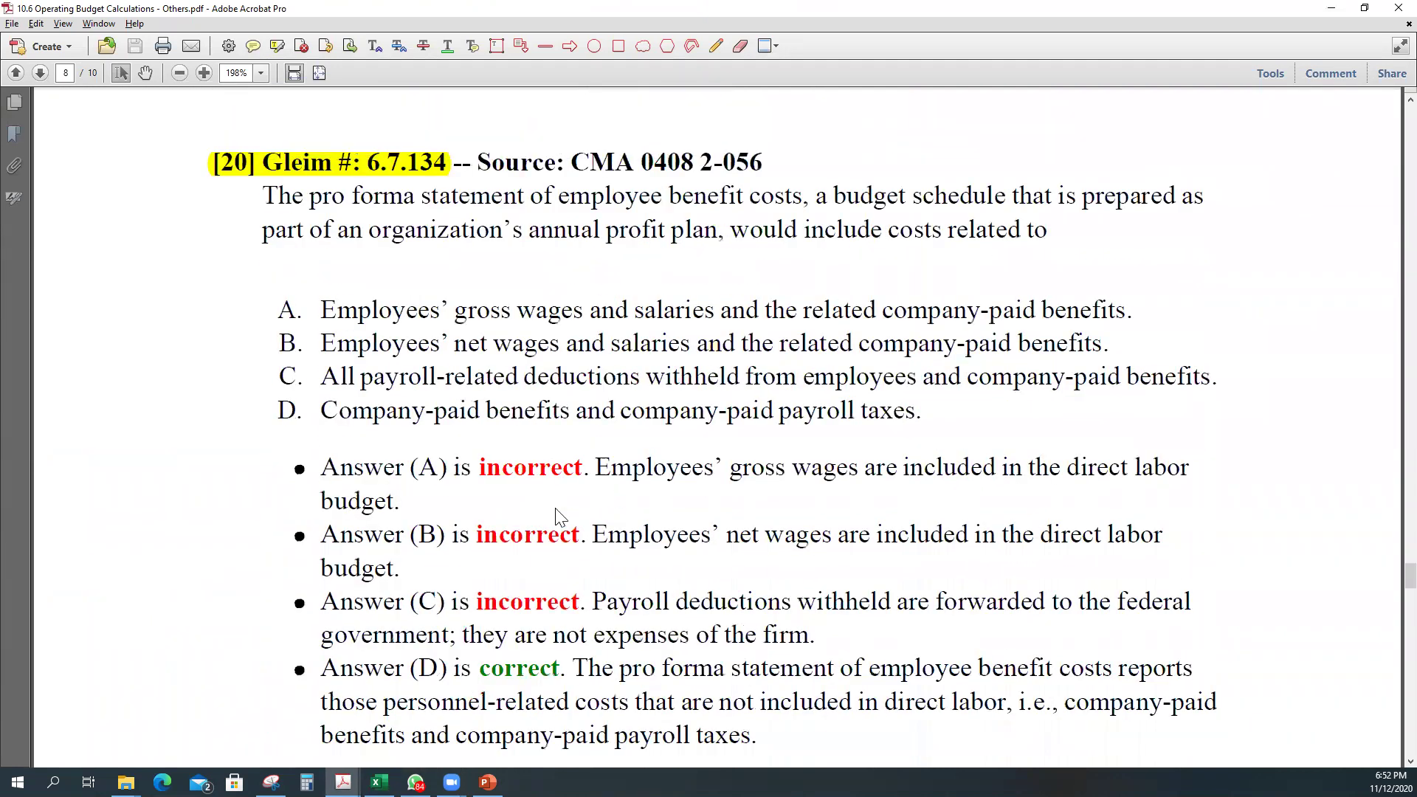
{"action": "left_click", "coordinate": [359, 201]}
{"action": "scroll", "coordinate": [422, 353], "scroll_direction": "down", "scroll_amount": 8}
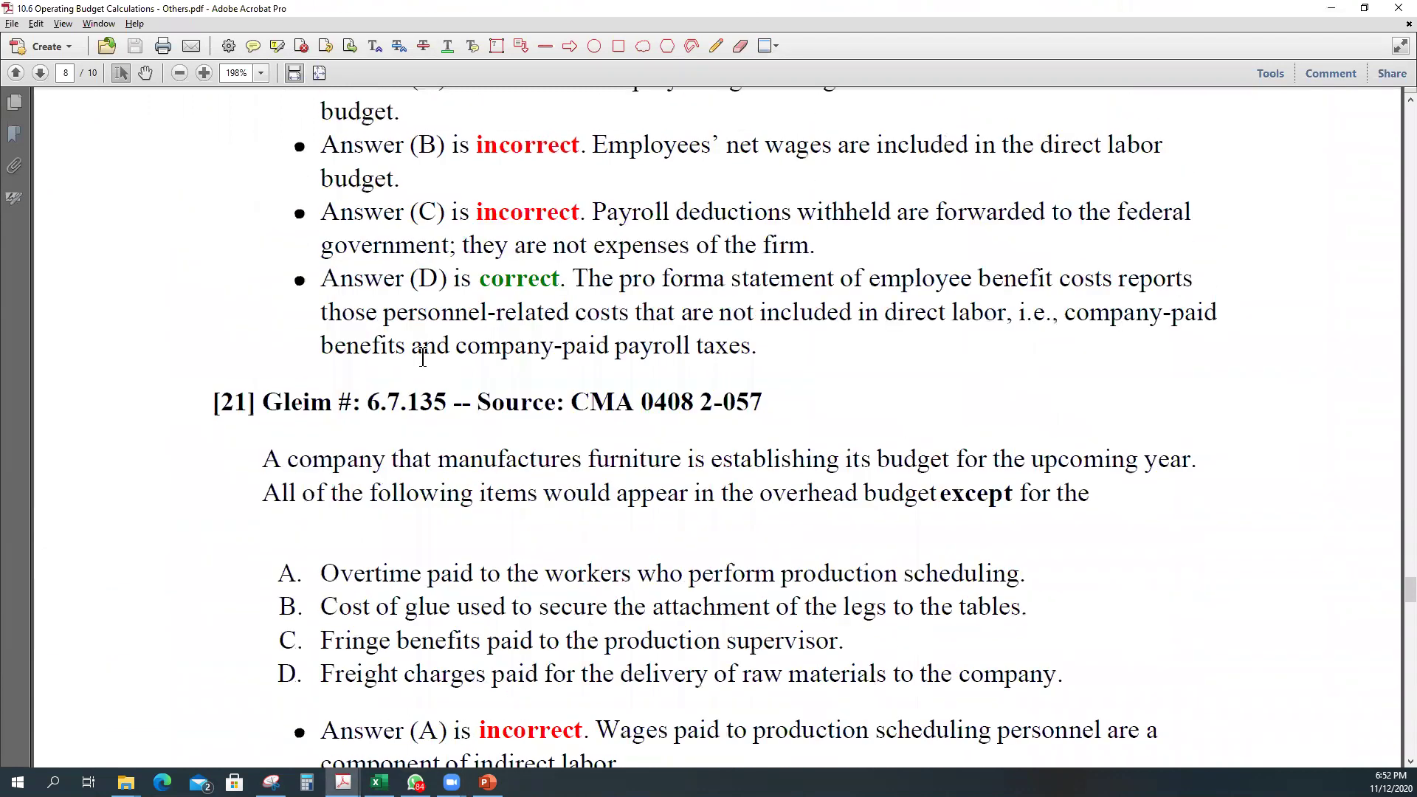
{"action": "scroll", "coordinate": [422, 358], "scroll_direction": "down", "scroll_amount": 2}
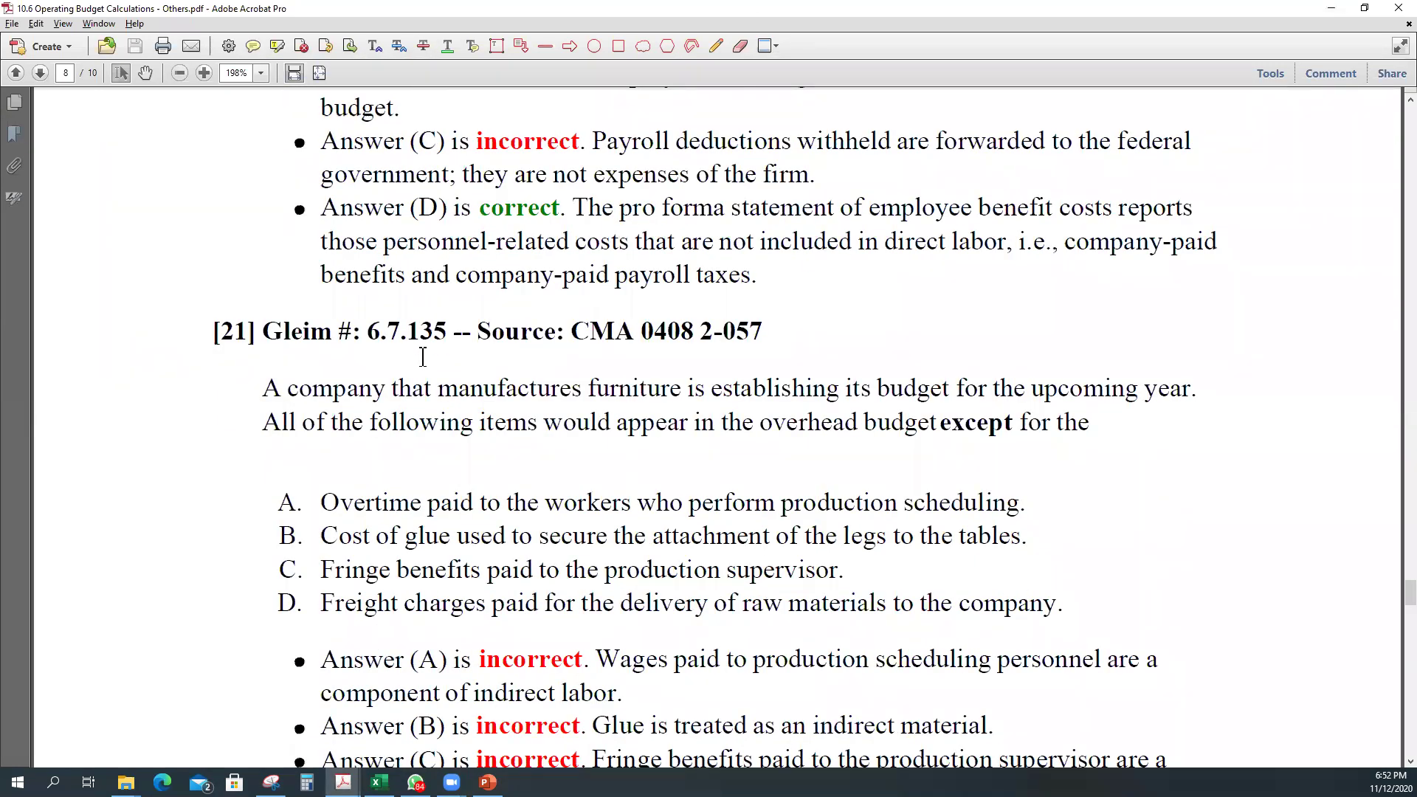
{"action": "left_click_drag", "start_coordinate": [266, 387], "coordinate": [1073, 428]}
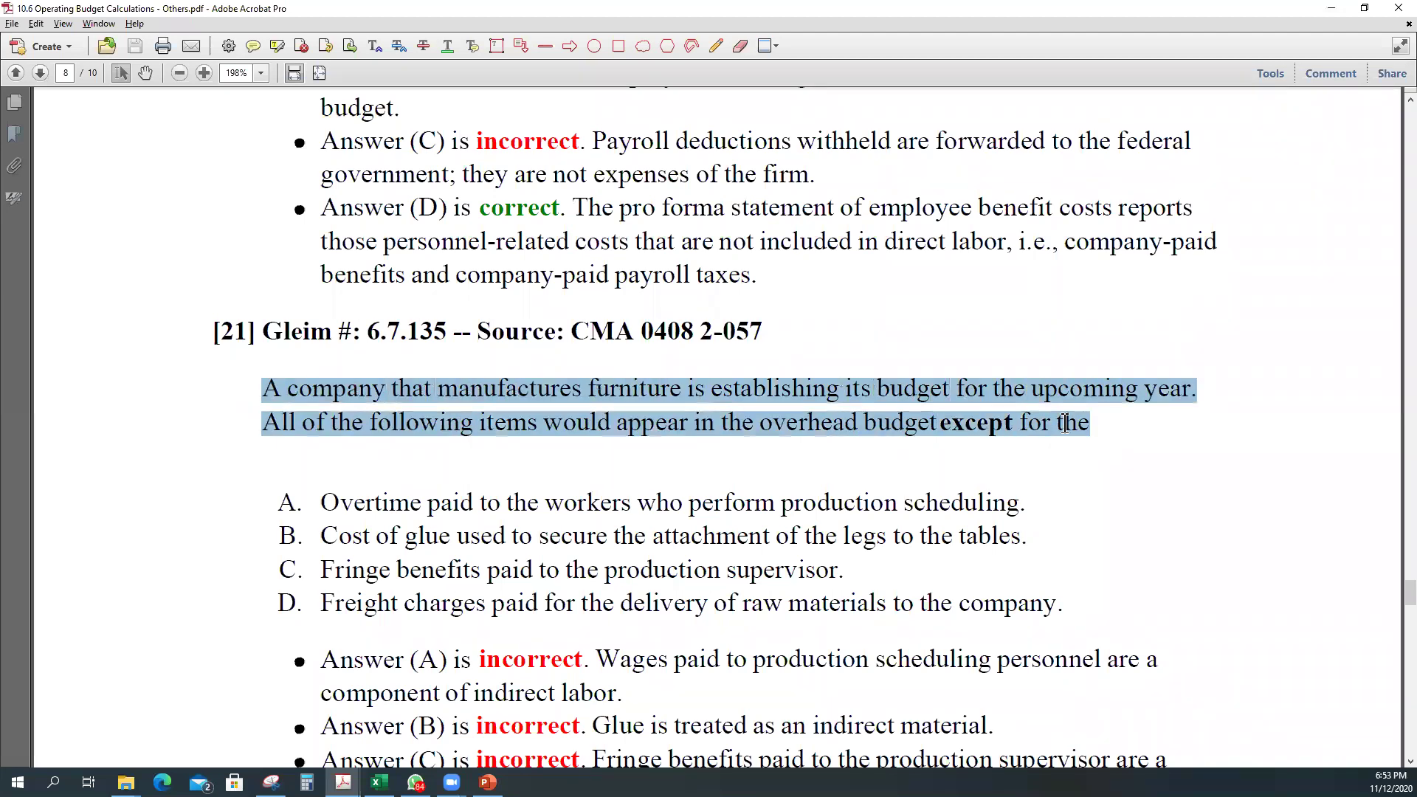
{"action": "left_click", "coordinate": [861, 427]}
{"action": "scroll", "coordinate": [316, 394], "scroll_direction": "down", "scroll_amount": 20}
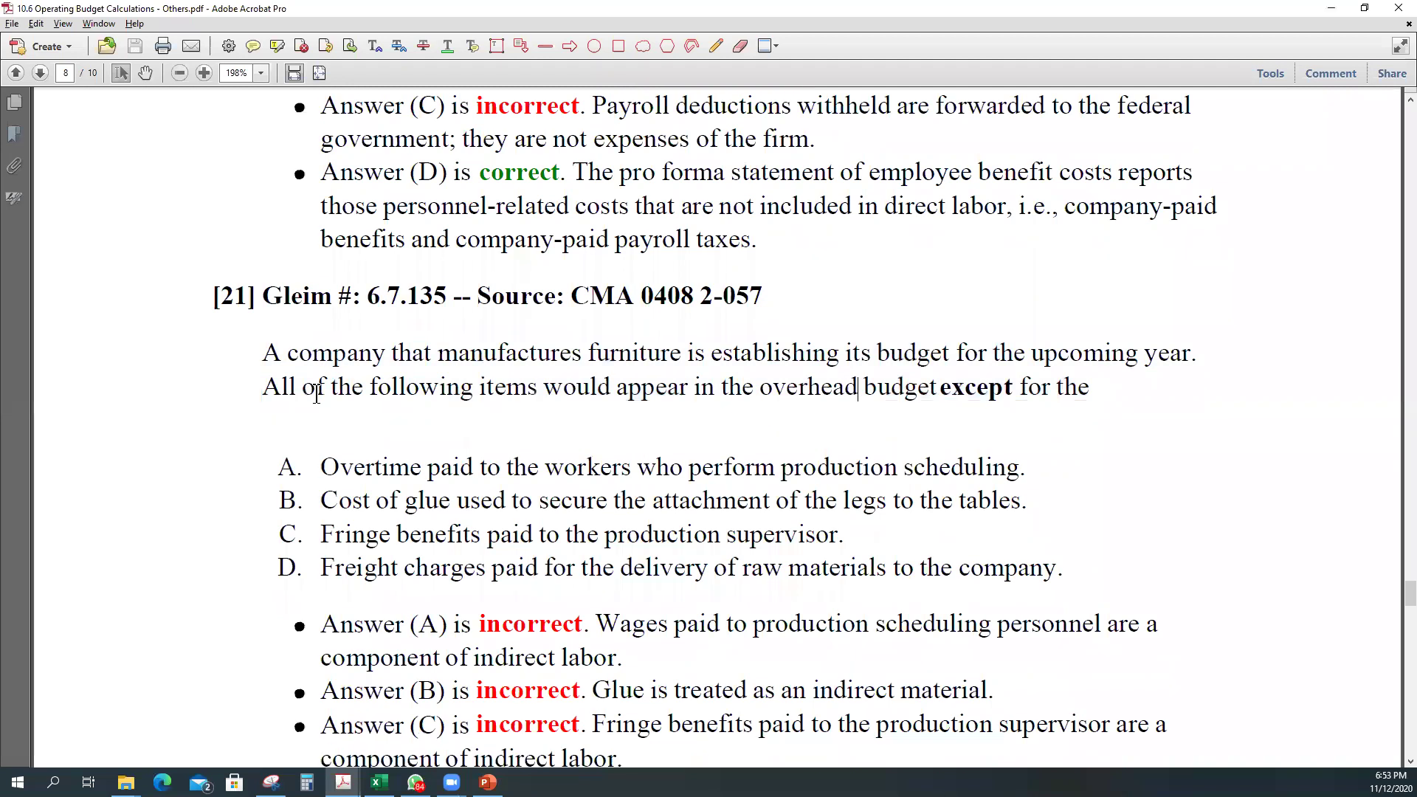
{"action": "scroll", "coordinate": [315, 395], "scroll_direction": "down", "scroll_amount": 1}
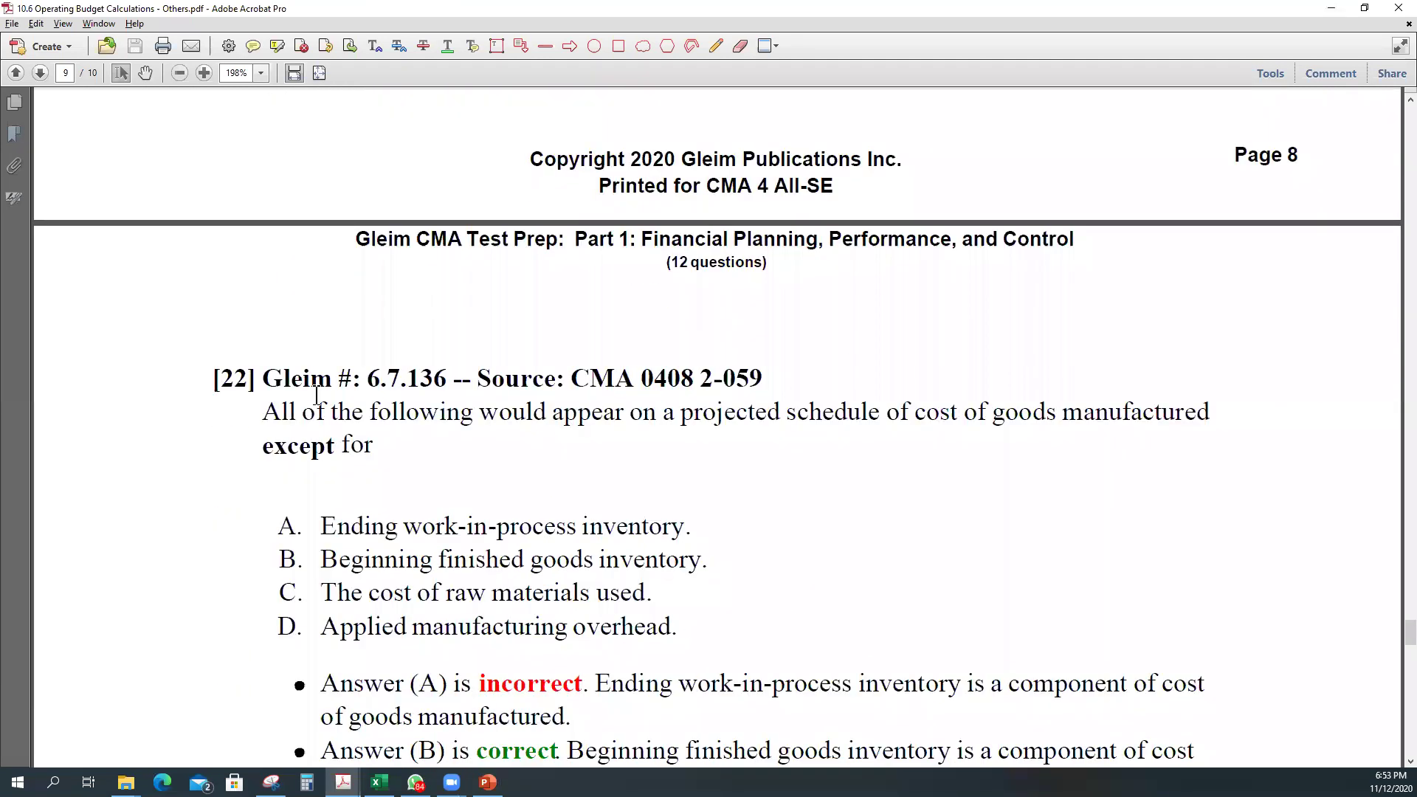
{"action": "scroll", "coordinate": [316, 394], "scroll_direction": "down", "scroll_amount": 3}
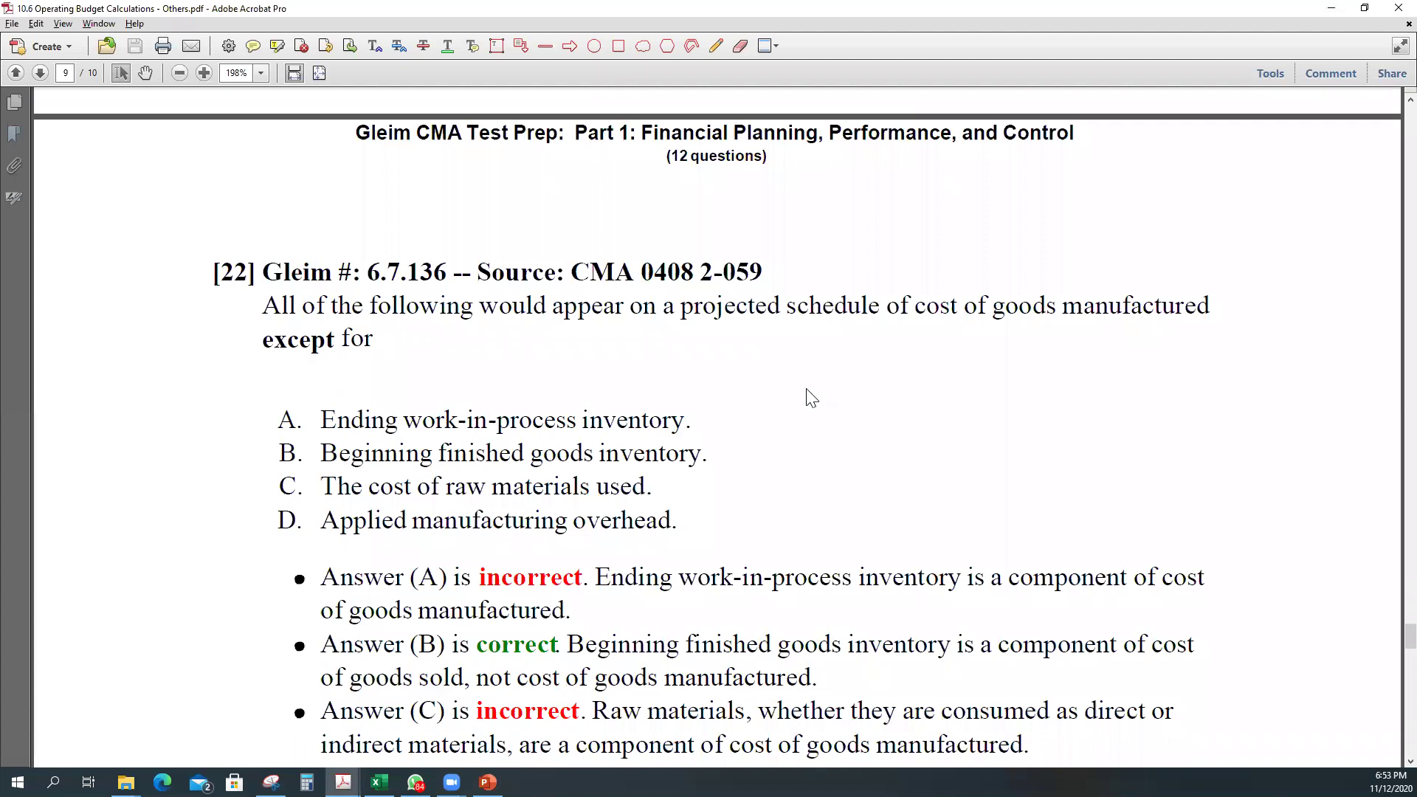
{"action": "scroll", "coordinate": [466, 317], "scroll_direction": "down", "scroll_amount": 20}
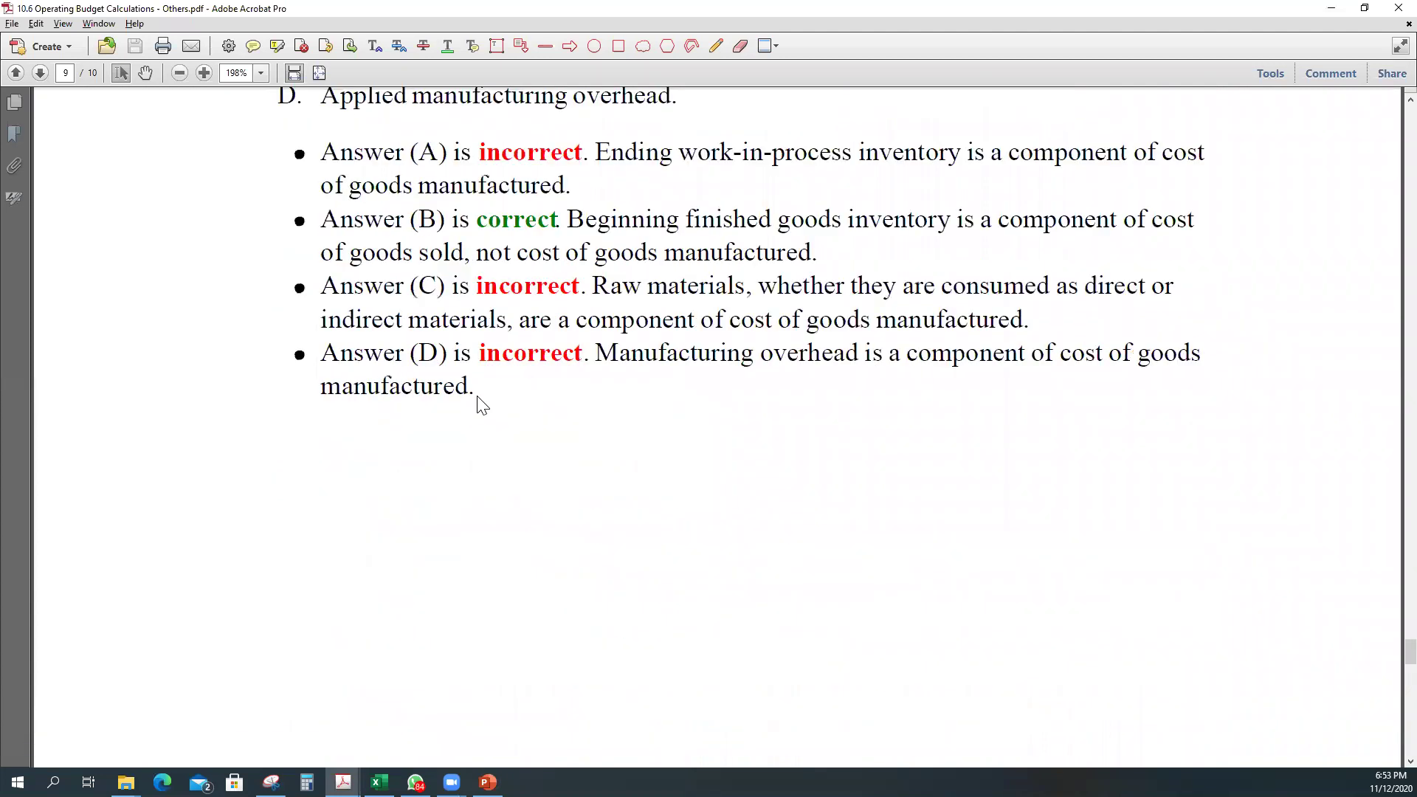
Read question 23 on Tut Company's selling and administrative costs, including its cost table and sales price cut assumptions.
{"action": "scroll", "coordinate": [476, 393], "scroll_direction": "down", "scroll_amount": 5}
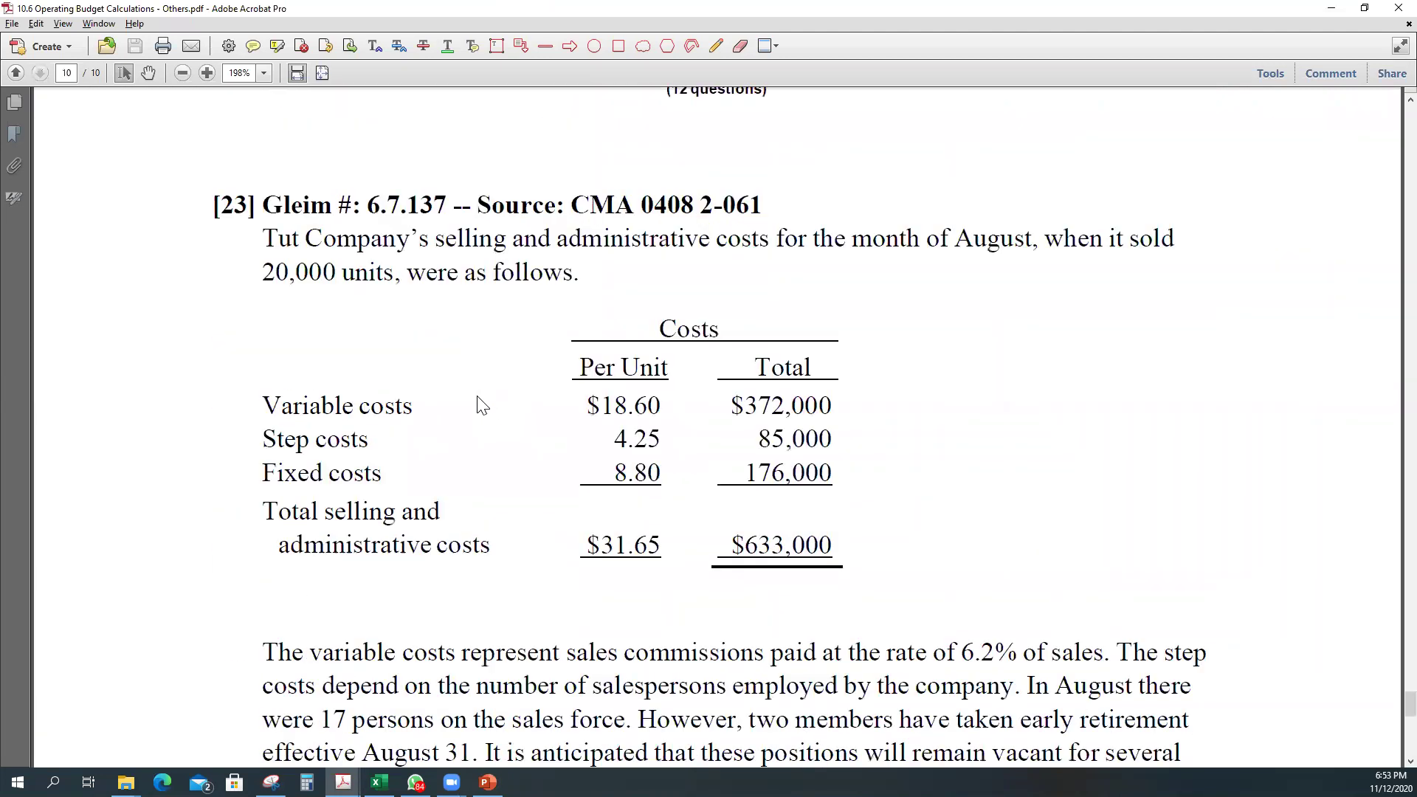
{"action": "scroll", "coordinate": [476, 393], "scroll_direction": "down", "scroll_amount": 3}
{"action": "scroll", "coordinate": [544, 402], "scroll_direction": "up", "scroll_amount": 4}
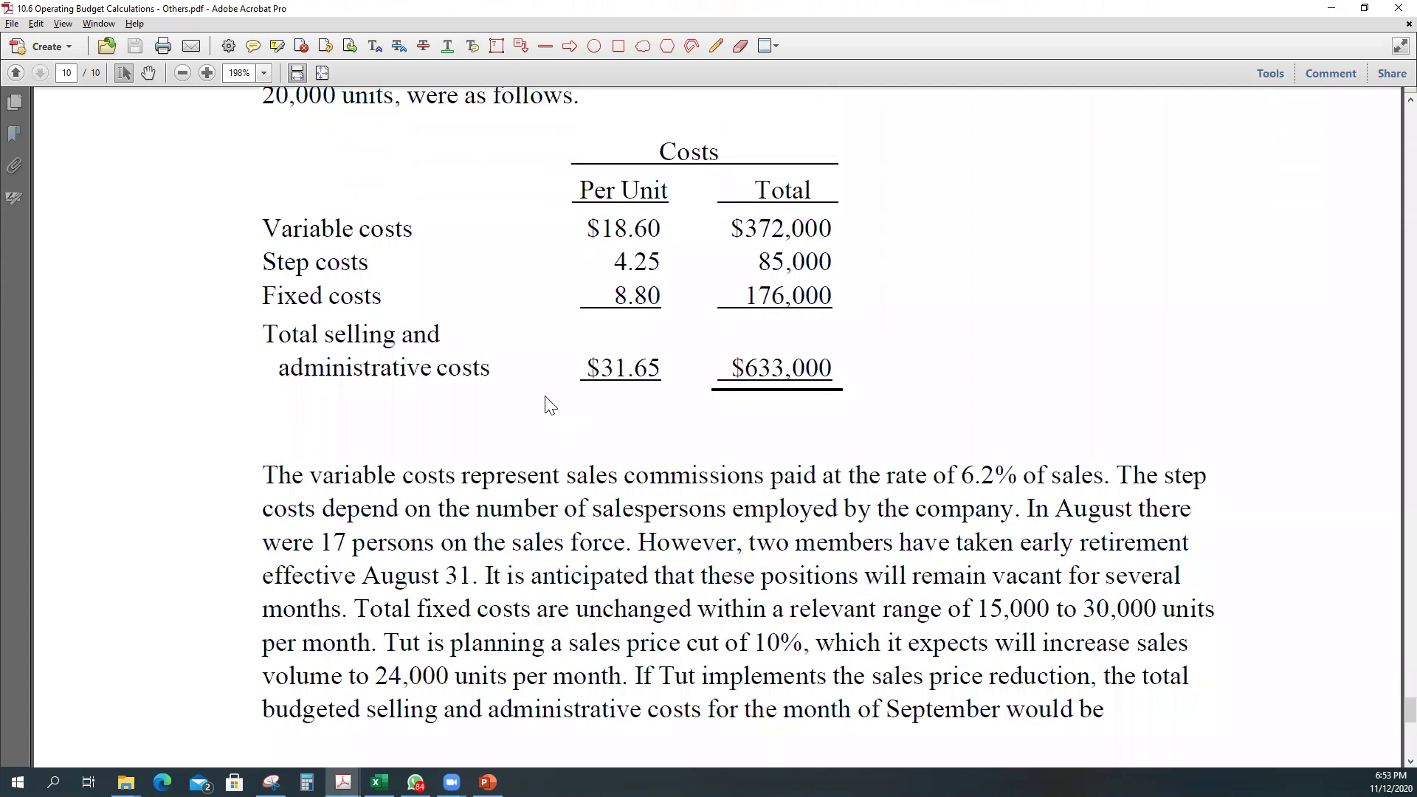
{"action": "scroll", "coordinate": [546, 404], "scroll_direction": "down", "scroll_amount": 2}
{"action": "scroll", "coordinate": [546, 405], "scroll_direction": "up", "scroll_amount": 1}
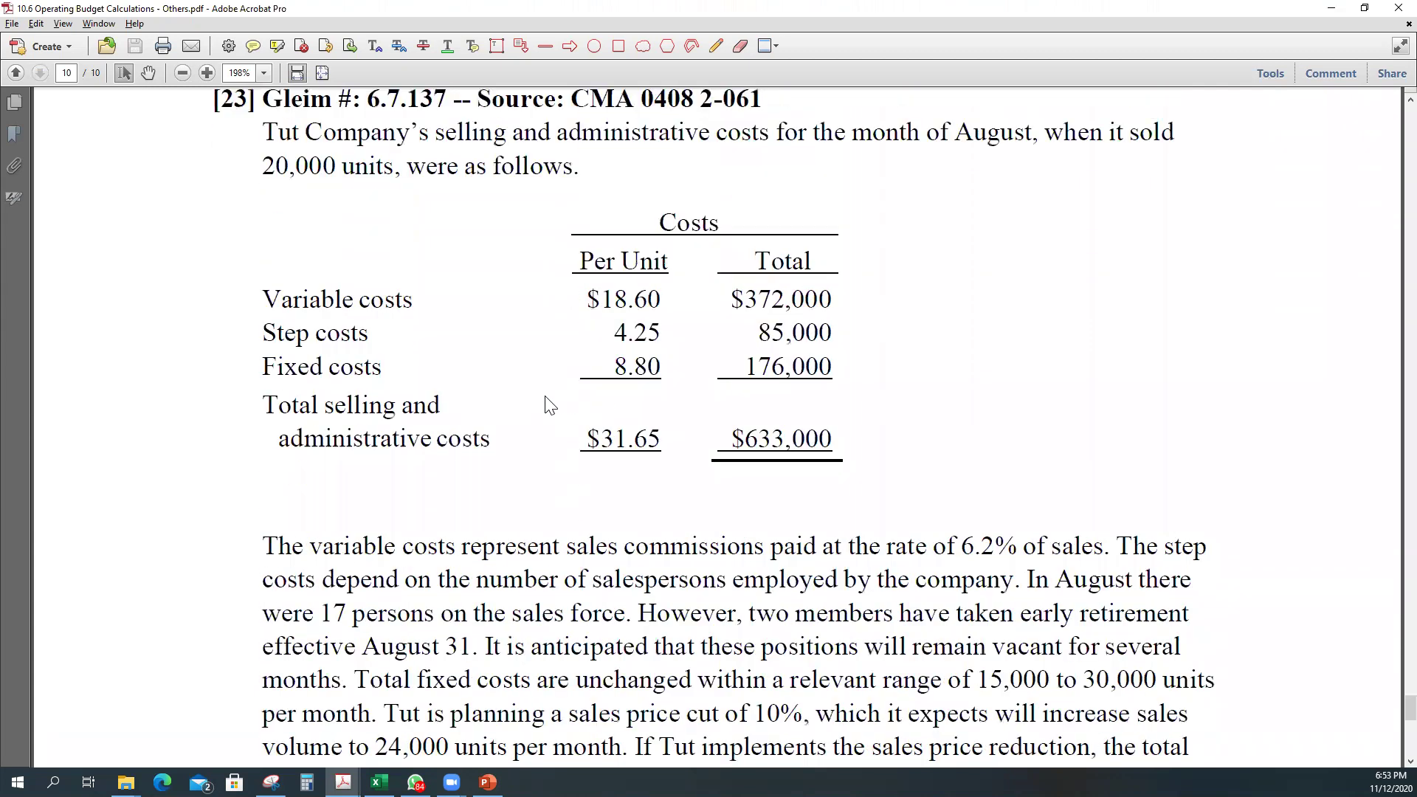
{"action": "scroll", "coordinate": [547, 406], "scroll_direction": "down", "scroll_amount": 1}
{"action": "scroll", "coordinate": [548, 406], "scroll_direction": "up", "scroll_amount": 1}
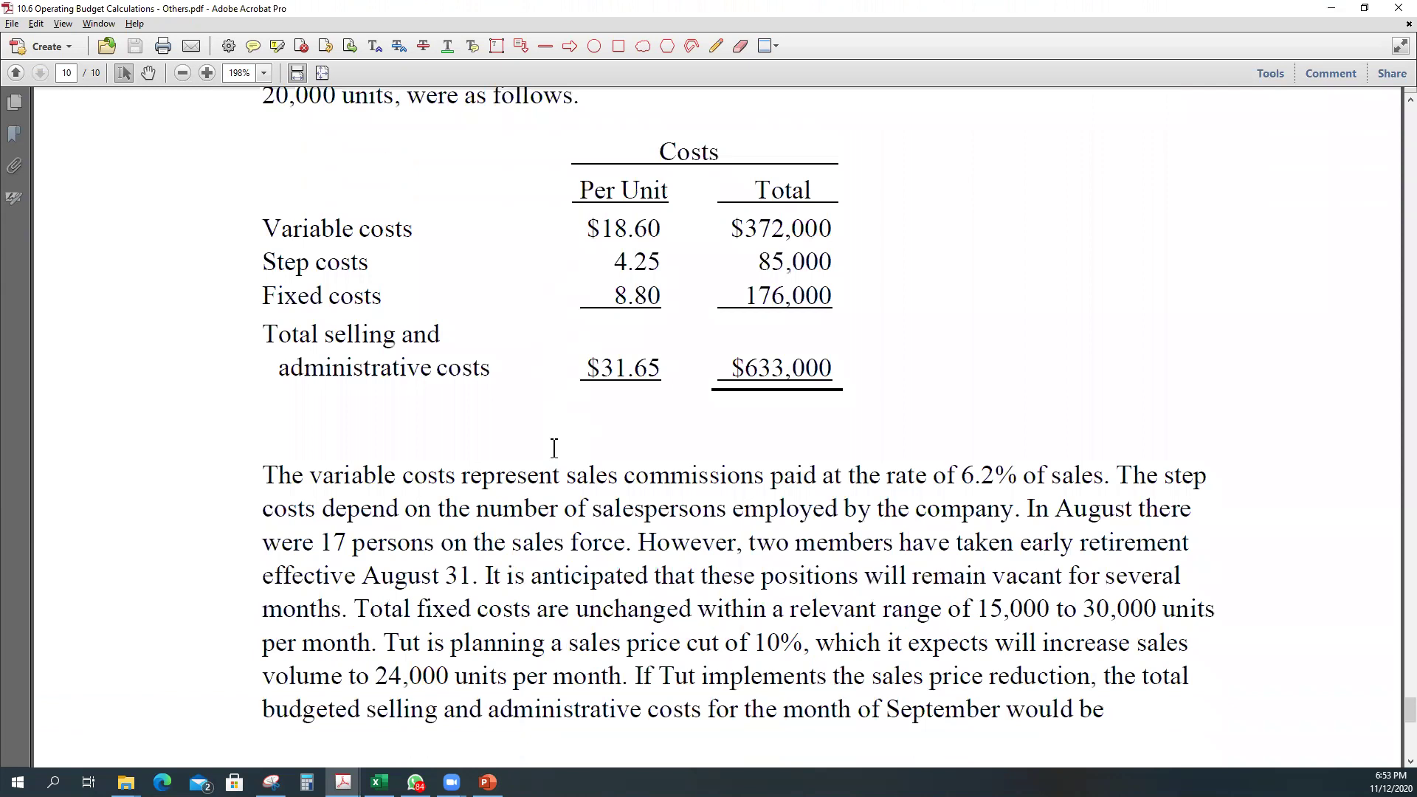
{"action": "scroll", "coordinate": [611, 531], "scroll_direction": "down", "scroll_amount": 1}
{"action": "scroll", "coordinate": [611, 532], "scroll_direction": "up", "scroll_amount": 2}
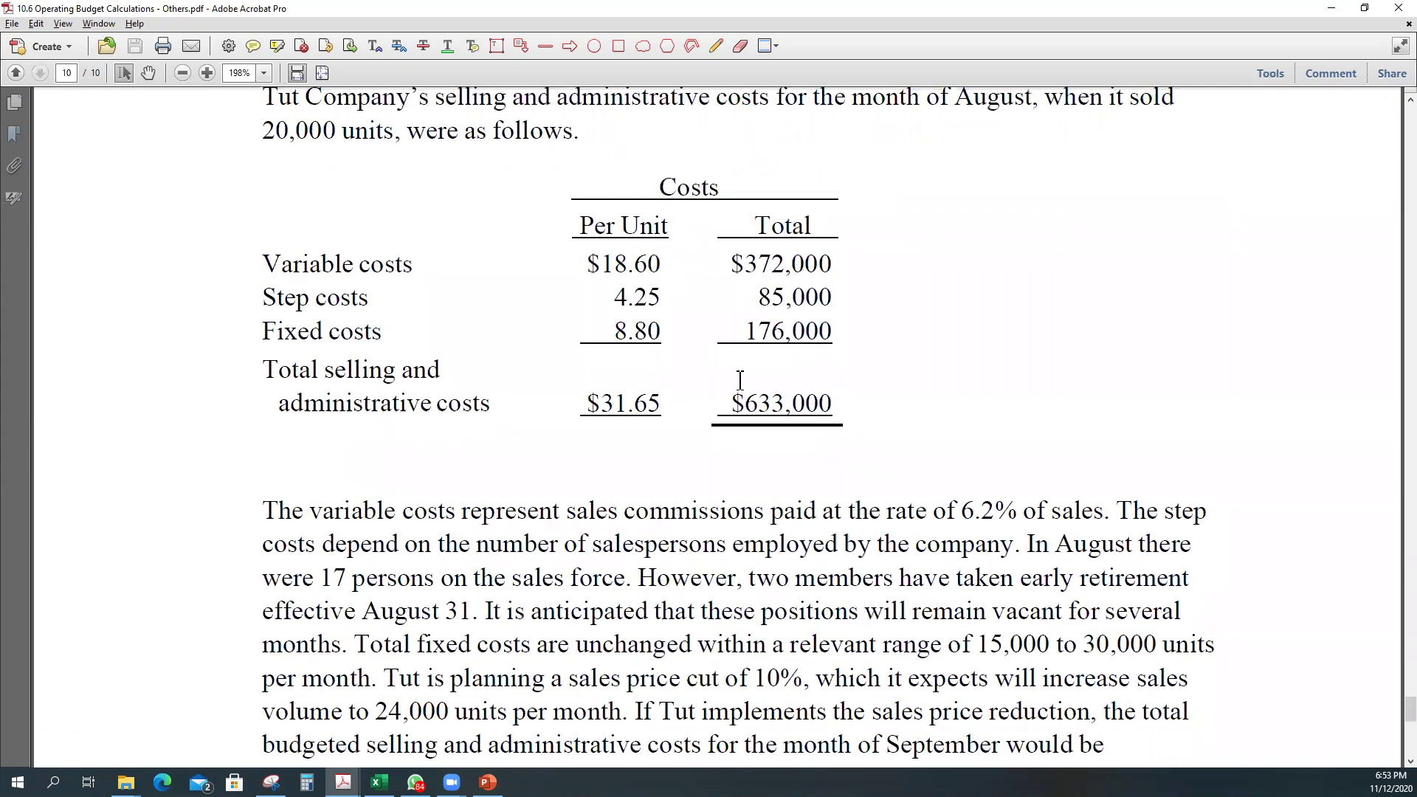
{"action": "scroll", "coordinate": [740, 380], "scroll_direction": "up", "scroll_amount": 2}
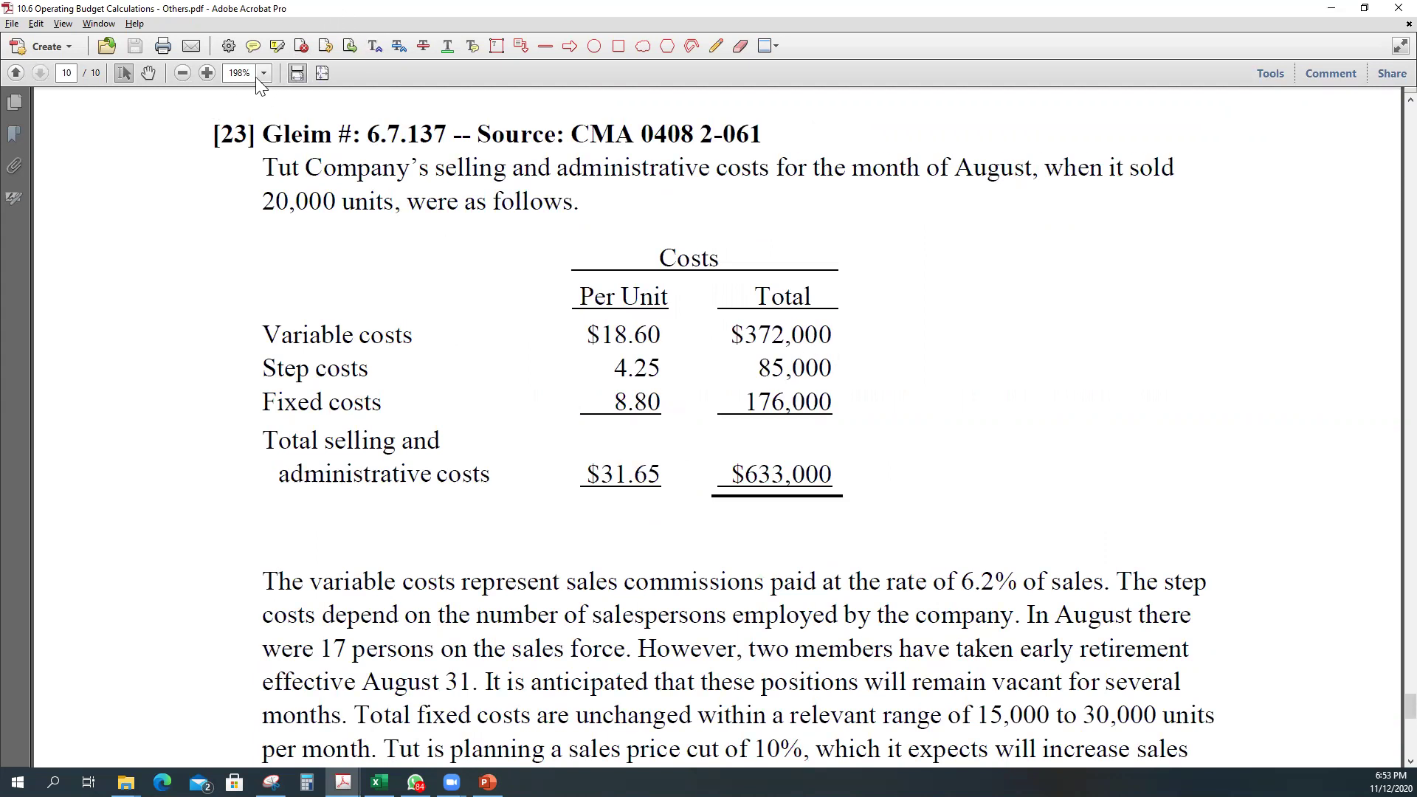
Set the PDF page zoom to 125% so that question 23 and its answer choices fit on screen.
{"action": "left_click", "coordinate": [321, 73]}
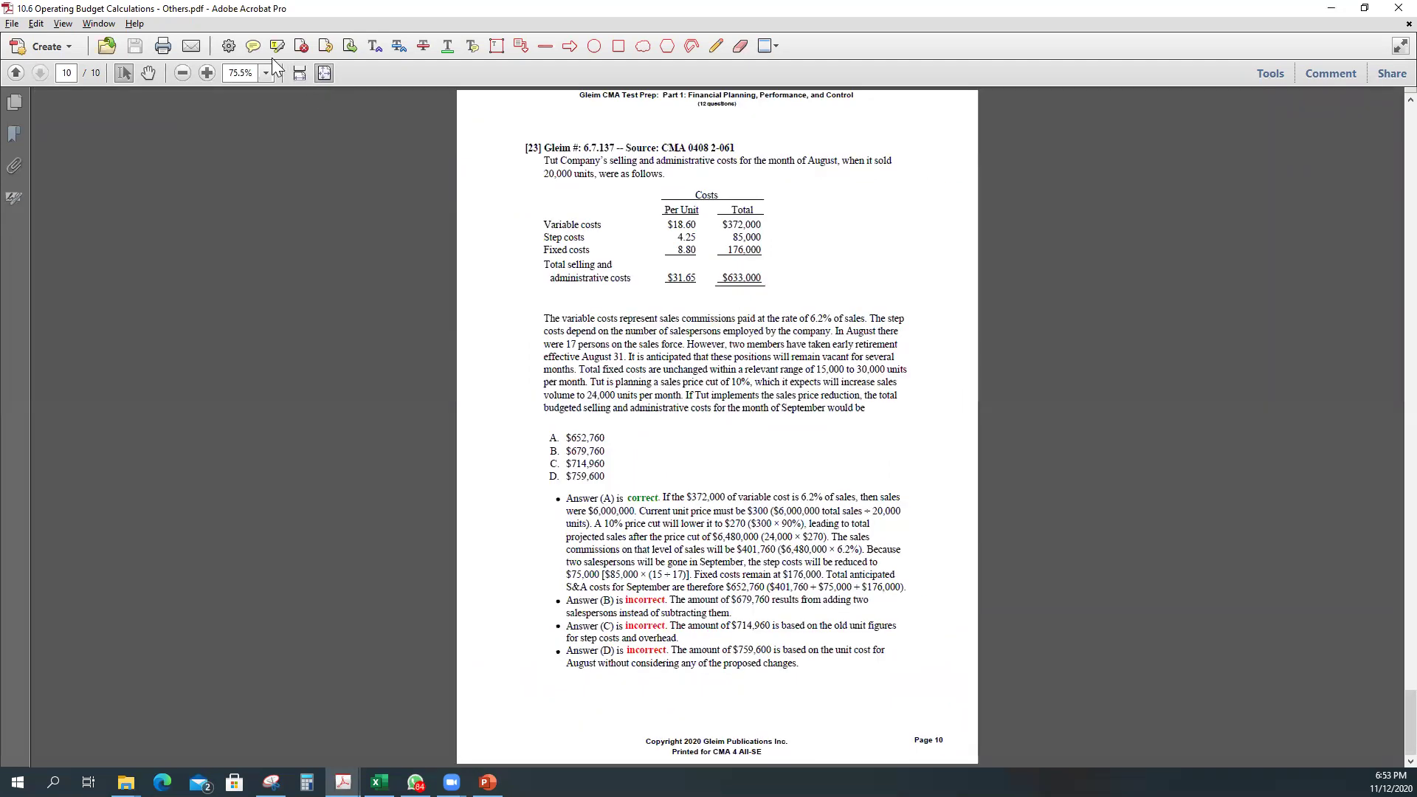
{"action": "left_click", "coordinate": [213, 74]}
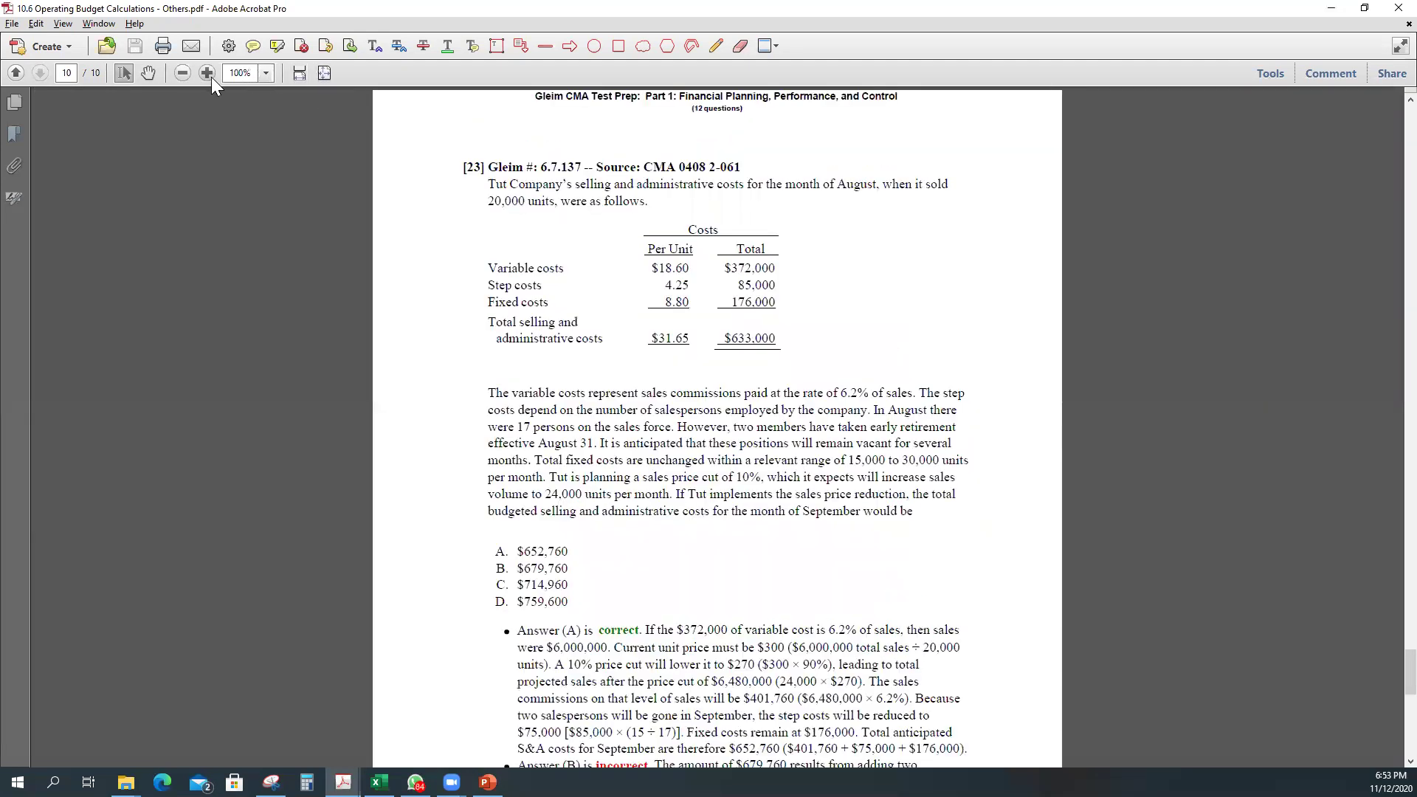
{"action": "left_click", "coordinate": [211, 76]}
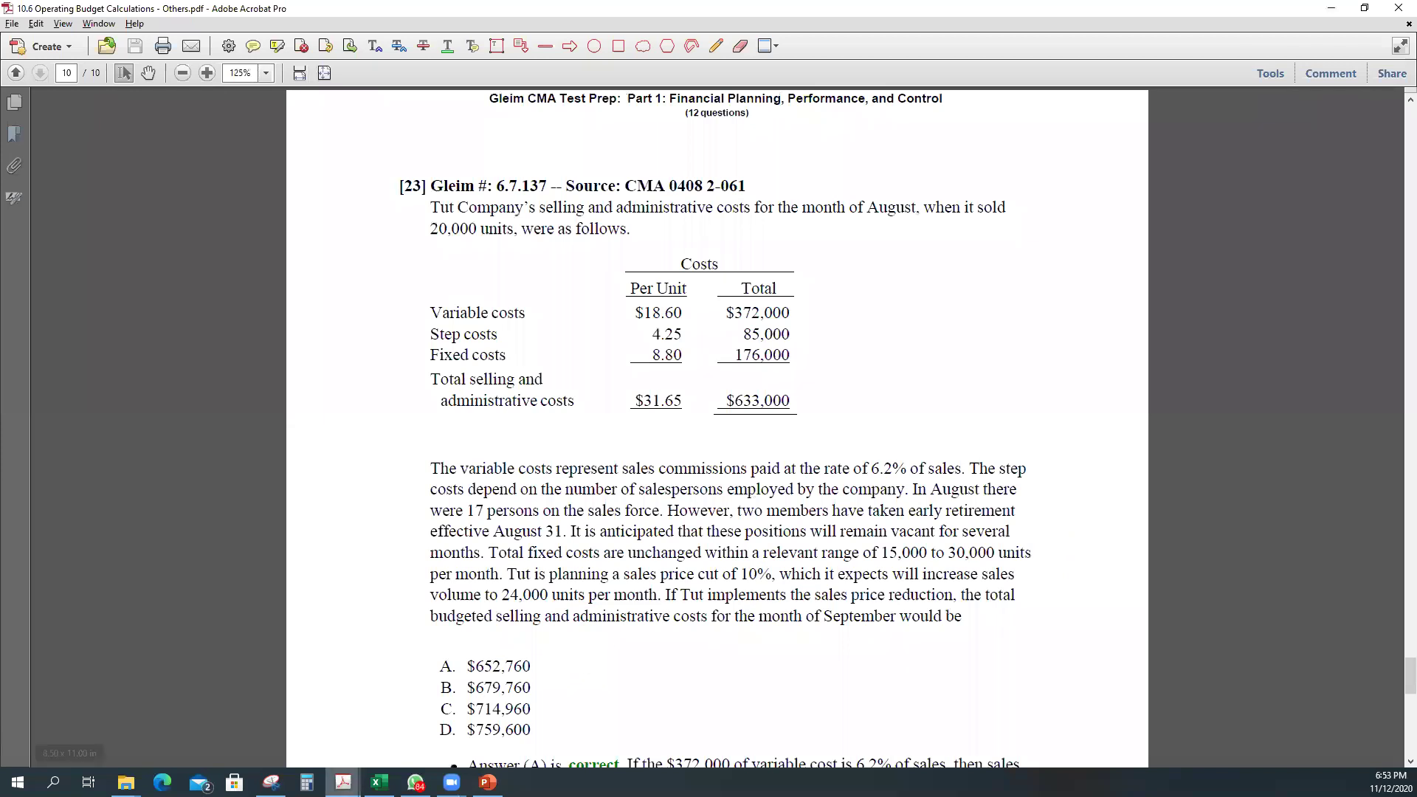
{"action": "left_click", "coordinate": [270, 782]}
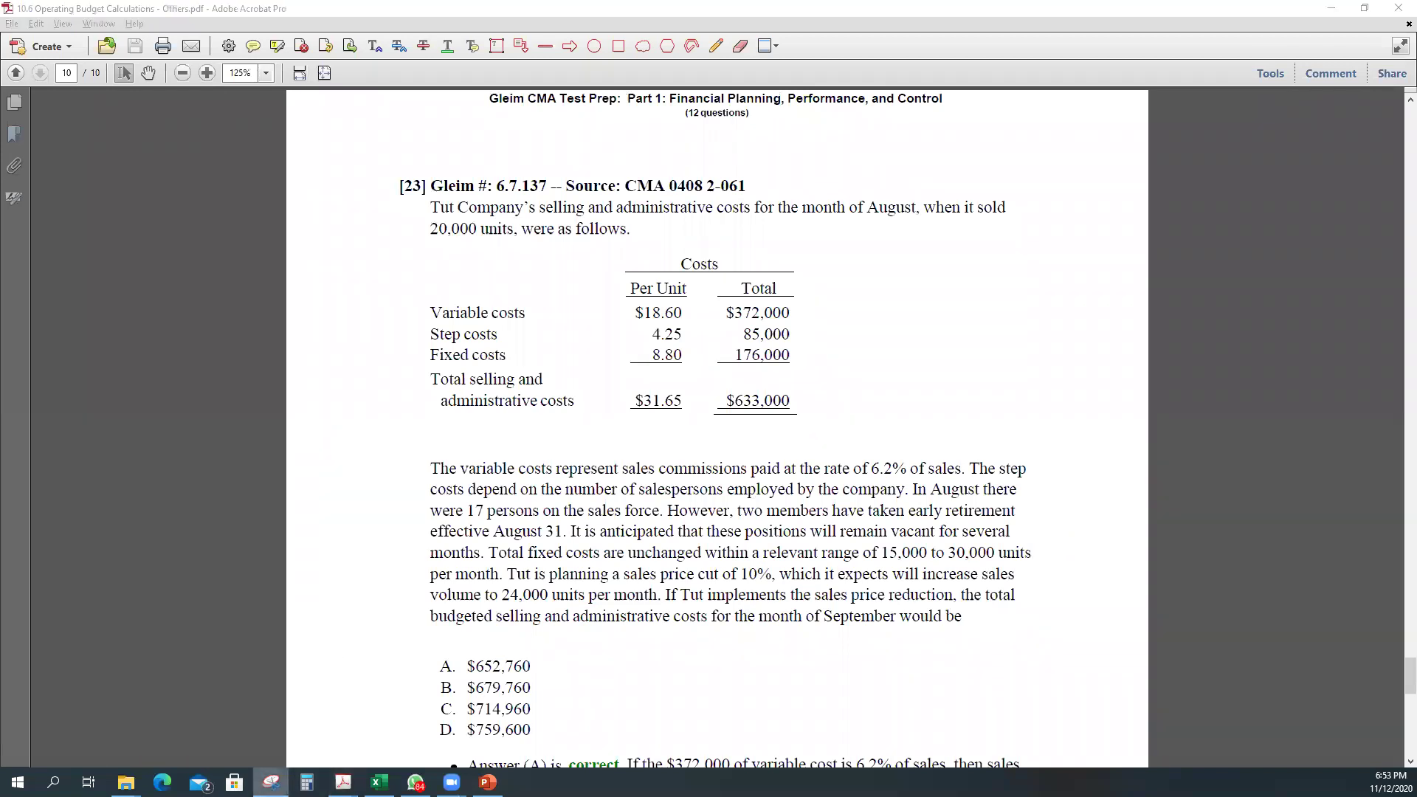
{"action": "key", "text": "alt+Tab"}
{"action": "key", "text": "alt+Tab"}
{"action": "key", "text": "alt+Tab"}
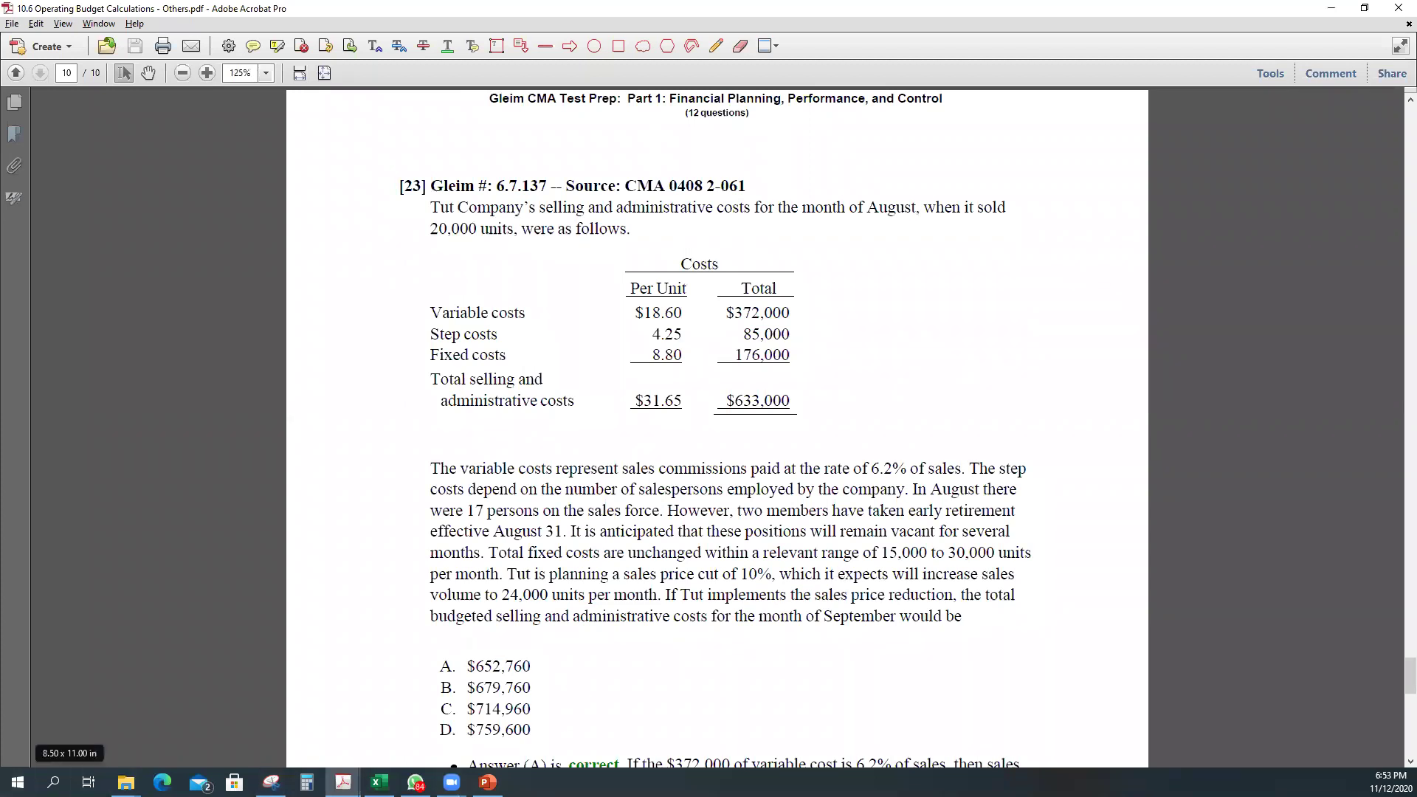
{"action": "key", "text": "alt+Tab"}
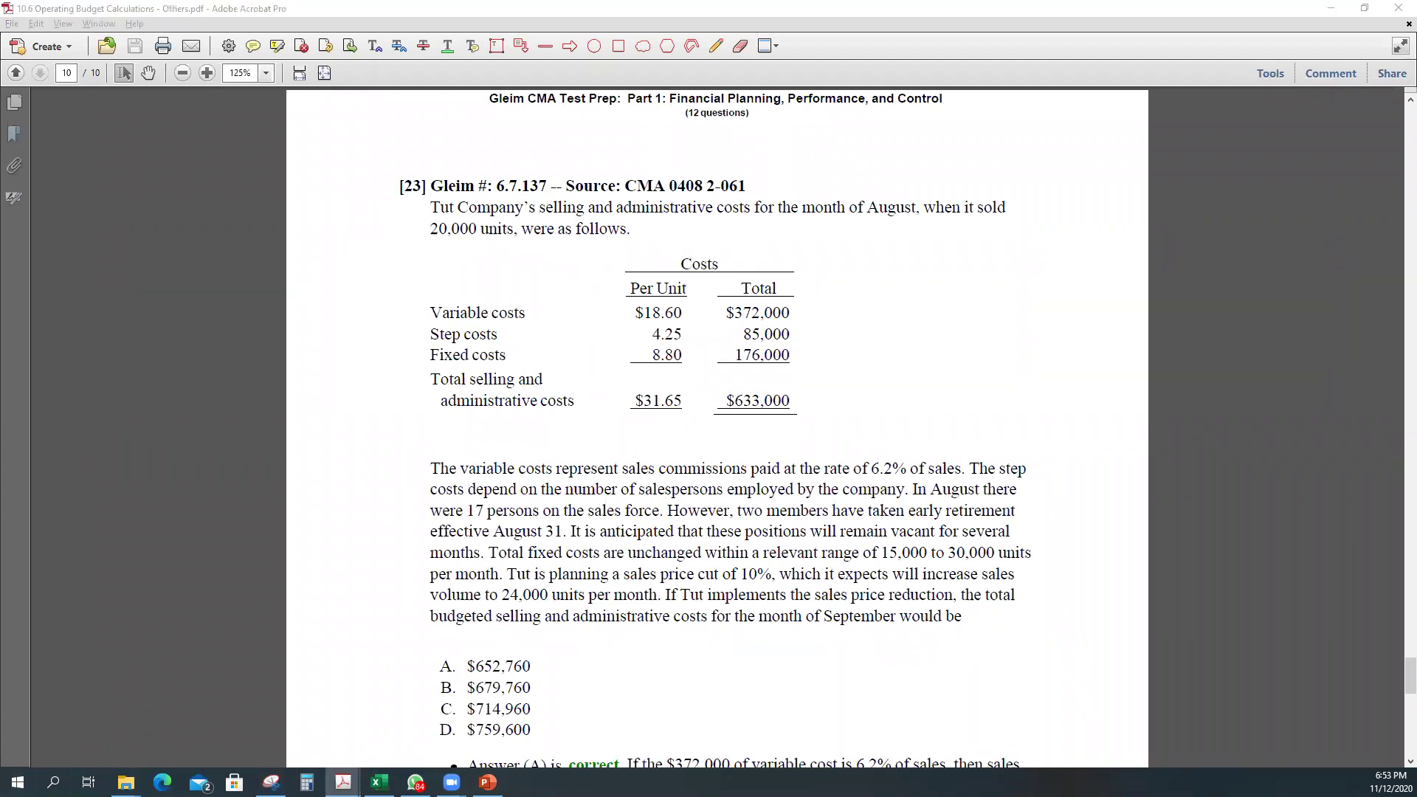
{"action": "key", "text": "alt+Tab"}
{"action": "key", "text": "alt+Tab"}
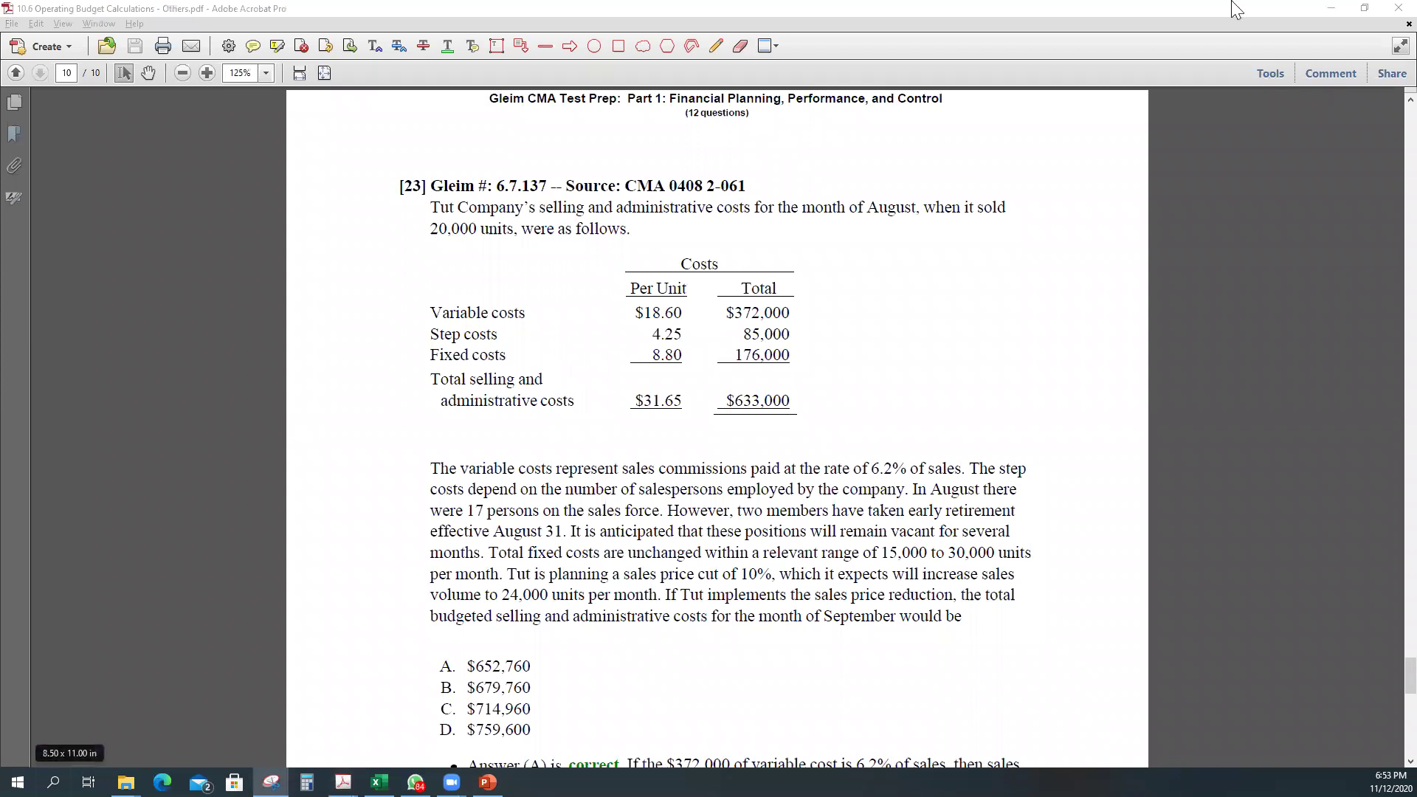
{"action": "key", "text": "alt+Tab"}
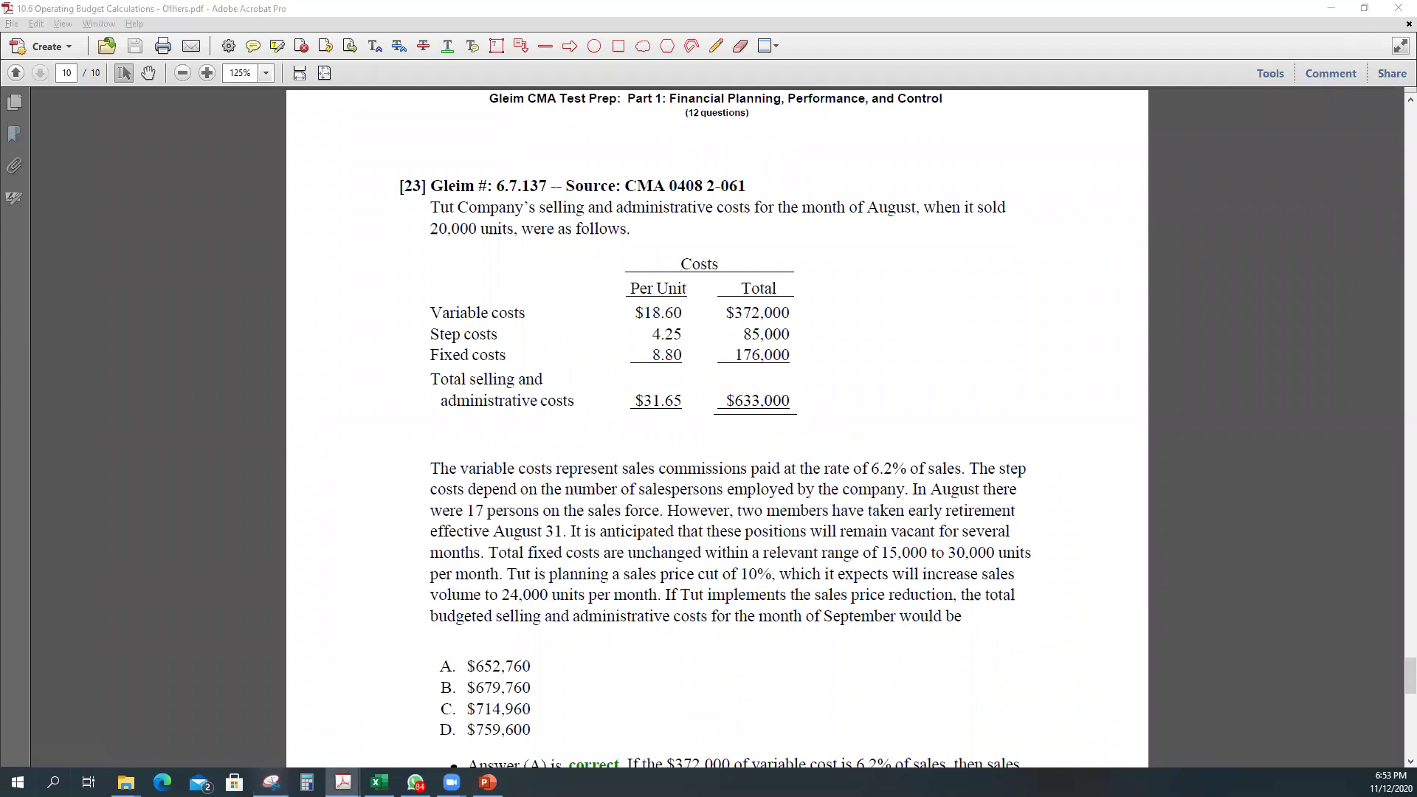
{"action": "key", "text": "alt+Tab"}
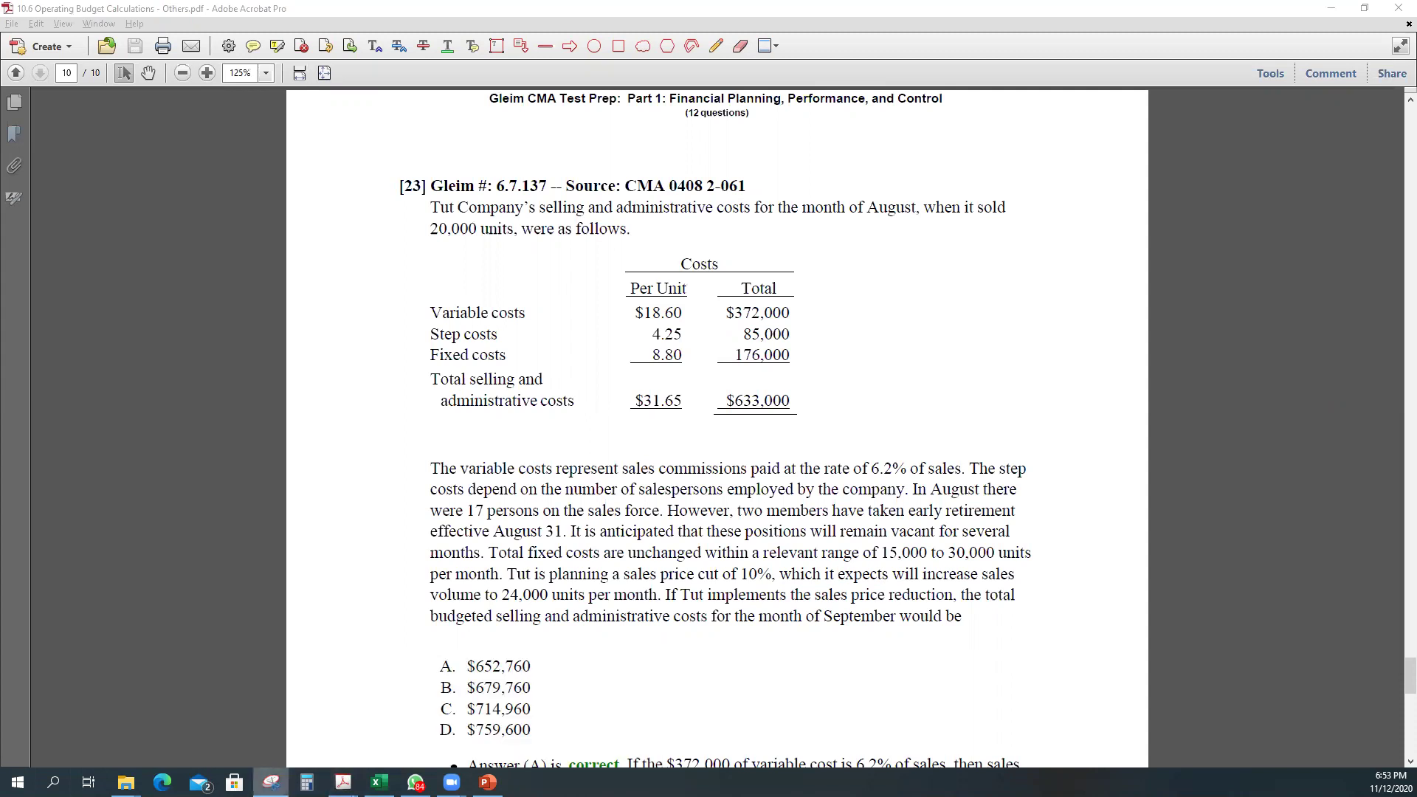
Capture question 23 with its cost table and answer choices A to D as a new snip in Snipping Tool.
{"action": "right_click", "coordinate": [270, 782]}
{"action": "left_click", "coordinate": [405, 718]}
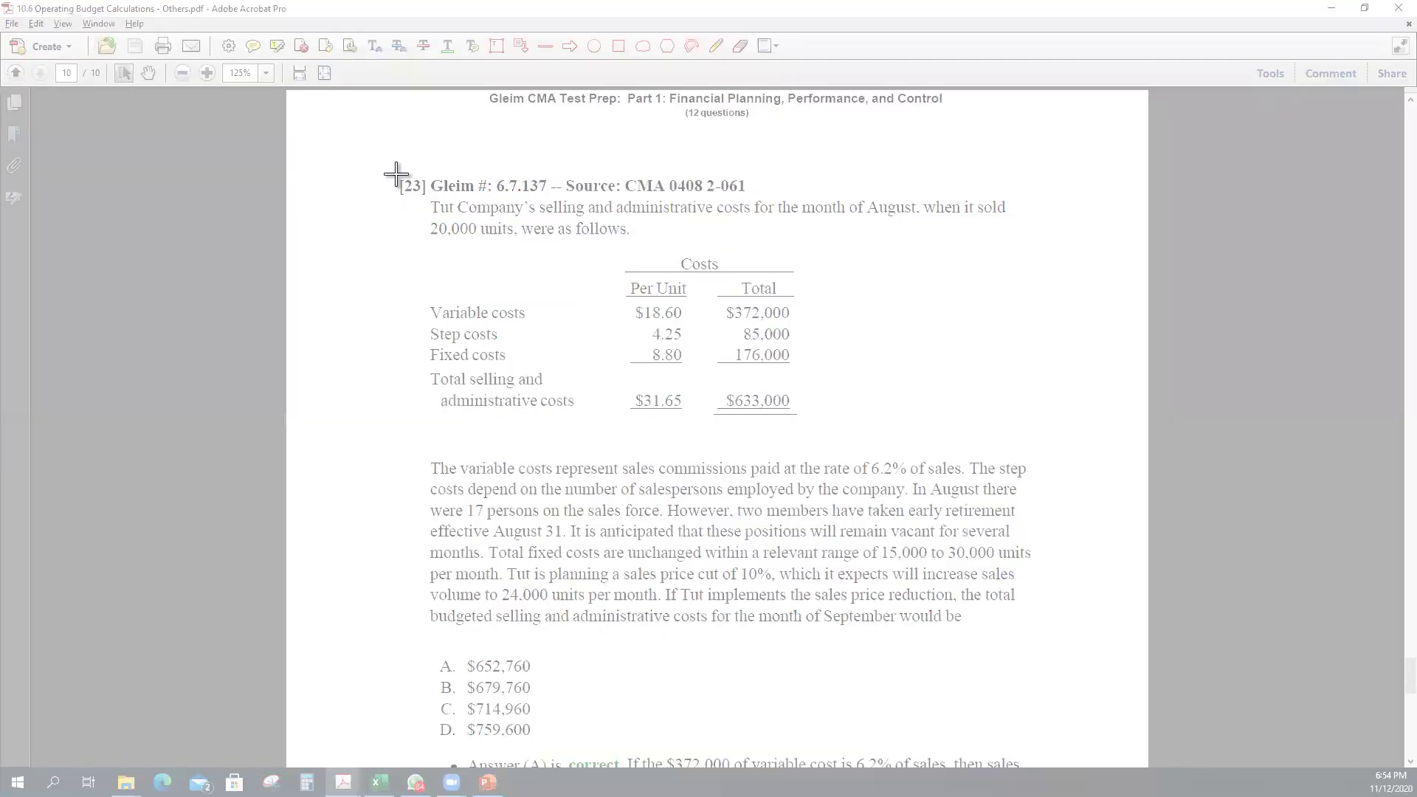
{"action": "left_click_drag", "start_coordinate": [393, 170], "coordinate": [1060, 740]}
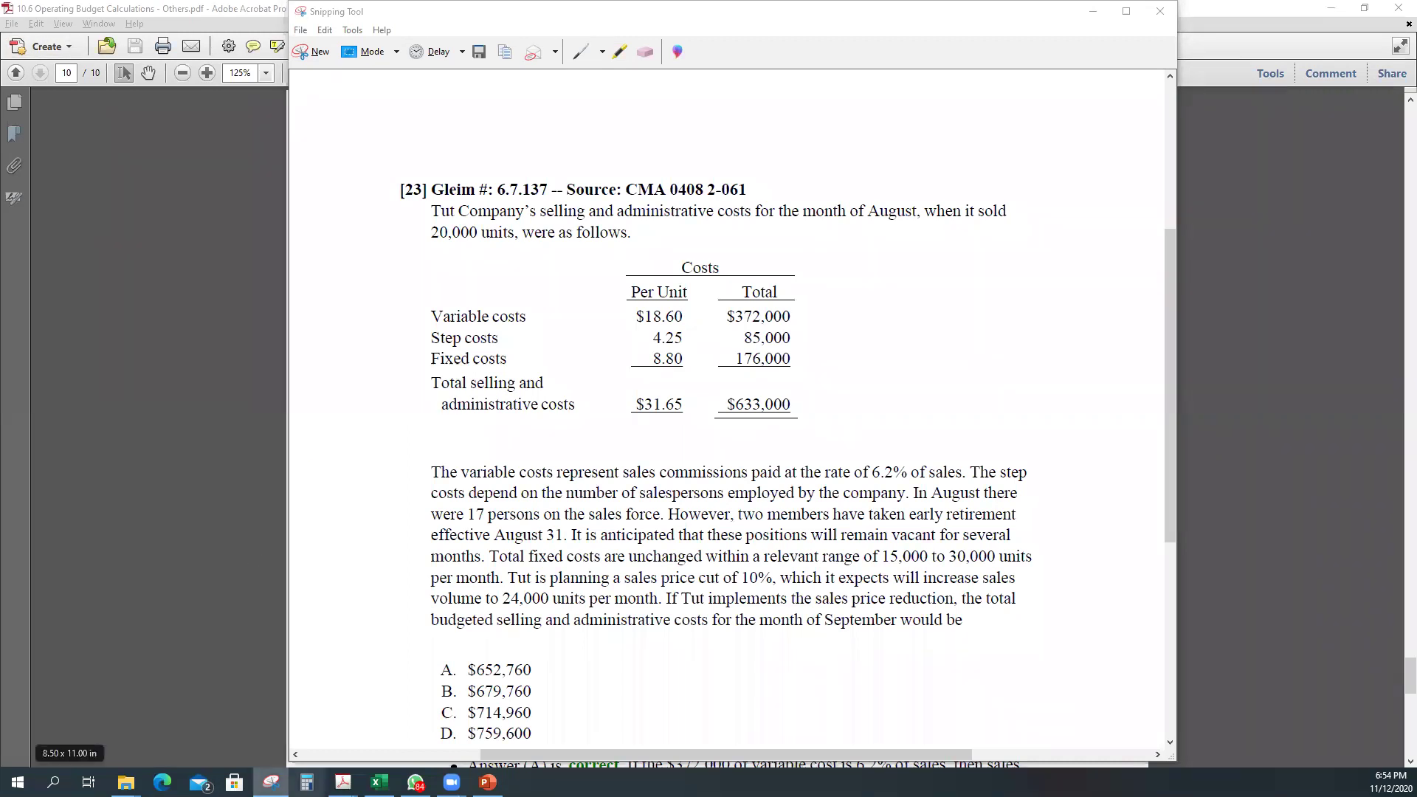
Switch to the 10.6 Operating Budget Calculations - Others workbook in Excel and paste the captured question 23 onto a new worksheet after Sheet1.
{"action": "left_click", "coordinate": [379, 781]}
{"action": "left_click", "coordinate": [230, 740]}
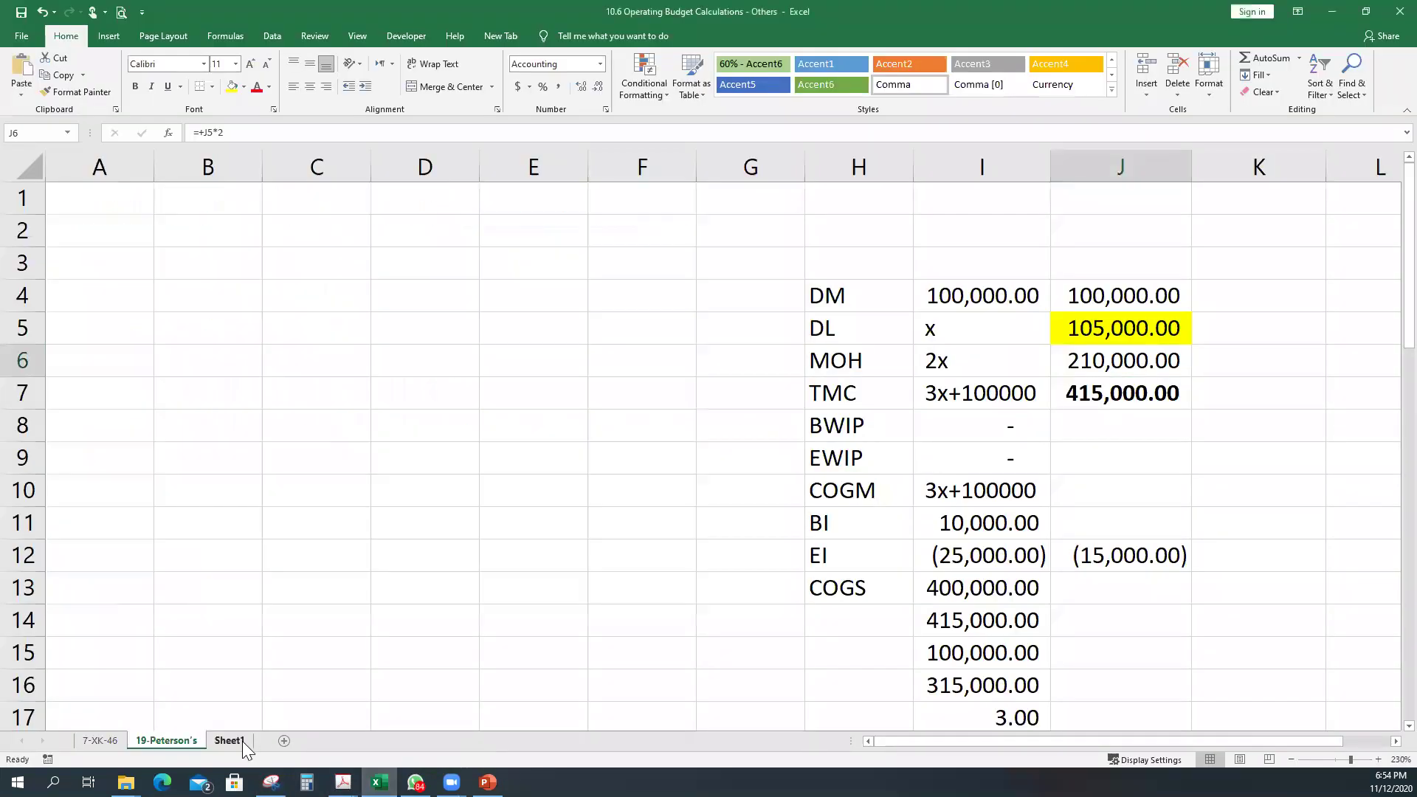
{"action": "left_click", "coordinate": [280, 741]}
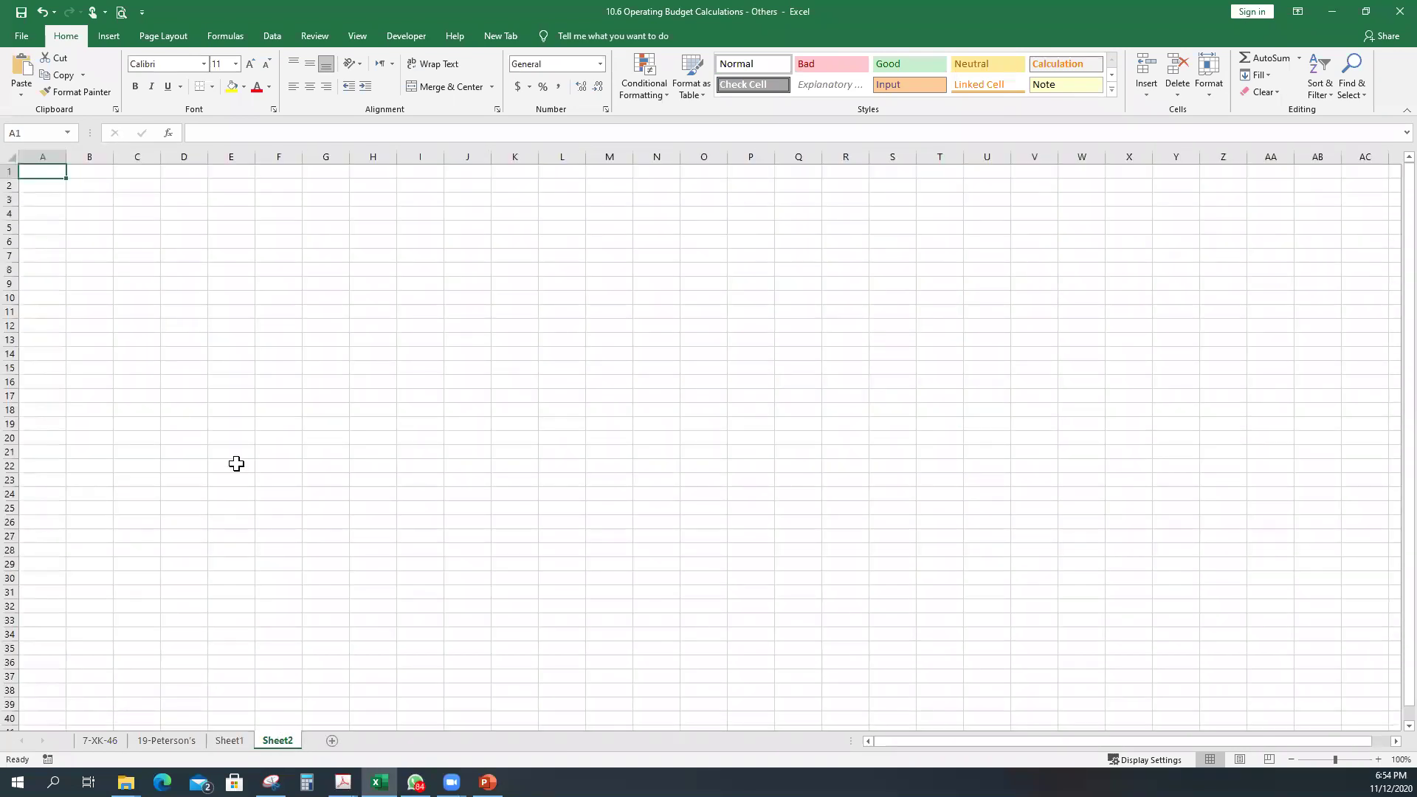
{"action": "key", "text": "ctrl+v"}
Shrink the pasted question picture to span columns A to E down to row 14, and enlarge the sheet view to 240%.
{"action": "scroll", "coordinate": [525, 614], "scroll_direction": "down", "scroll_amount": 3}
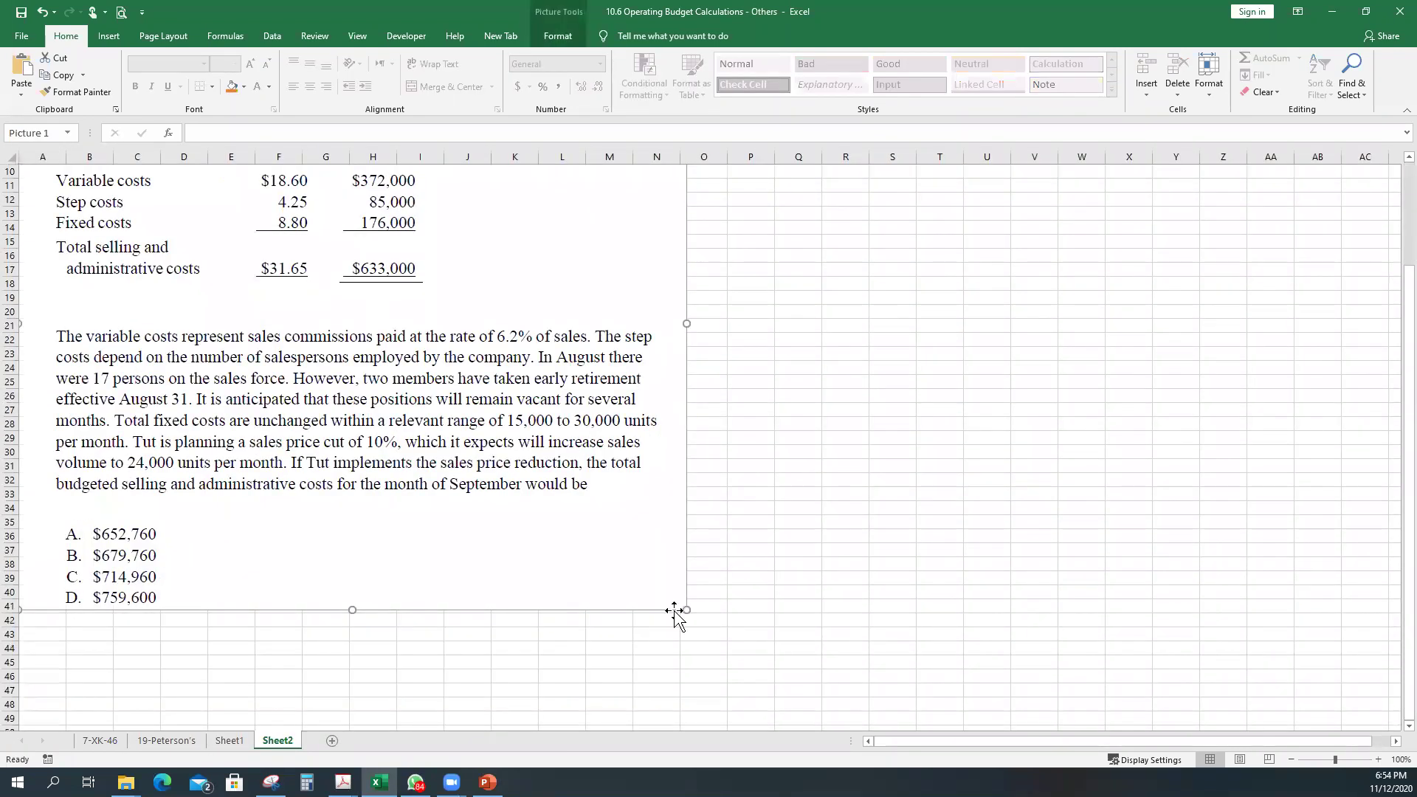
{"action": "left_click_drag", "start_coordinate": [685, 607], "coordinate": [247, 360]}
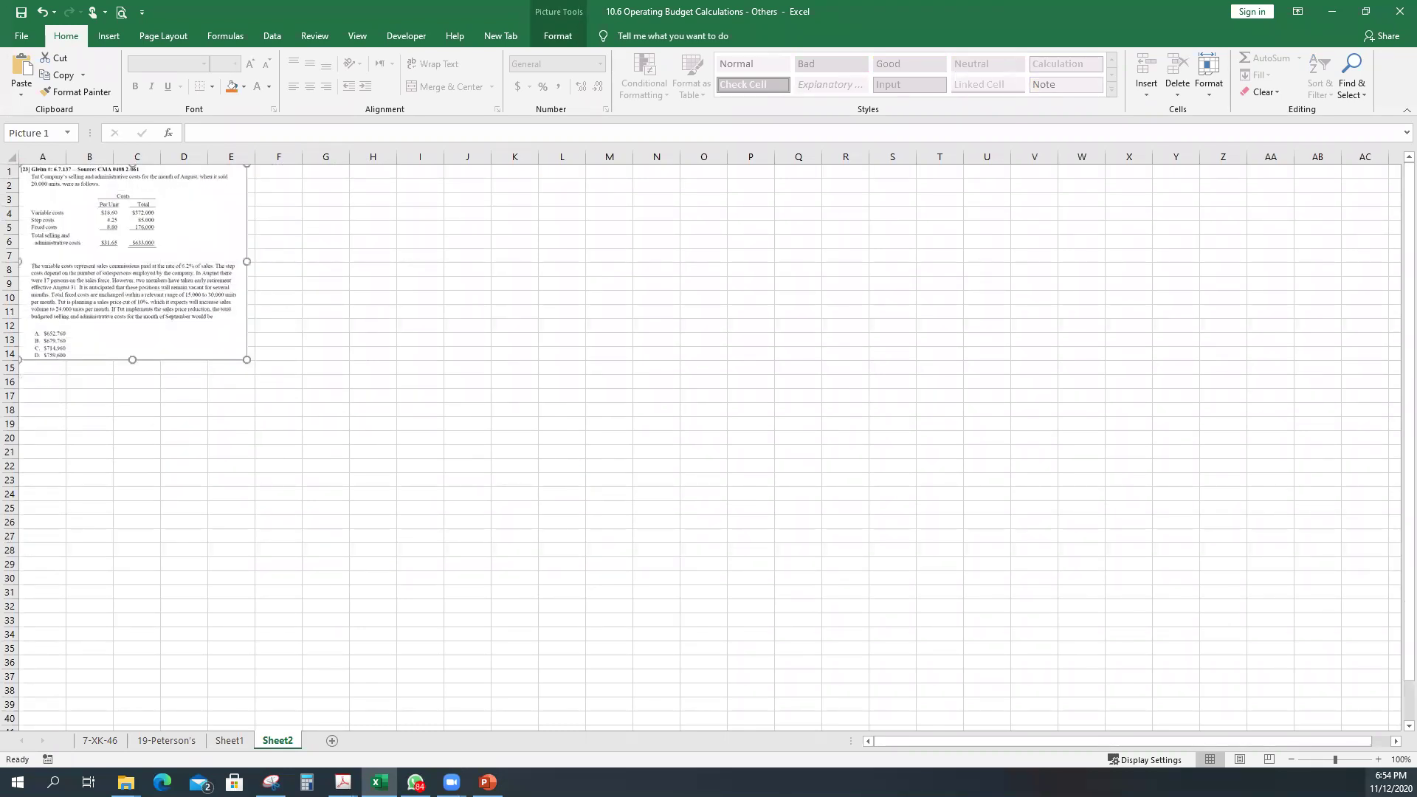
{"action": "left_click", "coordinate": [1377, 759]}
{"action": "left_click", "coordinate": [1377, 759]}
{"action": "left_click", "coordinate": [1377, 759]}
{"action": "left_click", "coordinate": [1377, 759]}
{"action": "left_click", "coordinate": [1377, 759]}
{"action": "left_click", "coordinate": [1377, 759]}
{"action": "left_click", "coordinate": [1376, 760]}
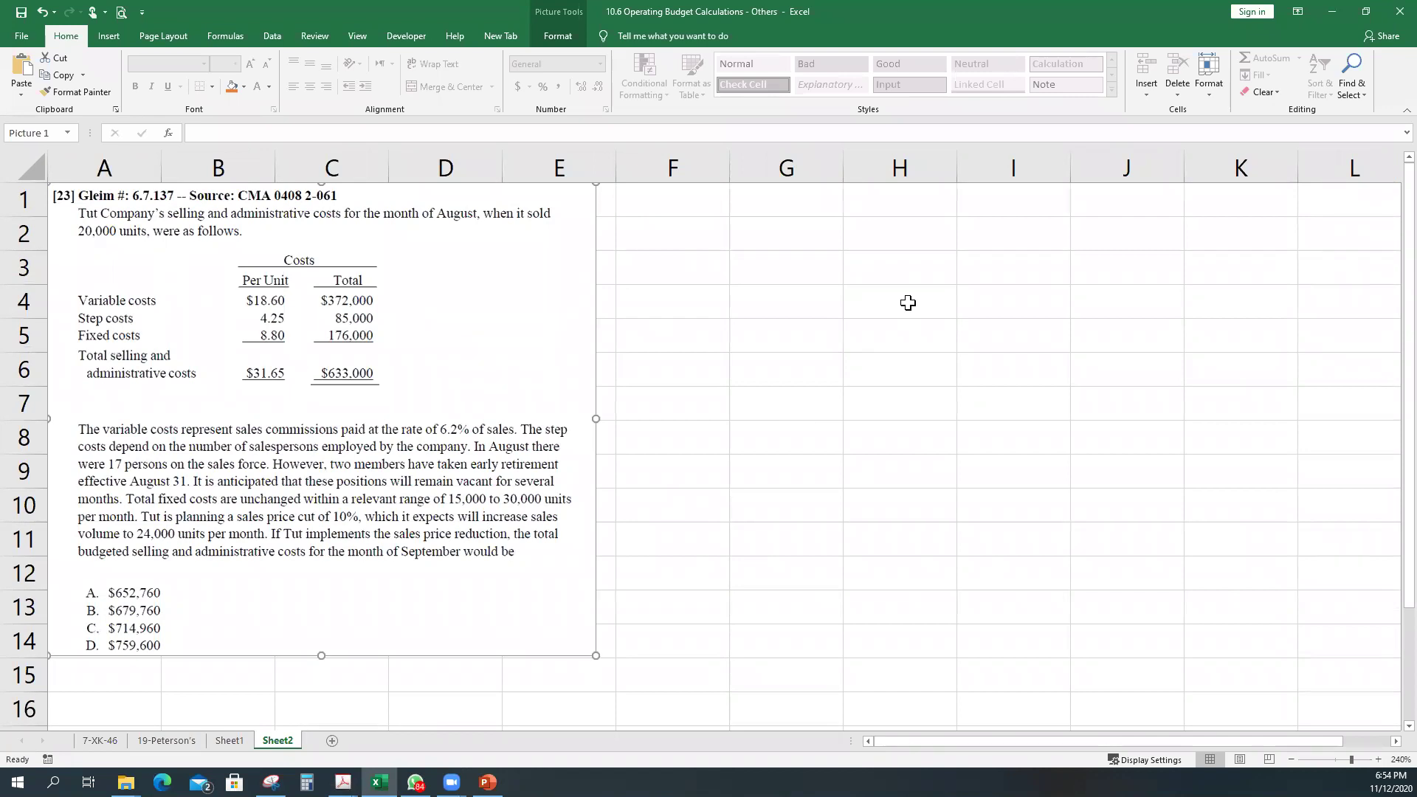
{"action": "left_click", "coordinate": [788, 344]}
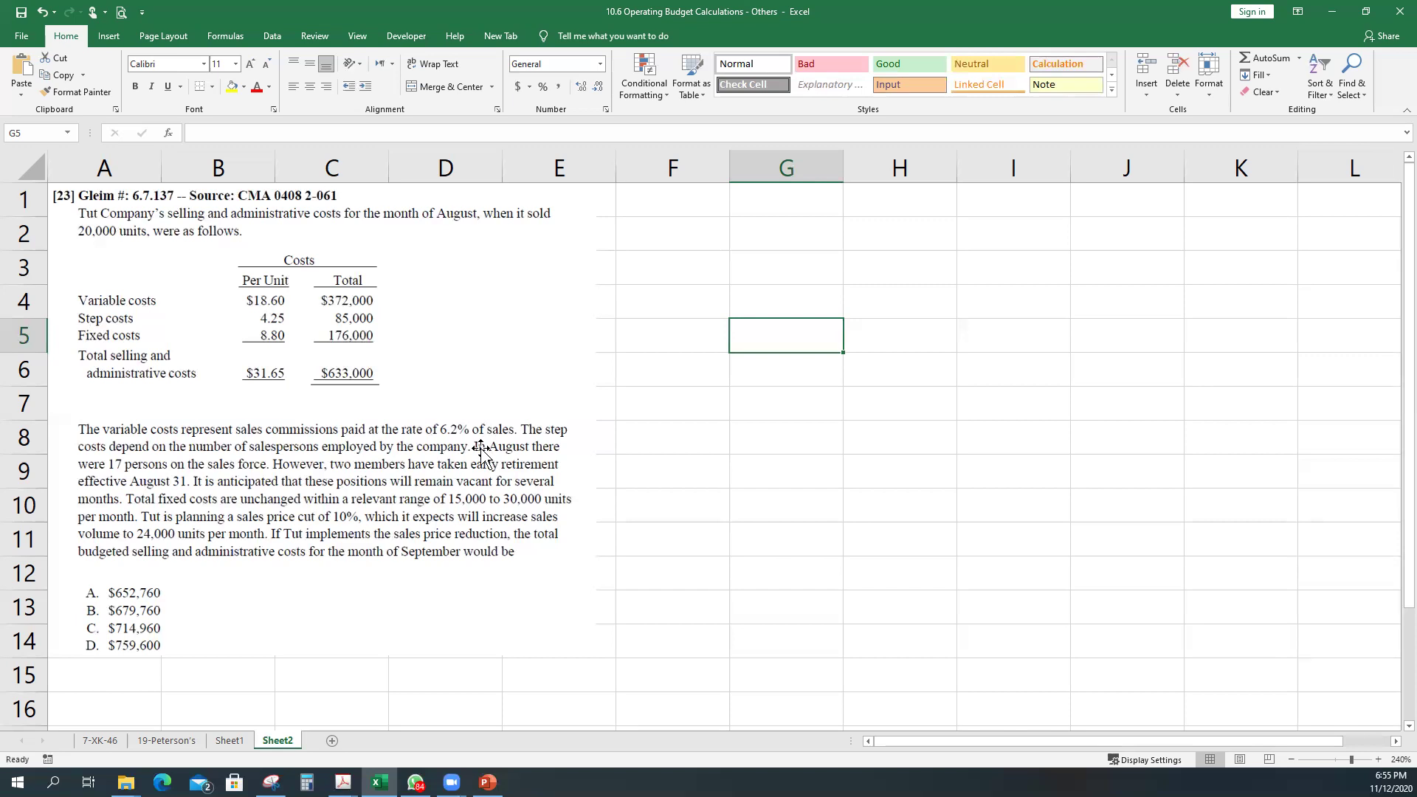
Enter the total variable cost 372000 in G3 and the commission rate 6.20% in H3.
{"action": "left_click", "coordinate": [800, 264]}
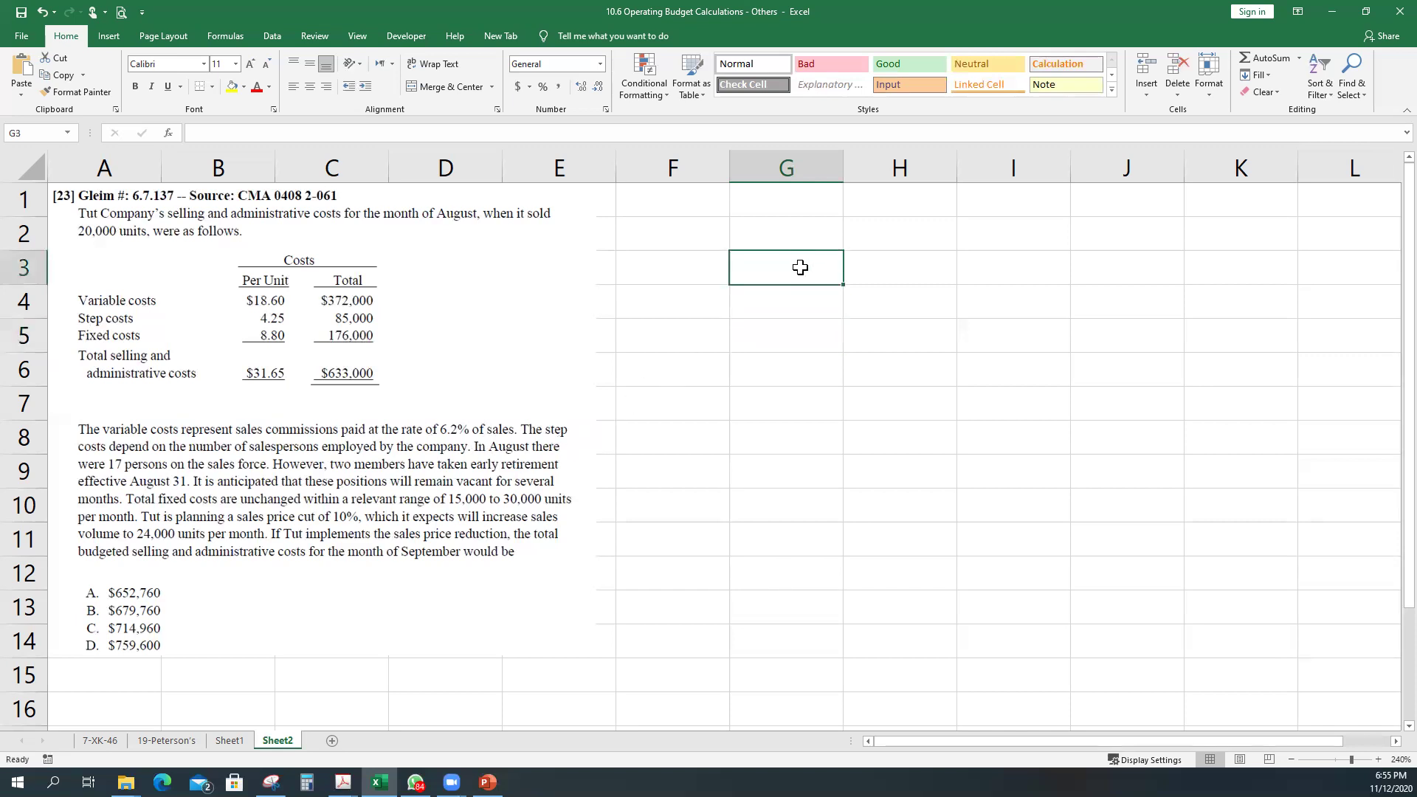
{"action": "type", "text": "372000"}
{"action": "key", "text": "Tab"}
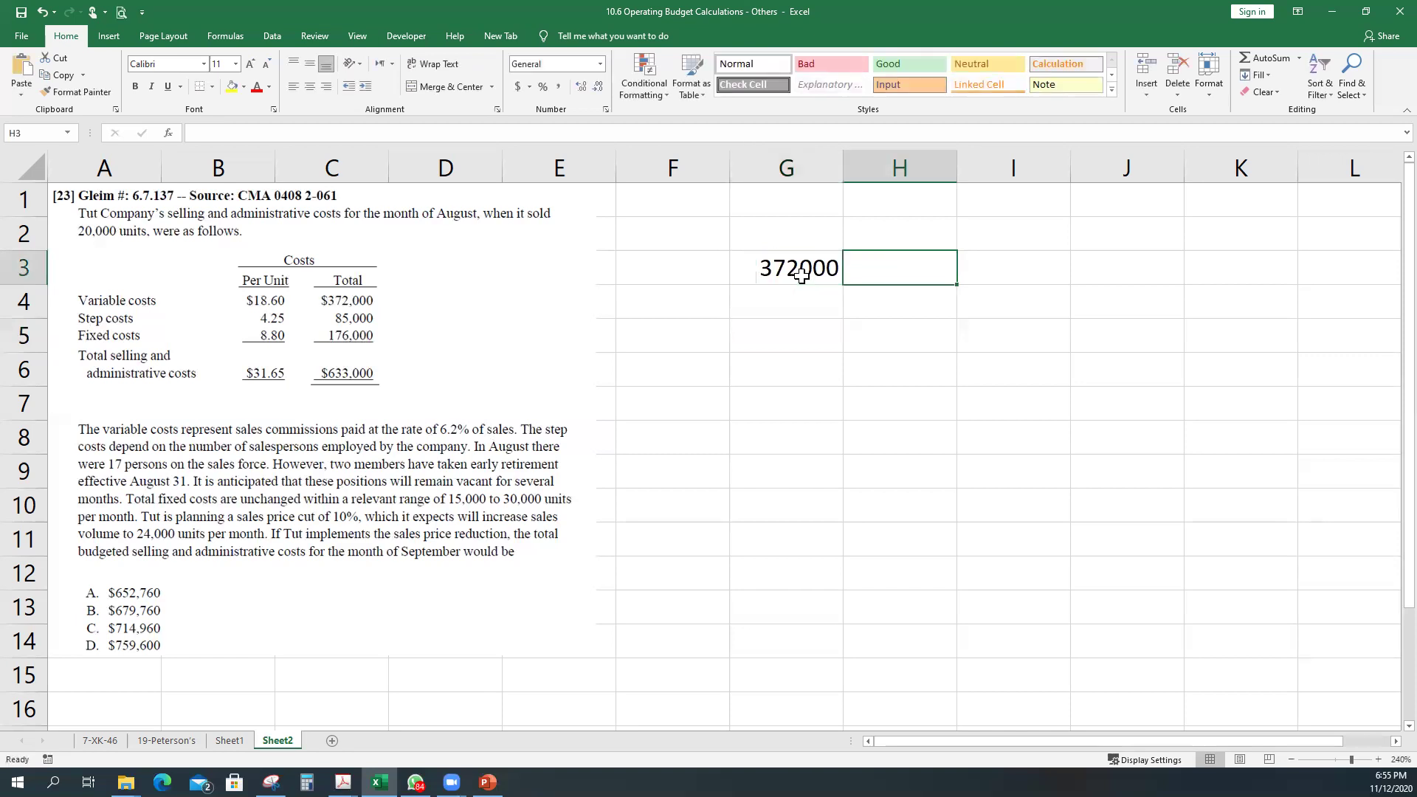
{"action": "type", "text": "6.20%"}
{"action": "key", "text": "Return"}
Calculate August sales in I3 by dividing the variable cost in G3 by the commission rate in H3.
{"action": "key", "text": "Up"}
{"action": "key", "text": "Right"}
{"action": "type", "text": "+"}
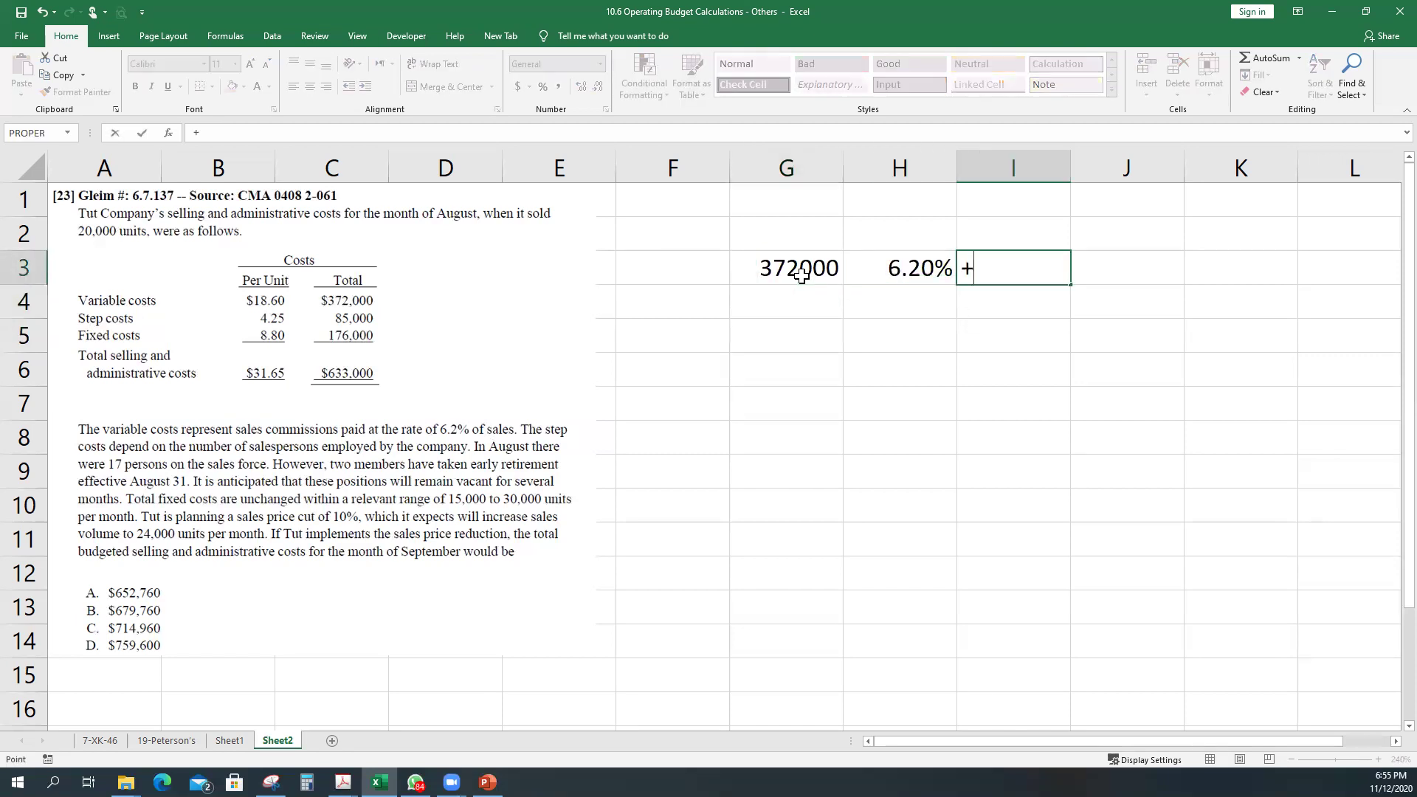
{"action": "left_click", "coordinate": [801, 274]}
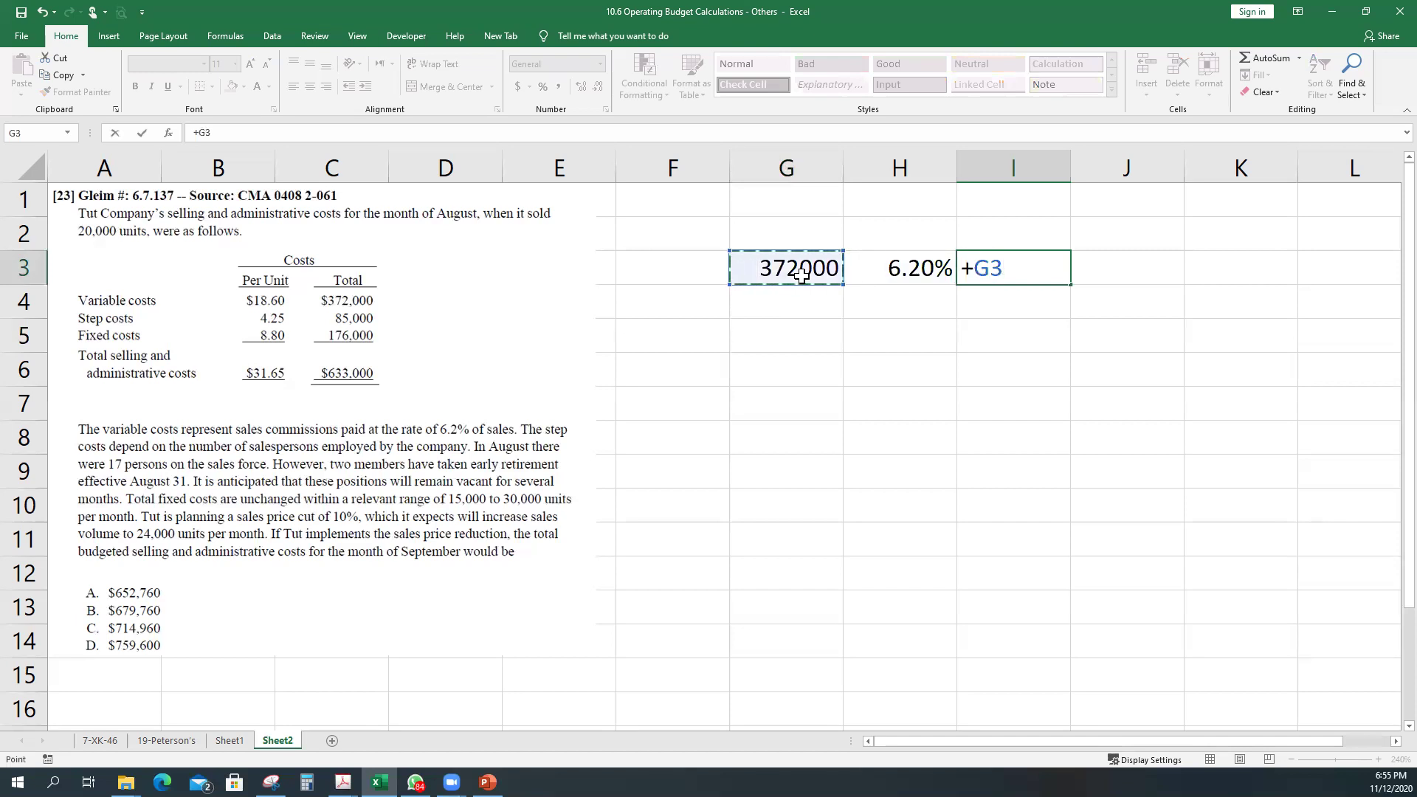
{"action": "type", "text": "/"}
{"action": "key", "text": "Left"}
{"action": "key", "text": "Return"}
{"action": "key", "text": "Up"}
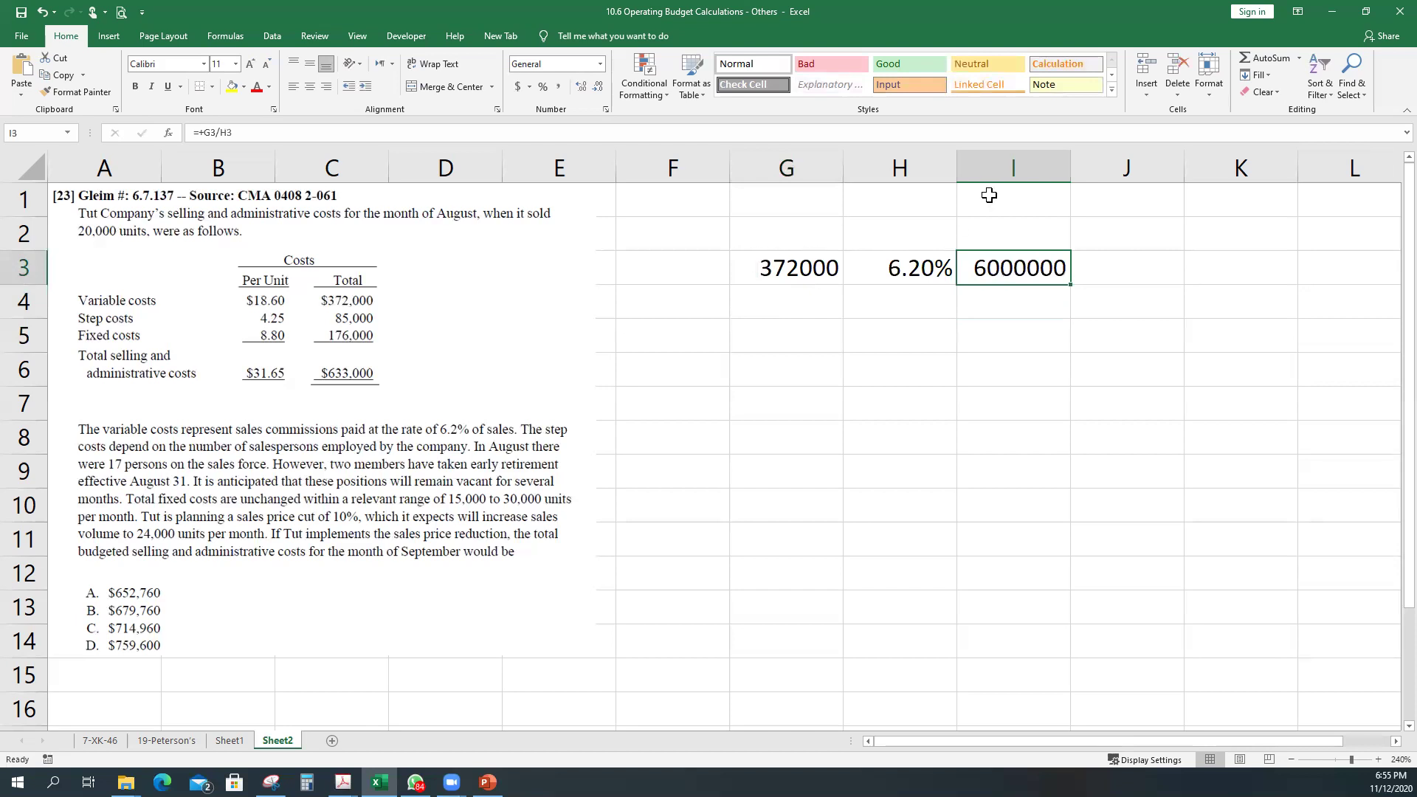
Apply the comma number format with two decimals to columns I and G.
{"action": "right_click", "coordinate": [995, 166]}
{"action": "left_click", "coordinate": [1161, 126]}
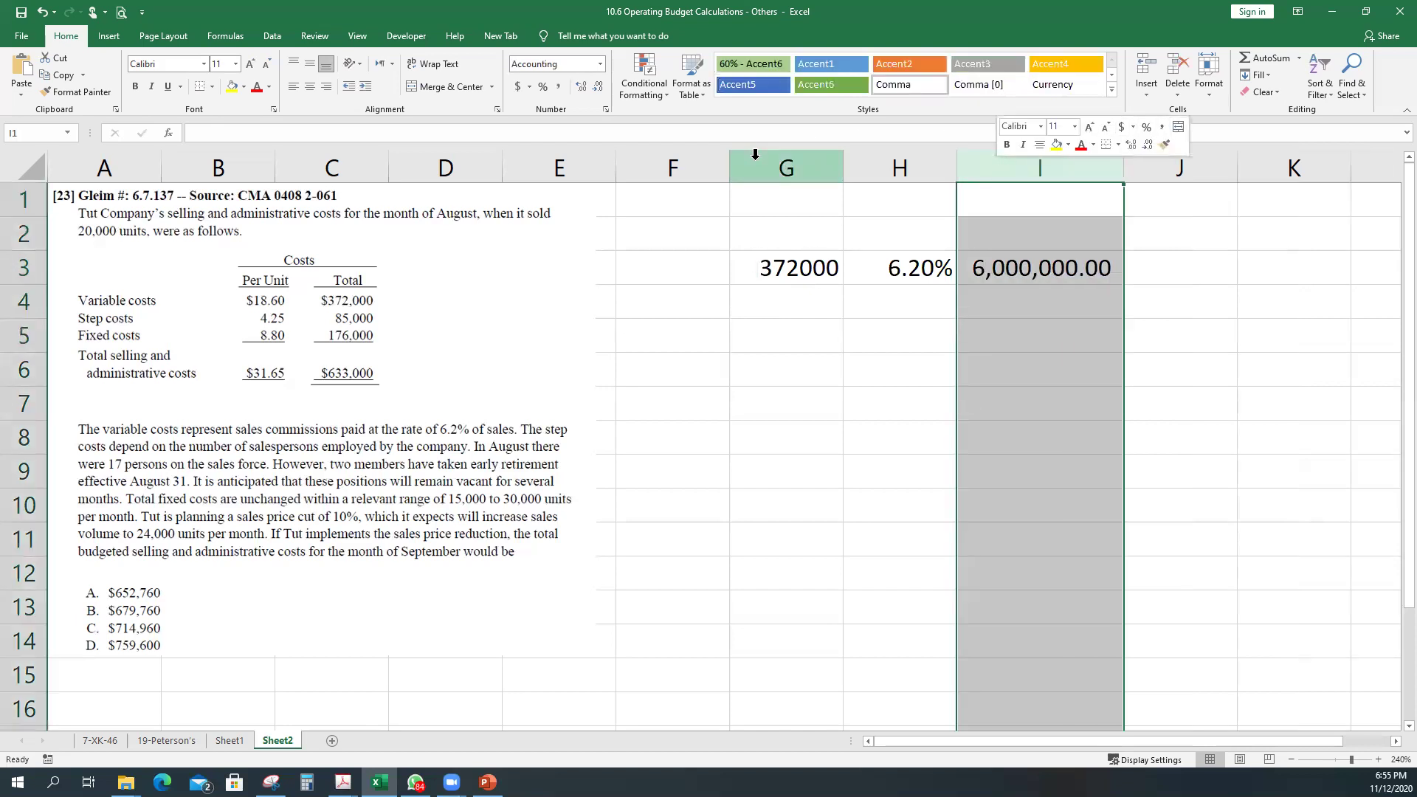
{"action": "right_click", "coordinate": [755, 154]}
{"action": "left_click", "coordinate": [921, 126]}
{"action": "left_click", "coordinate": [828, 278]}
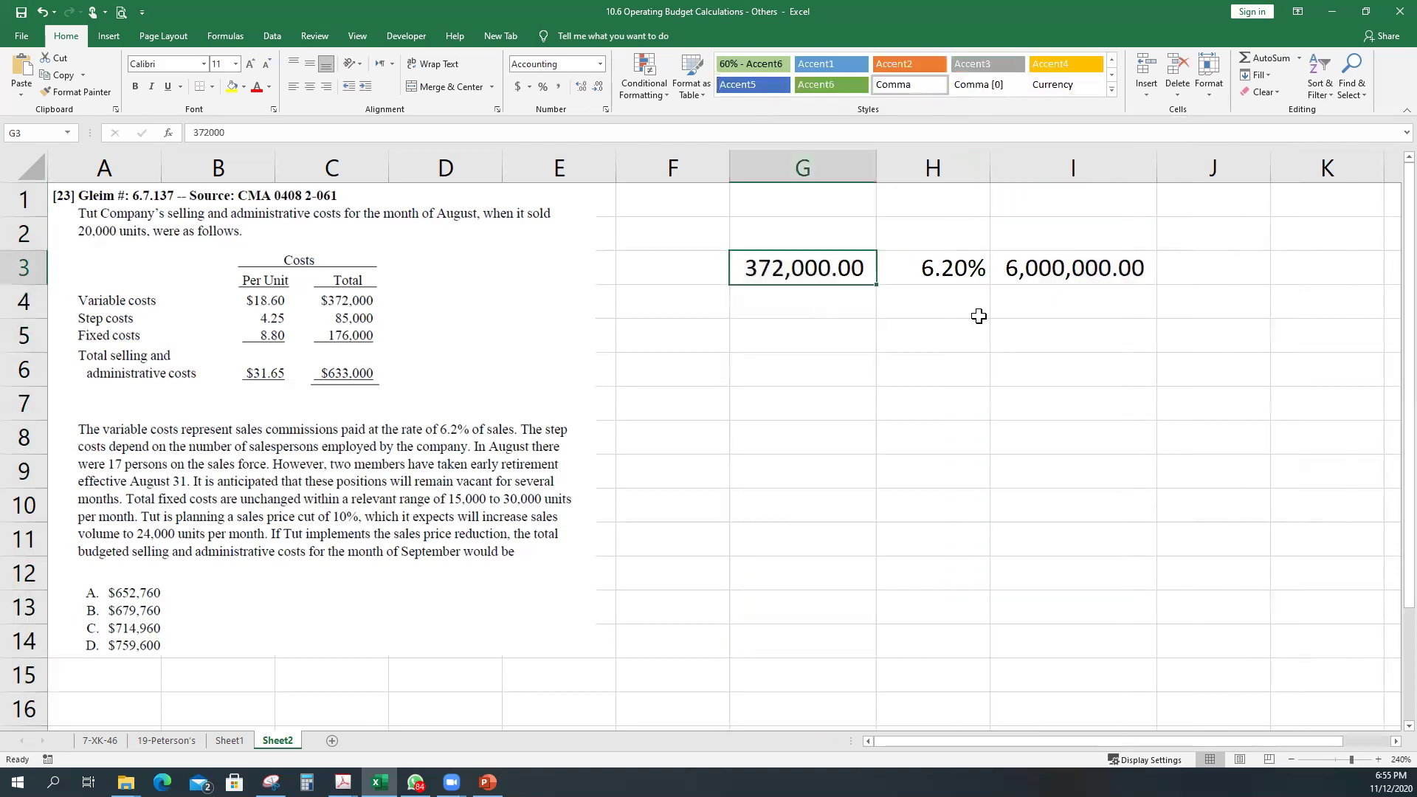
{"action": "key", "text": "Right"}
{"action": "key", "text": "Right"}
{"action": "left_click", "coordinate": [715, 493]}
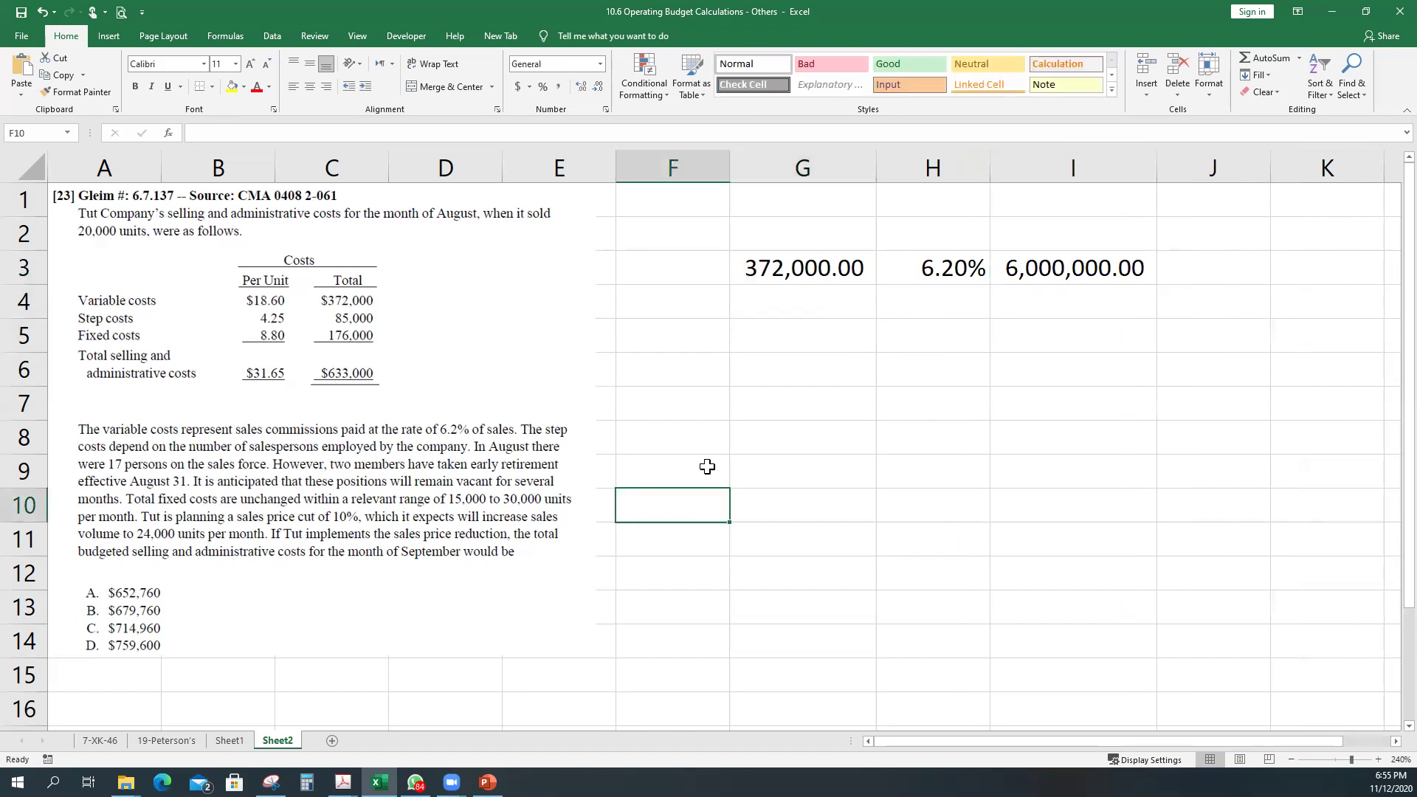
{"action": "left_click", "coordinate": [712, 441]}
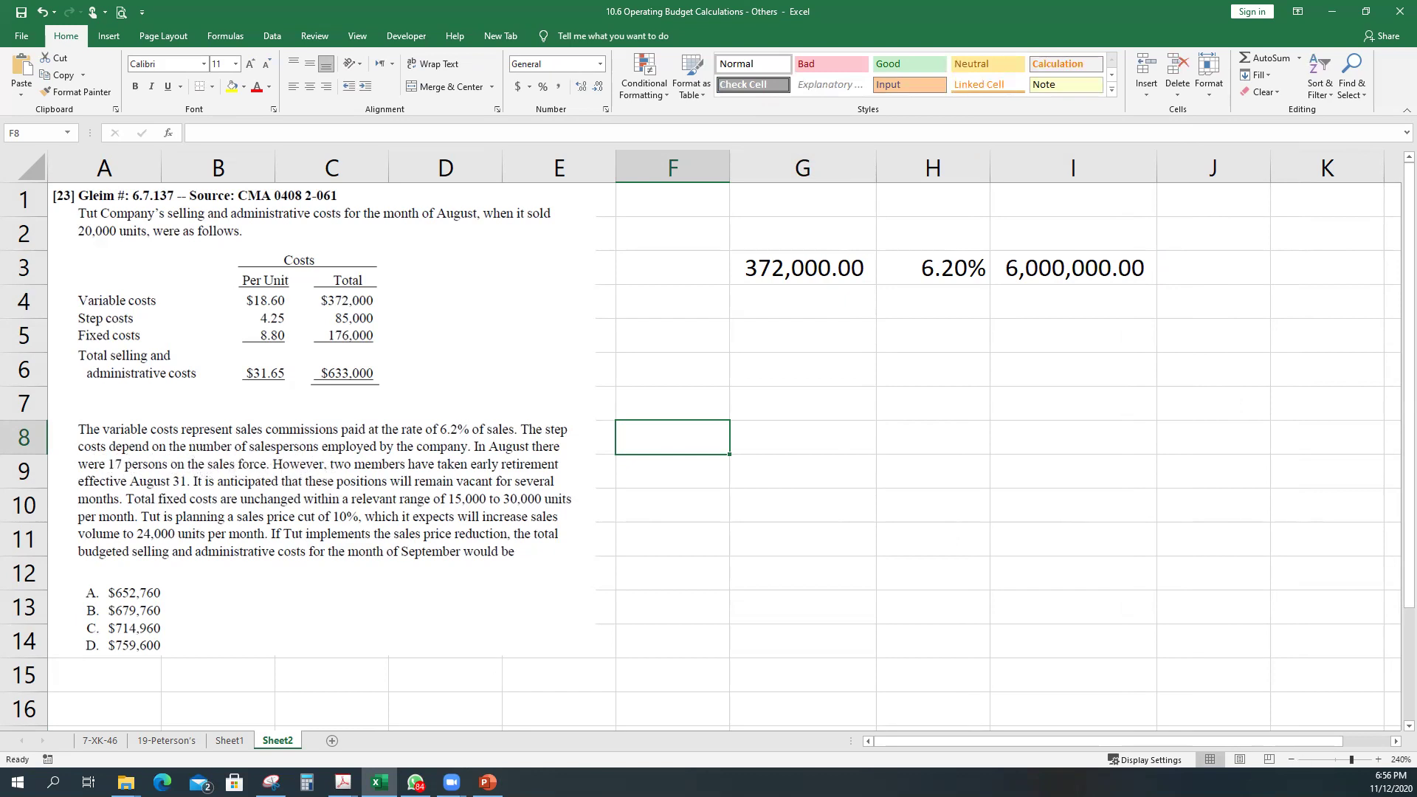
Enlarge the question 23 picture so that it extends into column F.
{"action": "left_click", "coordinate": [590, 651]}
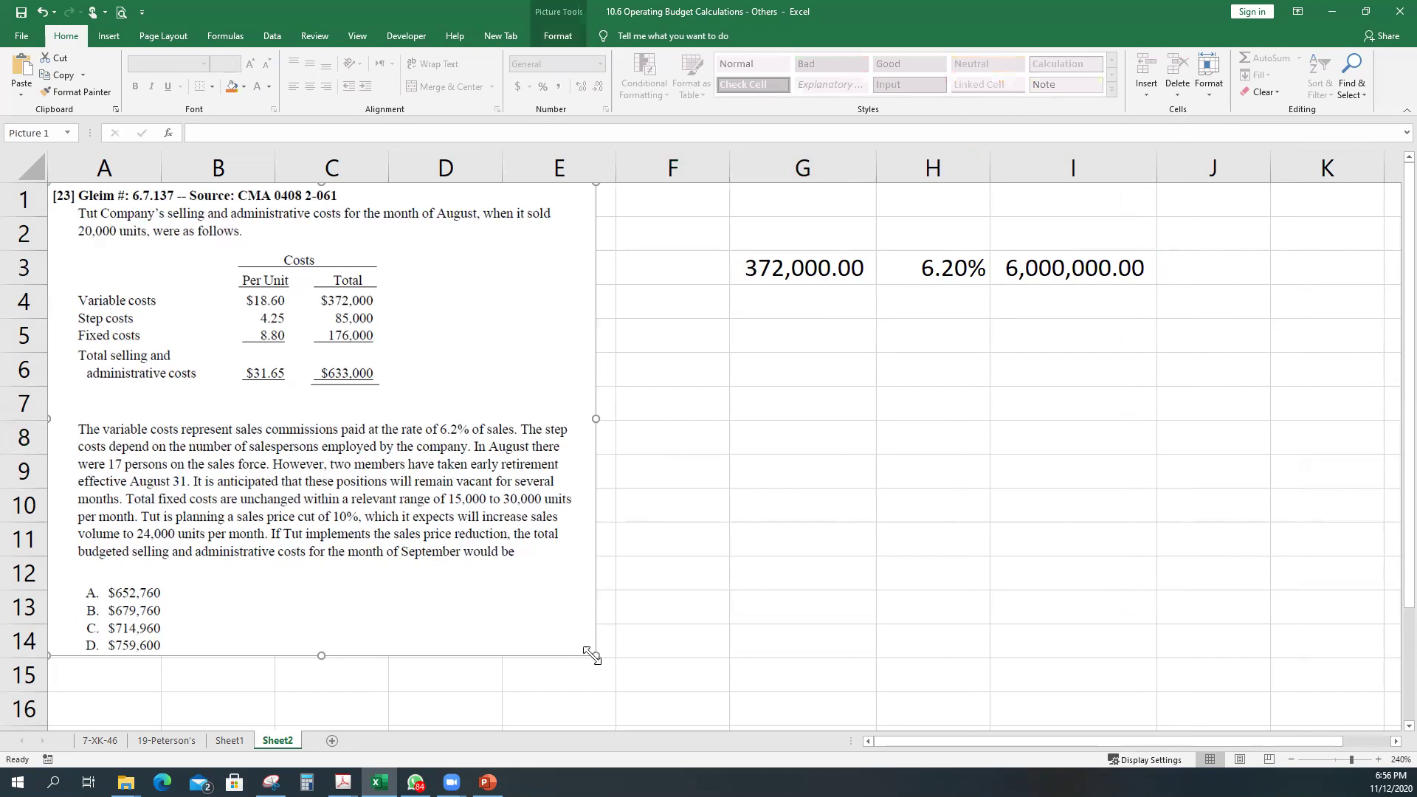
{"action": "left_click_drag", "start_coordinate": [610, 672], "coordinate": [707, 713]}
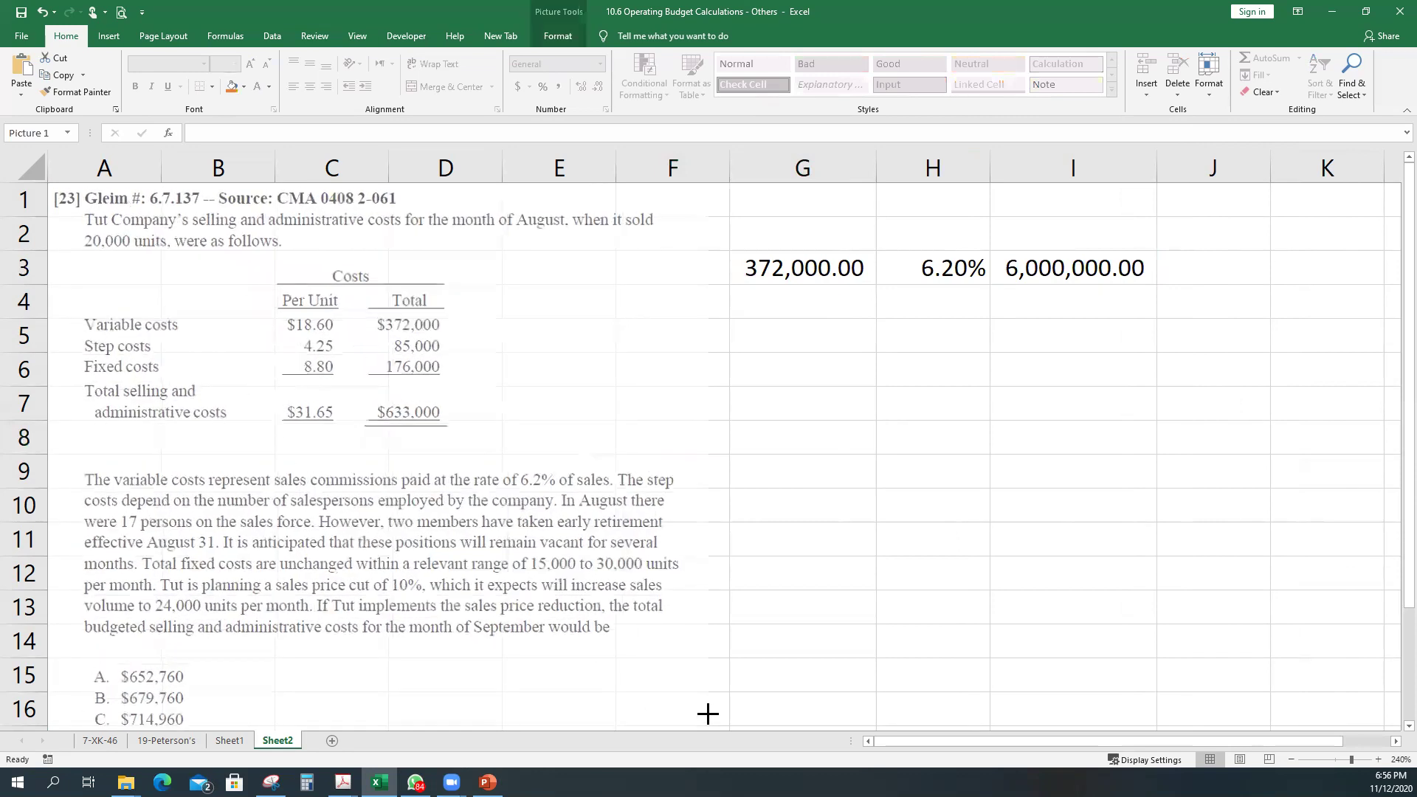
{"action": "left_click", "coordinate": [768, 569]}
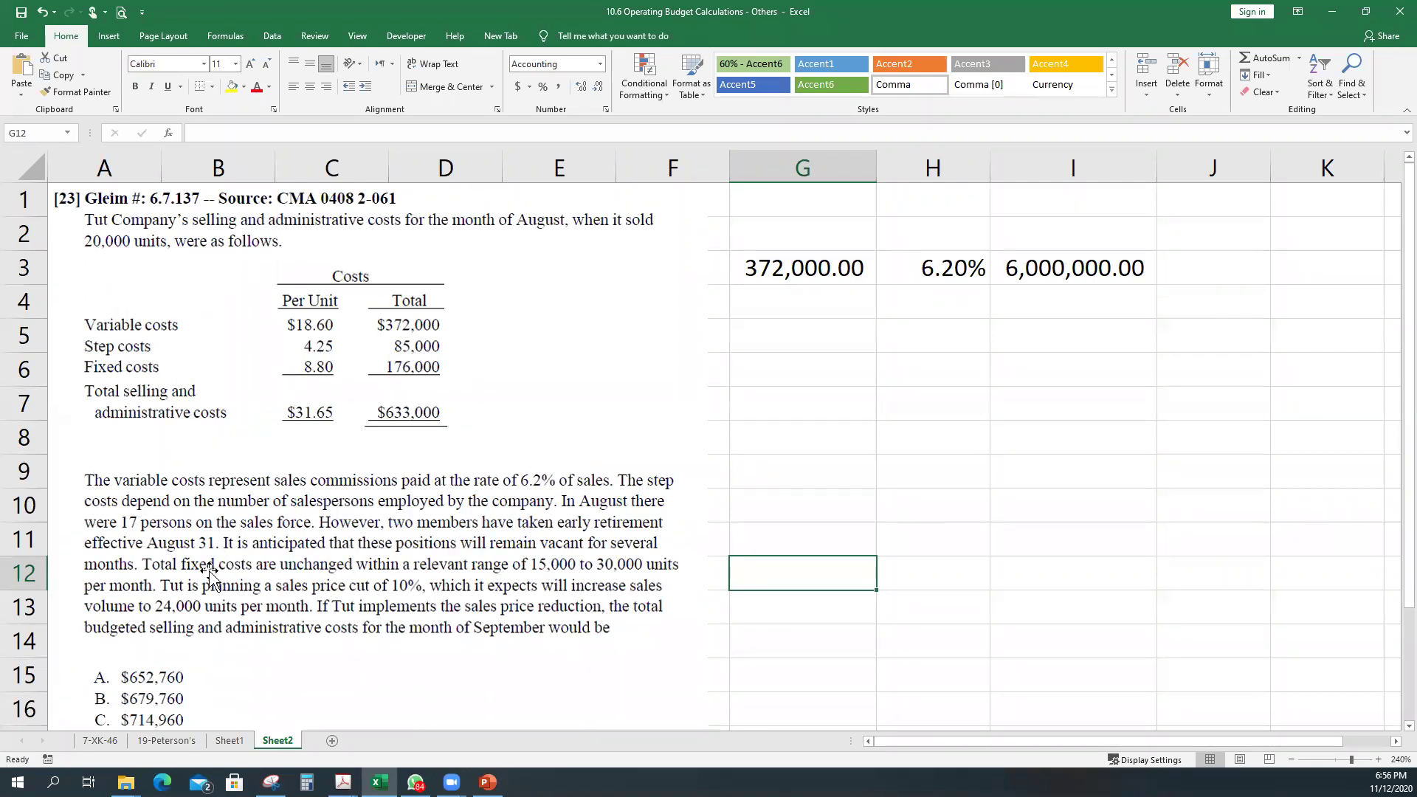
Enter 17 salespersons in J3 and 2 retirements in J4, and subtract J4 from J3 in J5.
{"action": "left_click", "coordinate": [1201, 260]}
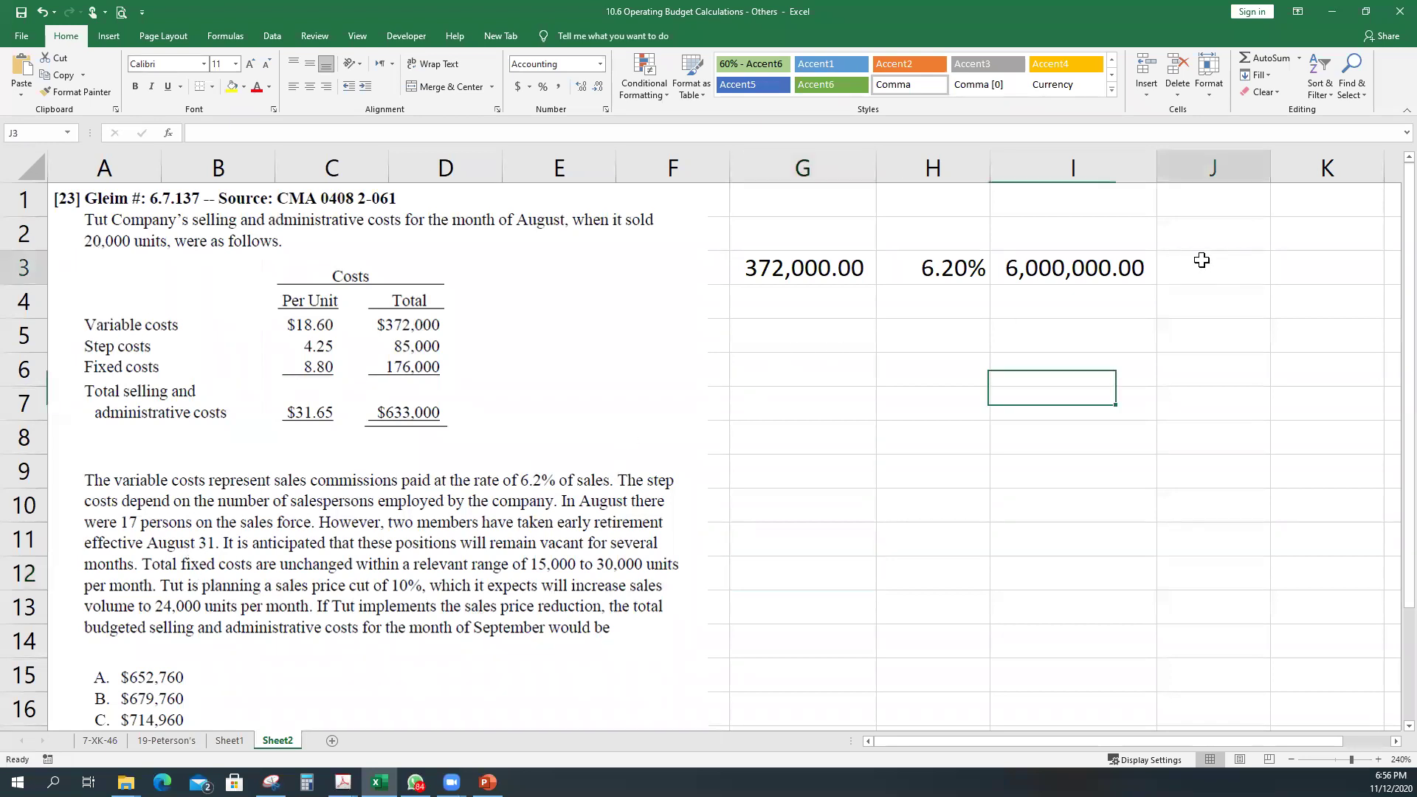
{"action": "type", "text": "17"}
{"action": "key", "text": "Return"}
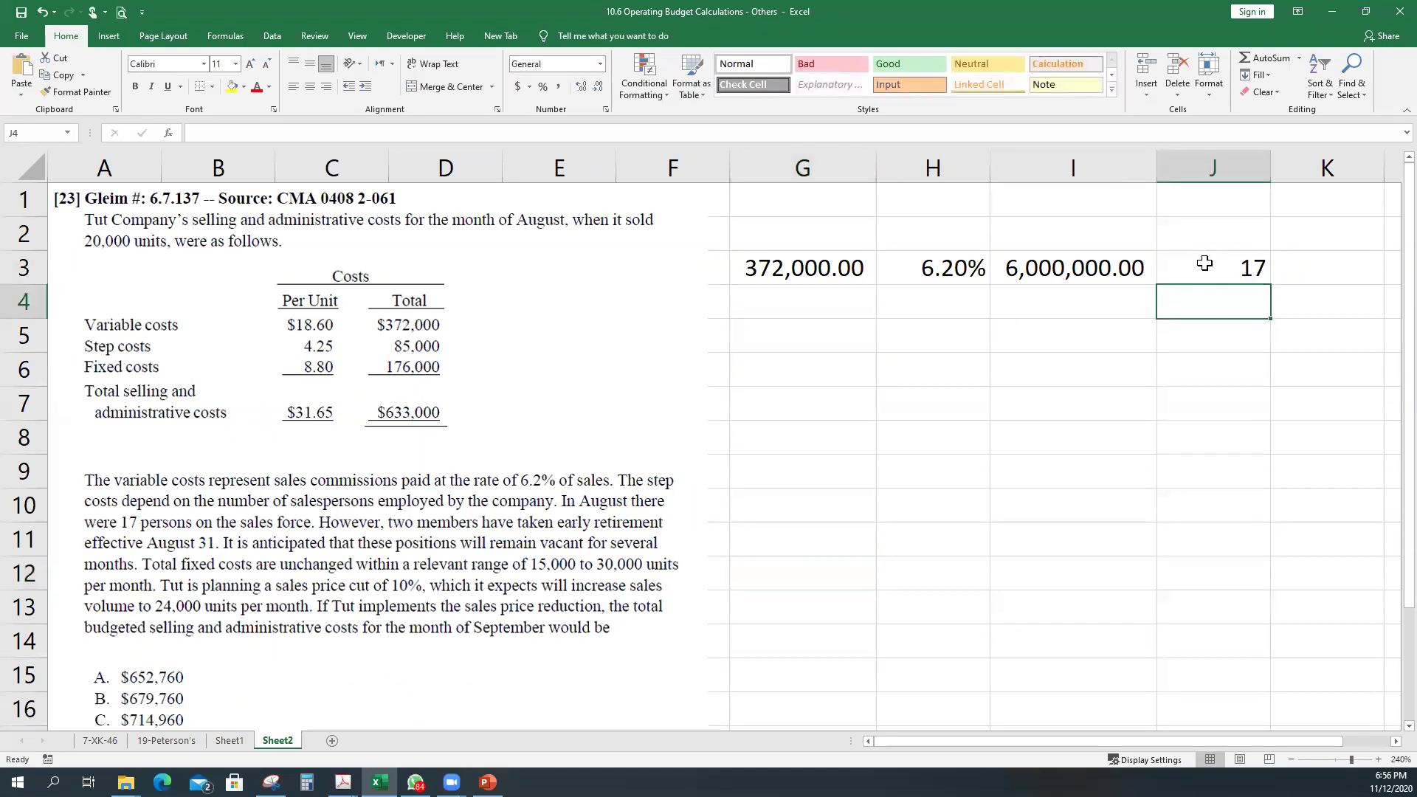
{"action": "type", "text": "2"}
{"action": "key", "text": "Return"}
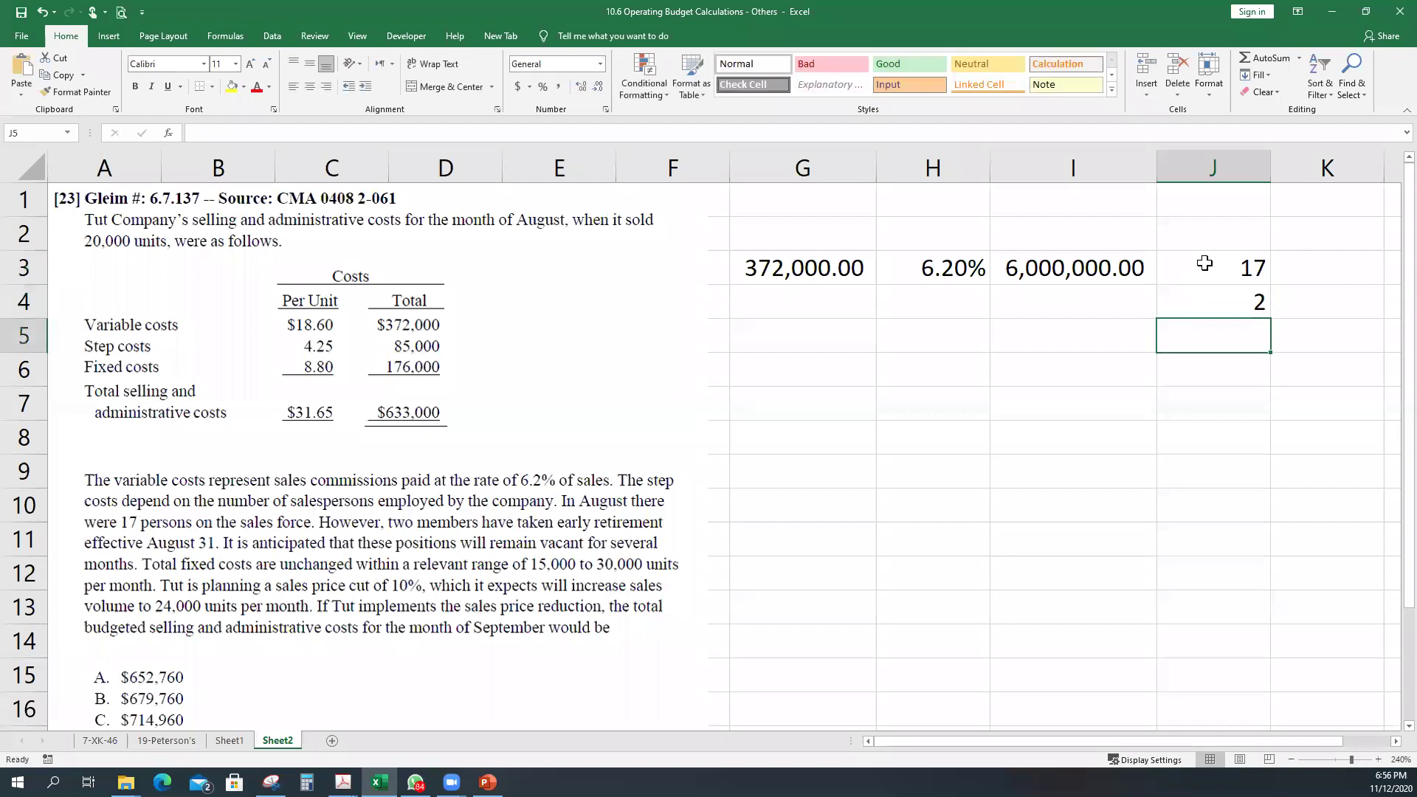
{"action": "type", "text": "+"}
{"action": "left_click", "coordinate": [1204, 263]}
{"action": "type", "text": "-"}
{"action": "key", "text": "Up"}
{"action": "key", "text": "shift+Tab"}
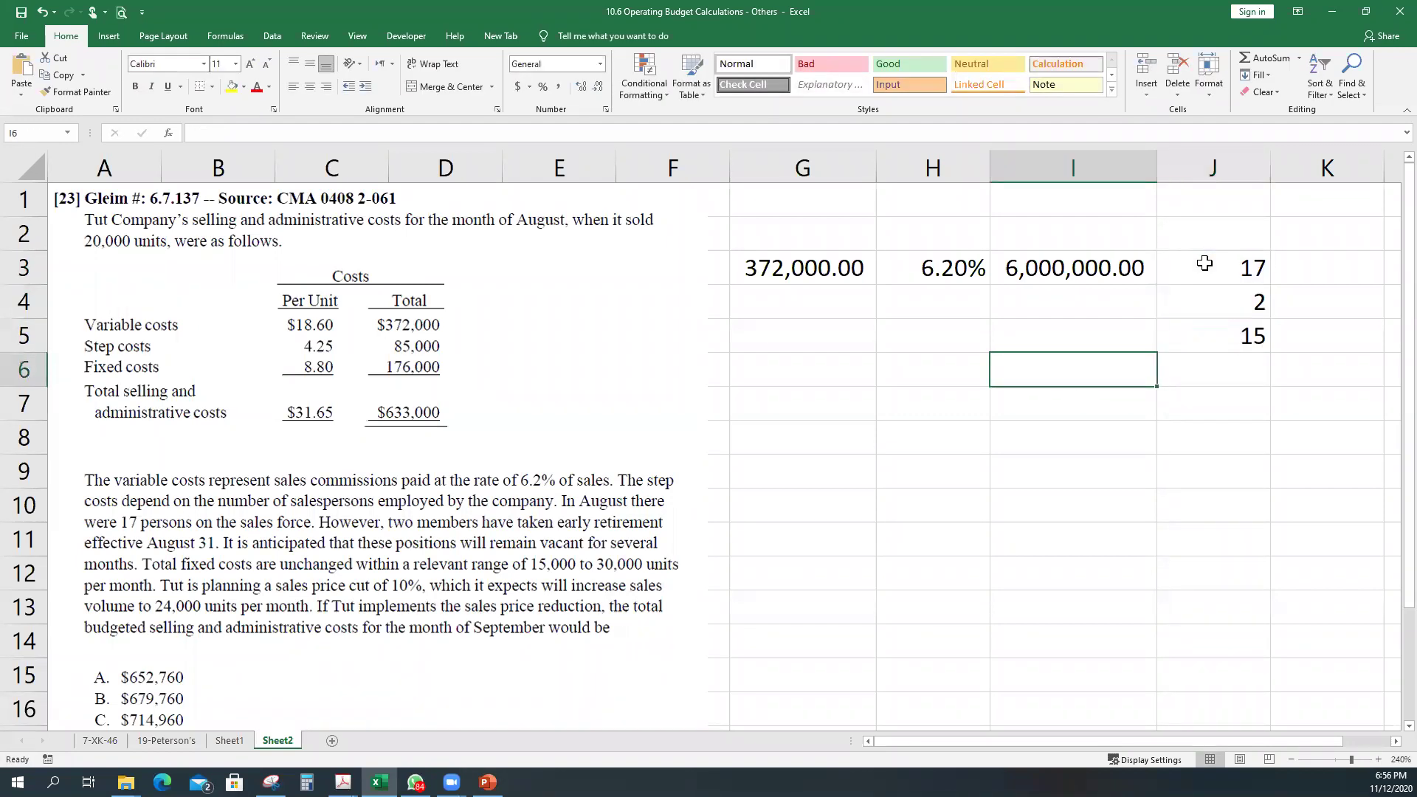
Enter the total step costs 85000 in G5 and the August sales force of 17 in H5.
{"action": "key", "text": "Left"}
{"action": "key", "text": "Left"}
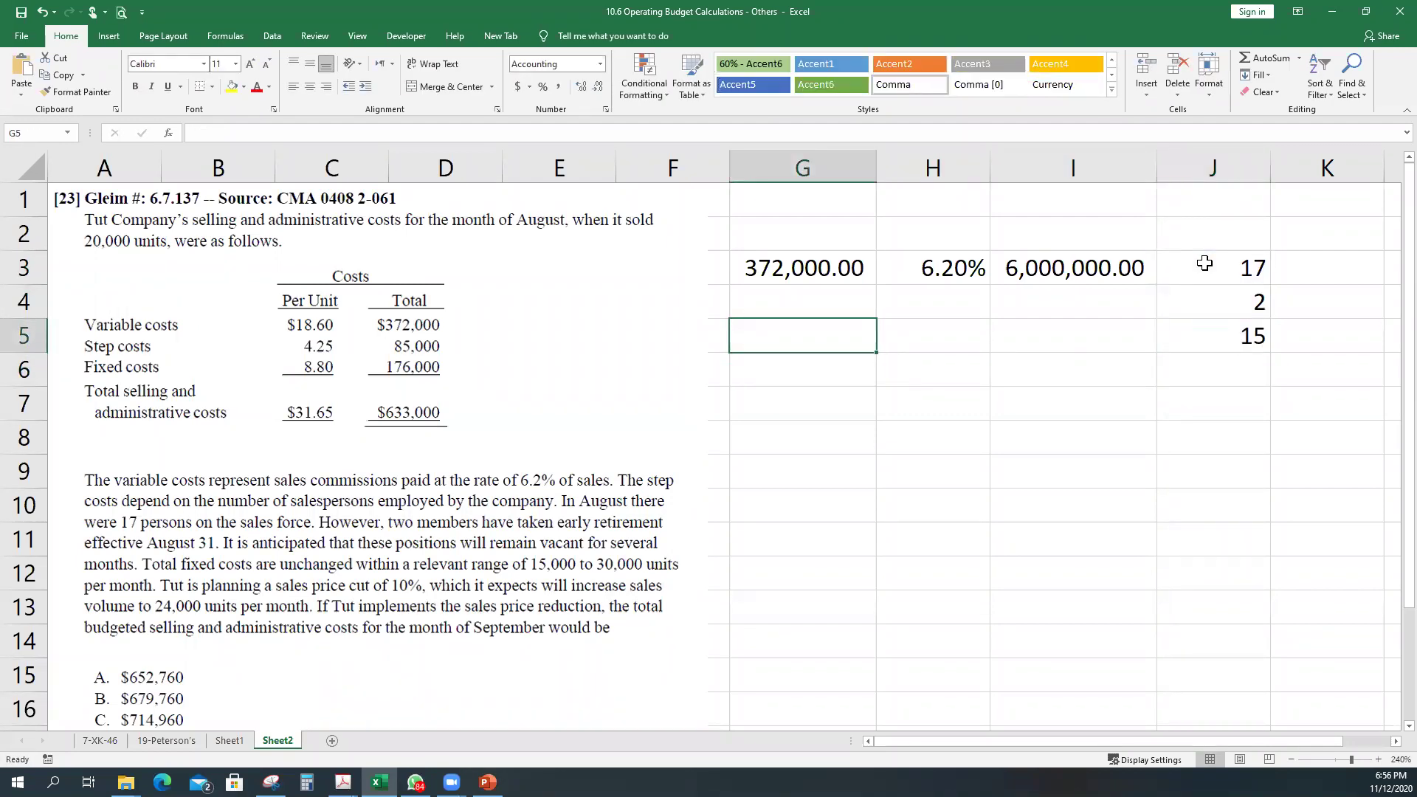
{"action": "type", "text": "85,00"}
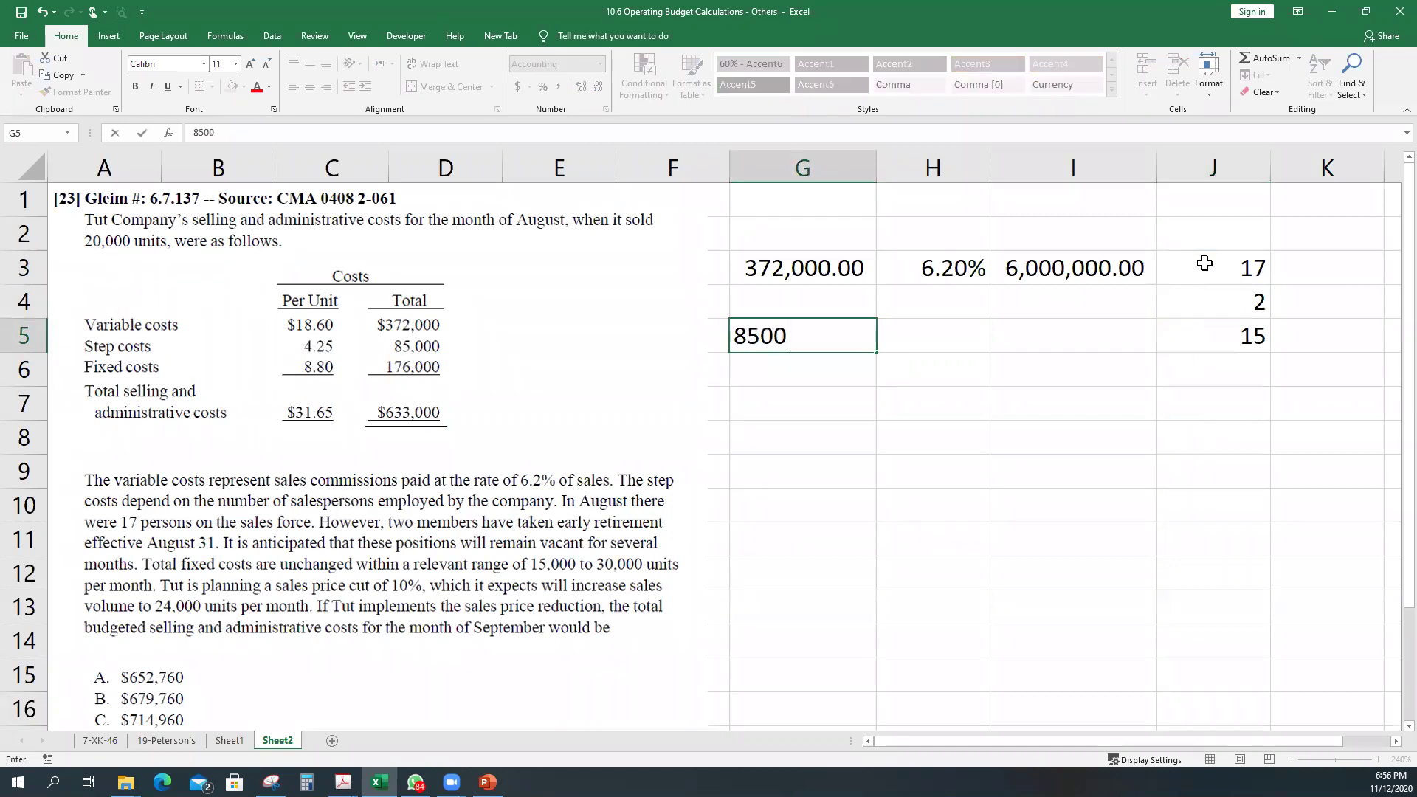
{"action": "type", "text": "0"}
{"action": "key", "text": "Tab"}
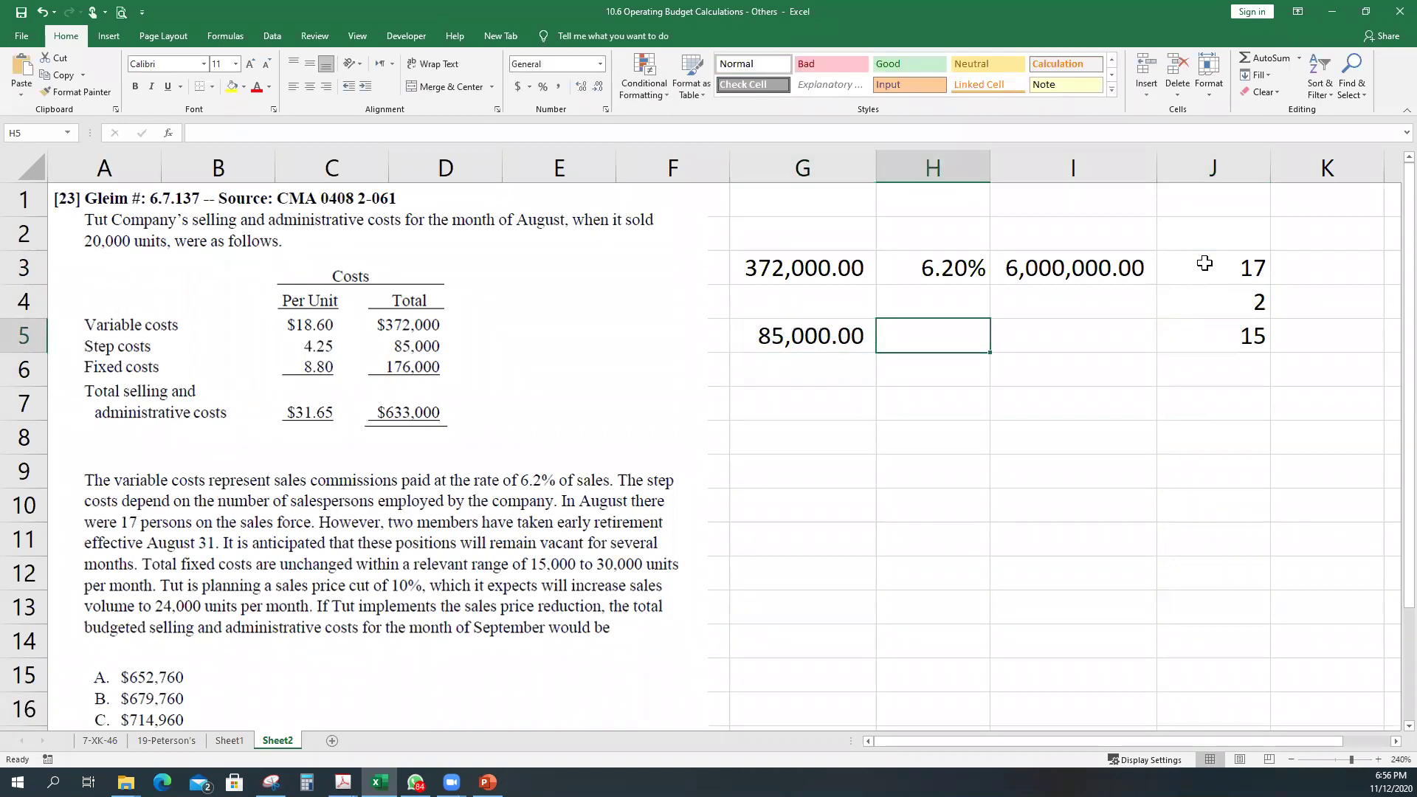
{"action": "type", "text": "17"}
{"action": "key", "text": "Return"}
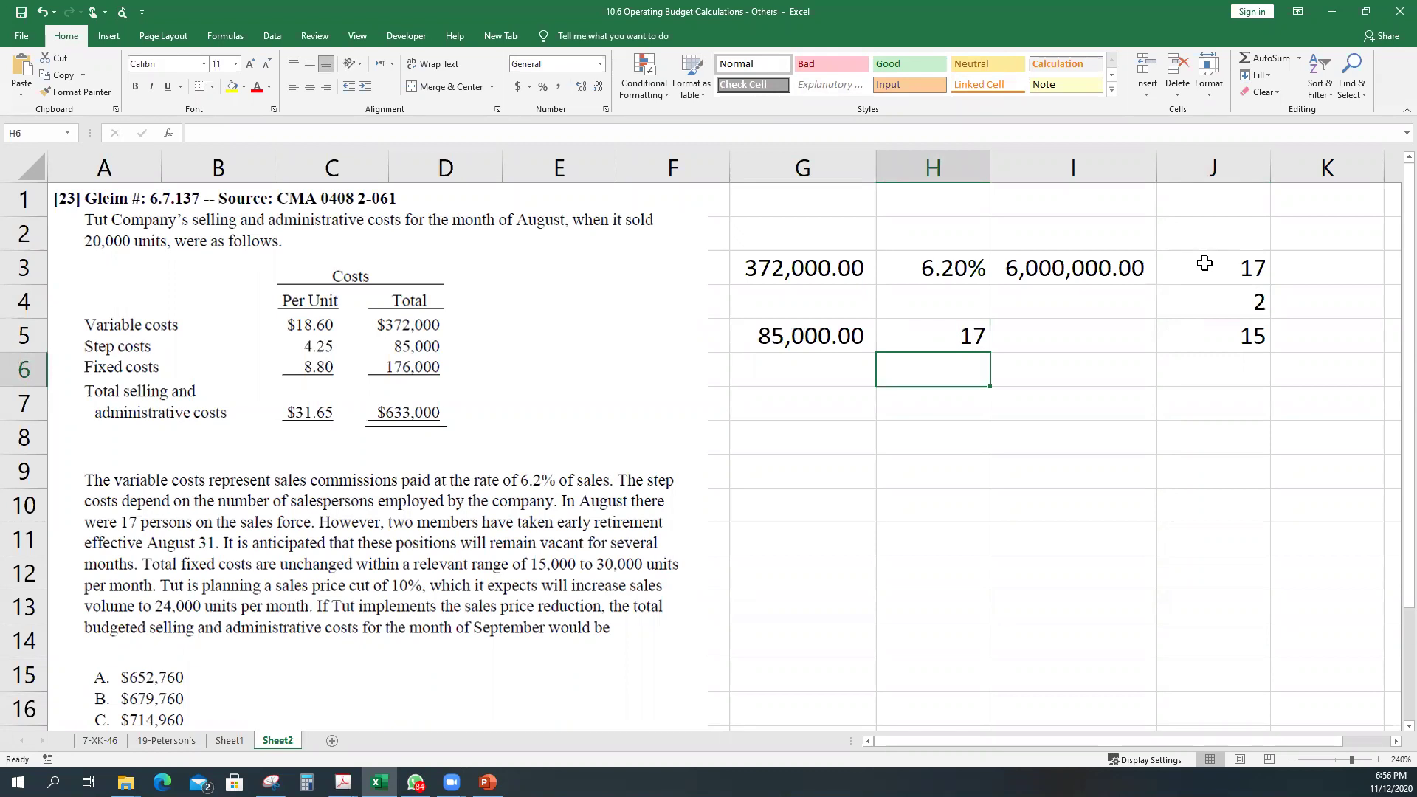
{"action": "key", "text": "Up"}
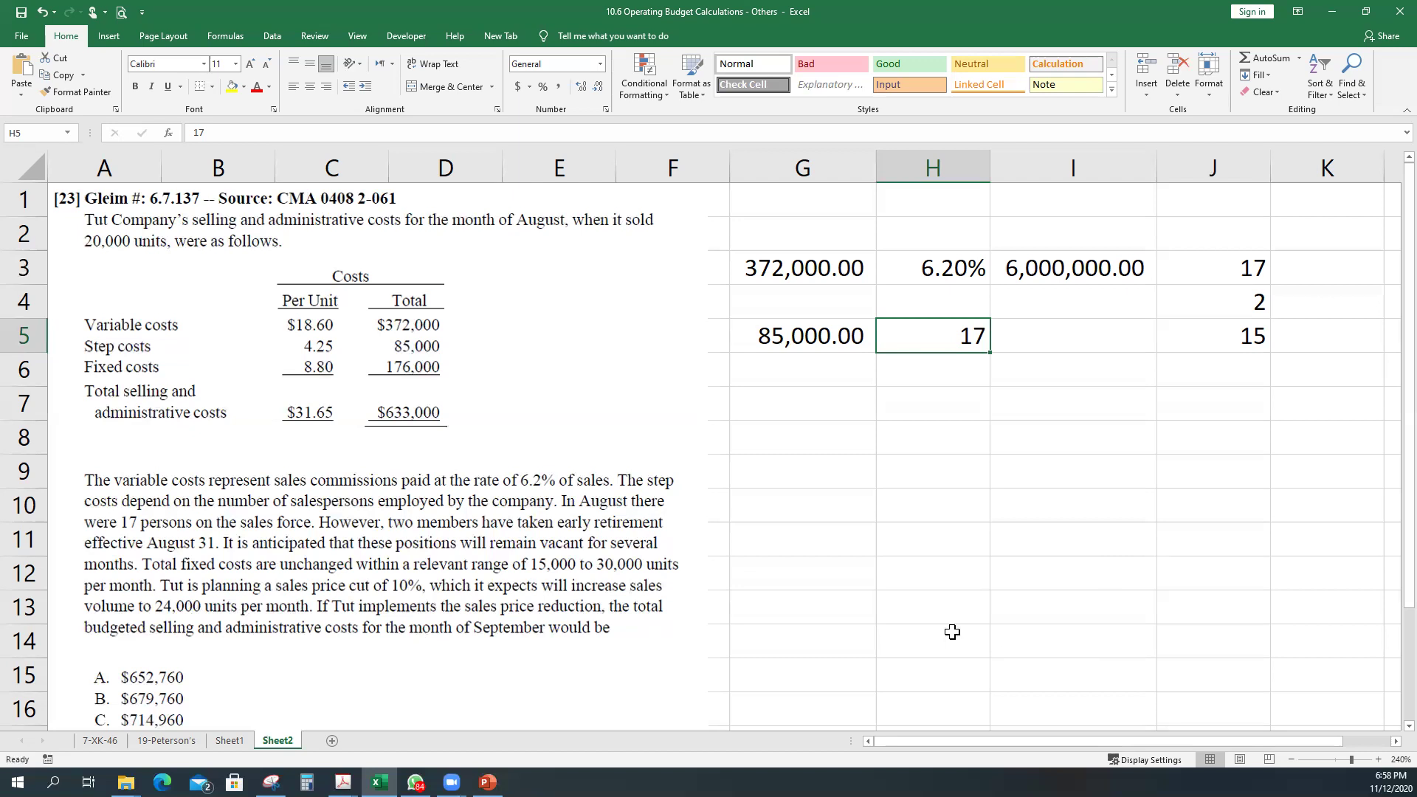
Label the budgeted cost rows VC, SC and FC in cells G11 to G13.
{"action": "left_click", "coordinate": [797, 528]}
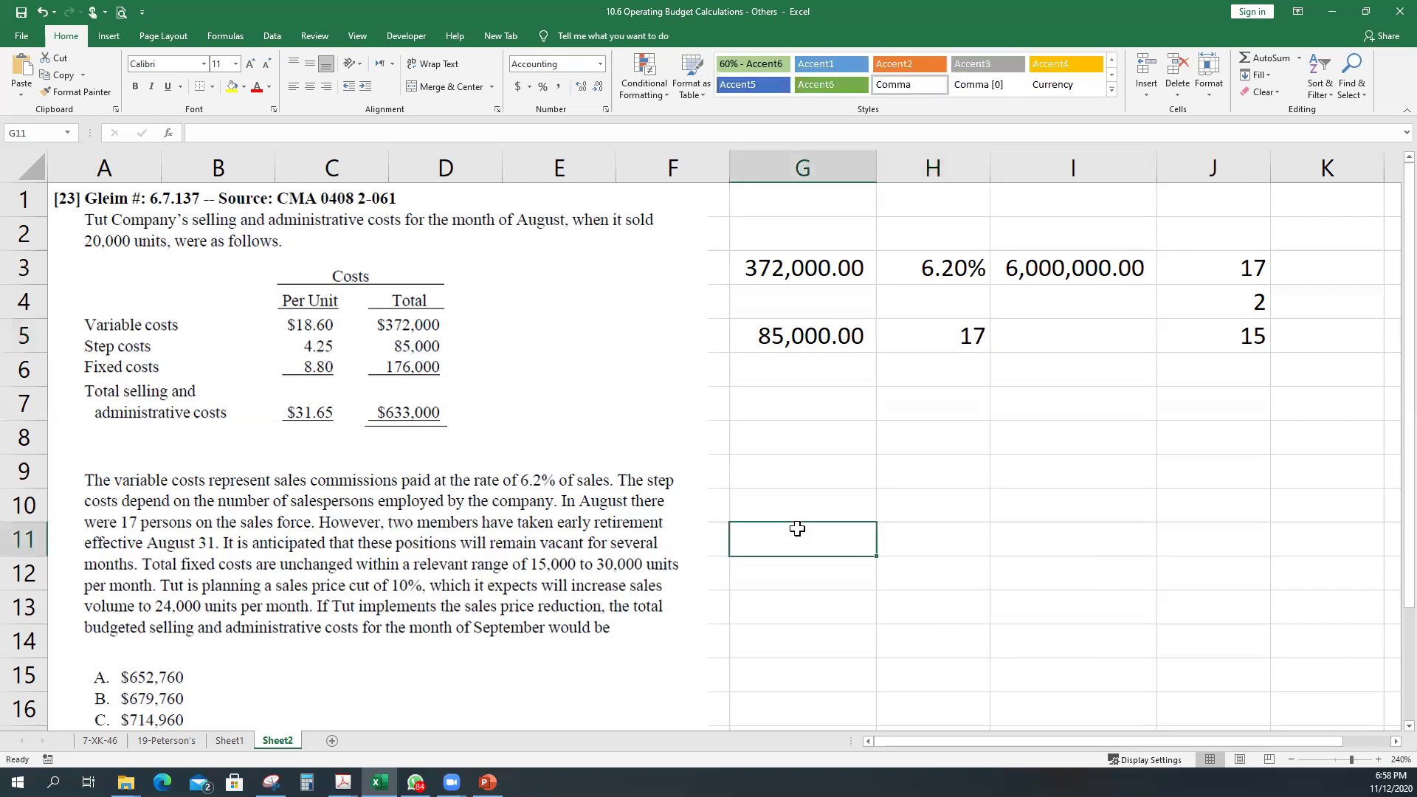
{"action": "type", "text": "VC"}
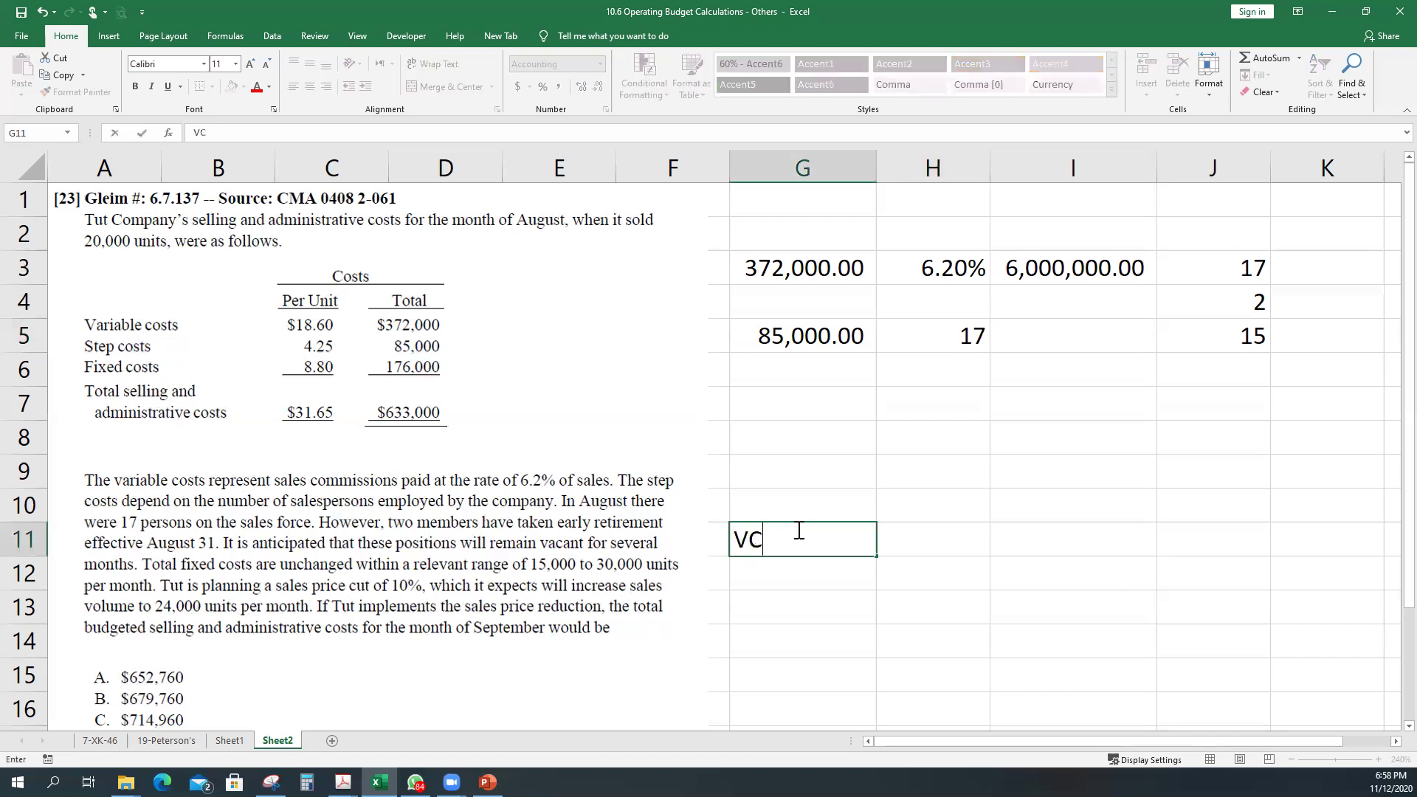
{"action": "key", "text": "Return"}
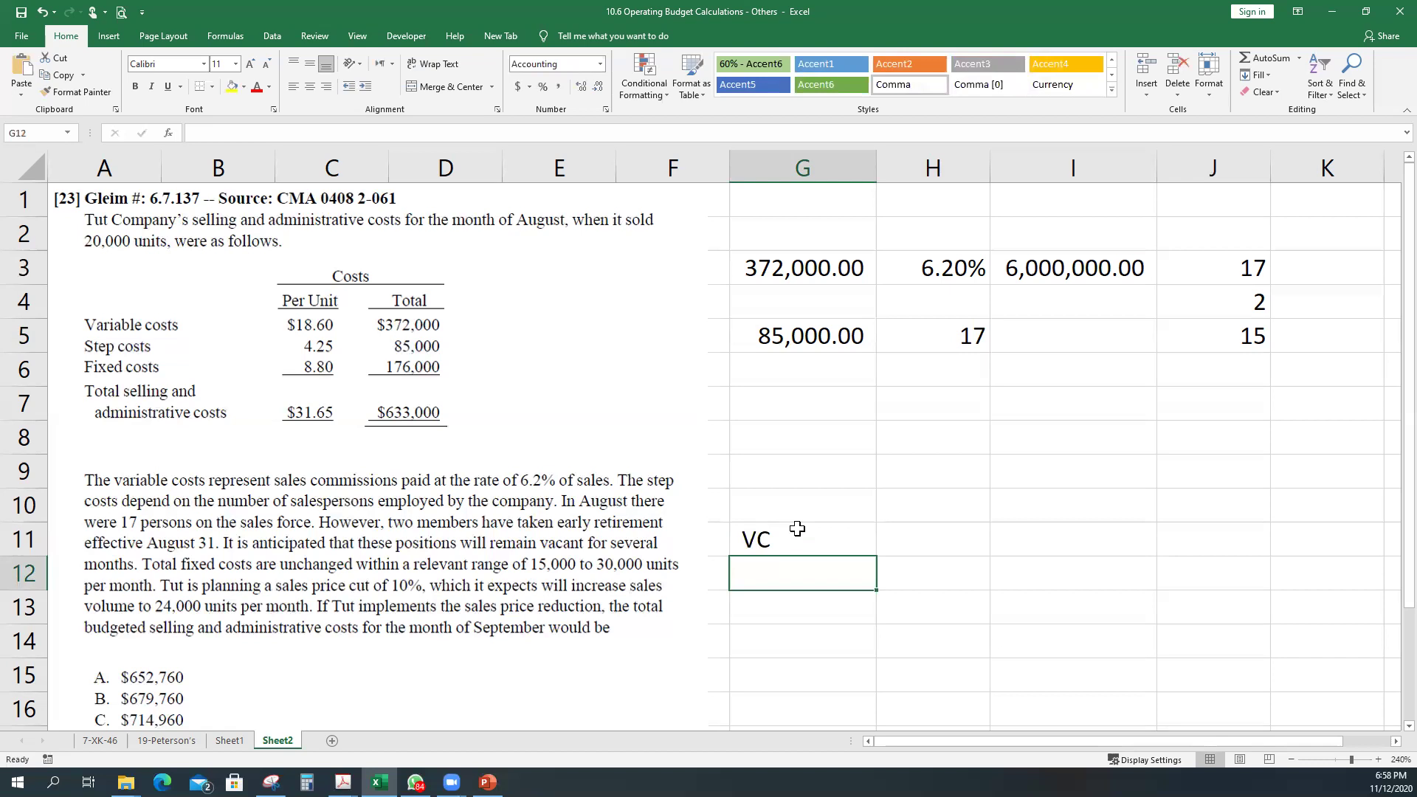
{"action": "type", "text": "SC"}
{"action": "key", "text": "Return"}
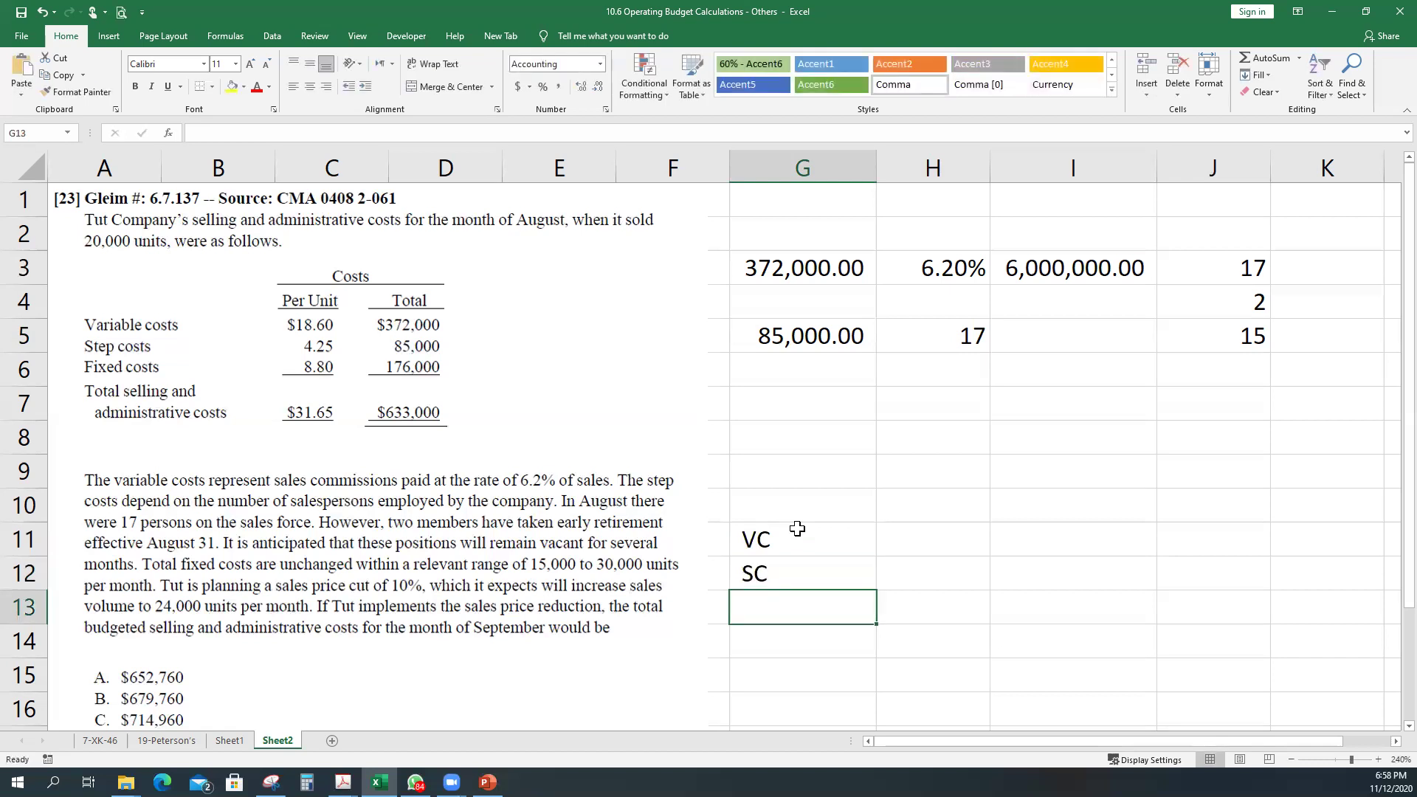
{"action": "type", "text": "FC"}
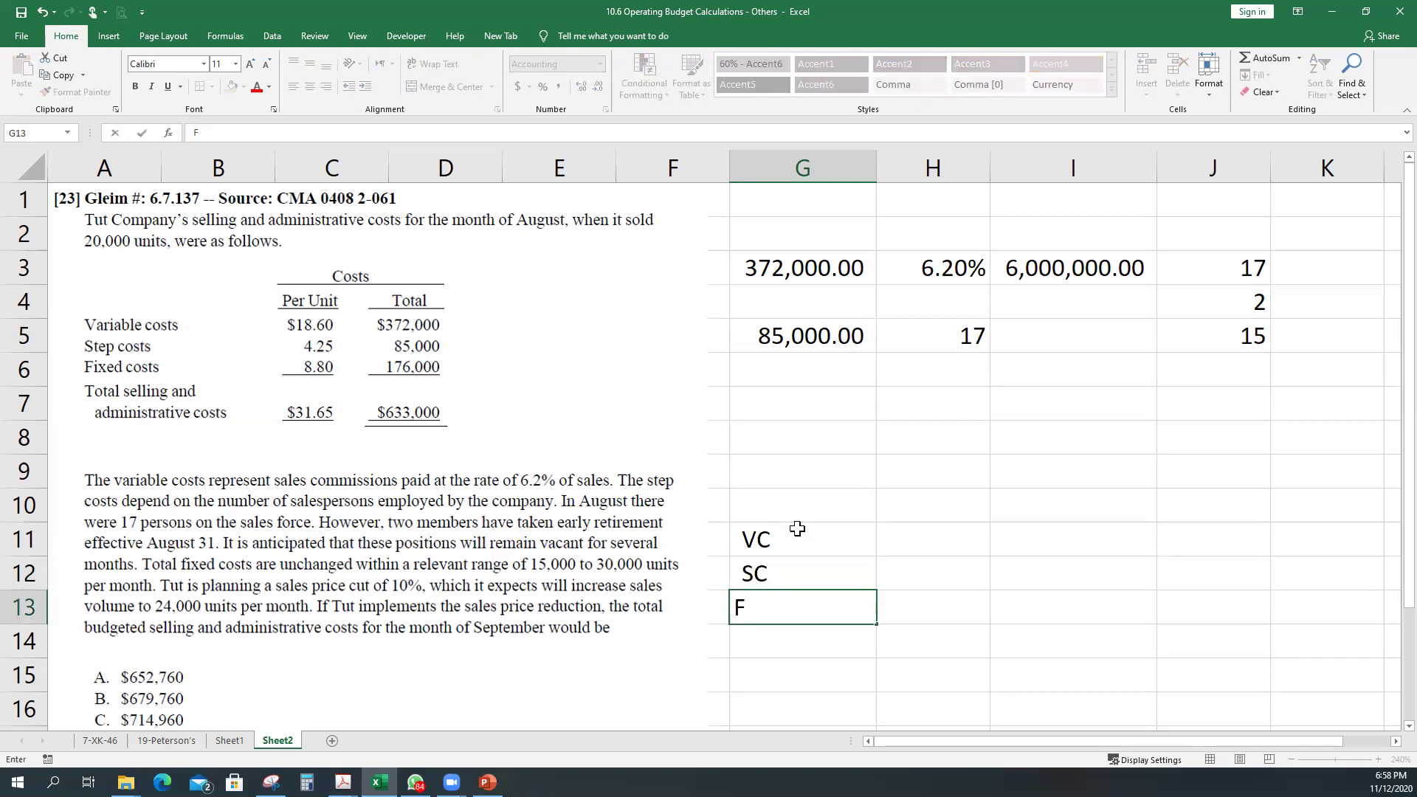
Enter the fixed costs 176000 in J13 on the FC row and apply the comma number format to J9:J15.
{"action": "key", "text": "Tab"}
{"action": "key", "text": "Tab"}
{"action": "key", "text": "Tab"}
{"action": "type", "text": "1"}
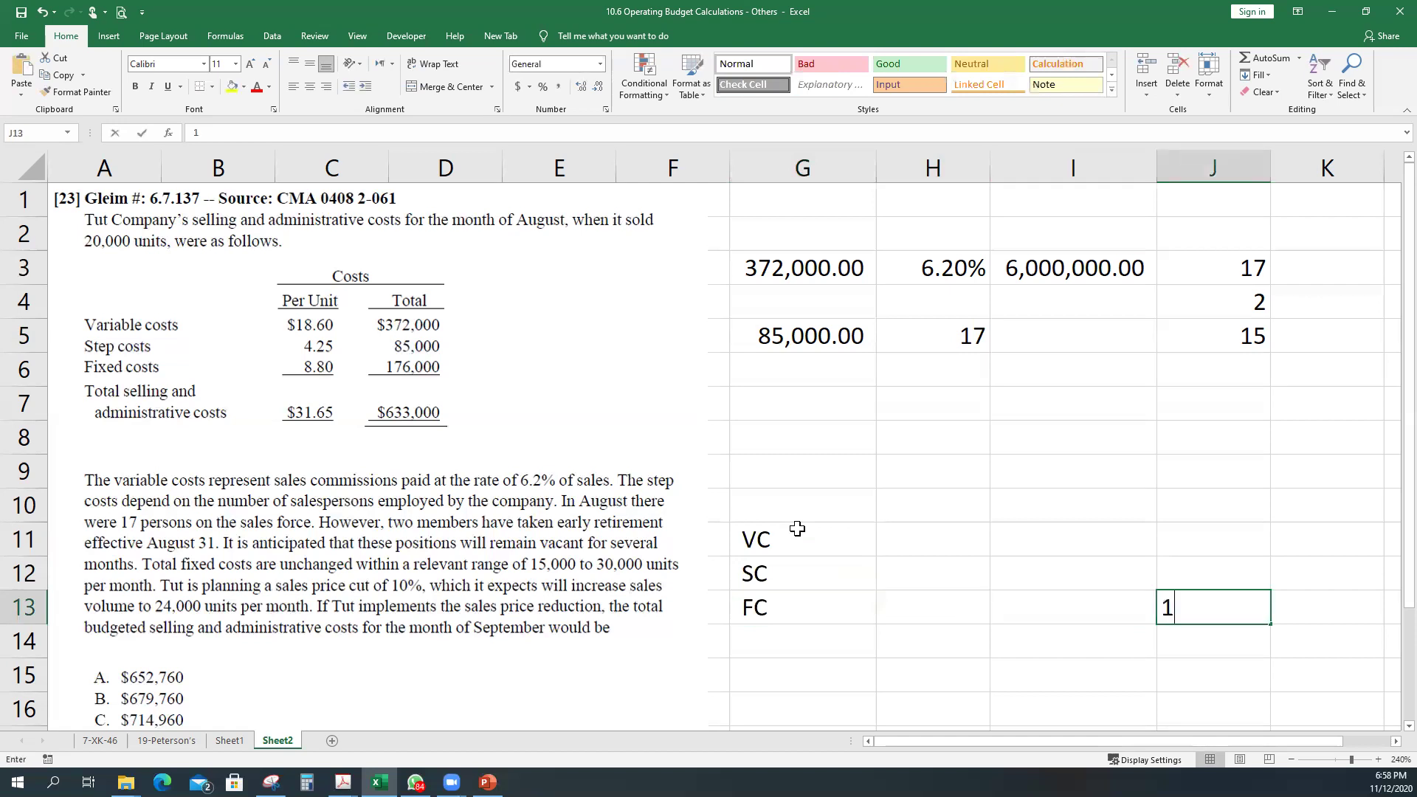
{"action": "type", "text": "76000"}
{"action": "key", "text": "Return"}
{"action": "key", "text": "Up"}
{"action": "left_click_drag", "start_coordinate": [1195, 483], "coordinate": [1184, 661]}
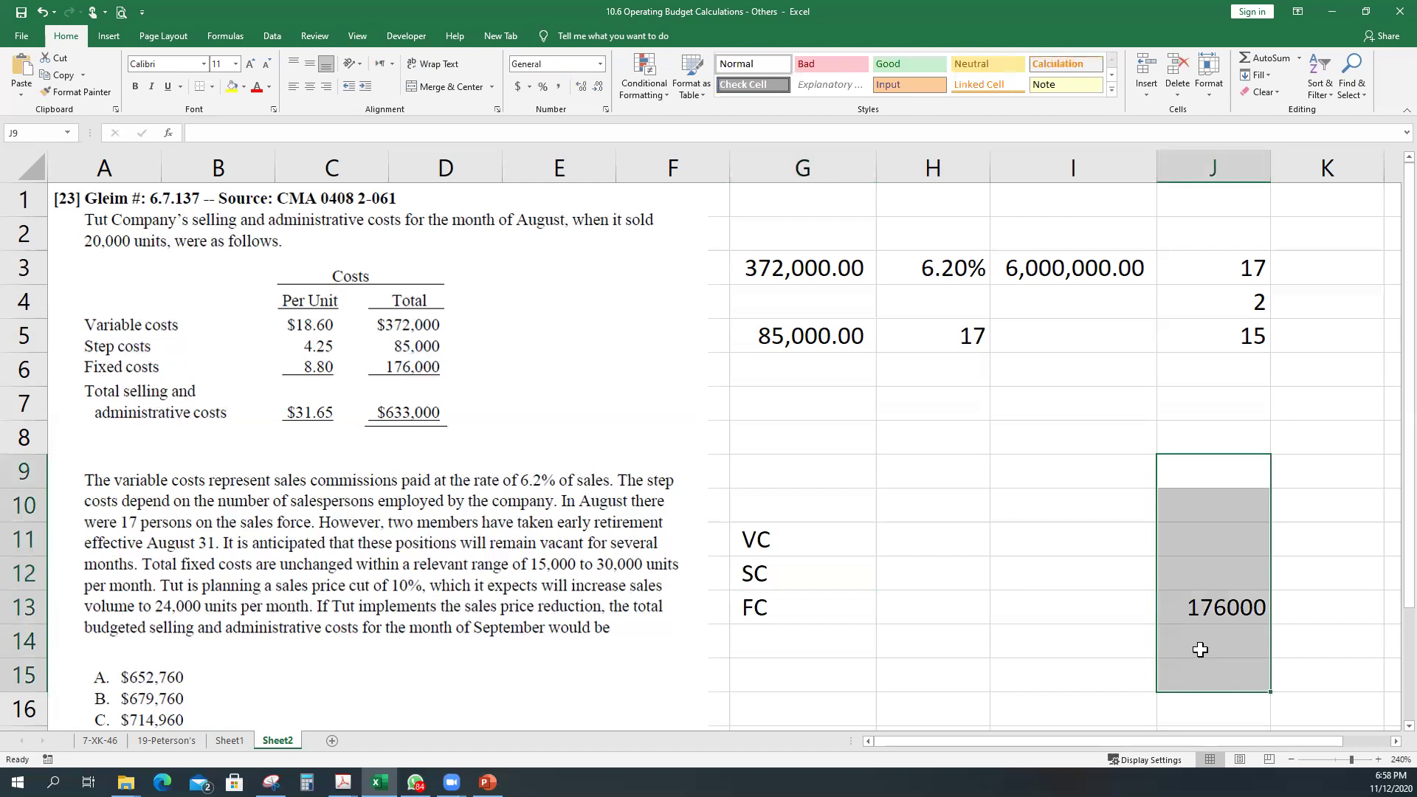
{"action": "right_click", "coordinate": [1203, 642]}
{"action": "left_click", "coordinate": [1368, 663]}
{"action": "left_click", "coordinate": [1181, 605]}
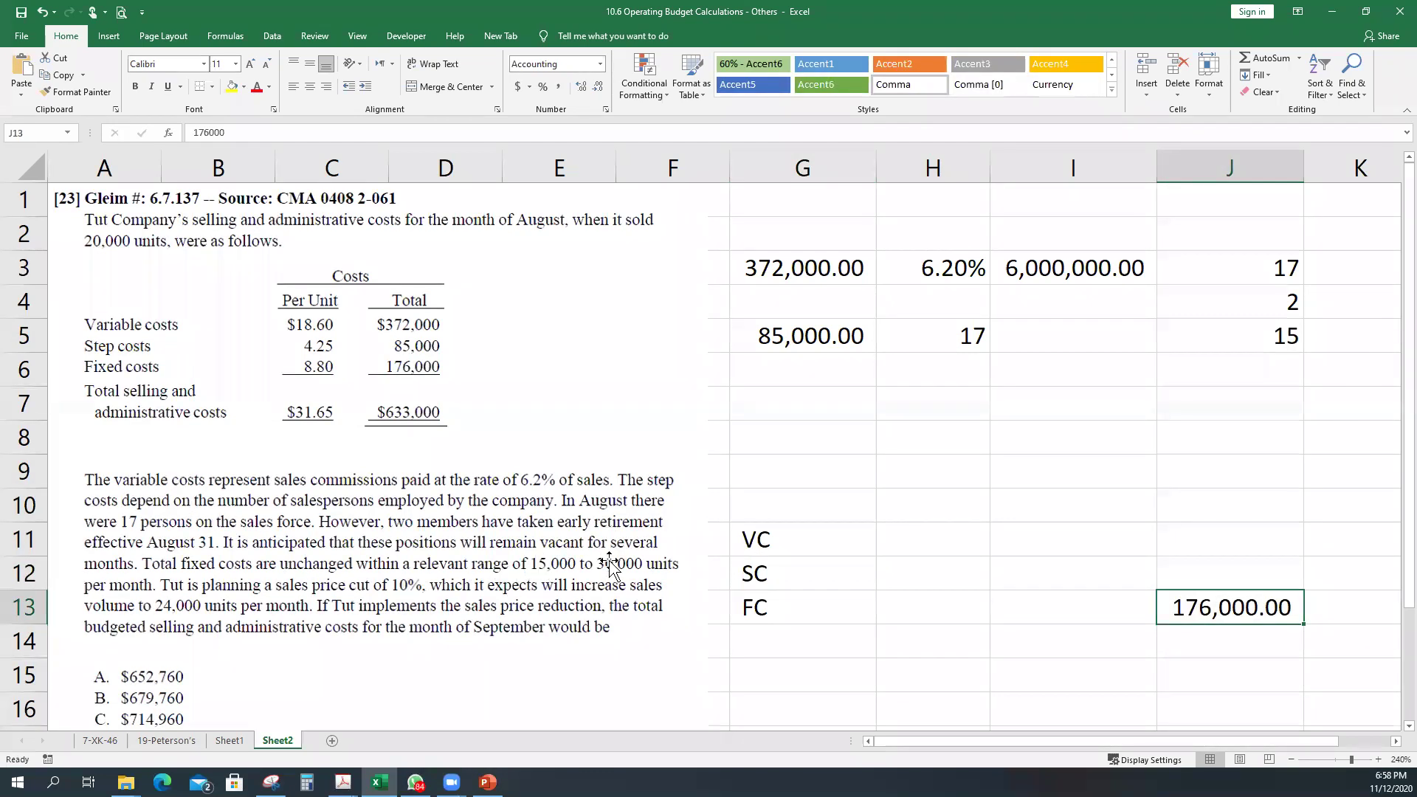
Clear the salesperson headcount figures from cells J3 to J5.
{"action": "left_click", "coordinate": [1212, 529]}
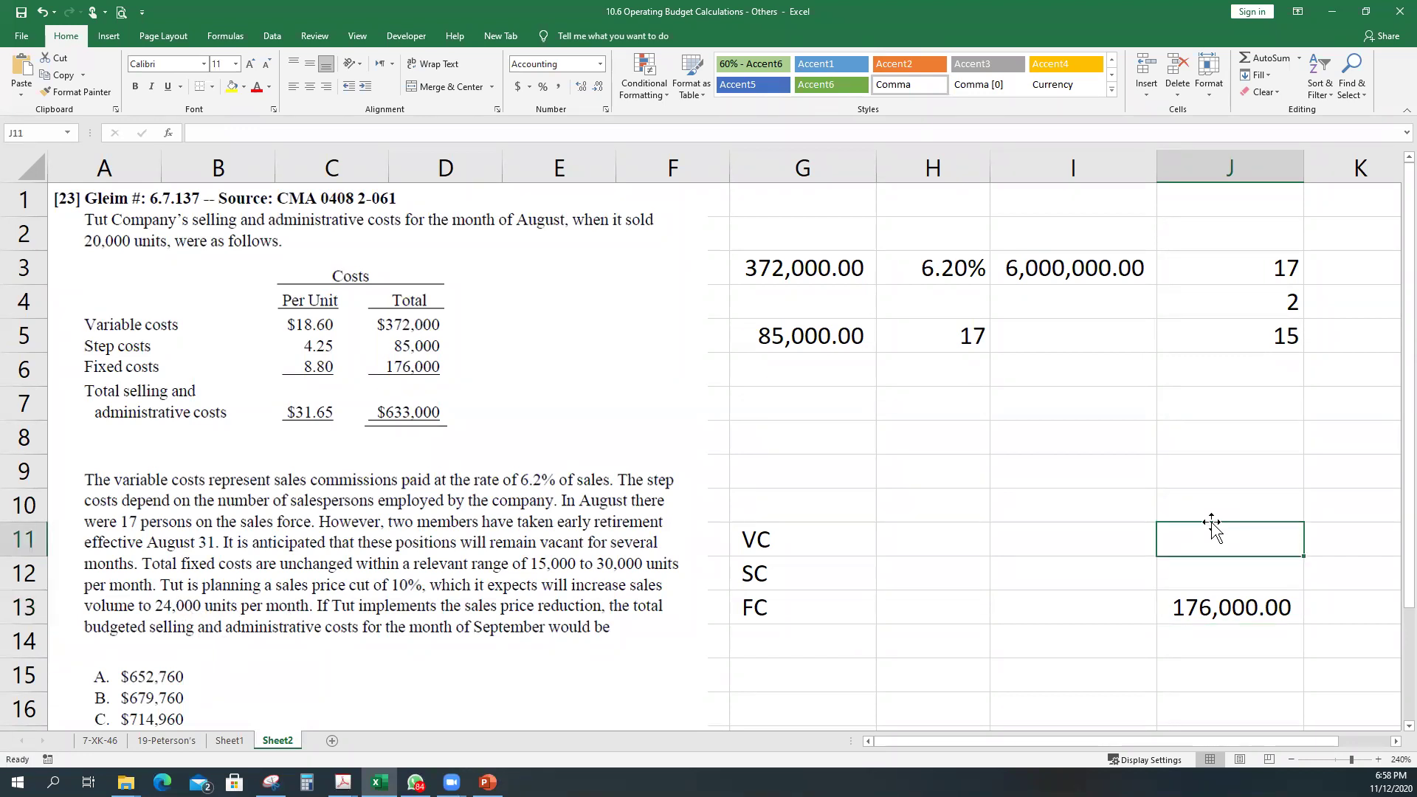
{"action": "key", "text": "Up"}
{"action": "key", "text": "Up"}
{"action": "key", "text": "Up"}
{"action": "key", "text": "Up"}
{"action": "key", "text": "Up"}
{"action": "key", "text": "Up"}
{"action": "key", "text": "Up"}
{"action": "key", "text": "Up"}
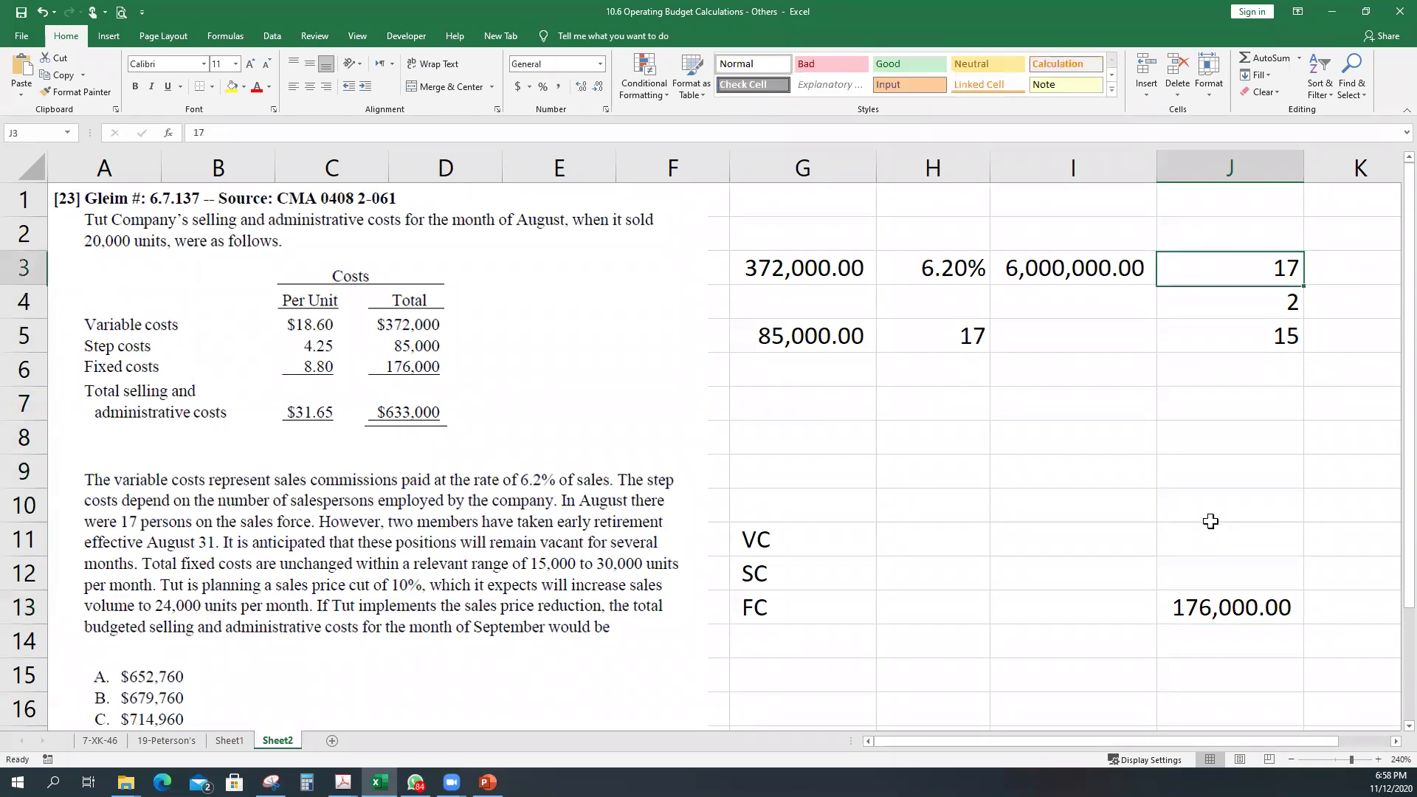
{"action": "key", "text": "shift+Down"}
{"action": "key", "text": "shift+Down"}
{"action": "key", "text": "Delete"}
{"action": "key", "text": "shift+Up"}
{"action": "key", "text": "shift+Up"}
Enter the August sales volume of 20000 units in I4, below the total sales amount.
{"action": "key", "text": "Left"}
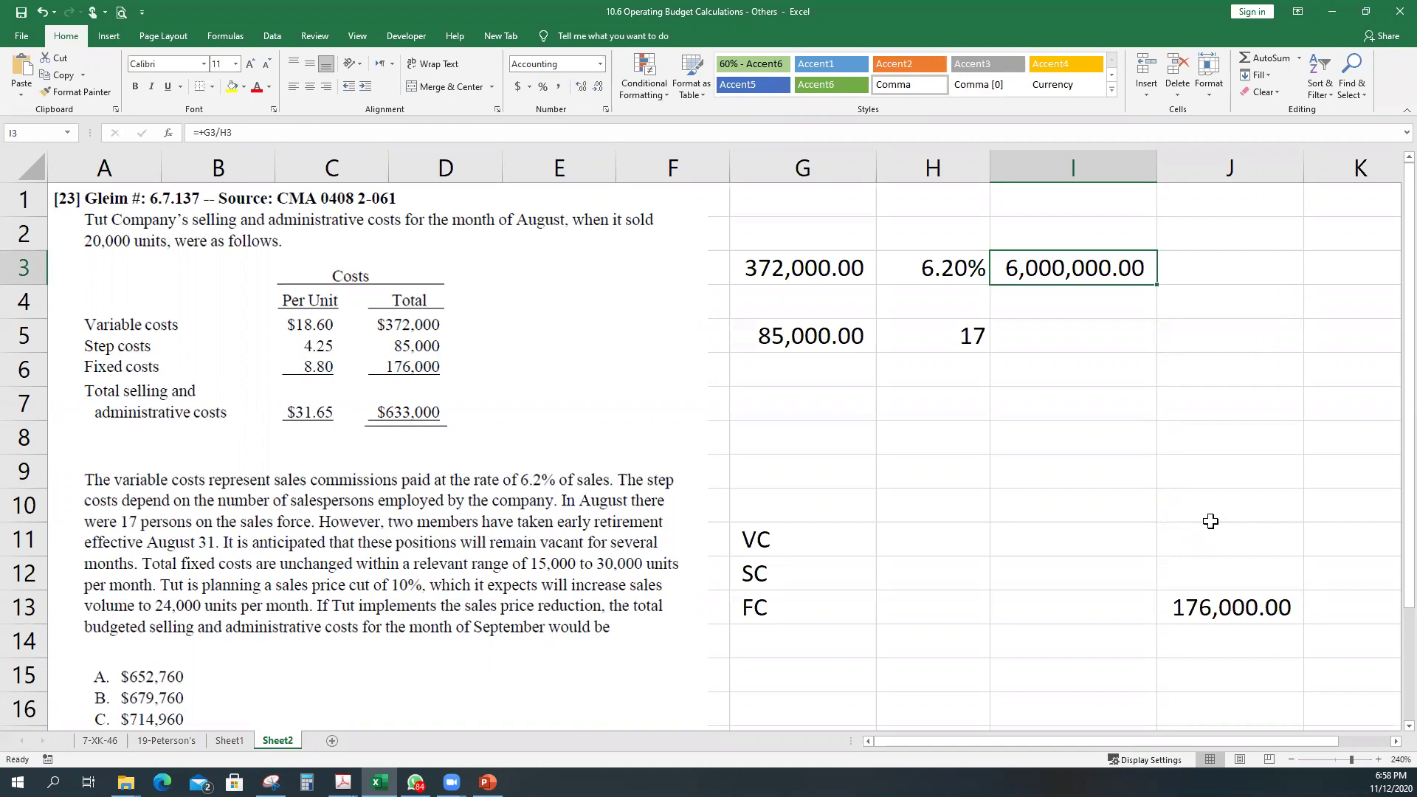
{"action": "key", "text": "Left"}
{"action": "key", "text": "Left"}
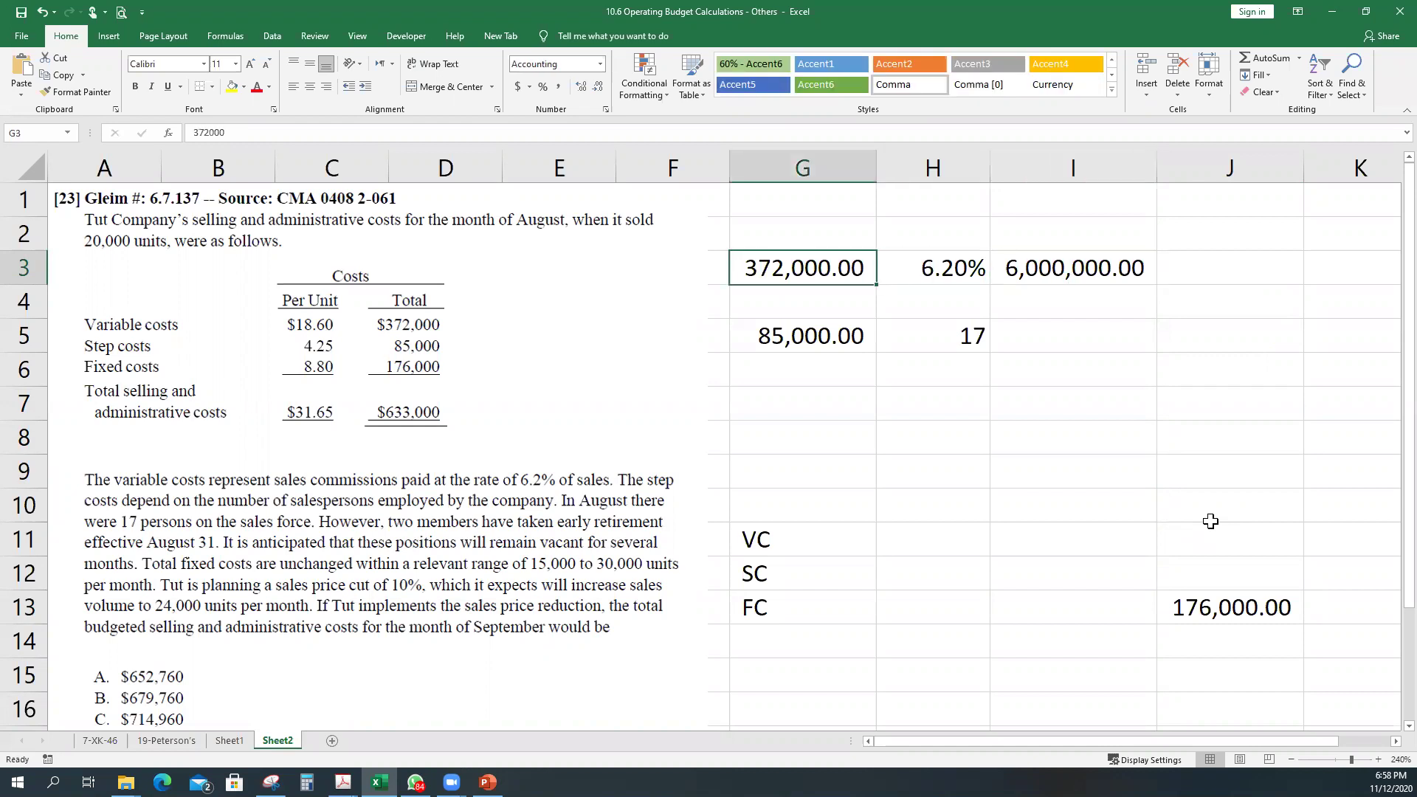
{"action": "key", "text": "Right"}
{"action": "key", "text": "Right"}
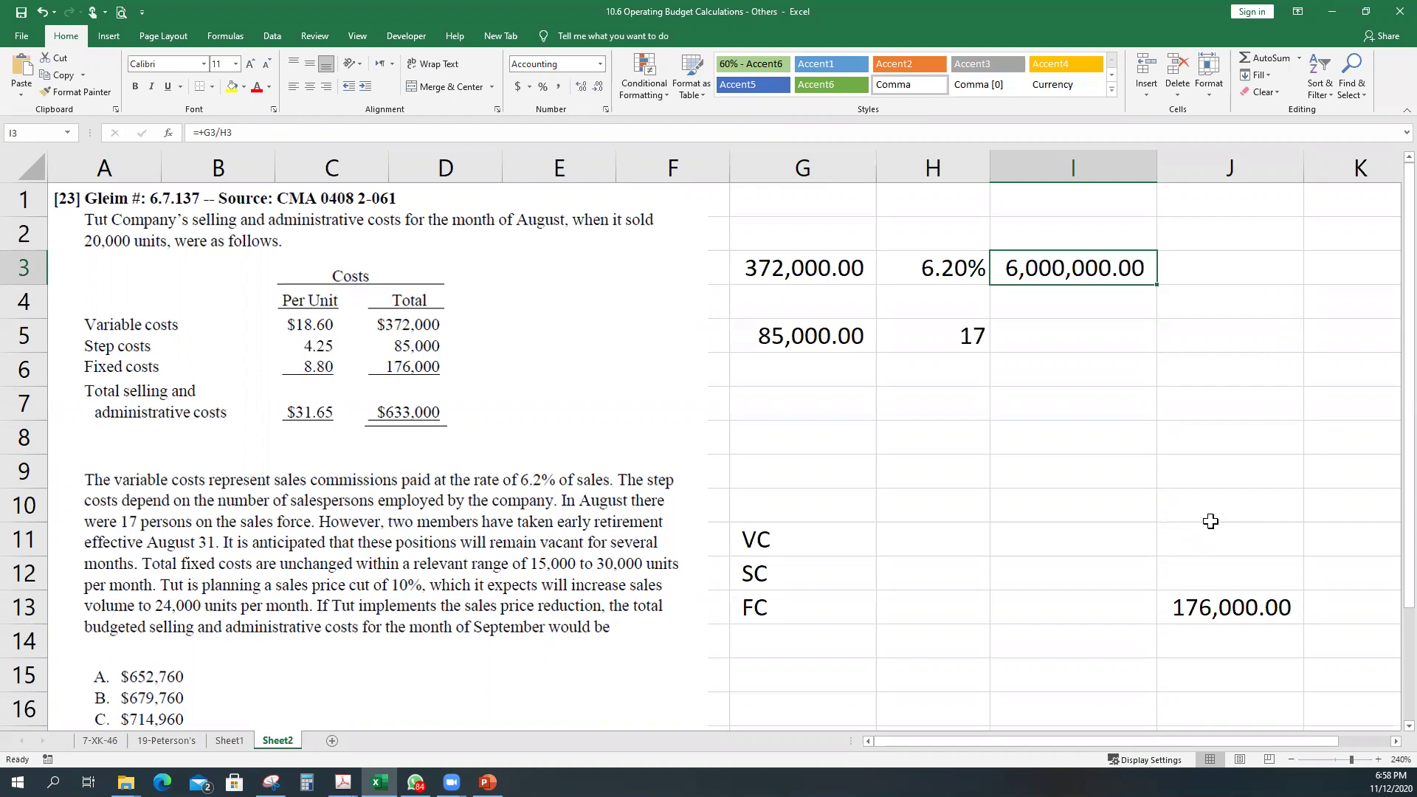
{"action": "key", "text": "Right"}
{"action": "key", "text": "Left"}
{"action": "key", "text": "Down"}
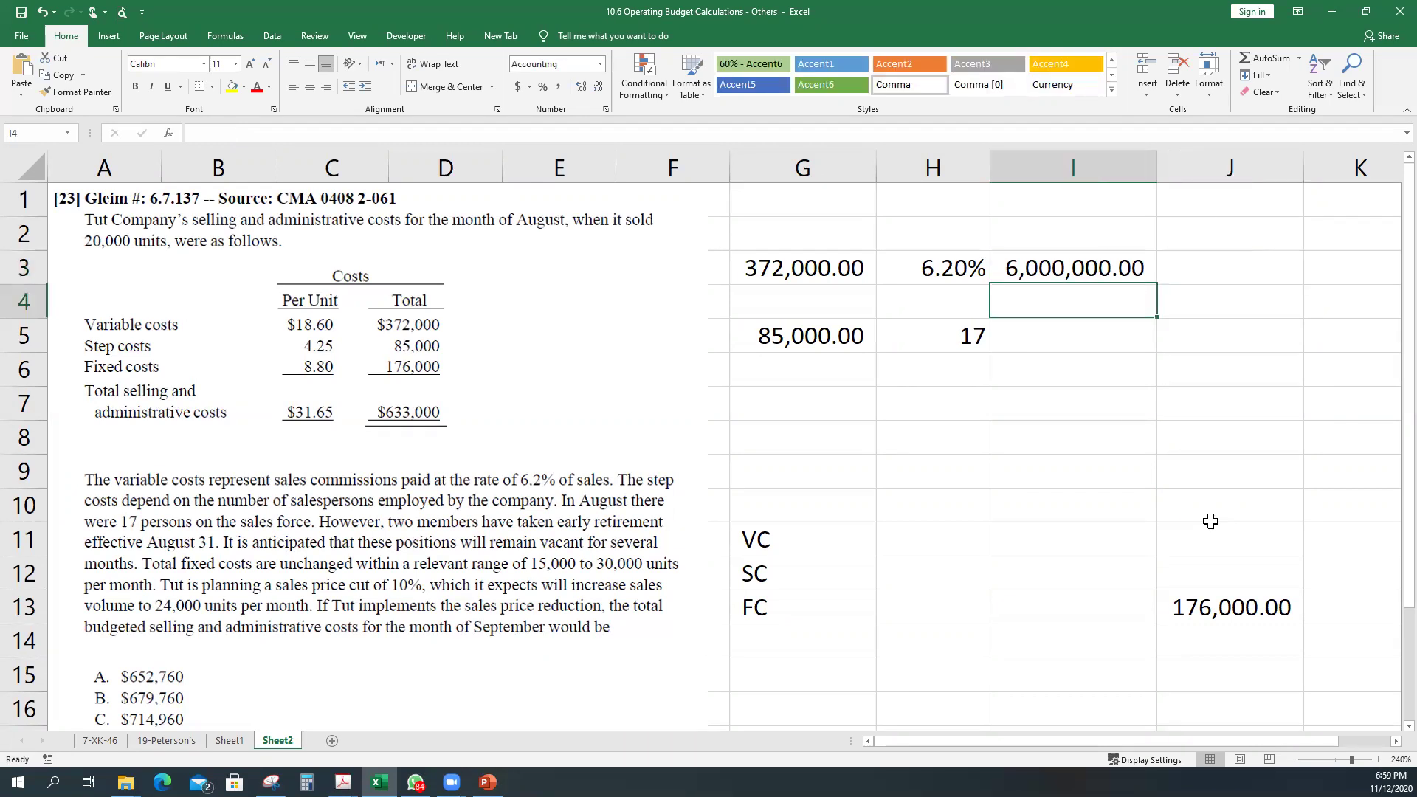
{"action": "type", "text": "20000"}
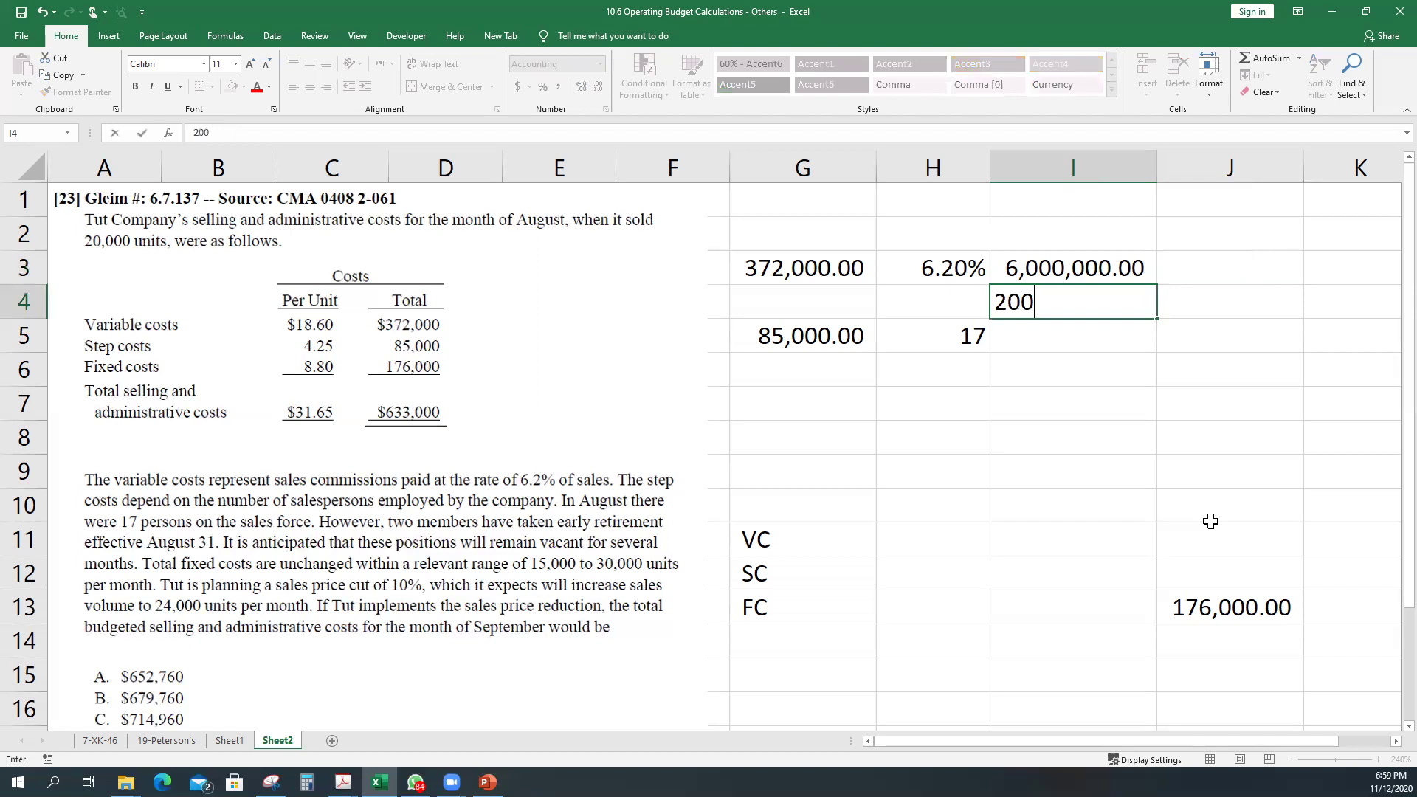
{"action": "key", "text": "Return"}
Calculate the August unit selling price in J4 by dividing total sales I3 by the units in I4.
{"action": "key", "text": "Up"}
{"action": "key", "text": "Right"}
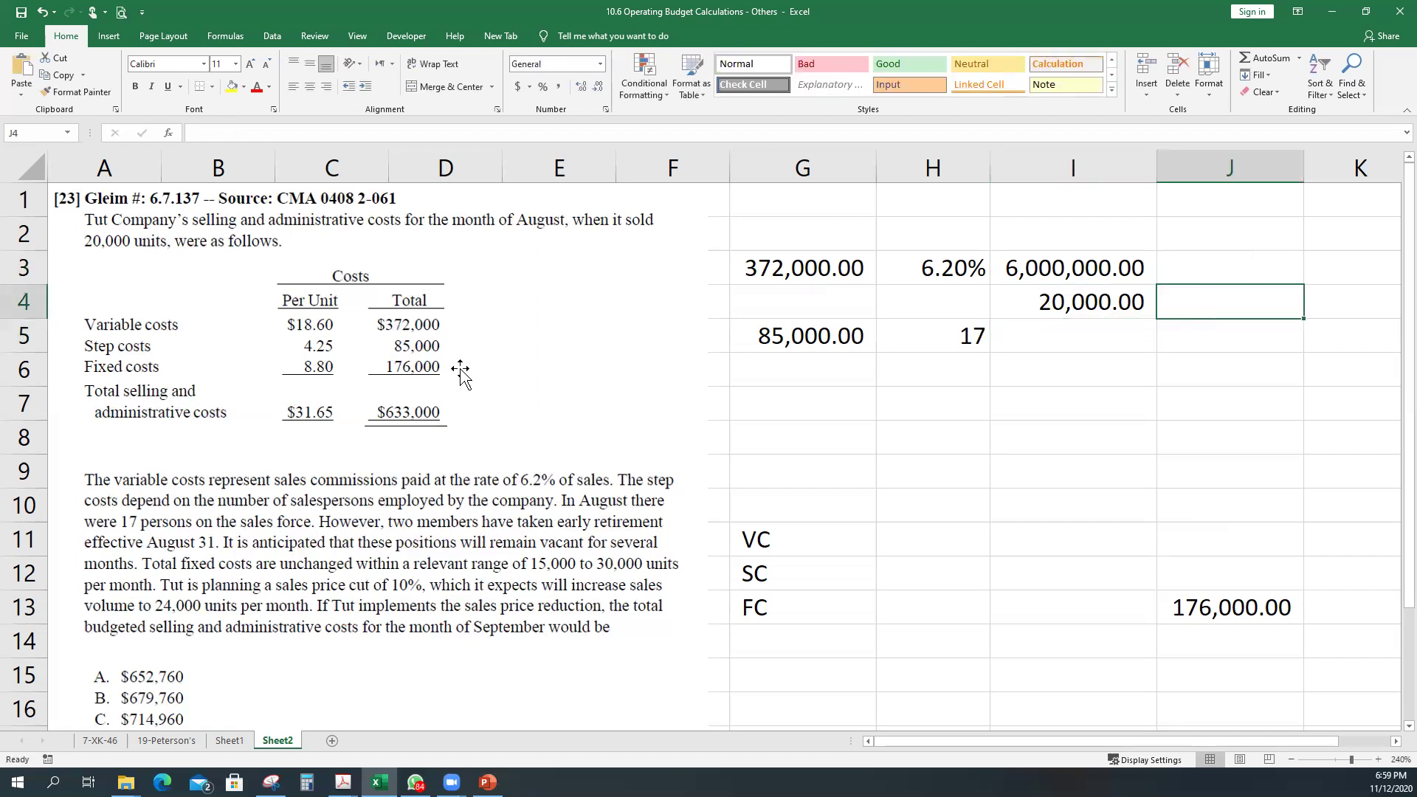
{"action": "type", "text": "+"}
{"action": "key", "text": "Left"}
{"action": "key", "text": "Up"}
{"action": "type", "text": "/"}
{"action": "key", "text": "Left"}
{"action": "key", "text": "Return"}
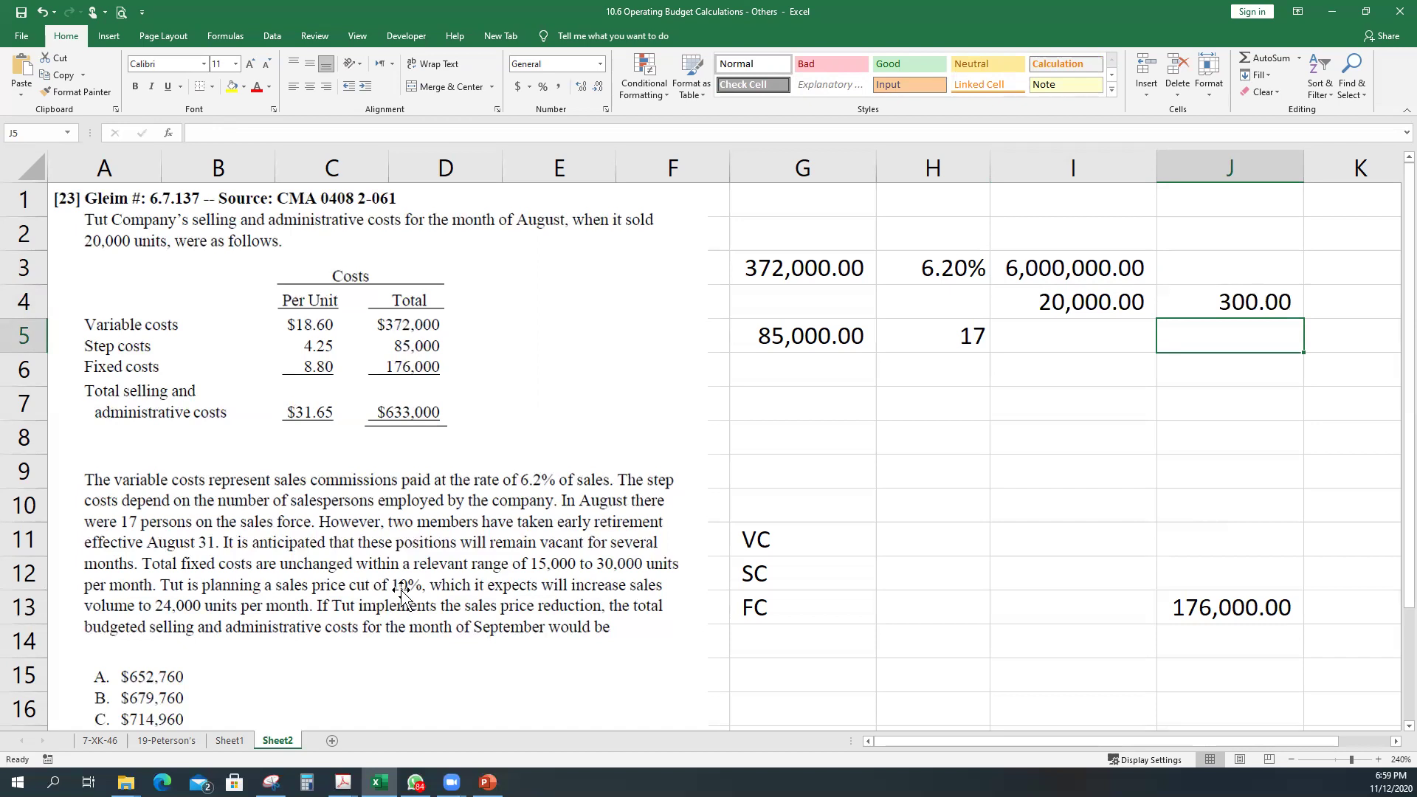
Calculate the price after the 10% cut in J5 as J4 times 0.9.
{"action": "type", "text": "+J4*.9"}
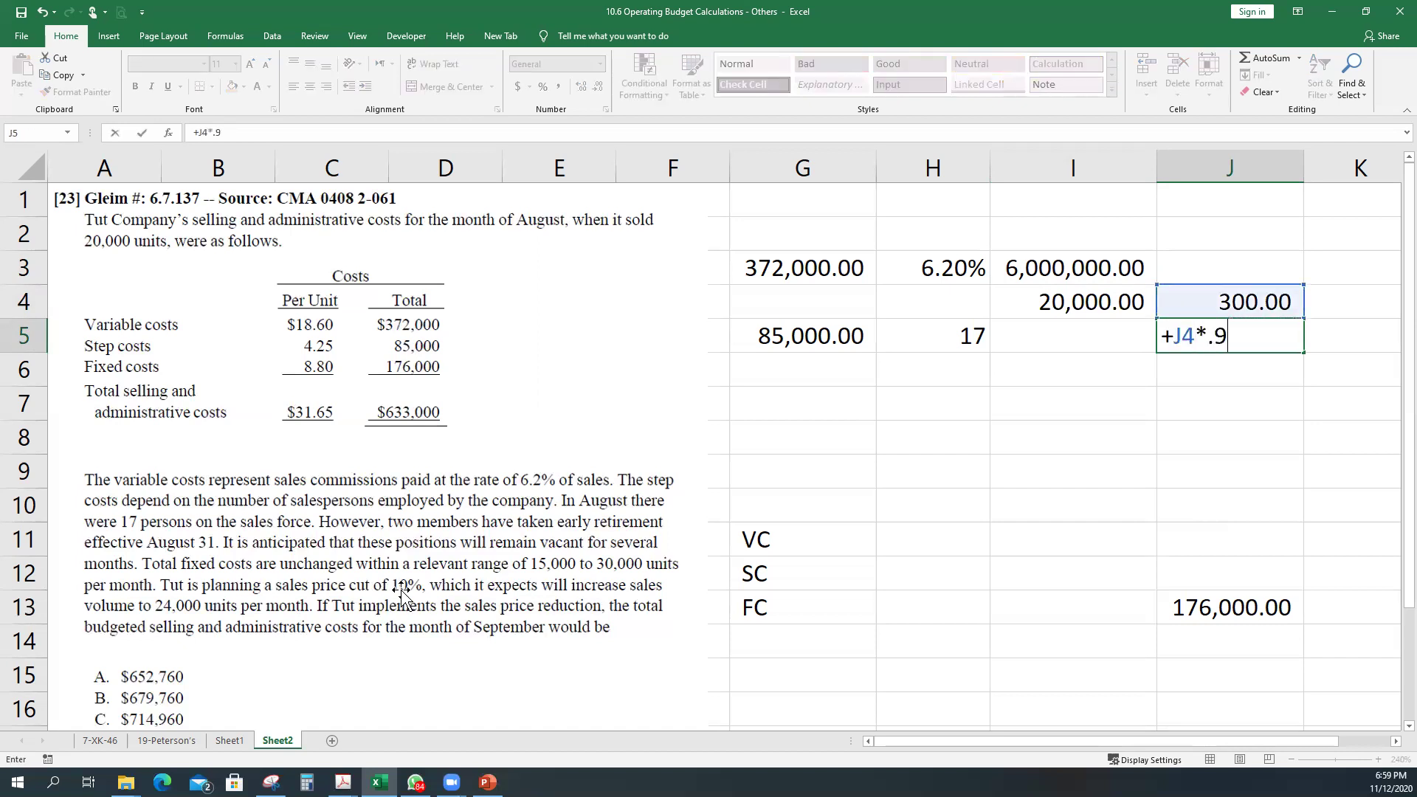
{"action": "key", "text": "Return"}
{"action": "key", "text": "Up"}
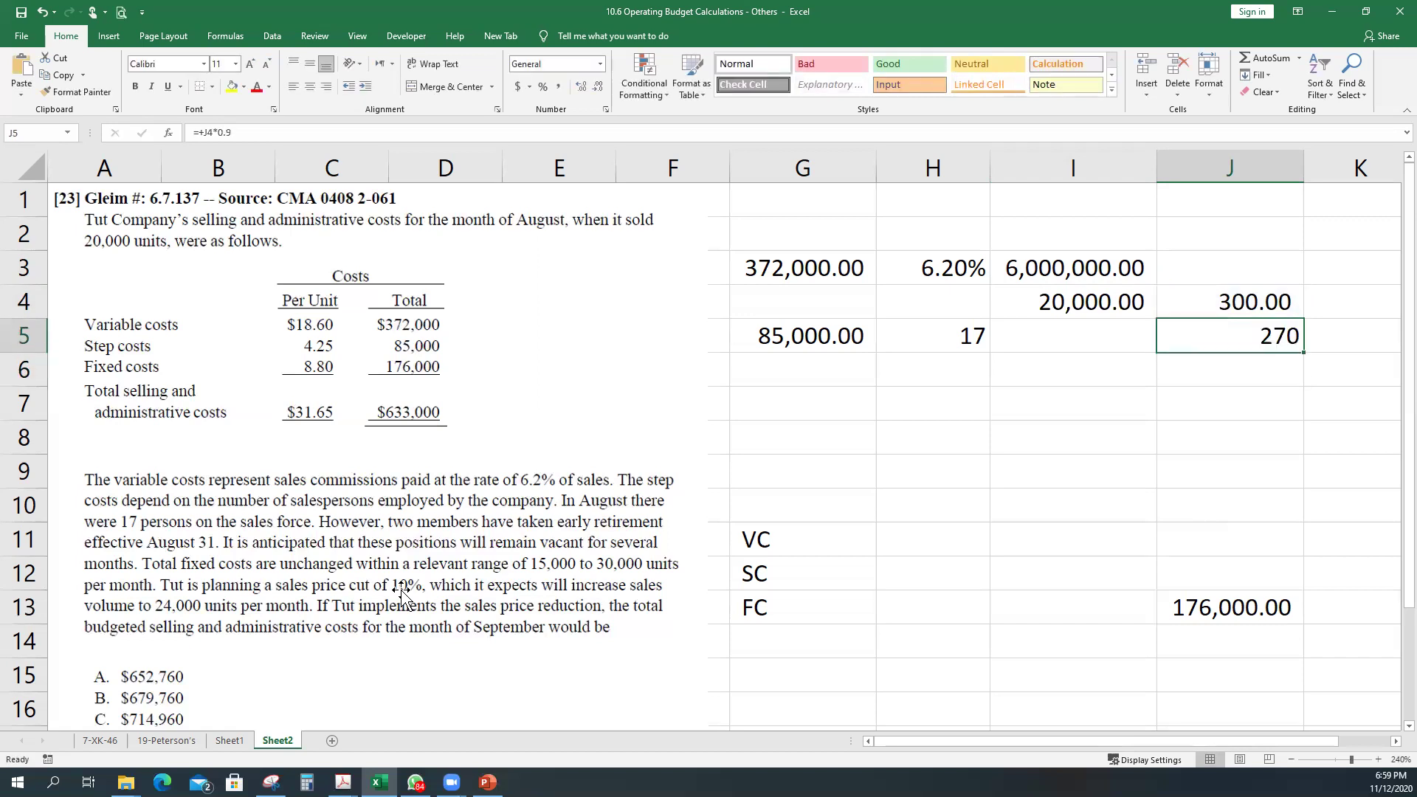
{"action": "key", "text": "Down"}
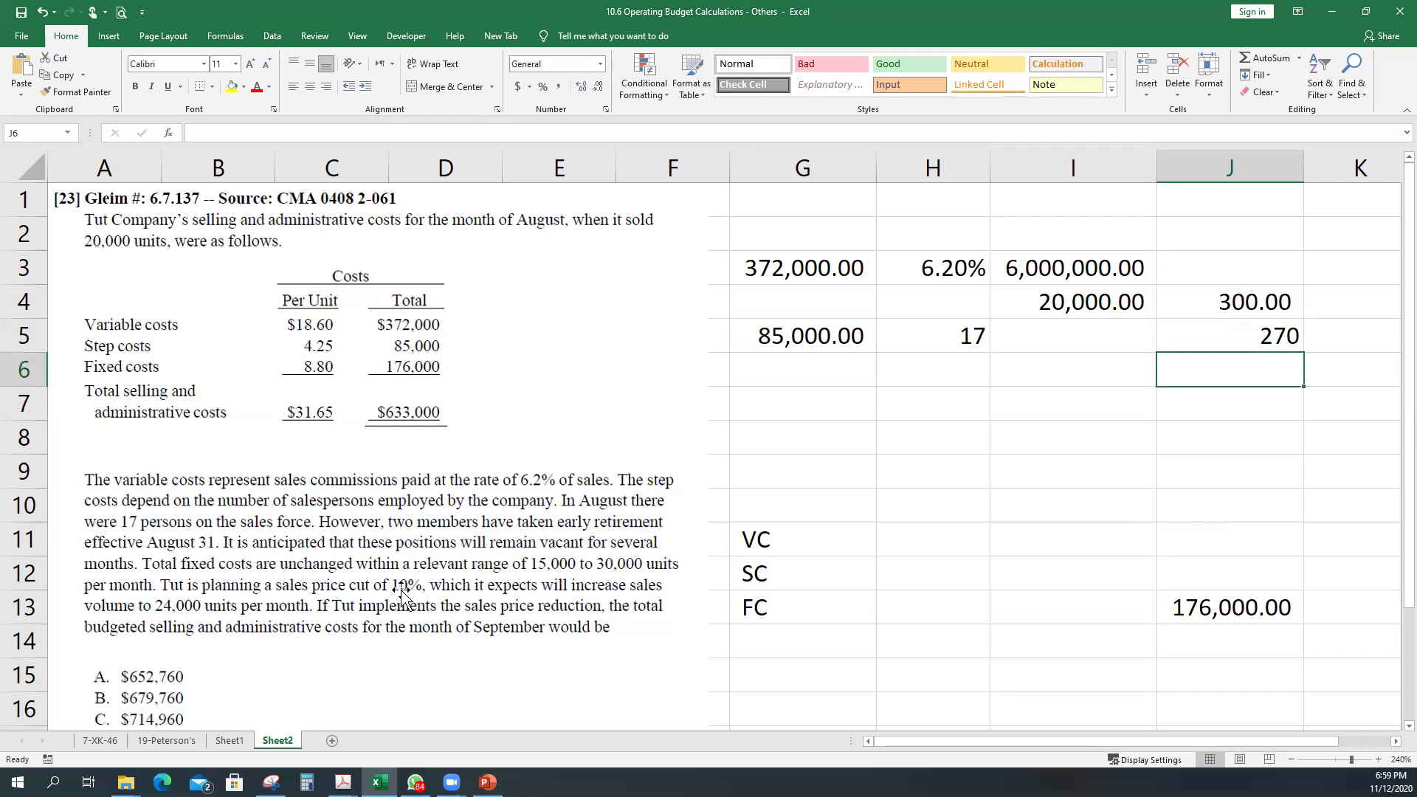
Enter the expected volume 24000 in J6 and multiply it by the reduced price J5 in J7.
{"action": "type", "text": "24000"}
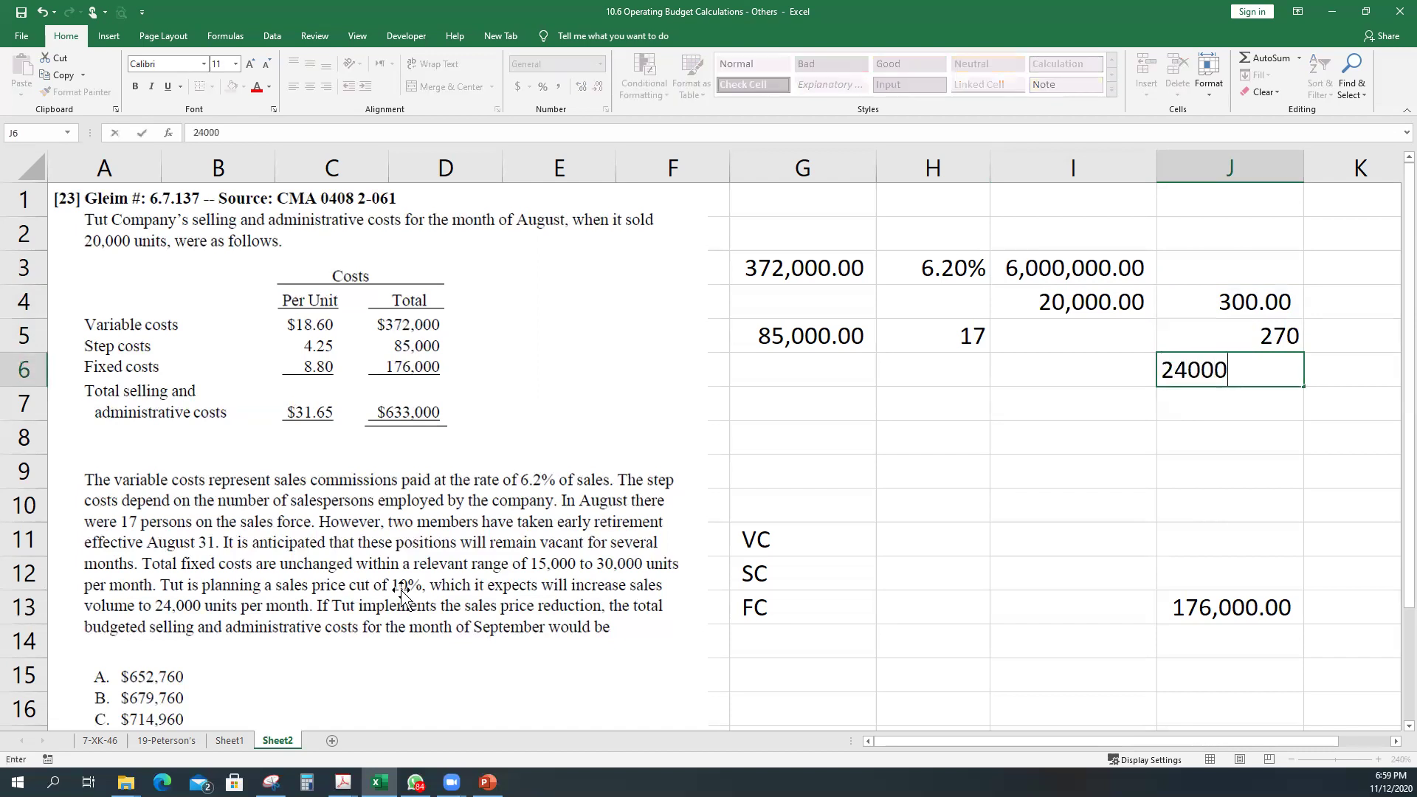
{"action": "key", "text": "Return"}
{"action": "type", "text": "+"}
{"action": "key", "text": "Up"}
{"action": "type", "text": "*"}
{"action": "key", "text": "Up"}
{"action": "key", "text": "Up"}
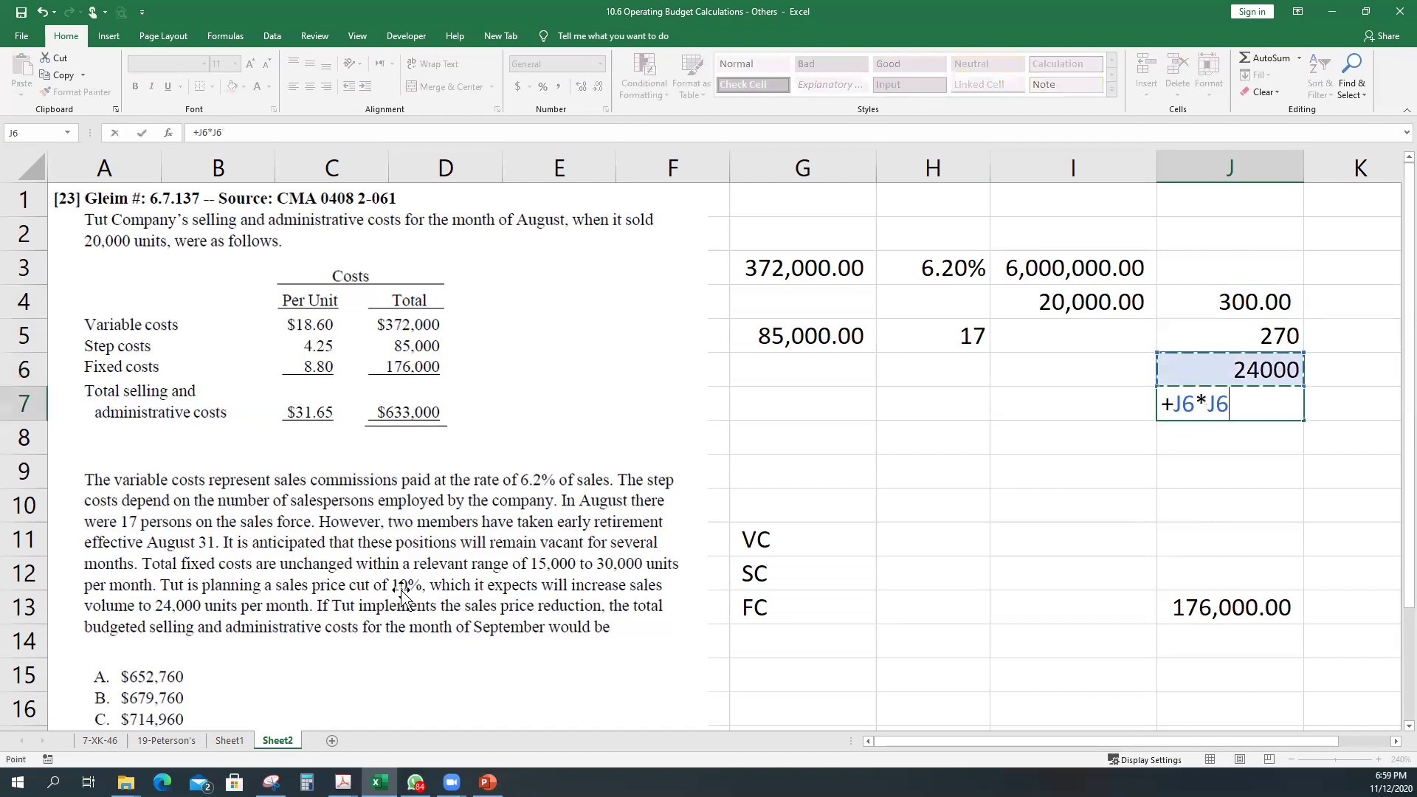
{"action": "key", "text": "Return"}
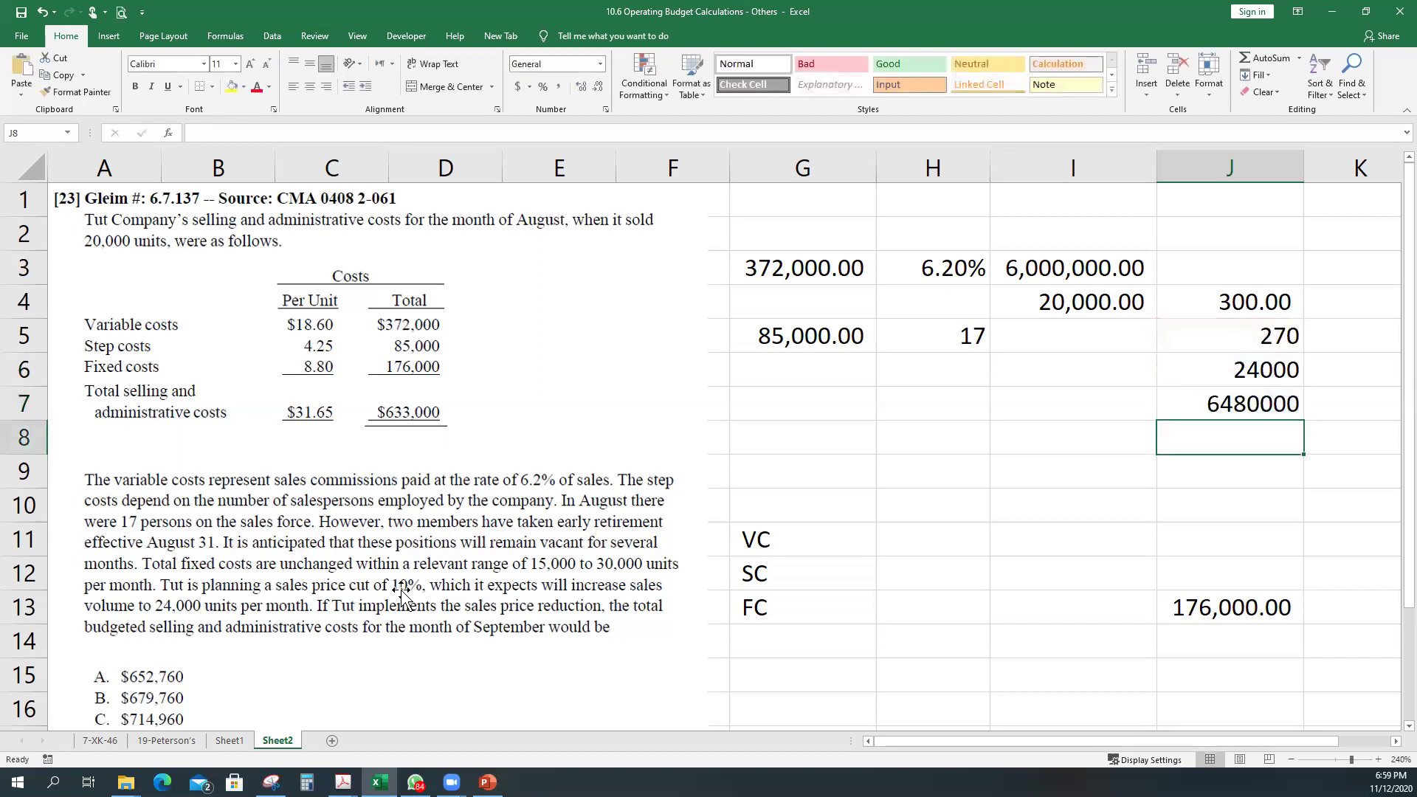
Apply the comma number format to J4:J11 and fill the September sales cell J7 with yellow.
{"action": "right_click", "coordinate": [1227, 168]}
{"action": "left_click", "coordinate": [1309, 130]}
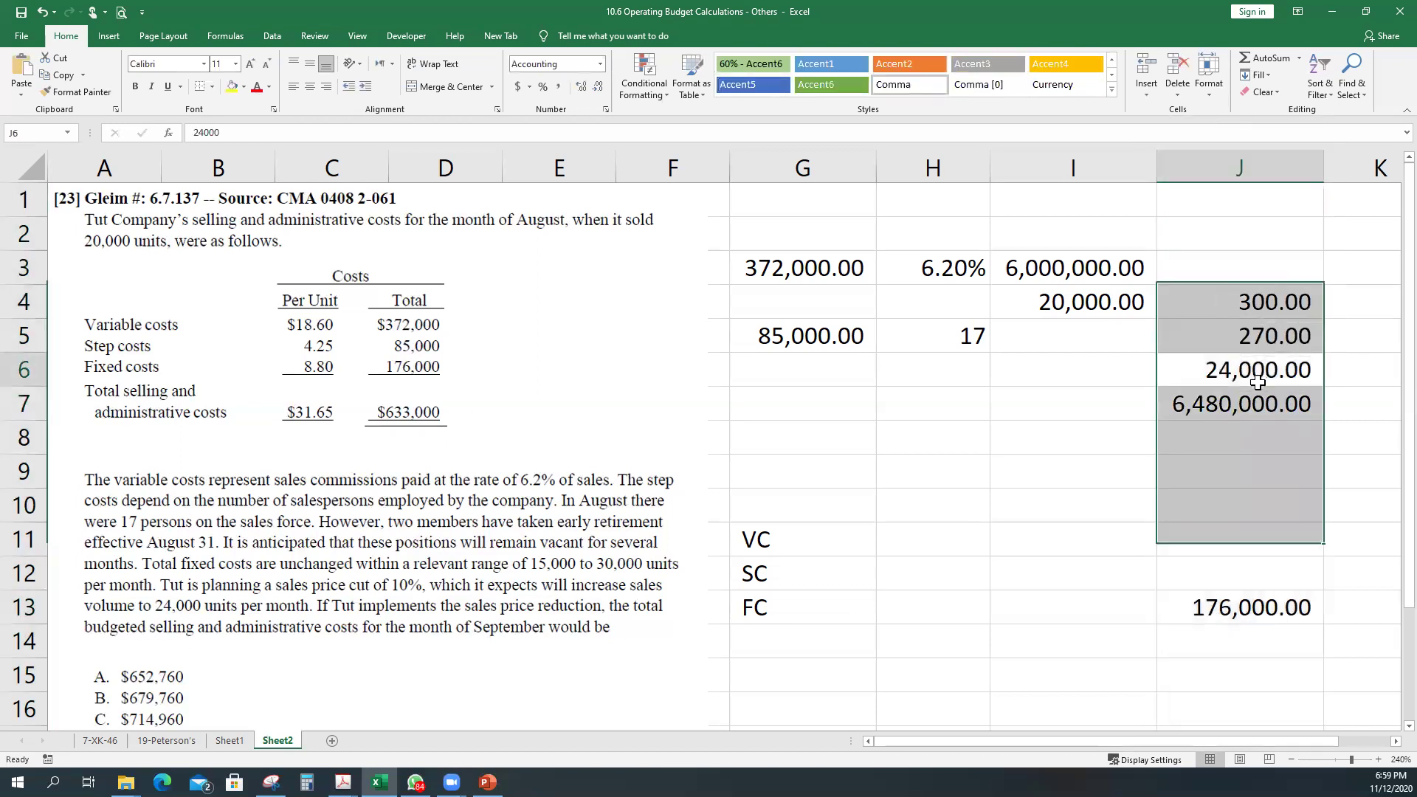
{"action": "left_click", "coordinate": [1254, 335]}
{"action": "left_click", "coordinate": [1247, 405]}
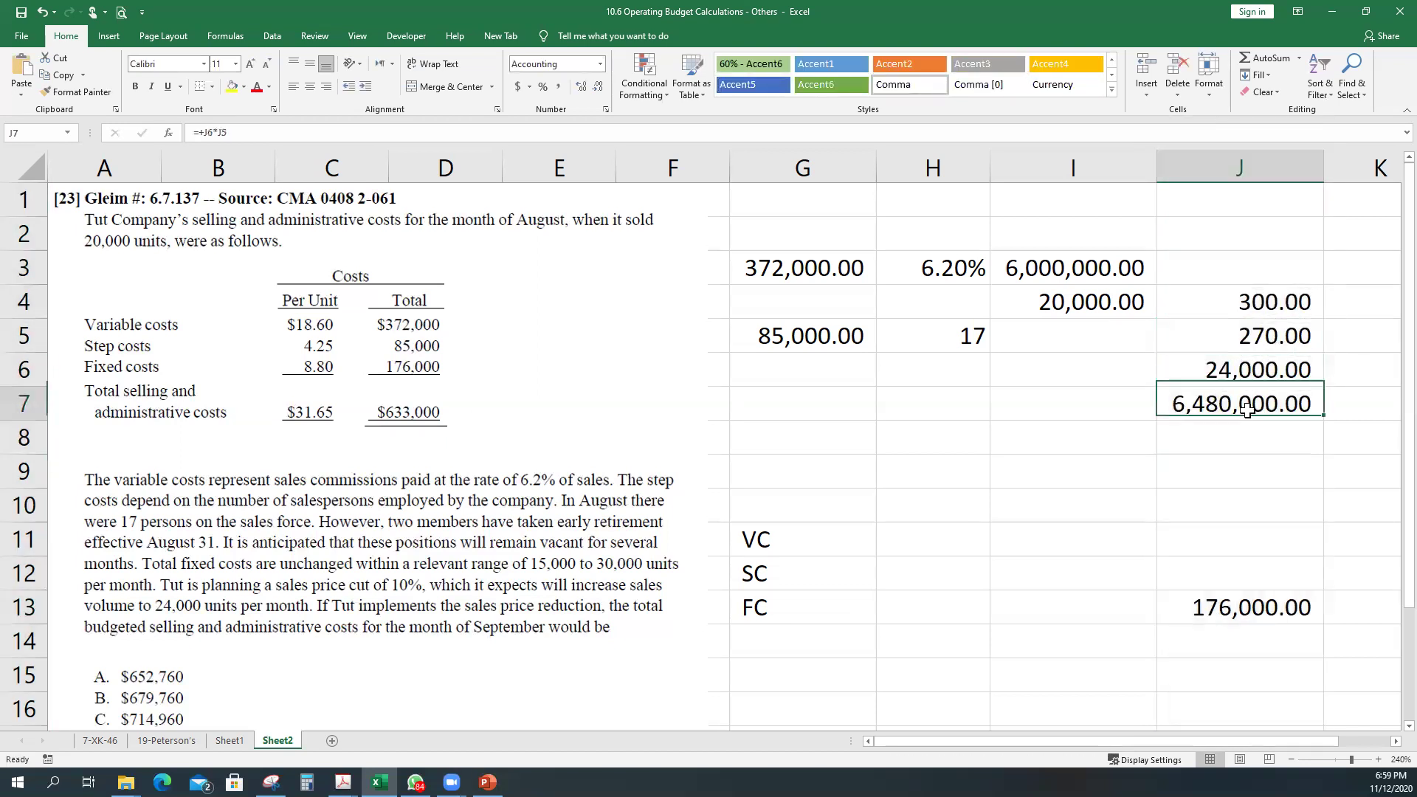
{"action": "left_click", "coordinate": [234, 87]}
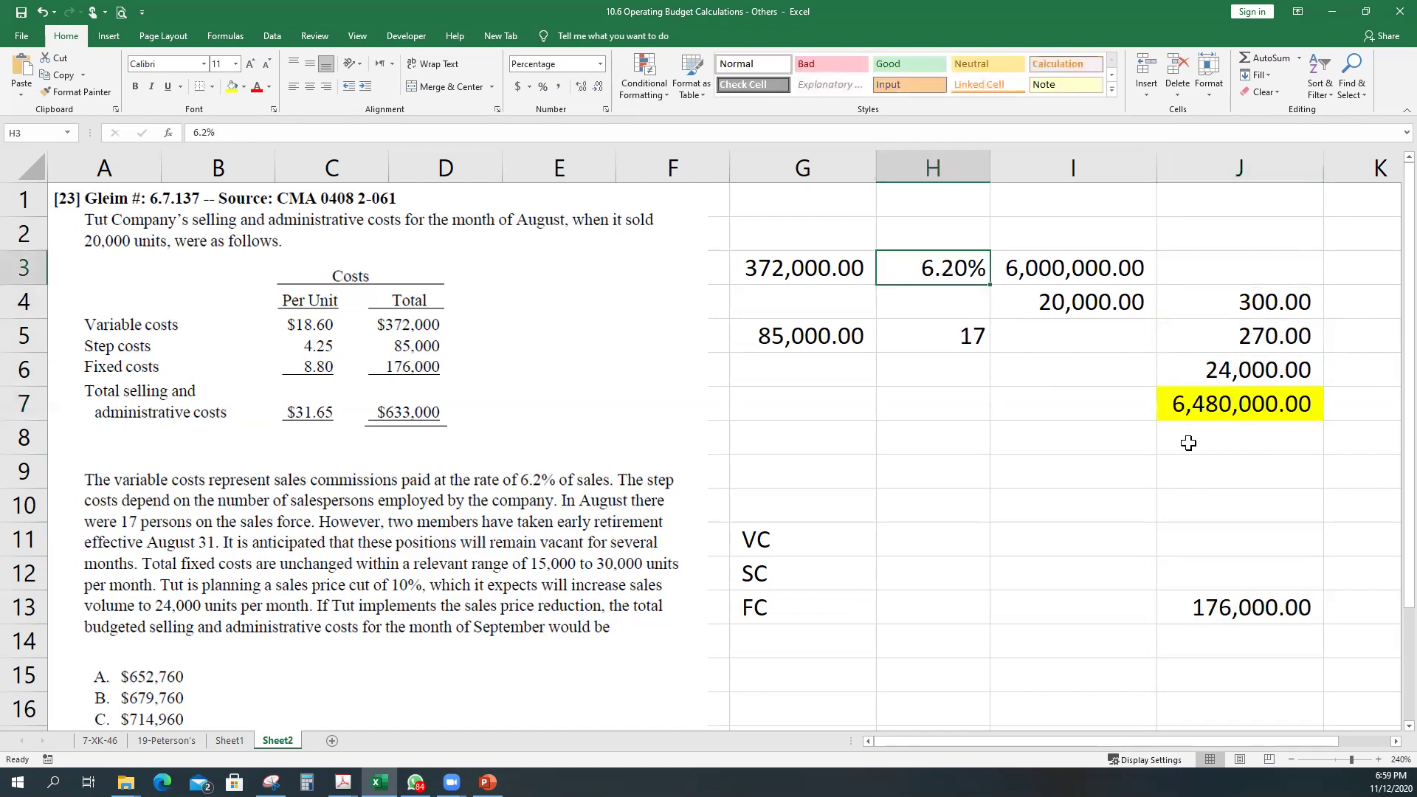
Calculate the September sales commissions in J8 by multiplying J7 by the commission rate in H3.
{"action": "left_click", "coordinate": [1222, 450]}
{"action": "type", "text": "+"}
{"action": "key", "text": "Up"}
{"action": "type", "text": "*"}
{"action": "key", "text": "Up"}
{"action": "key", "text": "Up"}
{"action": "key", "text": "Up"}
{"action": "key", "text": "Up"}
{"action": "key", "text": "Left"}
{"action": "key", "text": "Left"}
{"action": "key", "text": "Left"}
{"action": "key", "text": "Up"}
{"action": "key", "text": "Right"}
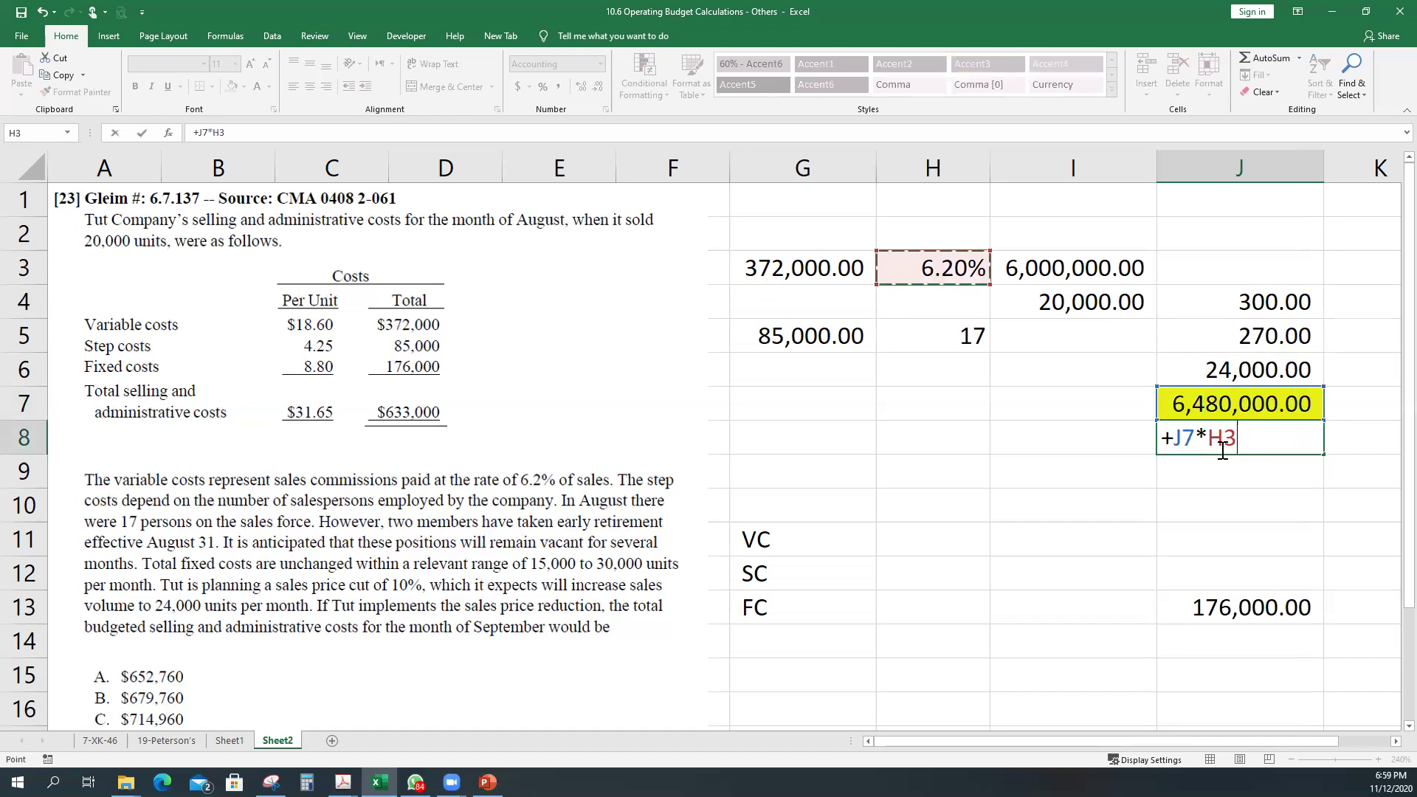
{"action": "key", "text": "Return"}
{"action": "key", "text": "Left"}
{"action": "key", "text": "Left"}
{"action": "key", "text": "Down"}
{"action": "key", "text": "Down"}
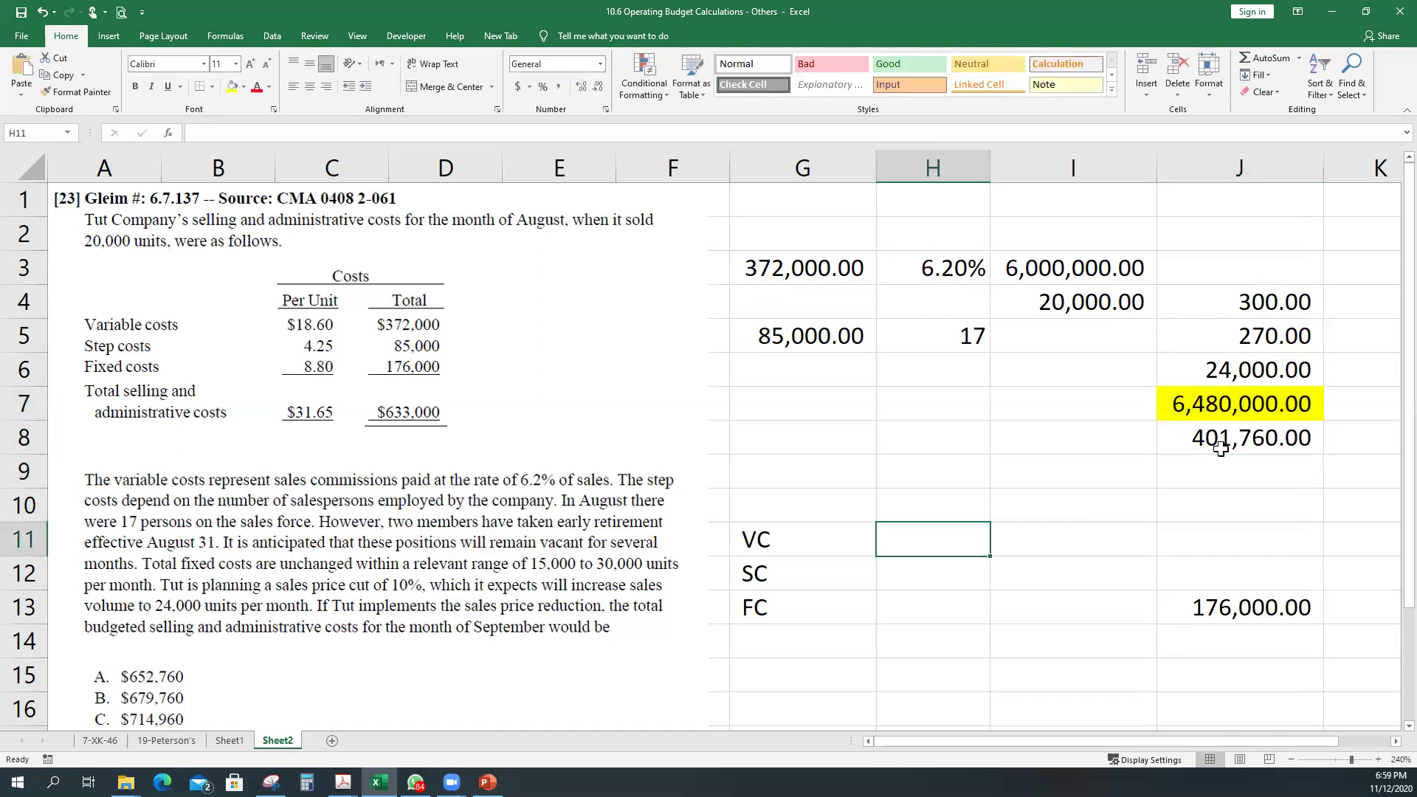
{"action": "type", "text": "+"}
{"action": "key", "text": "Right"}
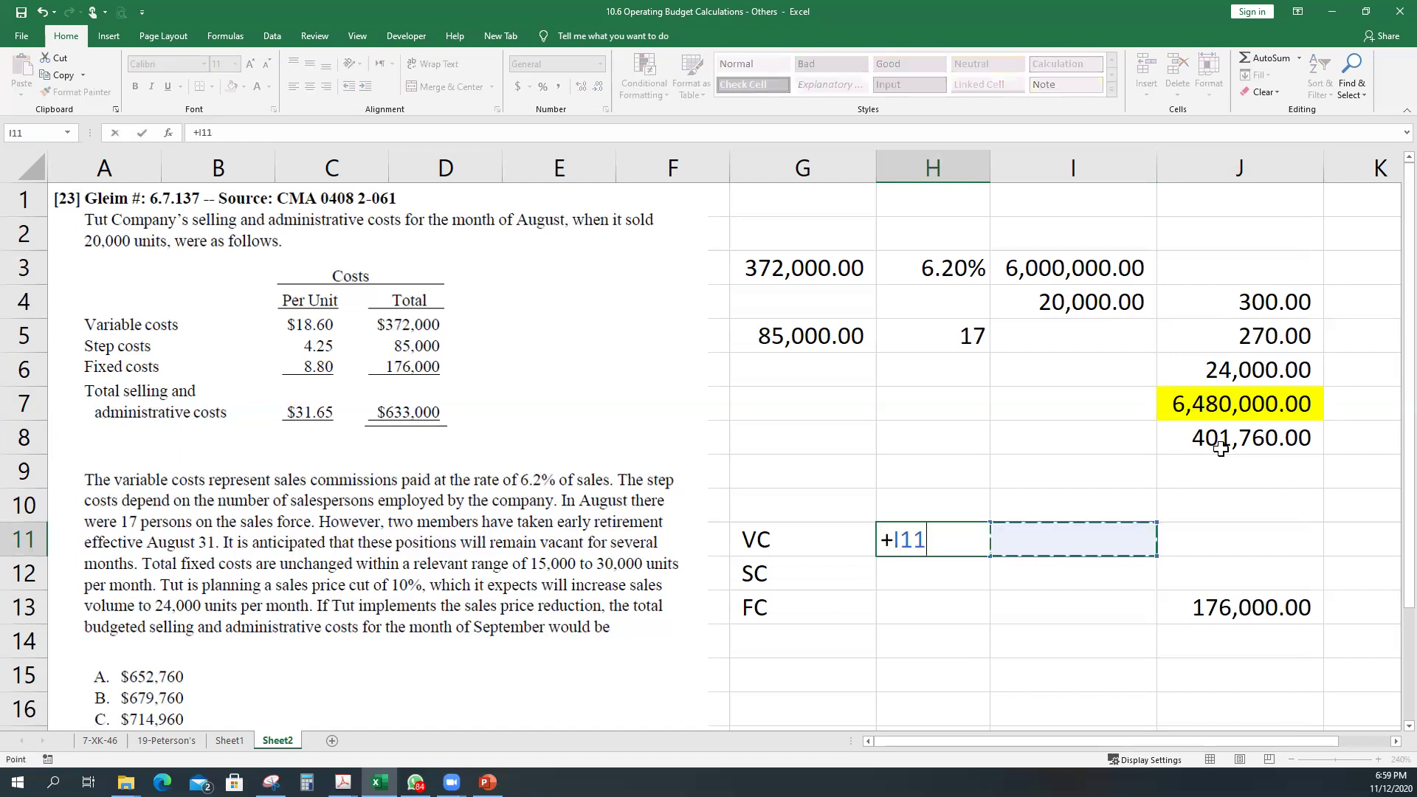
{"action": "key", "text": "Right"}
{"action": "key", "text": "Up"}
{"action": "key", "text": "Up"}
{"action": "key", "text": "Escape"}
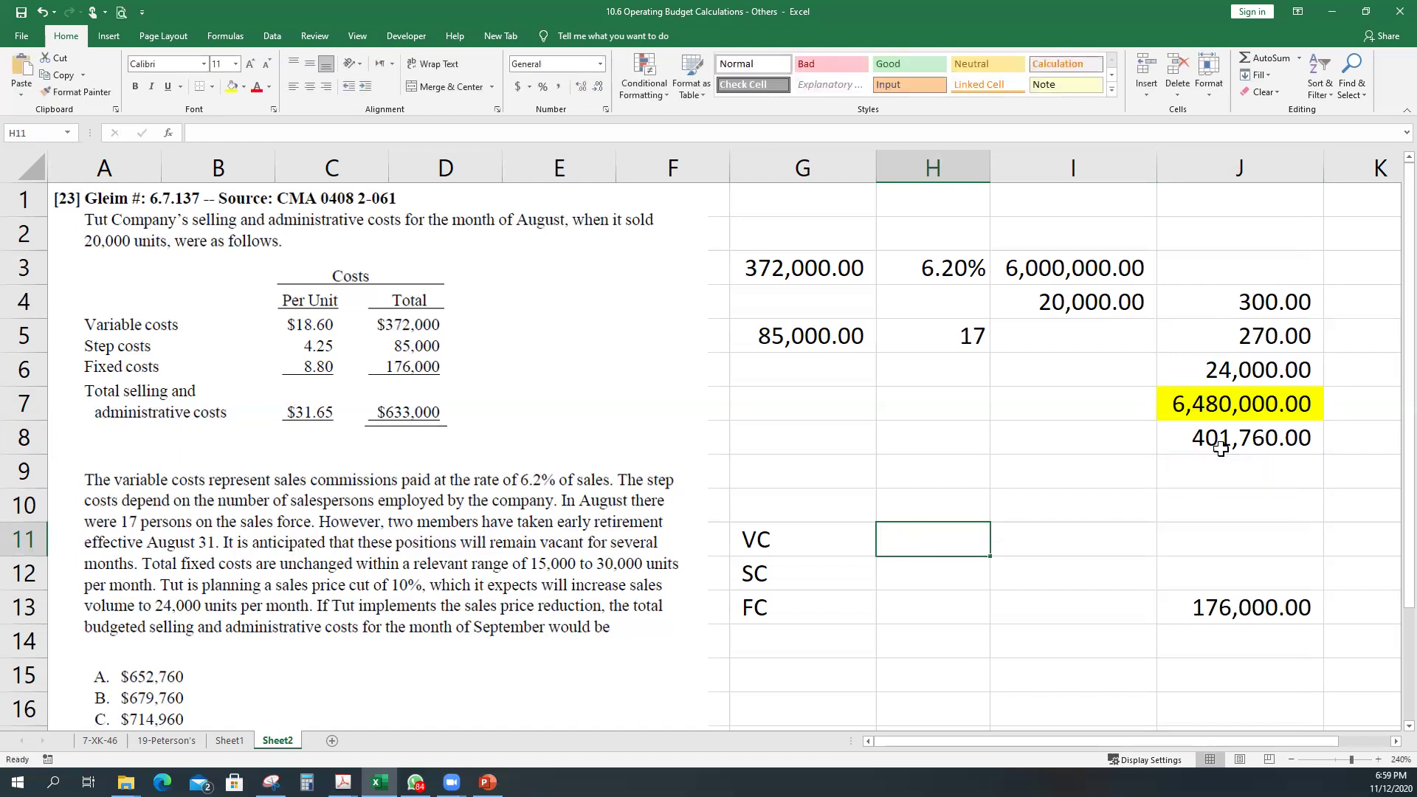
Link J11 on the VC row to the September commission amount in J8.
{"action": "key", "text": "Right"}
{"action": "key", "text": "Right"}
{"action": "type", "text": "+"}
{"action": "key", "text": "Up"}
{"action": "key", "text": "Up"}
{"action": "key", "text": "Up"}
{"action": "key", "text": "Return"}
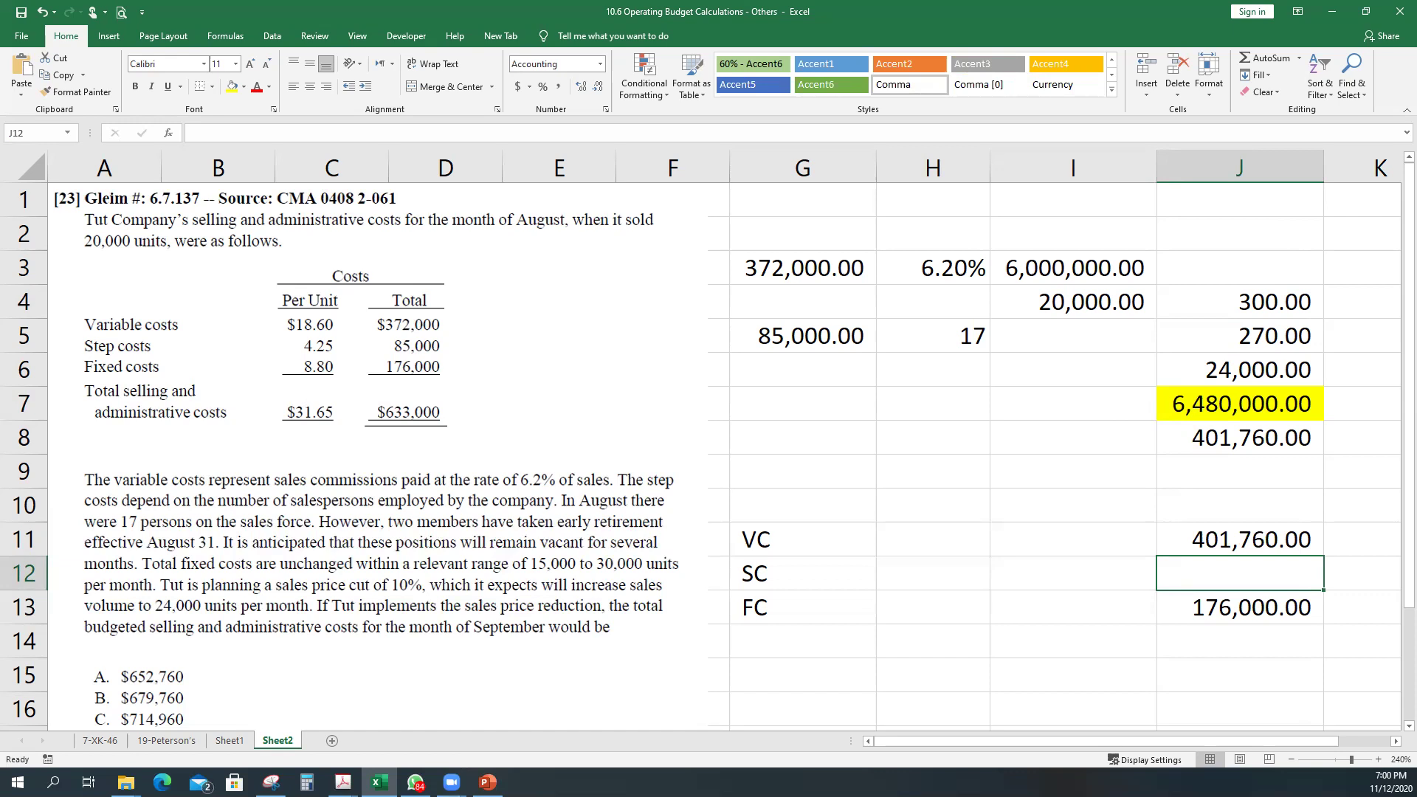
{"action": "key", "text": "alt+Tab"}
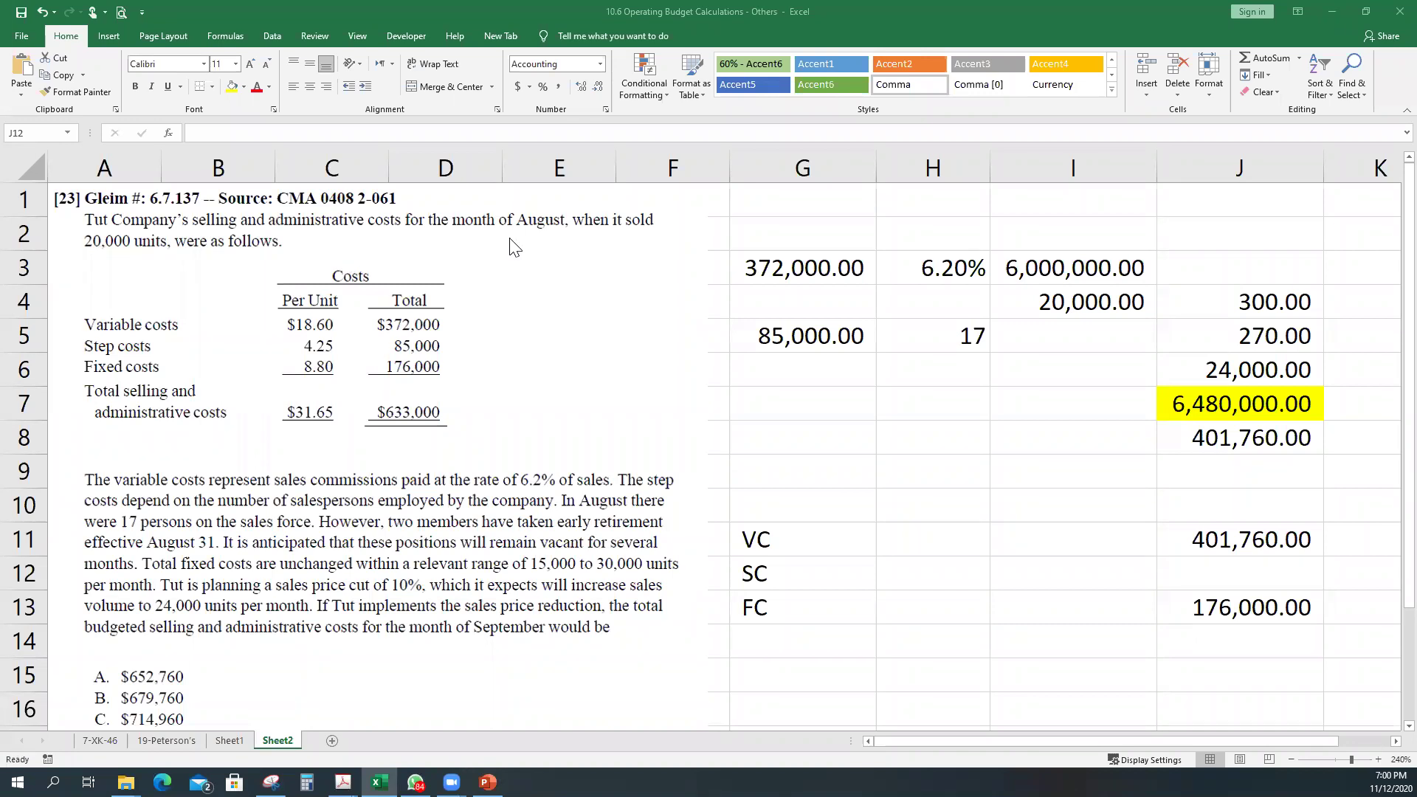
{"action": "key", "text": "alt+Tab"}
{"action": "left_click_drag", "start_coordinate": [819, 369], "coordinate": [853, 417]}
{"action": "left_click", "coordinate": [894, 476]}
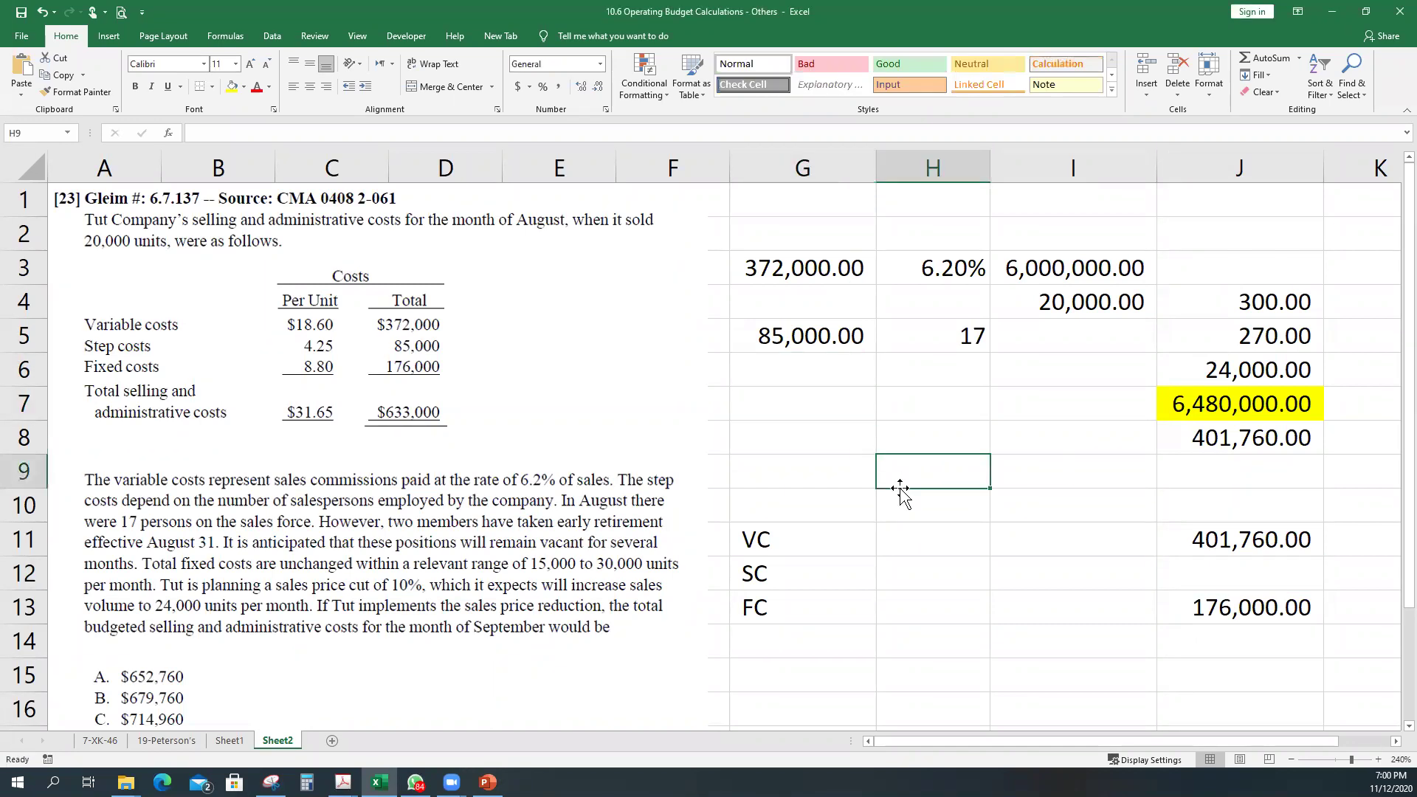
{"action": "left_click", "coordinate": [1019, 459]}
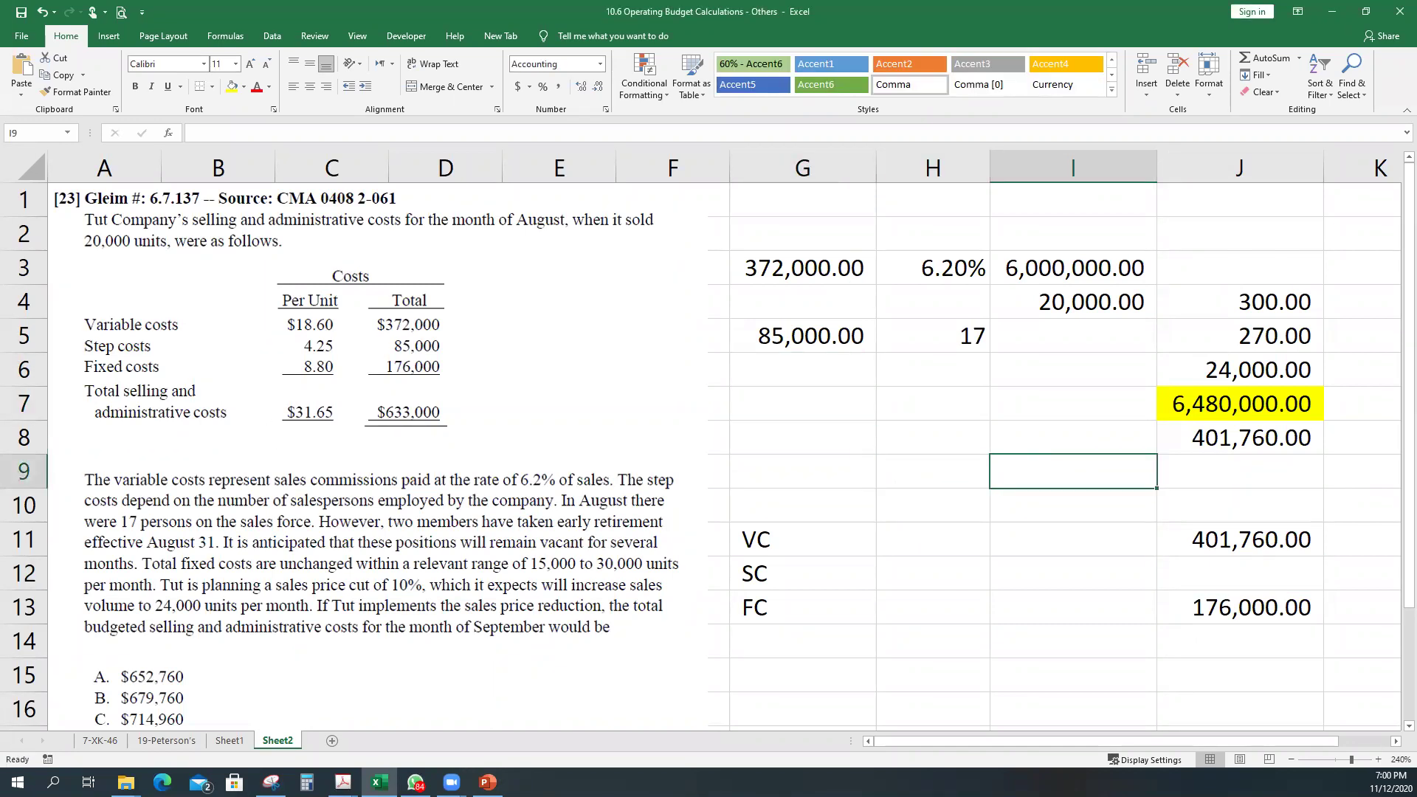
{"action": "left_click", "coordinate": [899, 414]}
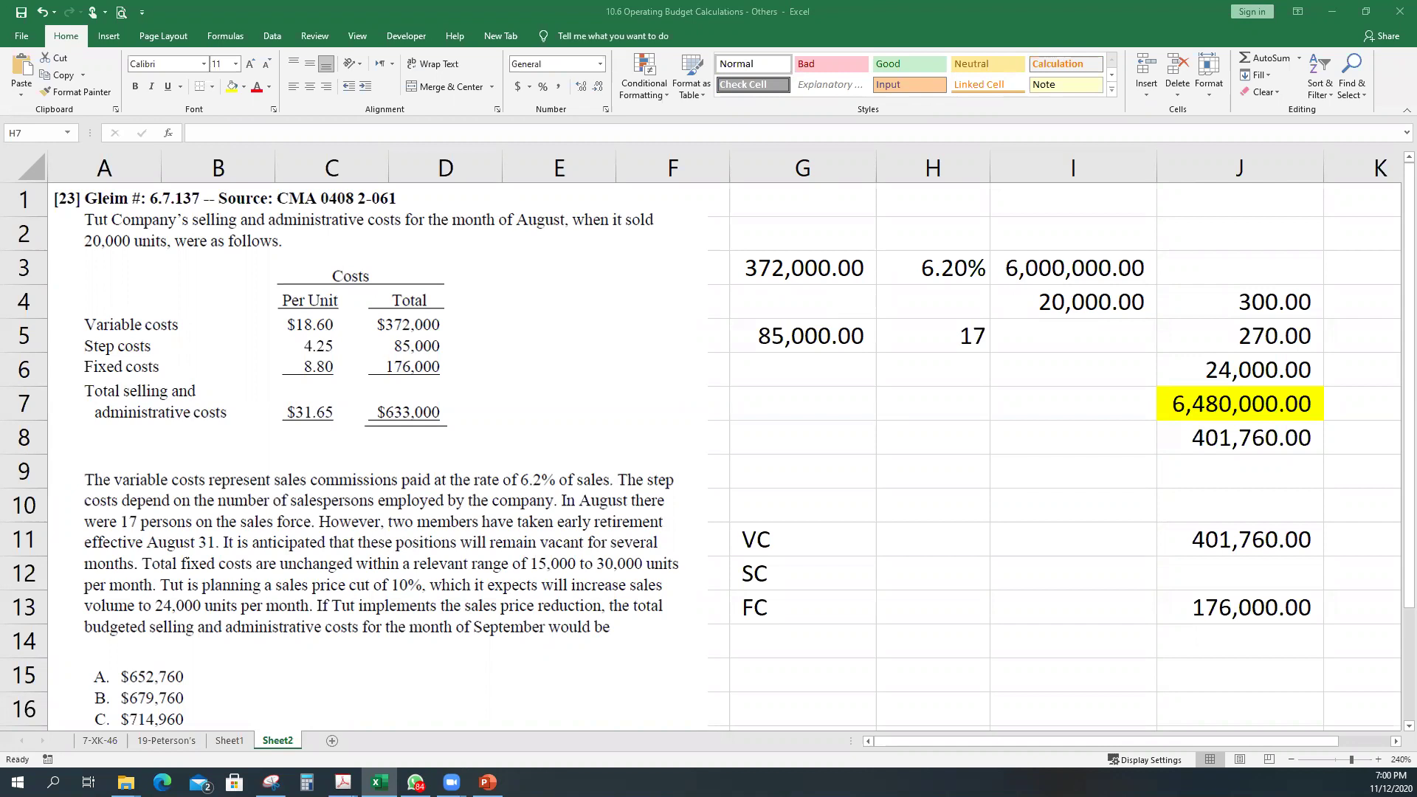
{"action": "left_click", "coordinate": [1060, 356]}
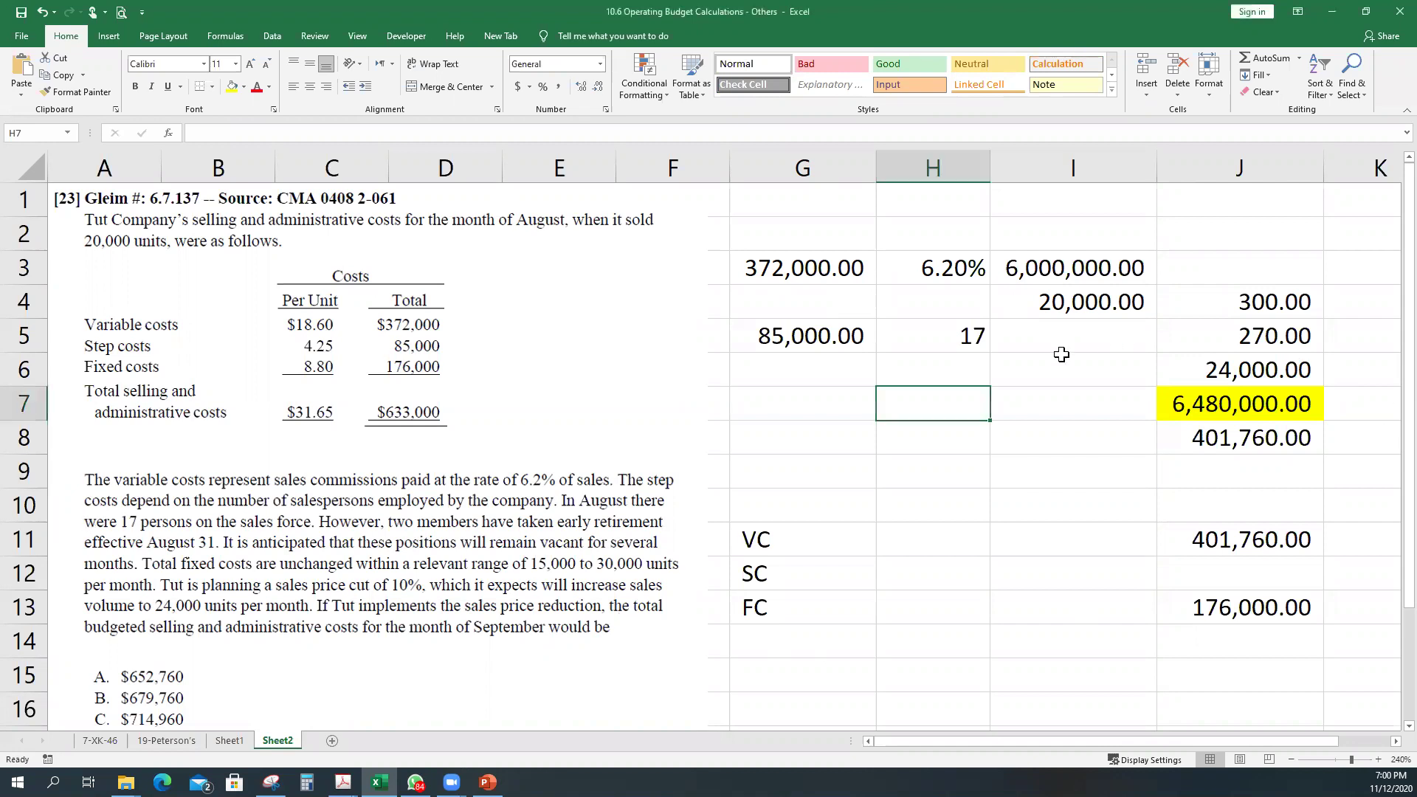
Calculate the step cost per salesperson in I5 by dividing G5 by H5.
{"action": "left_click", "coordinate": [1058, 339]}
{"action": "type", "text": "+"}
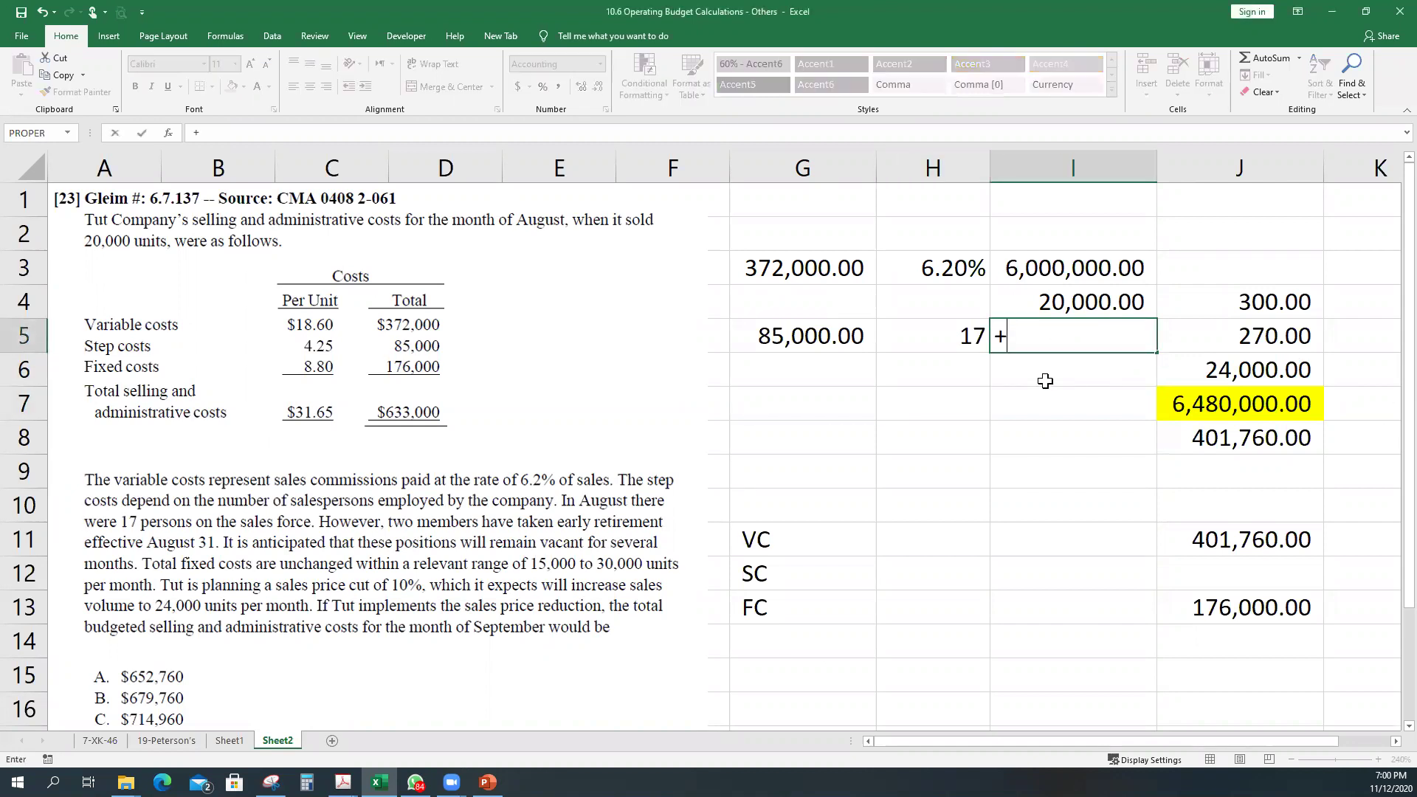
{"action": "key", "text": "Left"}
{"action": "key", "text": "Left"}
{"action": "type", "text": "/"}
{"action": "key", "text": "Left"}
{"action": "key", "text": "Return"}
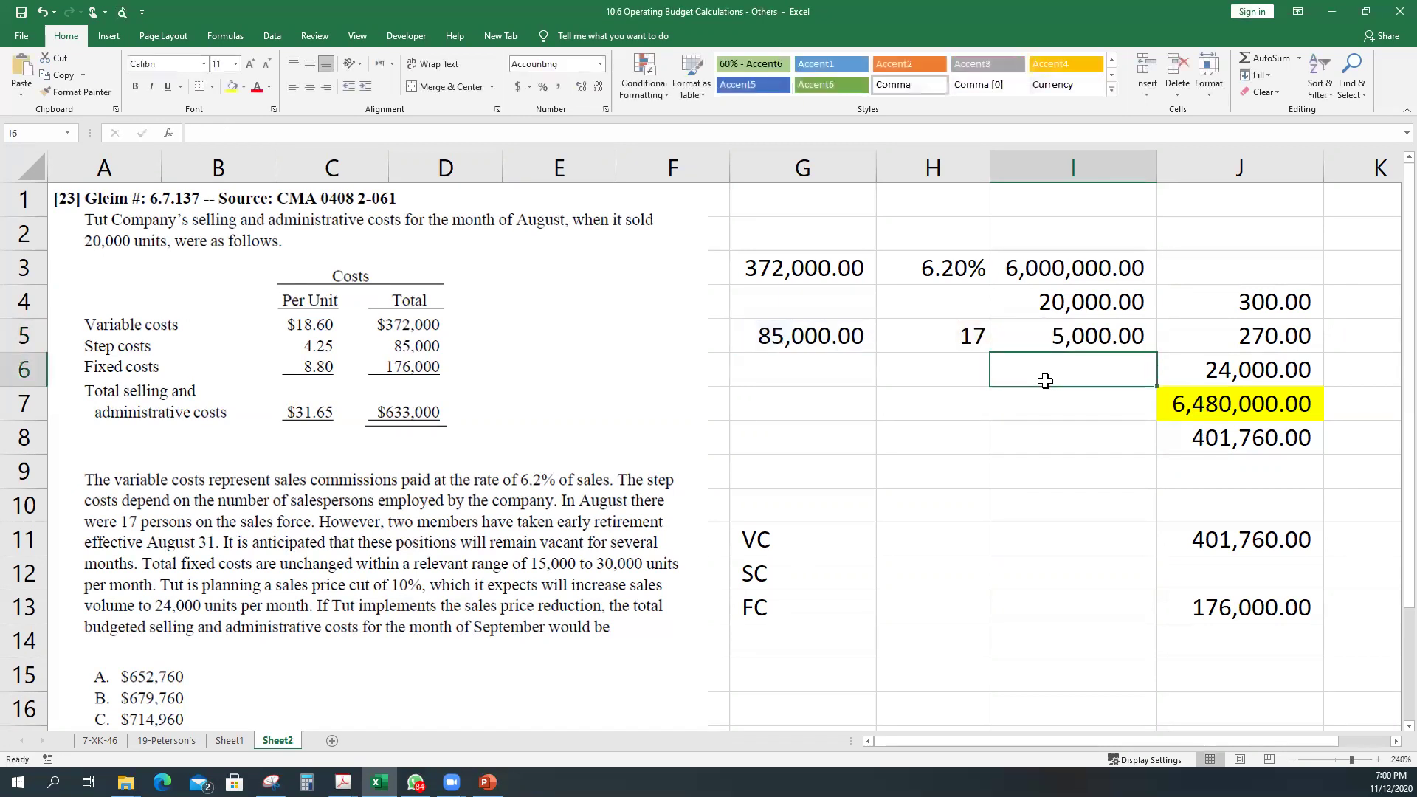
{"action": "key", "text": "Up"}
{"action": "key", "text": "Left"}
{"action": "key", "text": "Left"}
{"action": "key", "text": "Right"}
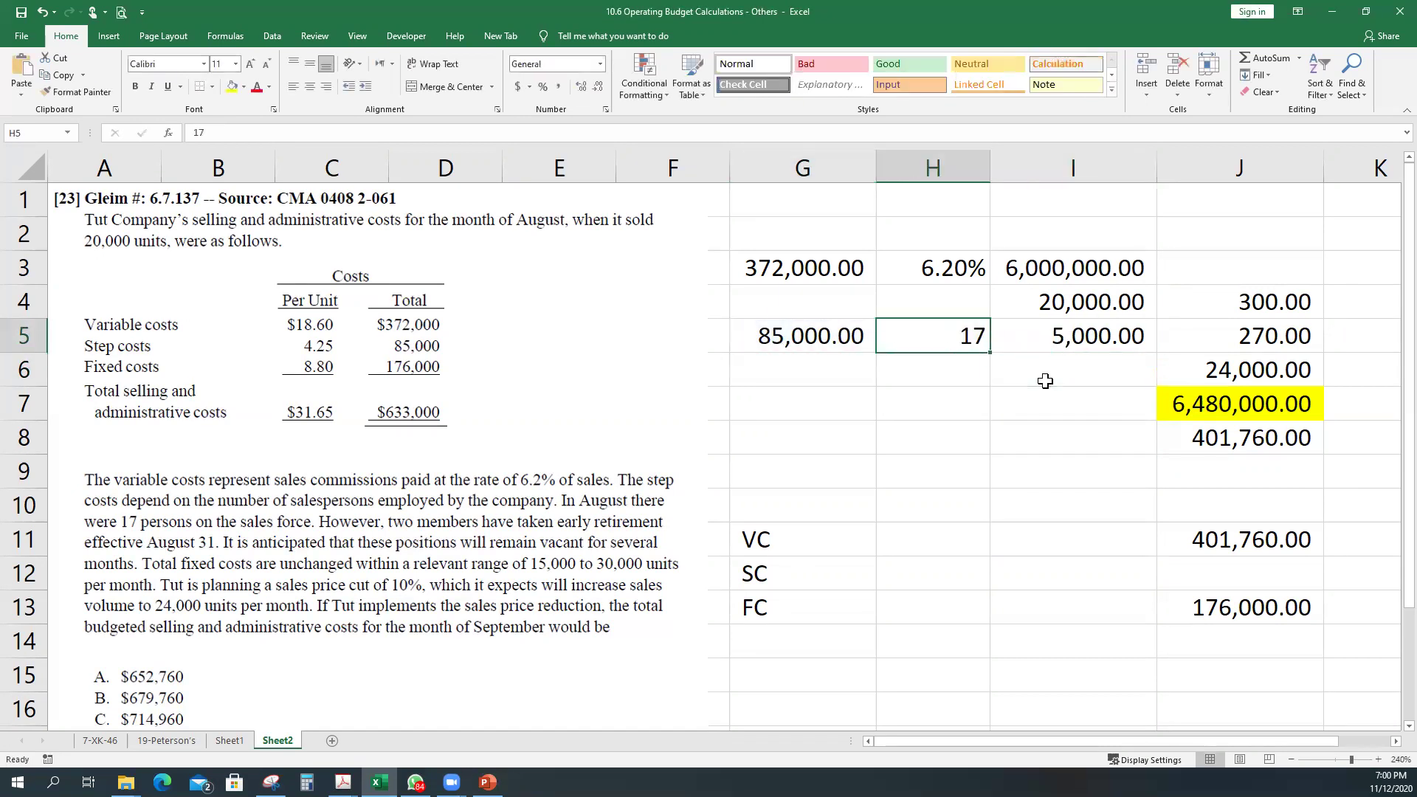
{"action": "key", "text": "Right"}
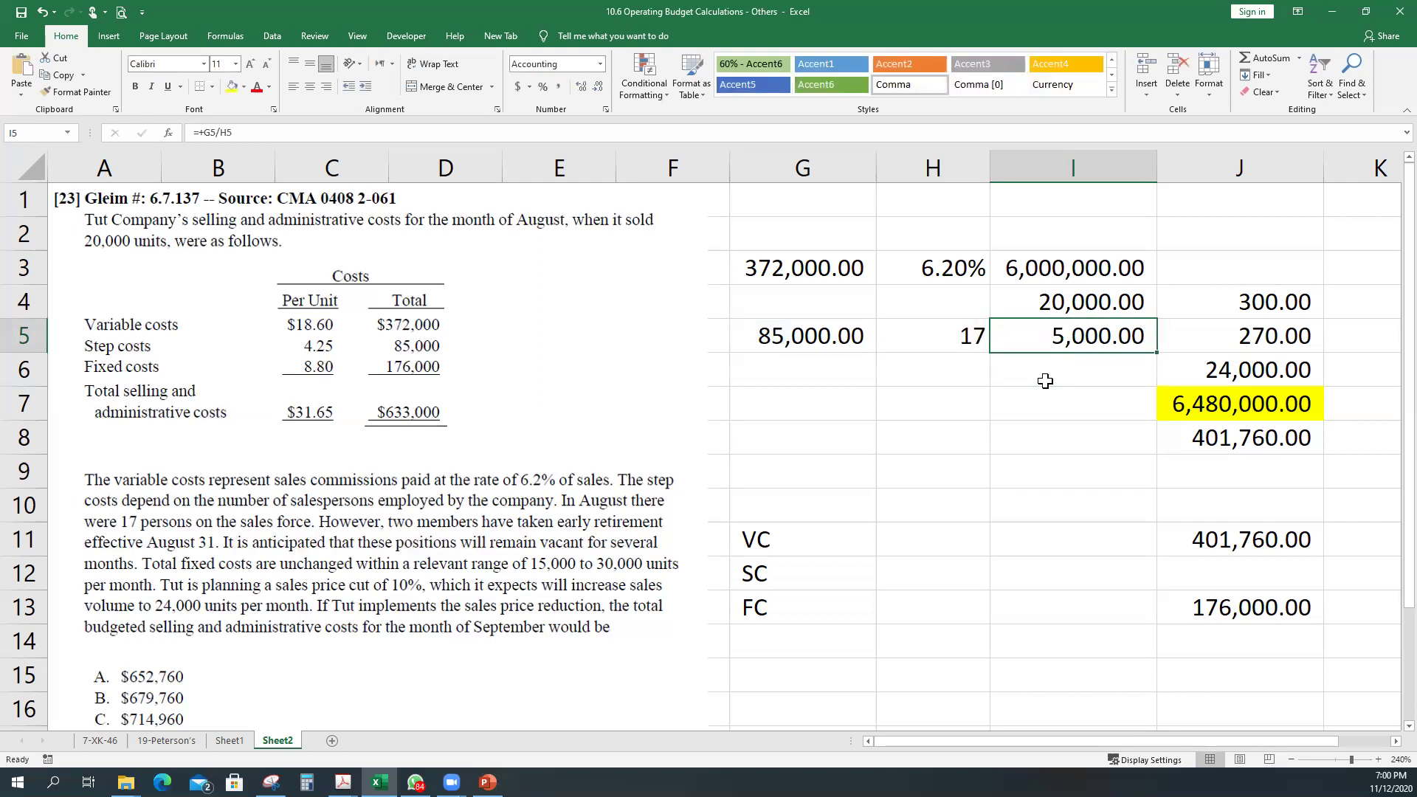
On the SC row, enter the cost per salesperson 5000 in H12 and the September headcount 15 in I12.
{"action": "left_click", "coordinate": [885, 564]}
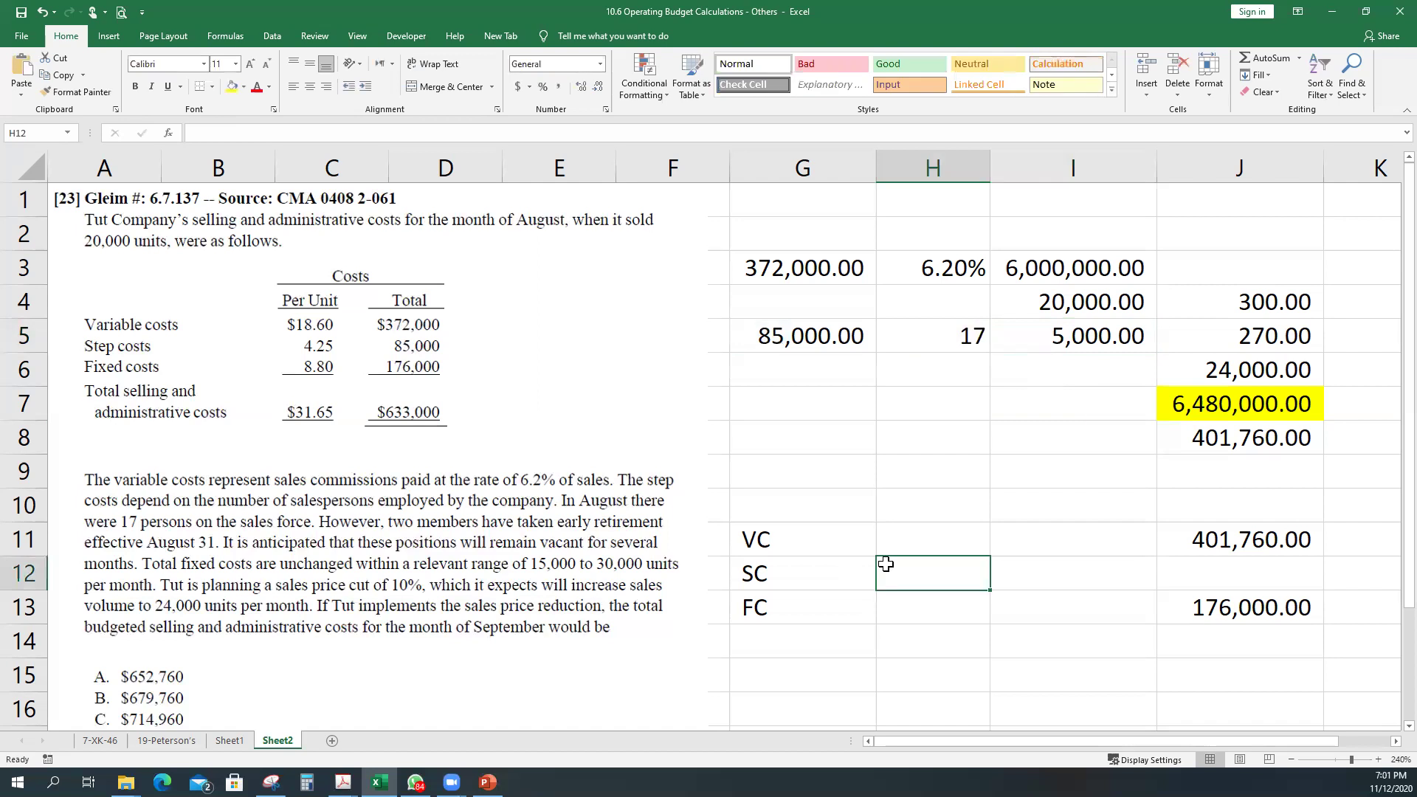
{"action": "type", "text": "5000"}
{"action": "key", "text": "Return"}
{"action": "key", "text": "Up"}
{"action": "key", "text": "Right"}
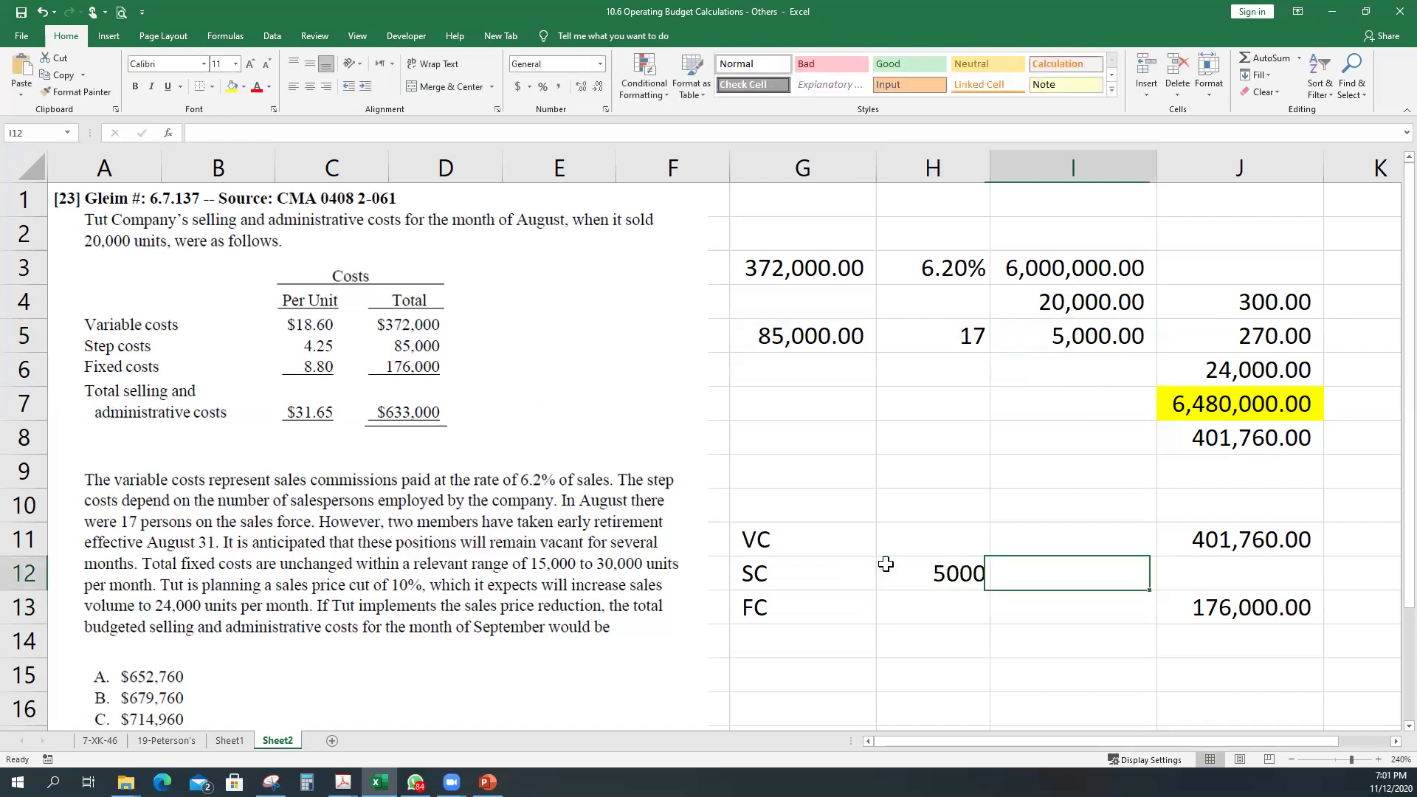
{"action": "type", "text": "15"}
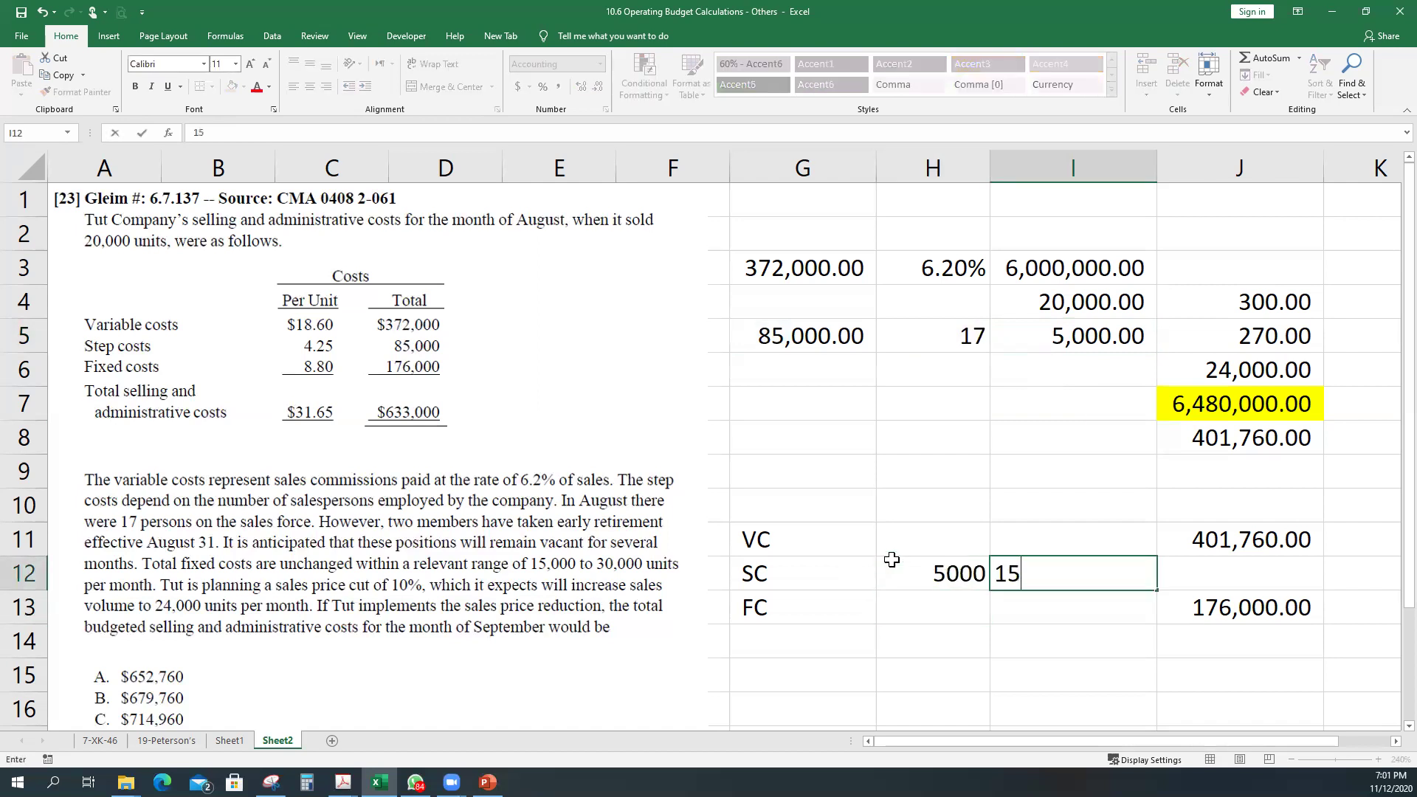
{"action": "key", "text": "ctrl+Return"}
Calculate the September step costs in J12 by multiplying I12 by H12.
{"action": "key", "text": "Right"}
{"action": "type", "text": "+"}
{"action": "key", "text": "Left"}
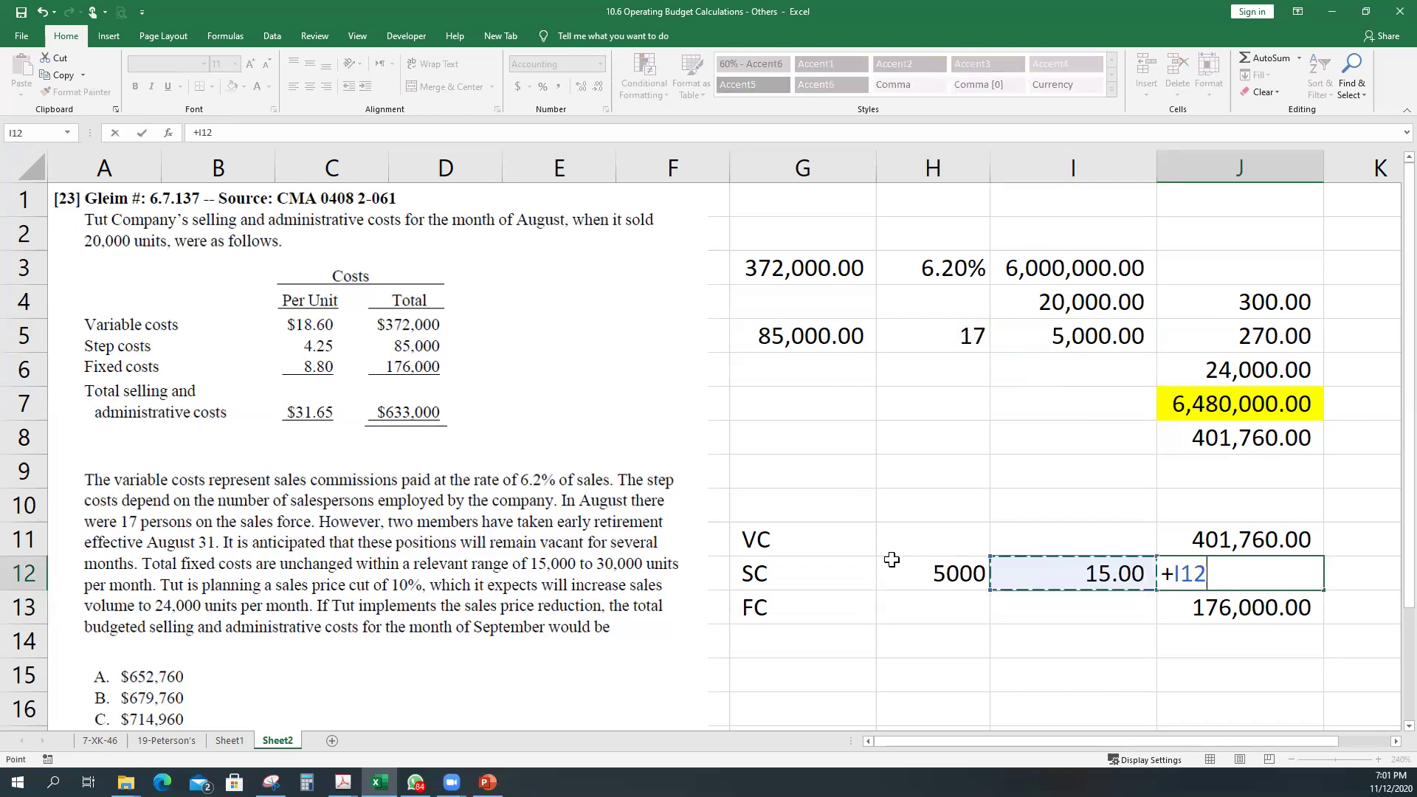
{"action": "type", "text": "*"}
{"action": "key", "text": "Left"}
{"action": "key", "text": "Left"}
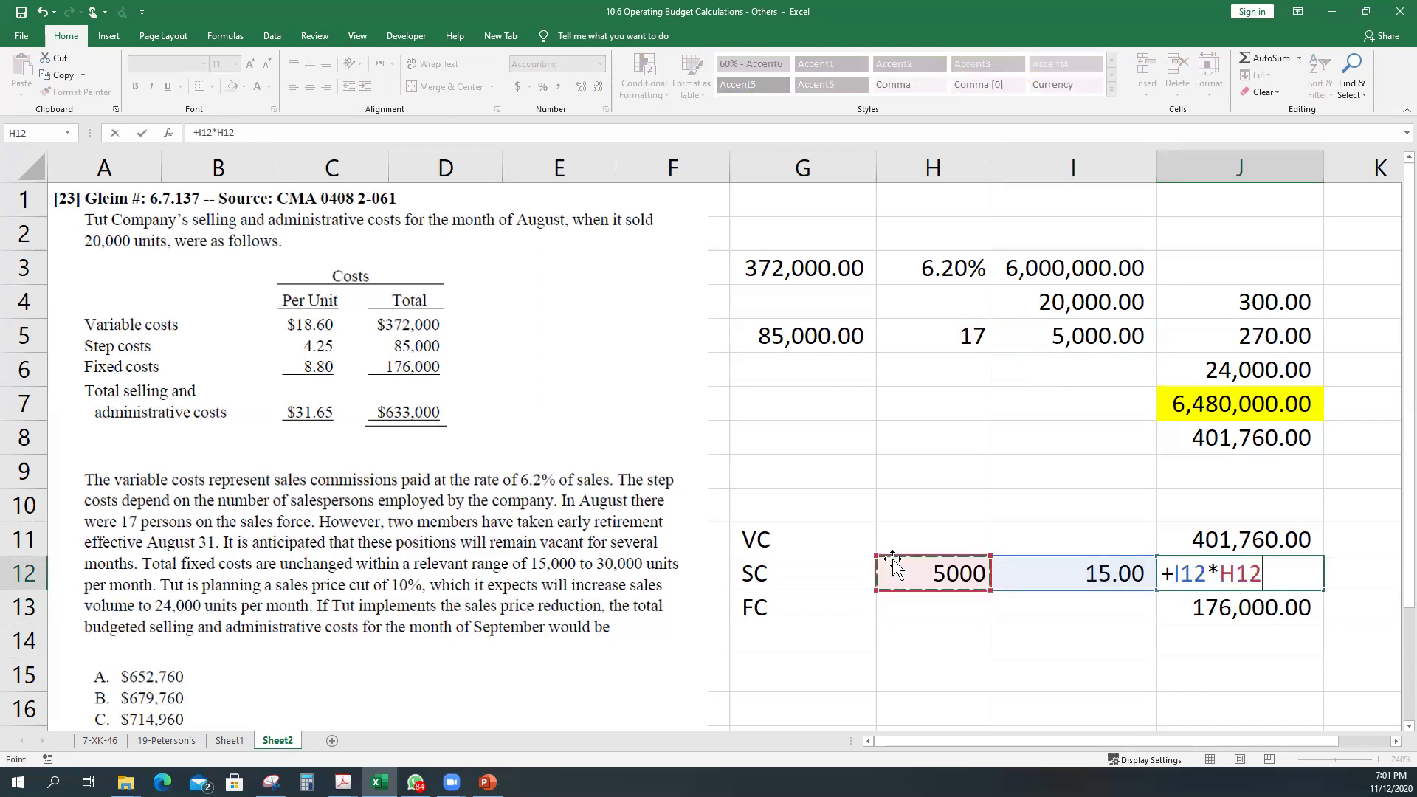
{"action": "key", "text": "Return"}
Total the variable, step and fixed costs J11:J13 in J14 and make that total bold with a yellow fill.
{"action": "key", "text": "Down"}
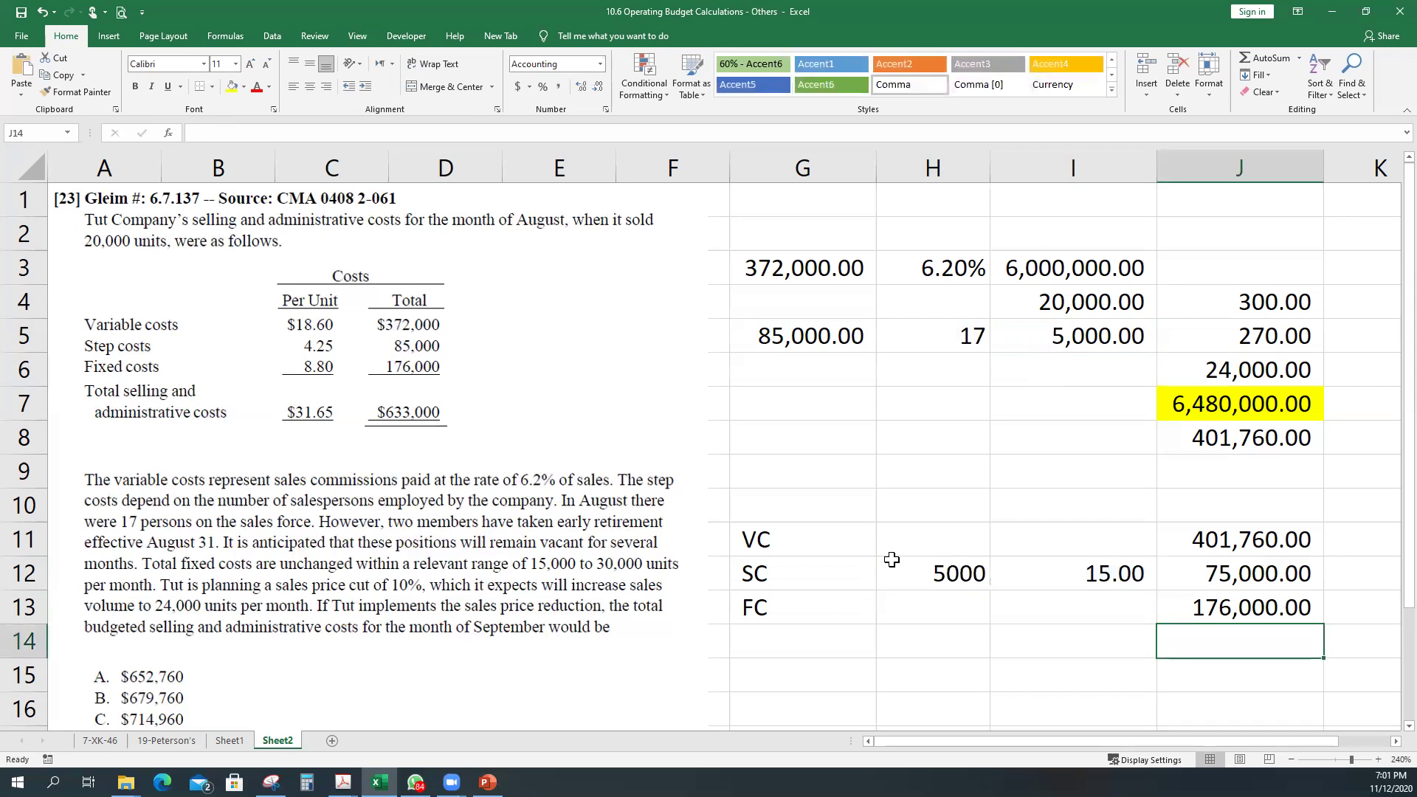
{"action": "key", "text": "alt+equal"}
{"action": "key", "text": "Return"}
{"action": "key", "text": "Up"}
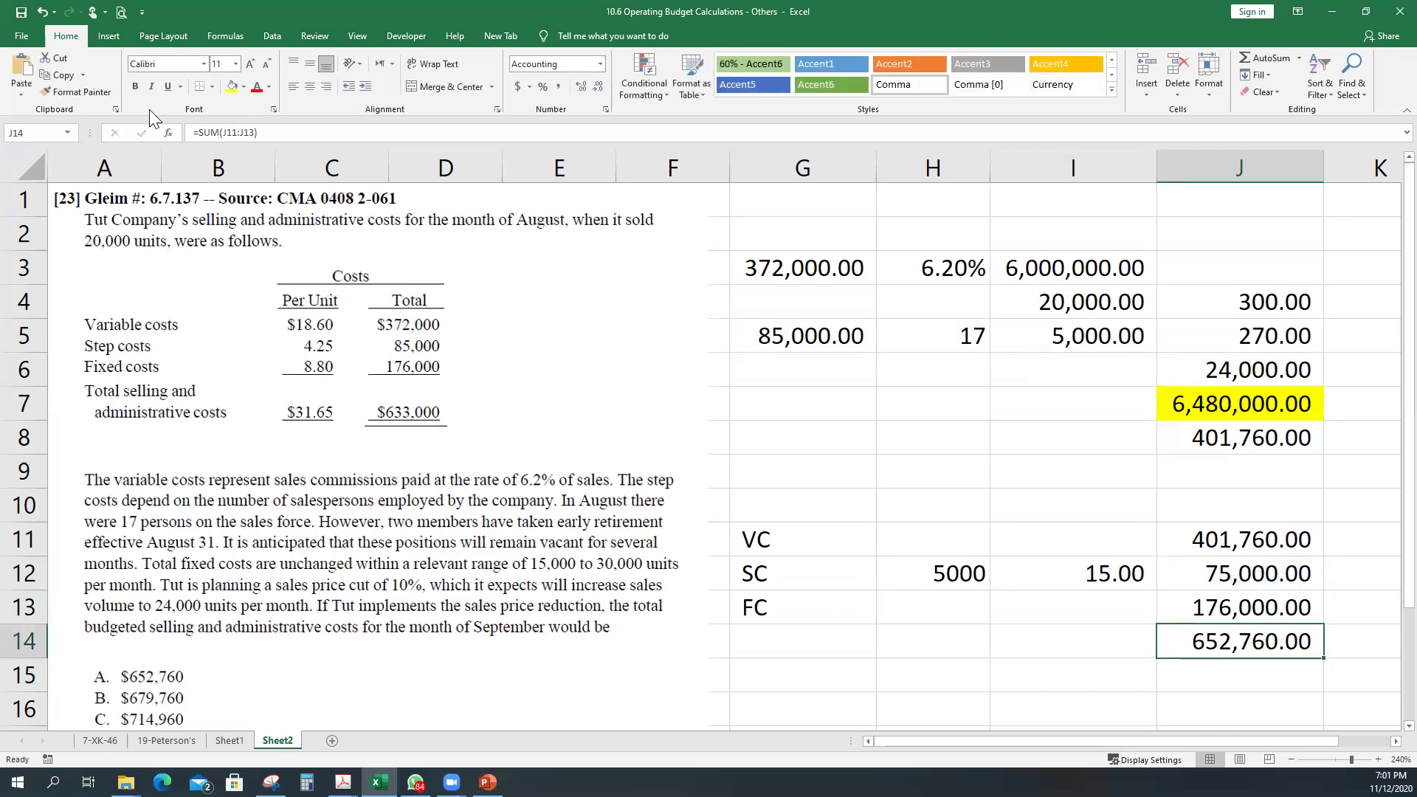
{"action": "left_click", "coordinate": [230, 87]}
{"action": "left_click", "coordinate": [135, 86]}
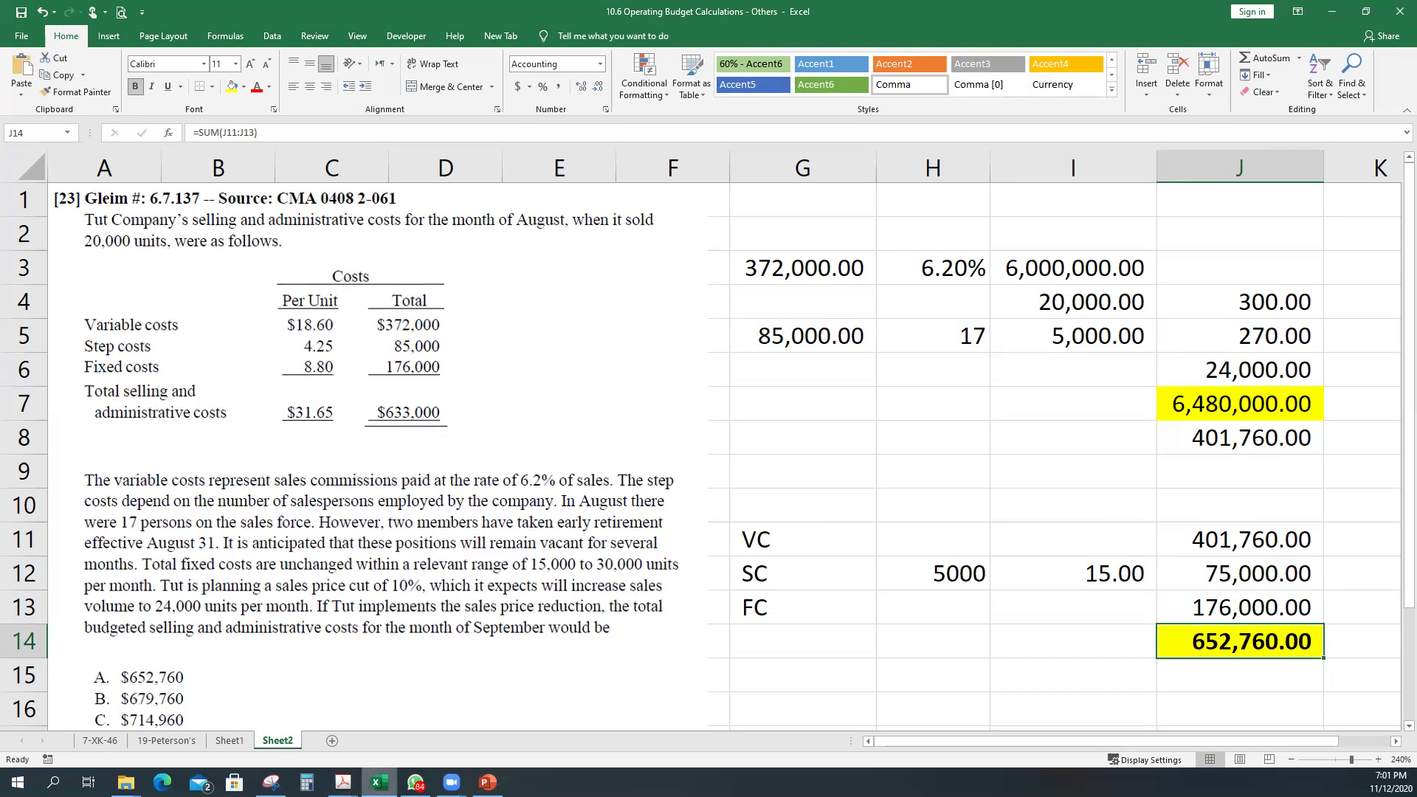
Check question 23's answer explanation in the Operating Budget Calculations PDF in Acrobat, and return to the Excel workbook.
{"action": "mouse_move", "coordinate": [343, 782]}
{"action": "left_click", "coordinate": [534, 722]}
{"action": "scroll", "coordinate": [635, 528], "scroll_direction": "down", "scroll_amount": 8}
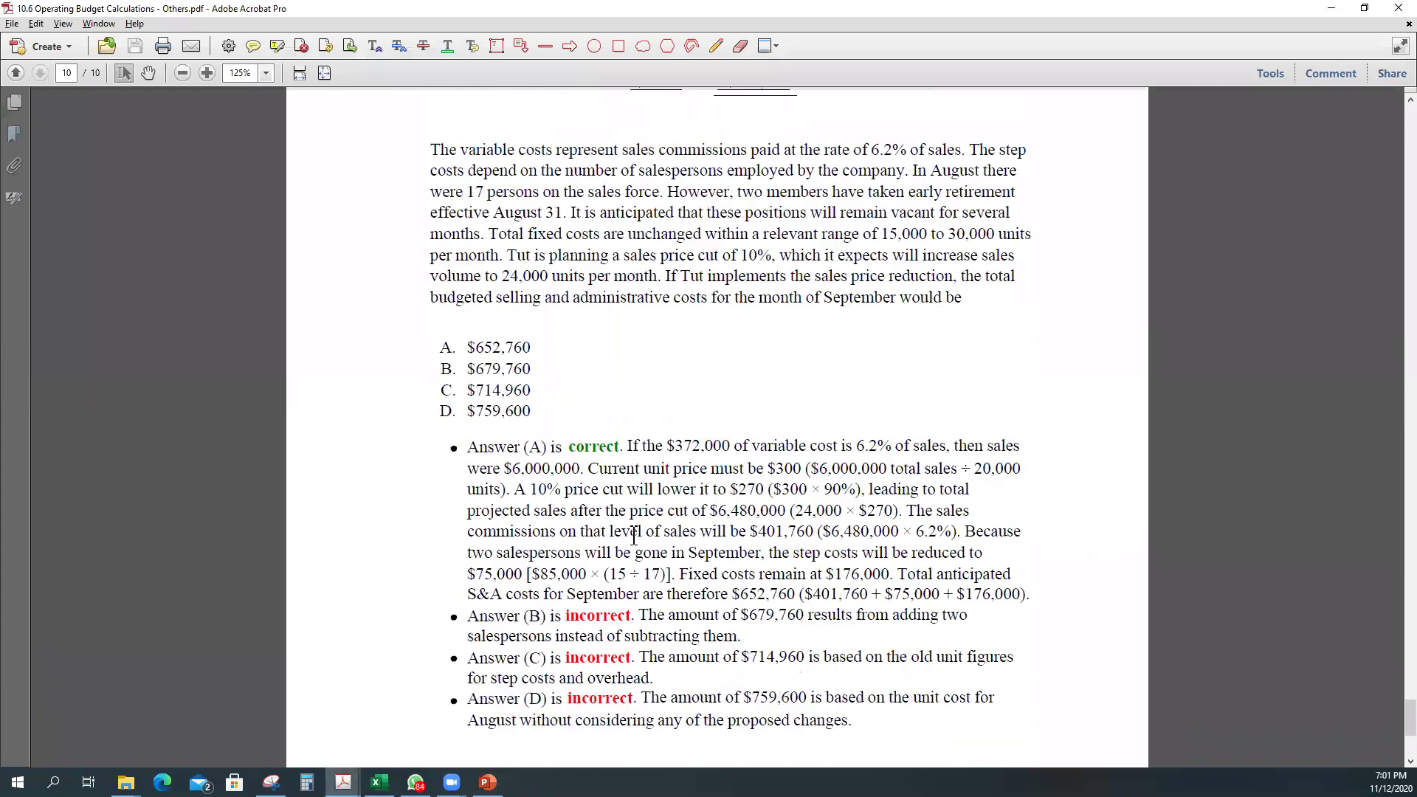
{"action": "scroll", "coordinate": [633, 533], "scroll_direction": "down", "scroll_amount": 3}
{"action": "scroll", "coordinate": [808, 574], "scroll_direction": "down", "scroll_amount": 1}
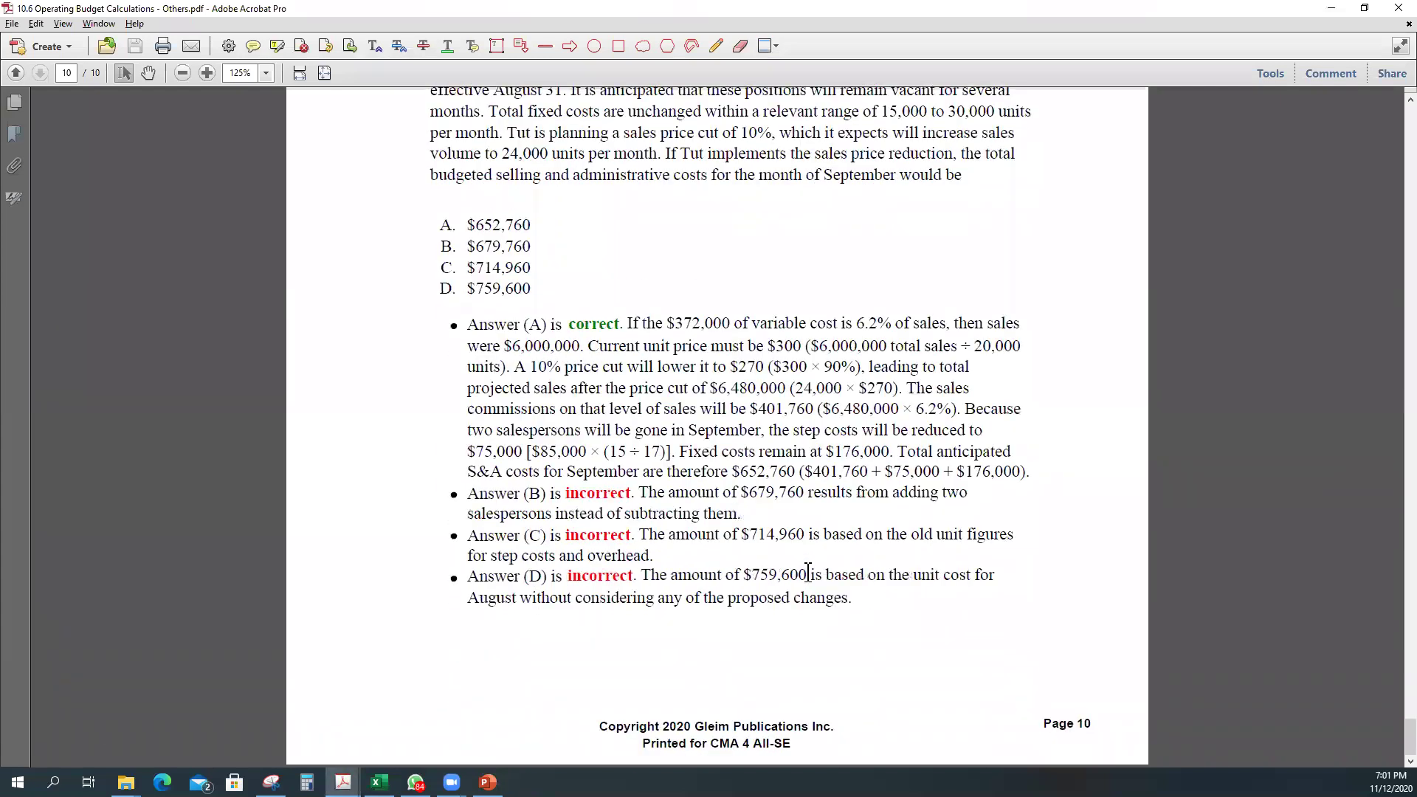
{"action": "left_click", "coordinate": [1331, 8]}
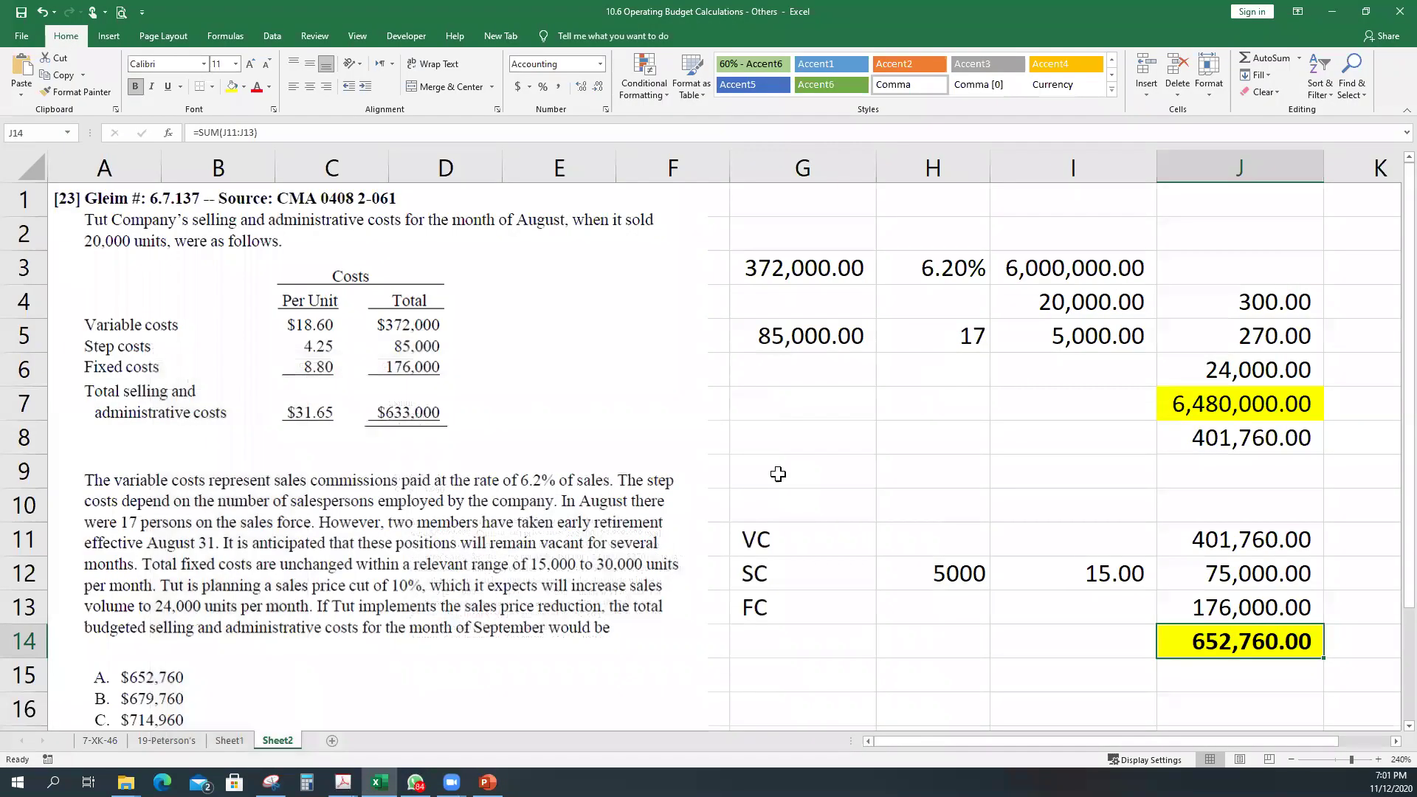
{"action": "left_click", "coordinate": [937, 464]}
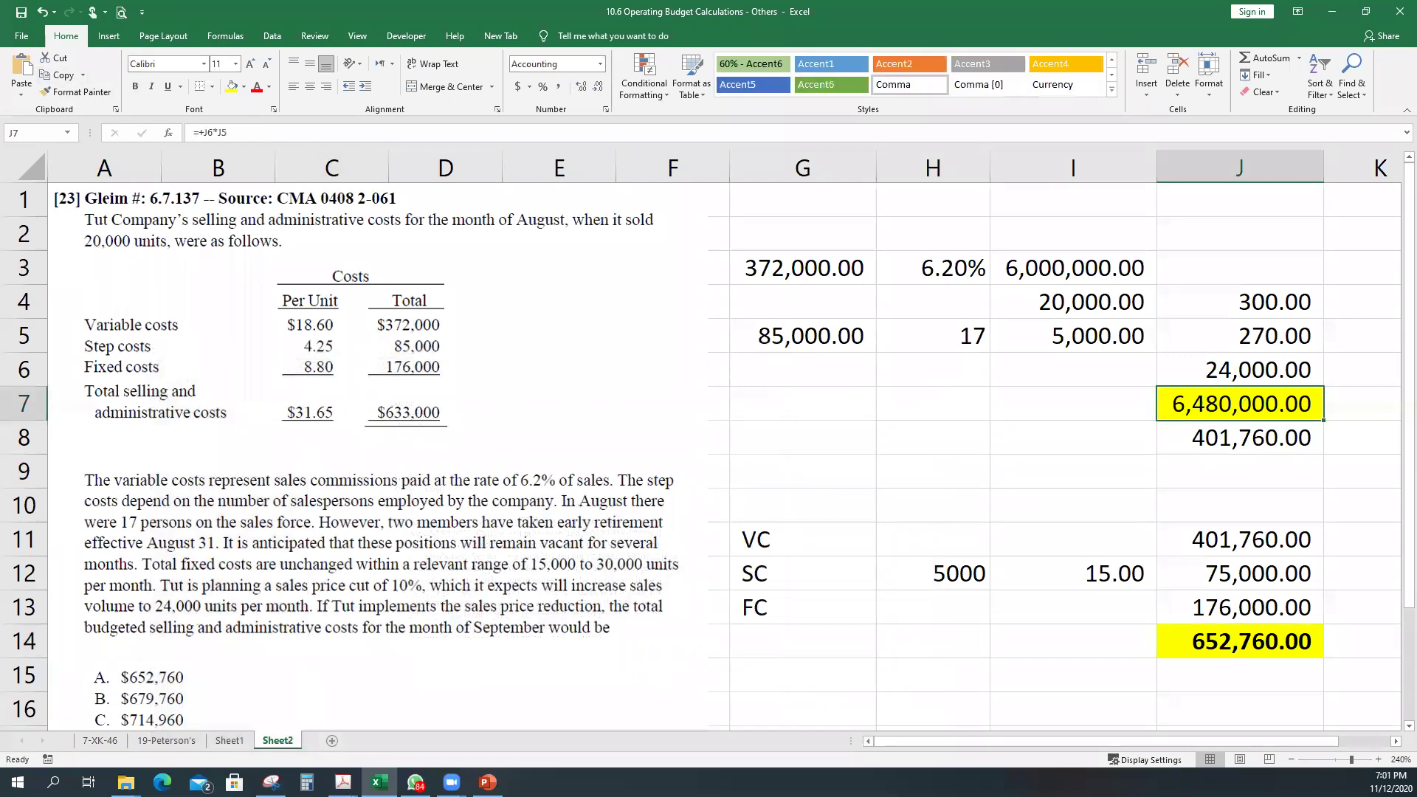
{"action": "left_click", "coordinate": [751, 433]}
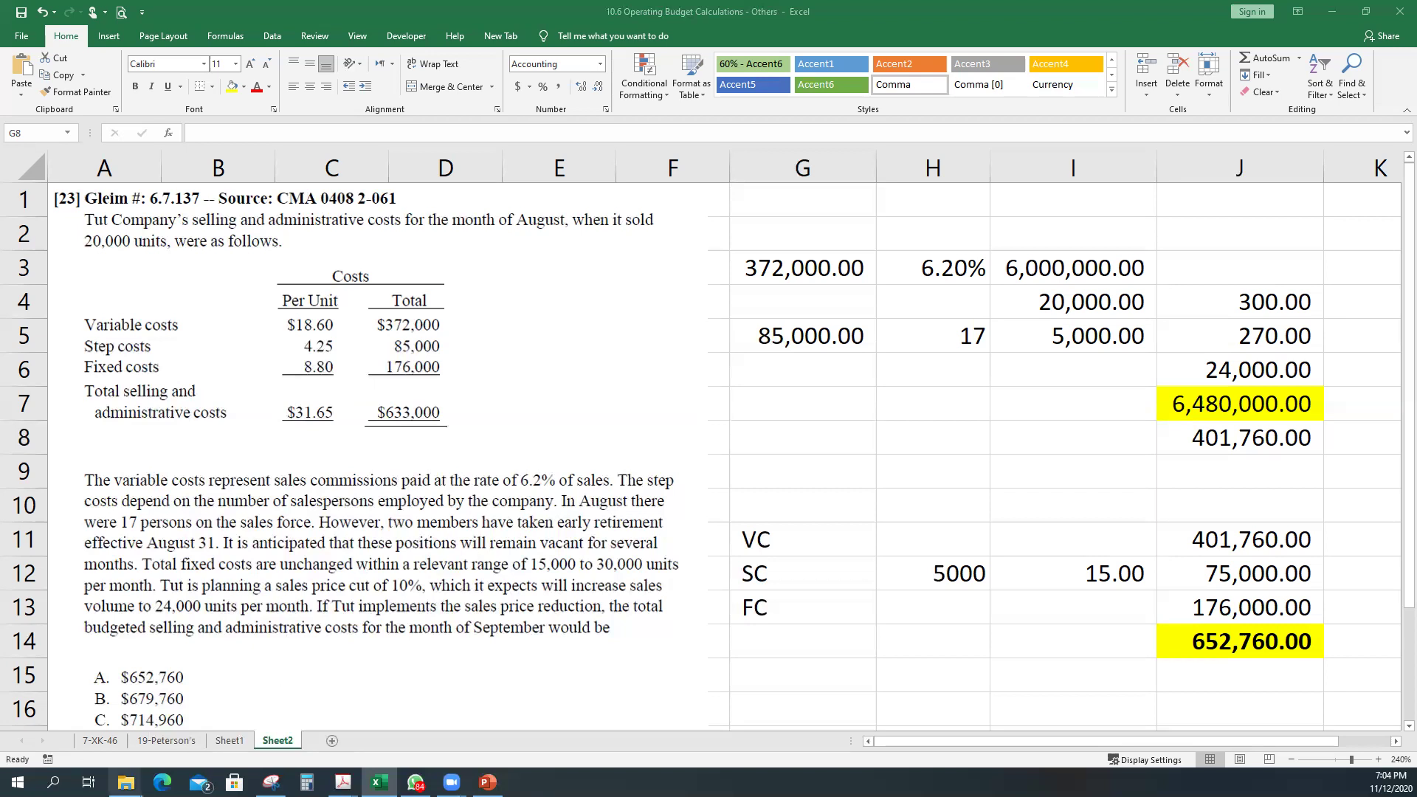
{"action": "mouse_move", "coordinate": [126, 782]}
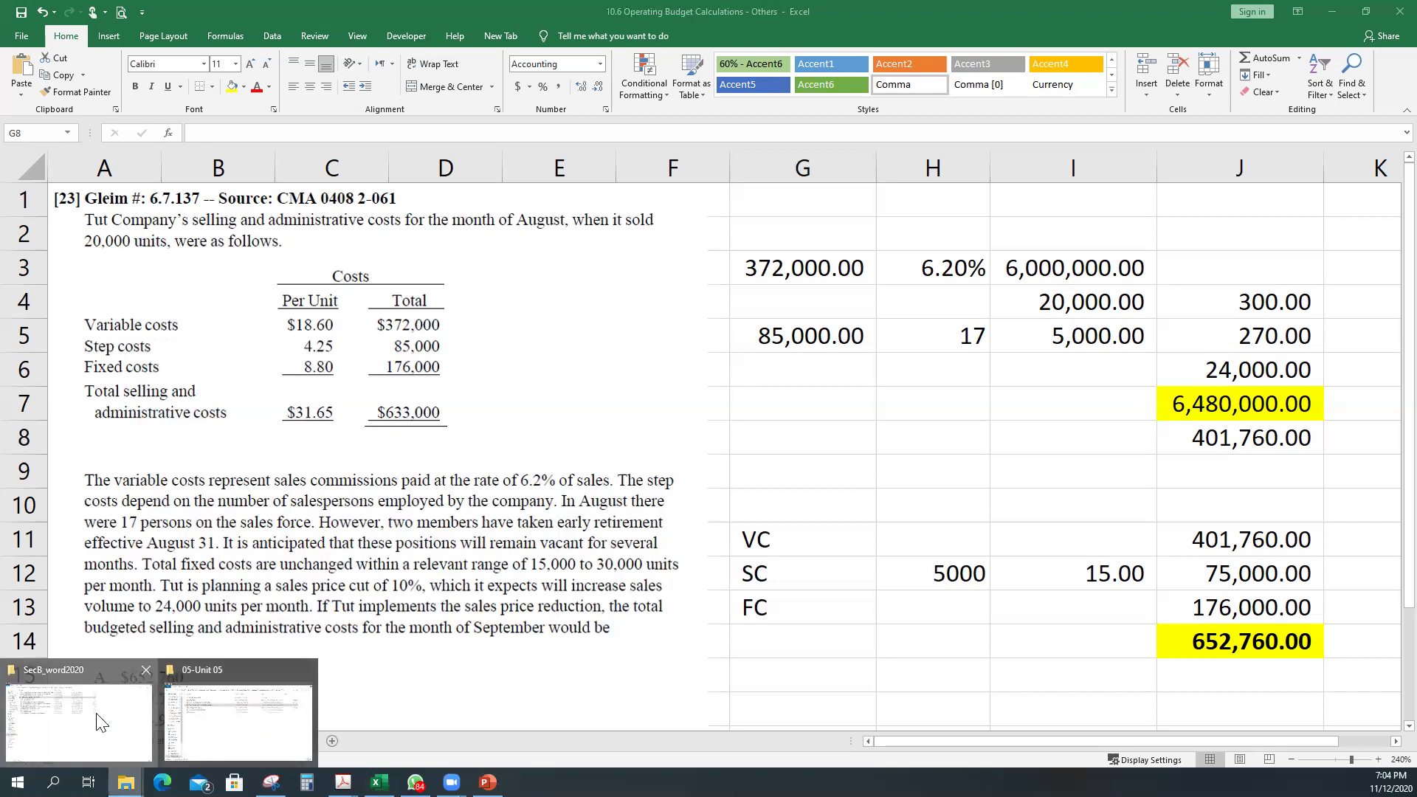
{"action": "left_click", "coordinate": [122, 719]}
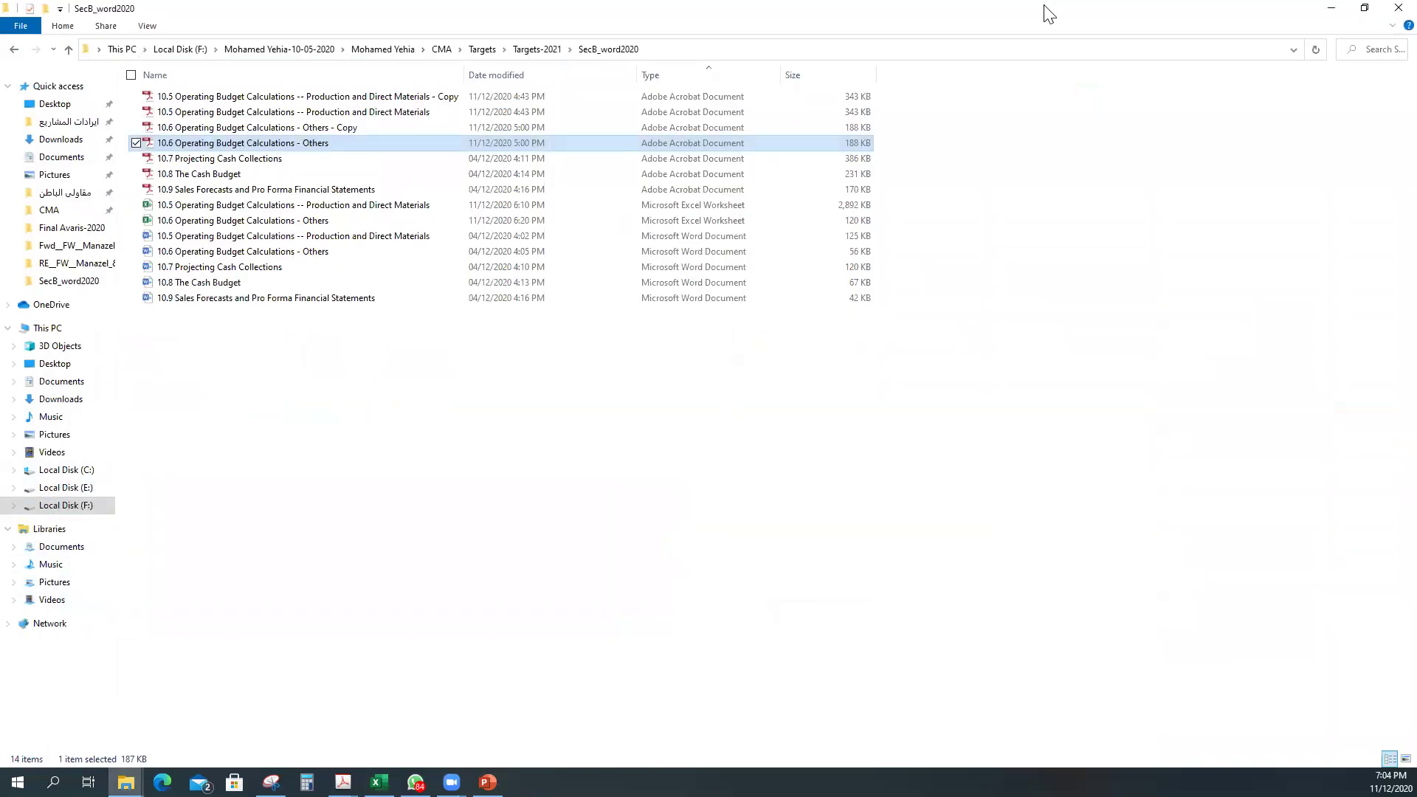
{"action": "key", "text": "alt+Tab"}
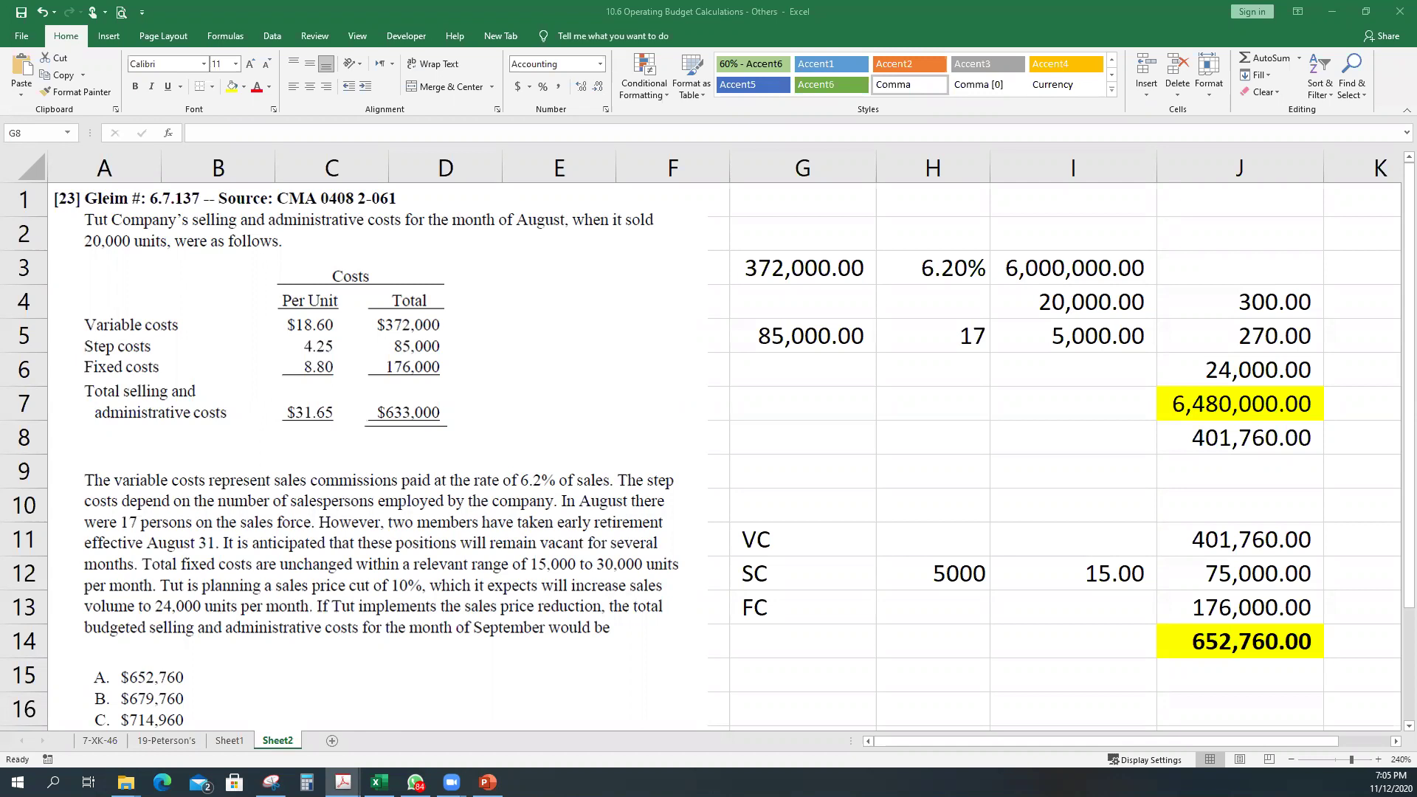
Switch to Sec.B 2021.pdf in Acrobat and view the Study Unit Nine contents list on page 2.
{"action": "left_click", "coordinate": [343, 782]}
{"action": "double_click", "coordinate": [673, 248]}
{"action": "scroll", "coordinate": [461, 445], "scroll_direction": "down", "scroll_amount": 3}
{"action": "scroll", "coordinate": [461, 445], "scroll_direction": "down", "scroll_amount": 15}
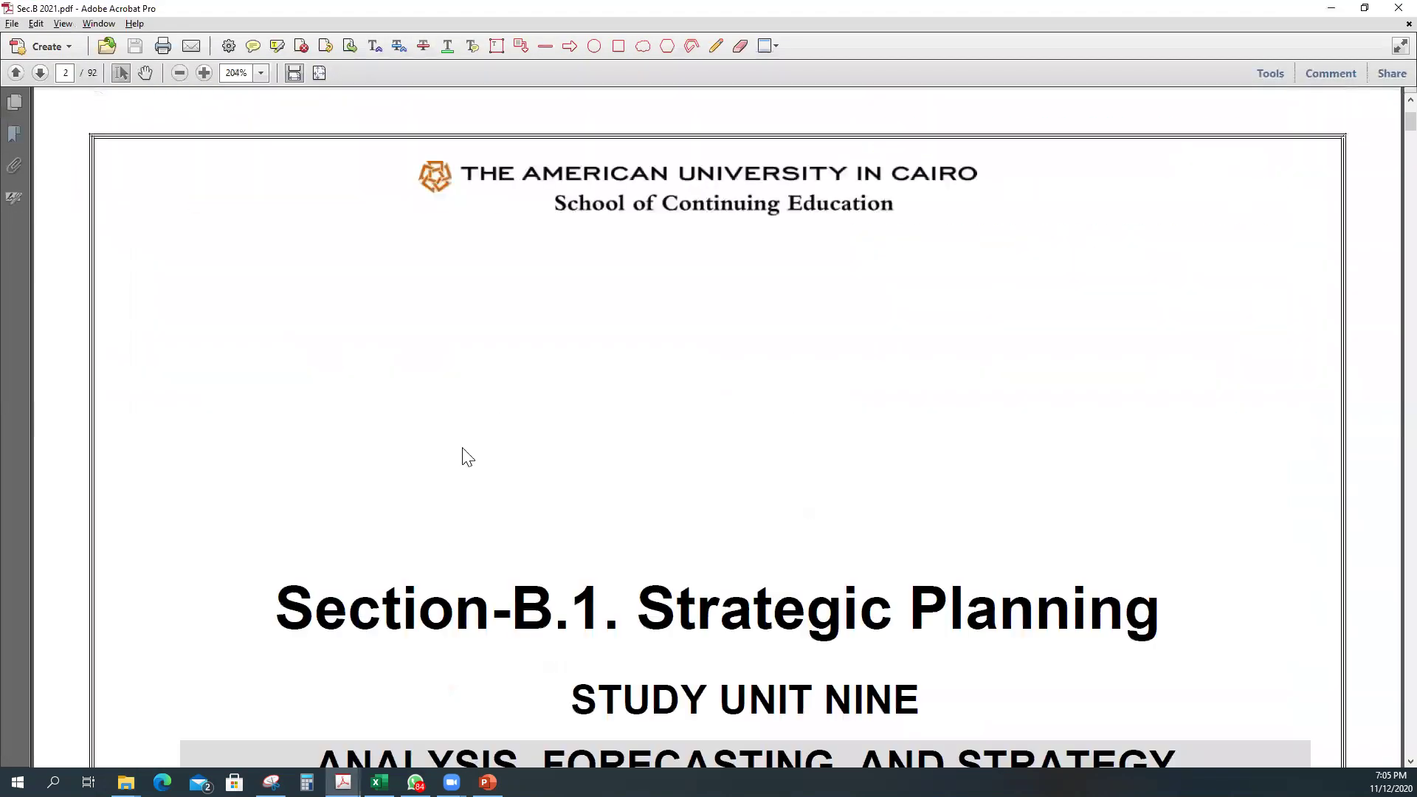
{"action": "scroll", "coordinate": [467, 456], "scroll_direction": "down", "scroll_amount": 6}
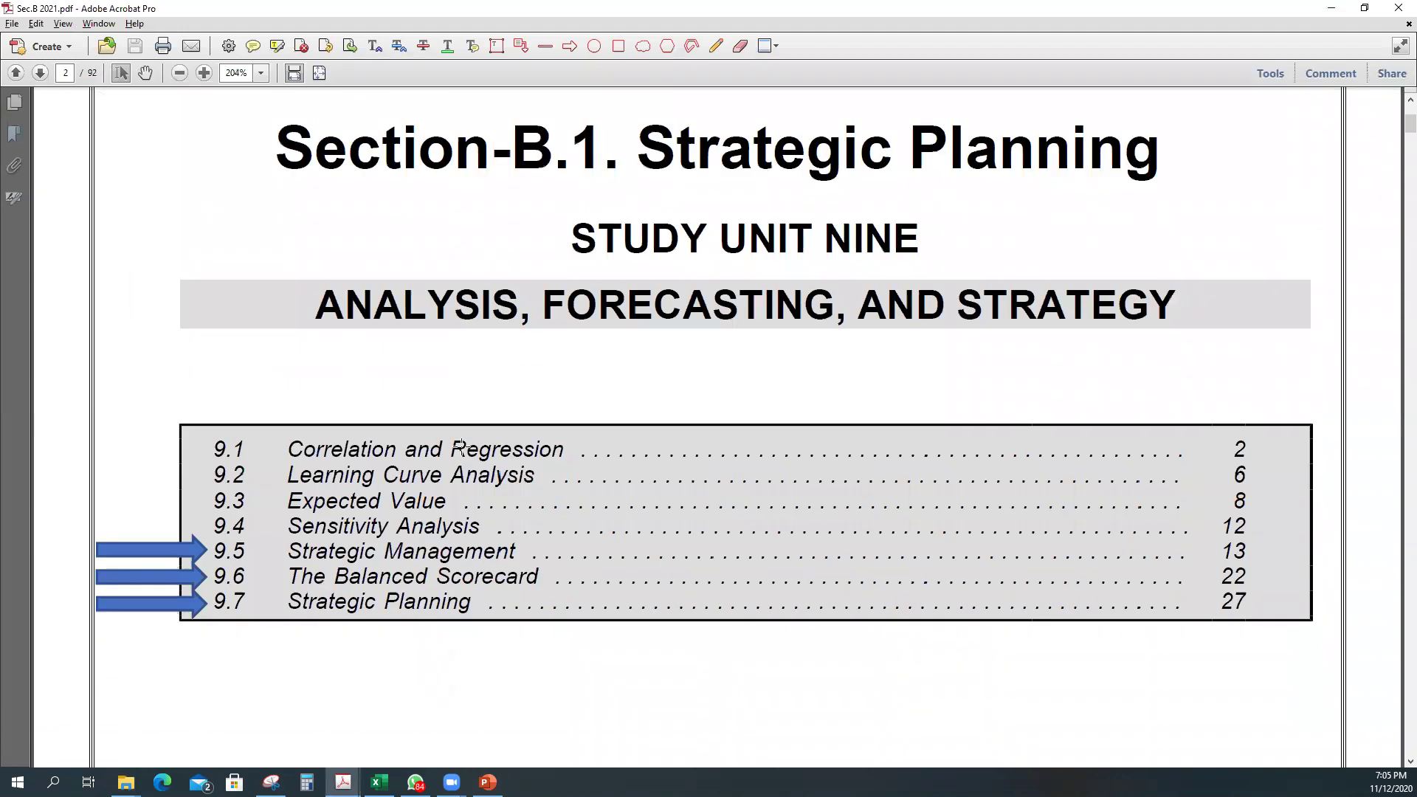